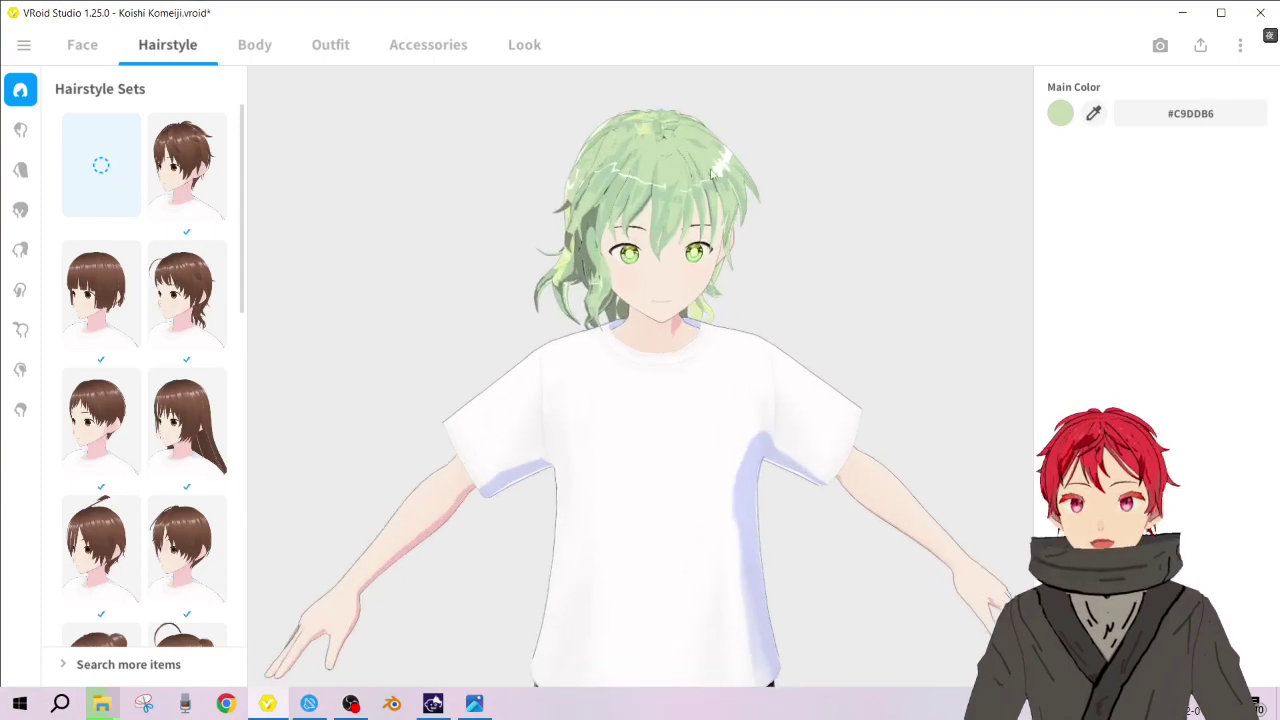
Switch to the KoishiSmile.jpg reference image and examine the character's blouse, sleeves and skirt up close
left_click_drag(732, 292, 699, 374)
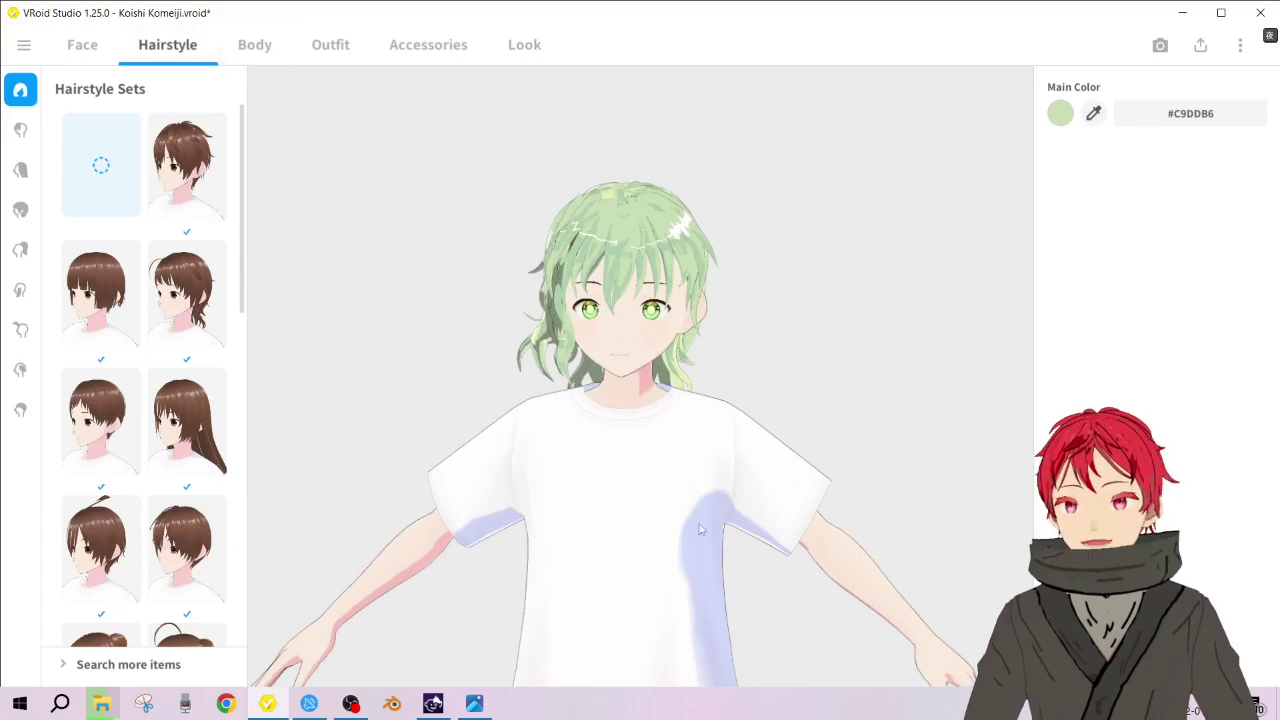
right_click_drag(716, 502, 742, 468)
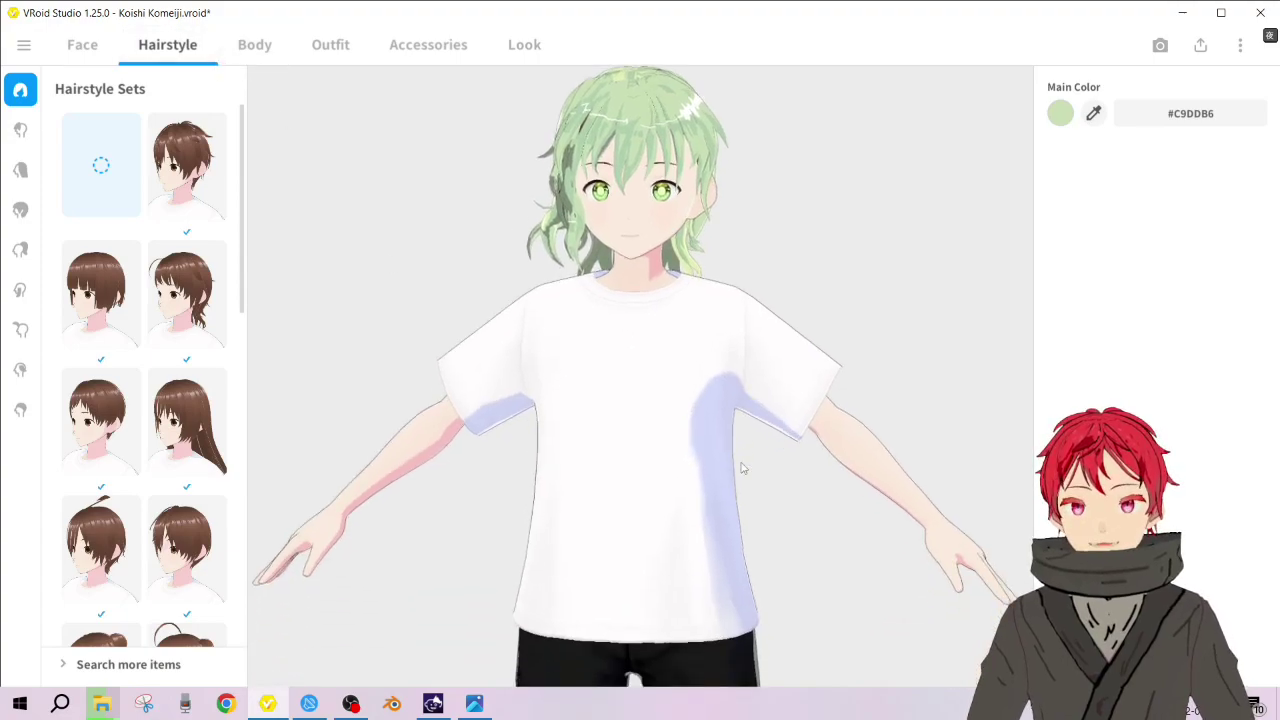
left_click(476, 705)
scroll(685, 180, "up", 4)
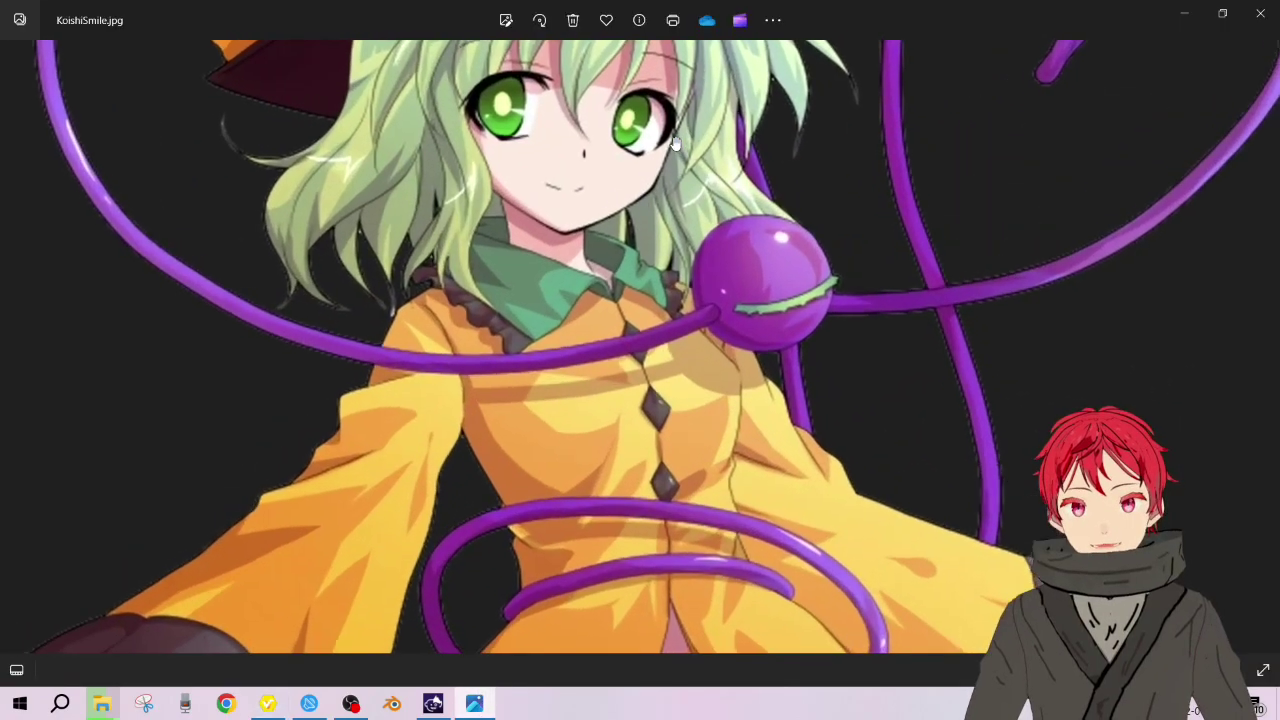
scroll(620, 280, "down", 3)
scroll(607, 300, "up", 2)
scroll(607, 300, "up", 2)
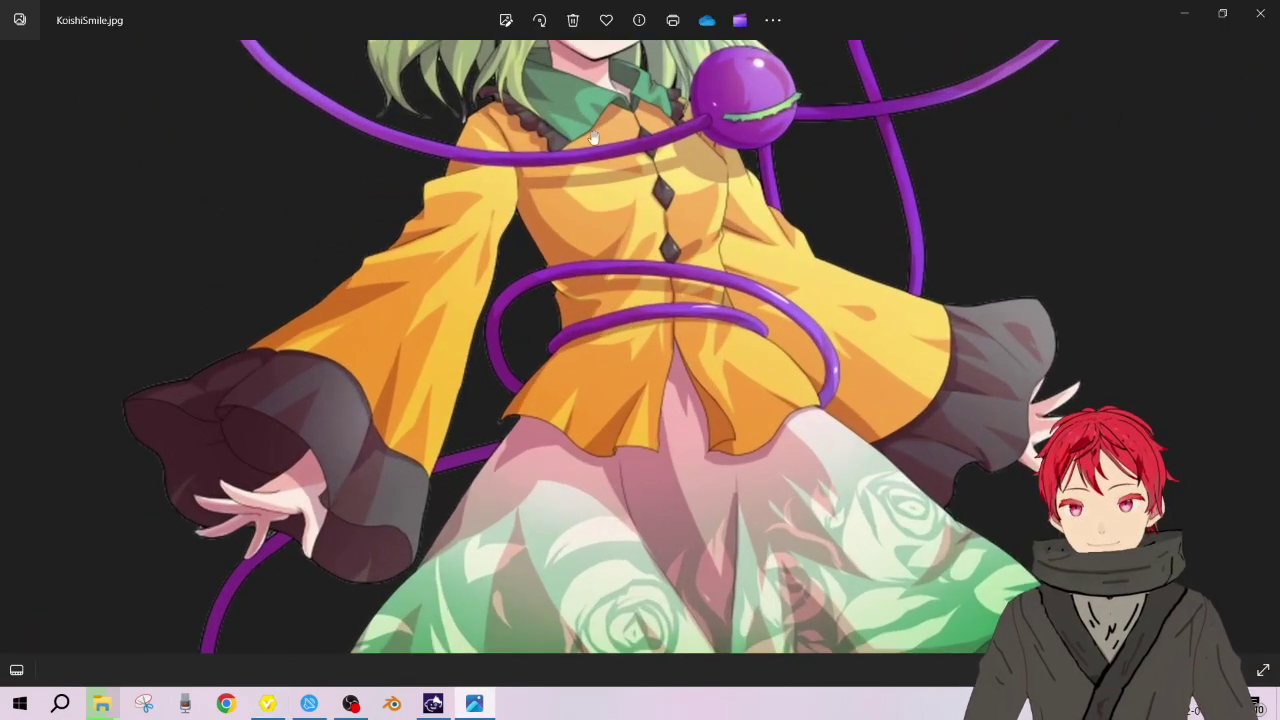
scroll(597, 283, "down", 1)
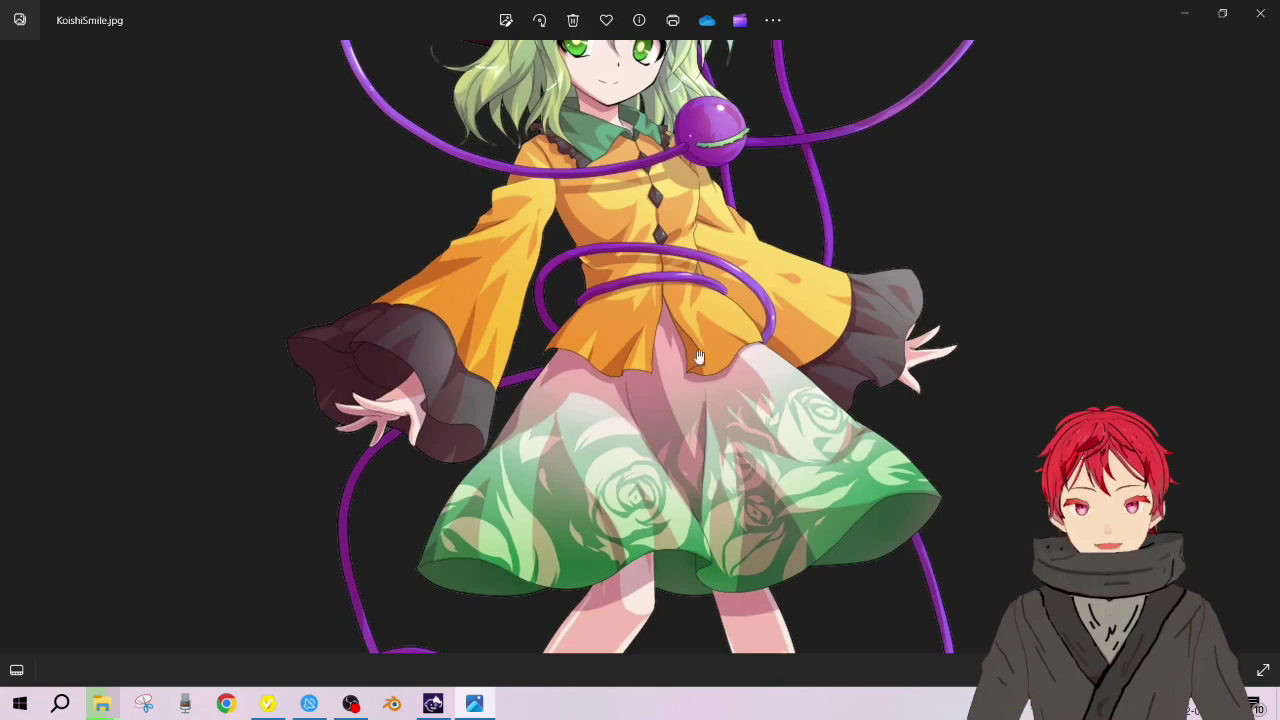
scroll(690, 330, "up", 4)
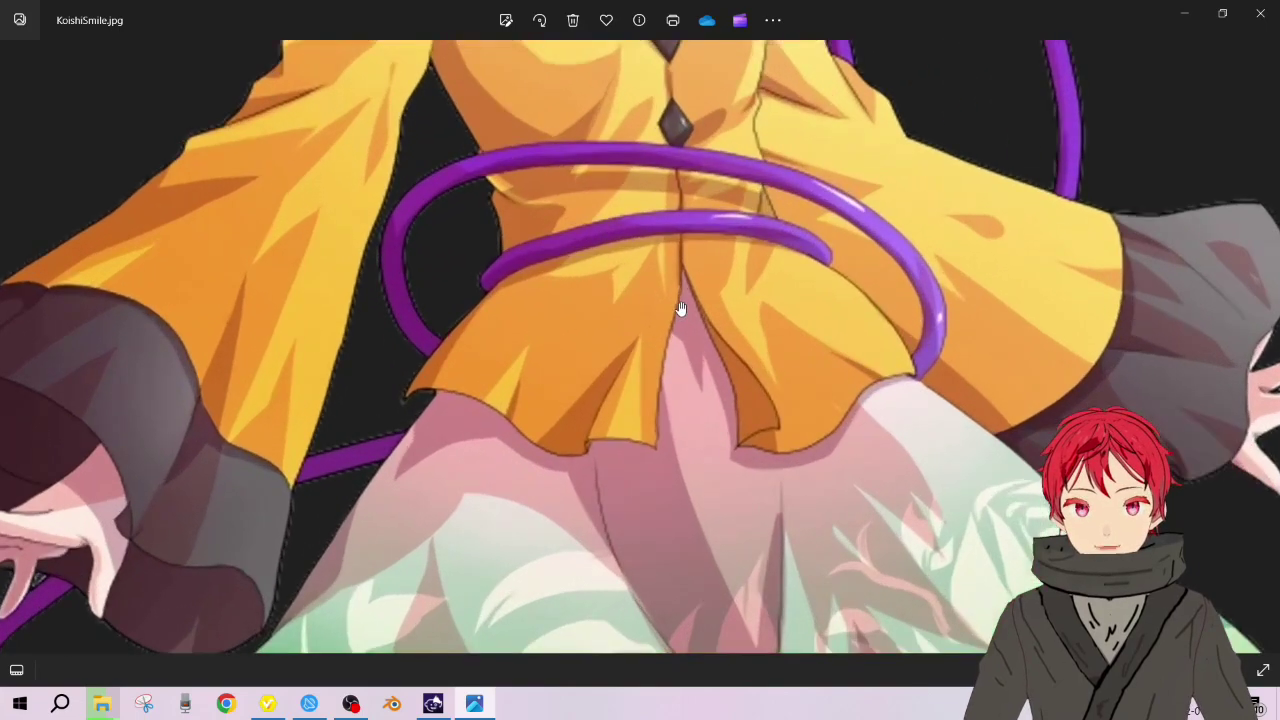
scroll(740, 400, "down", 3)
scroll(703, 256, "down", 3)
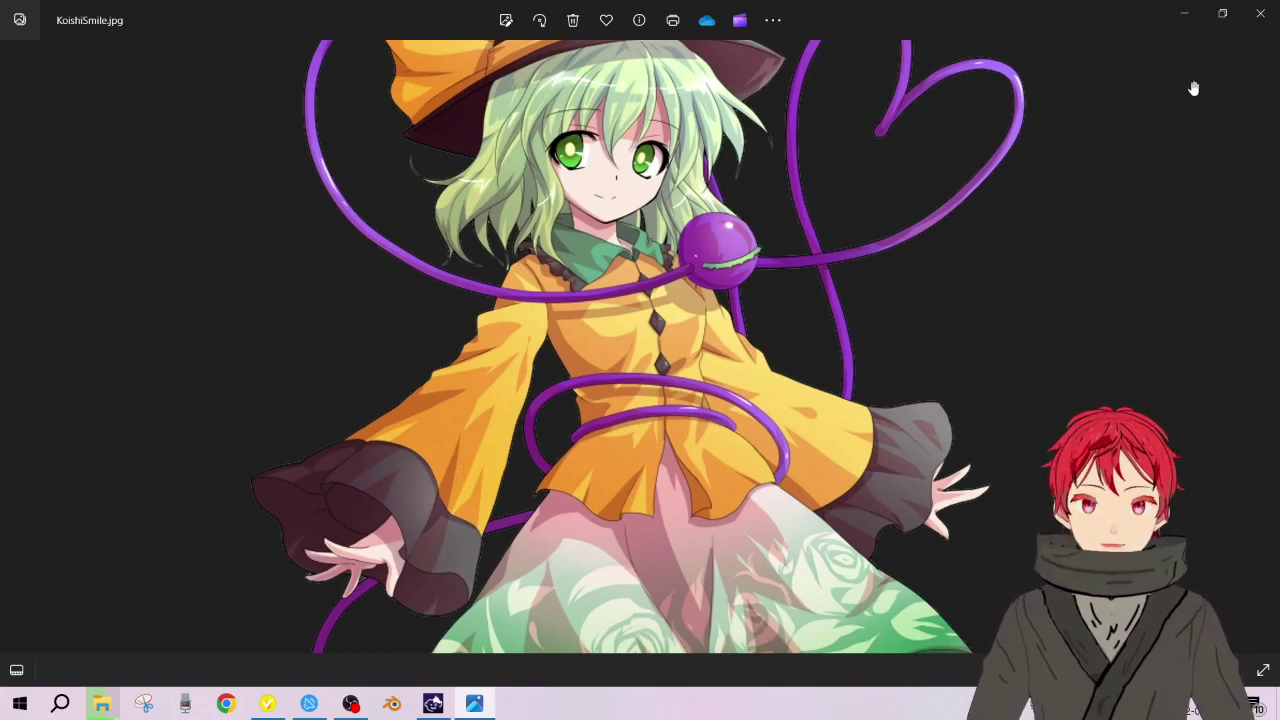
left_click(1182, 18)
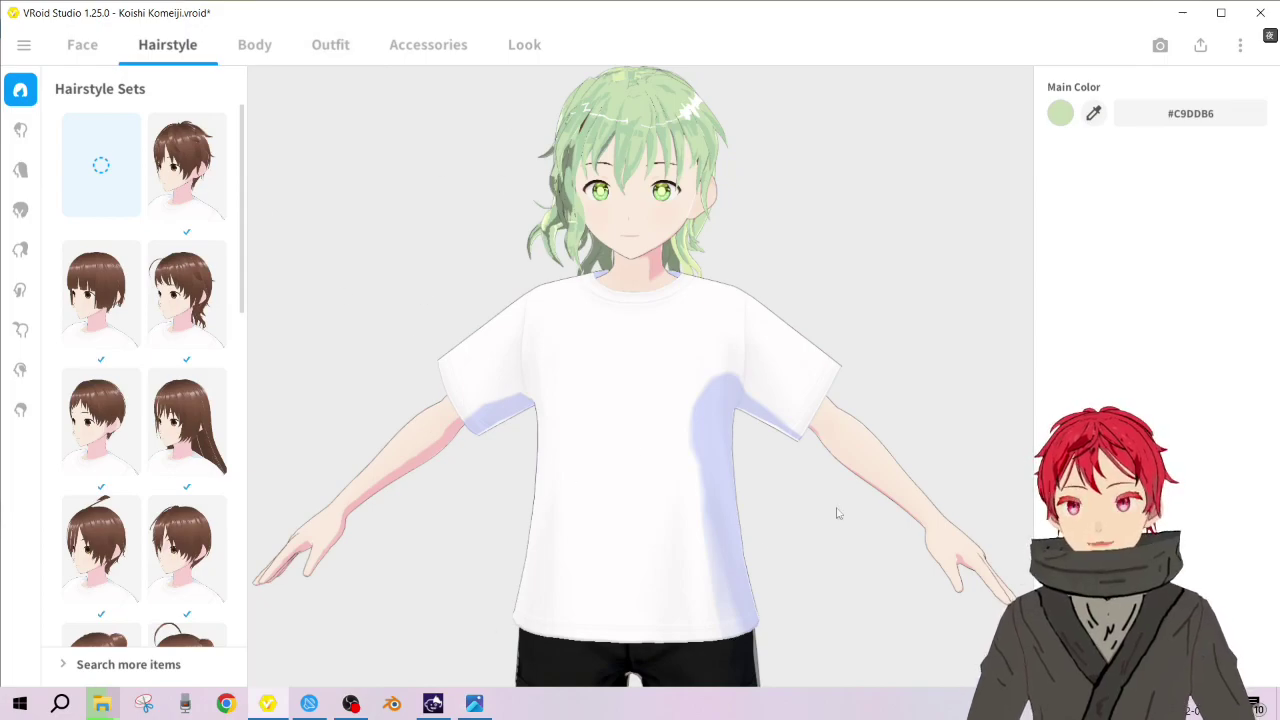
View the outfit's whole sets, the character's current clothes and the tops category
left_click(329, 51)
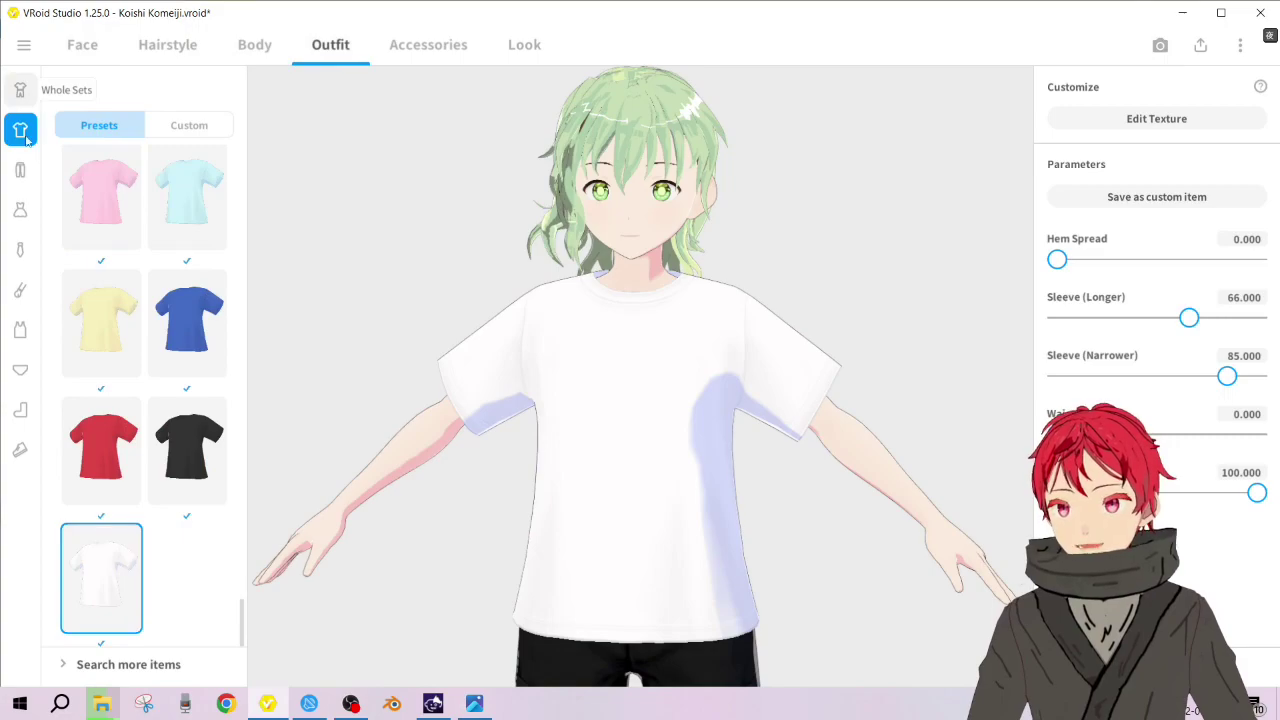
left_click(20, 89)
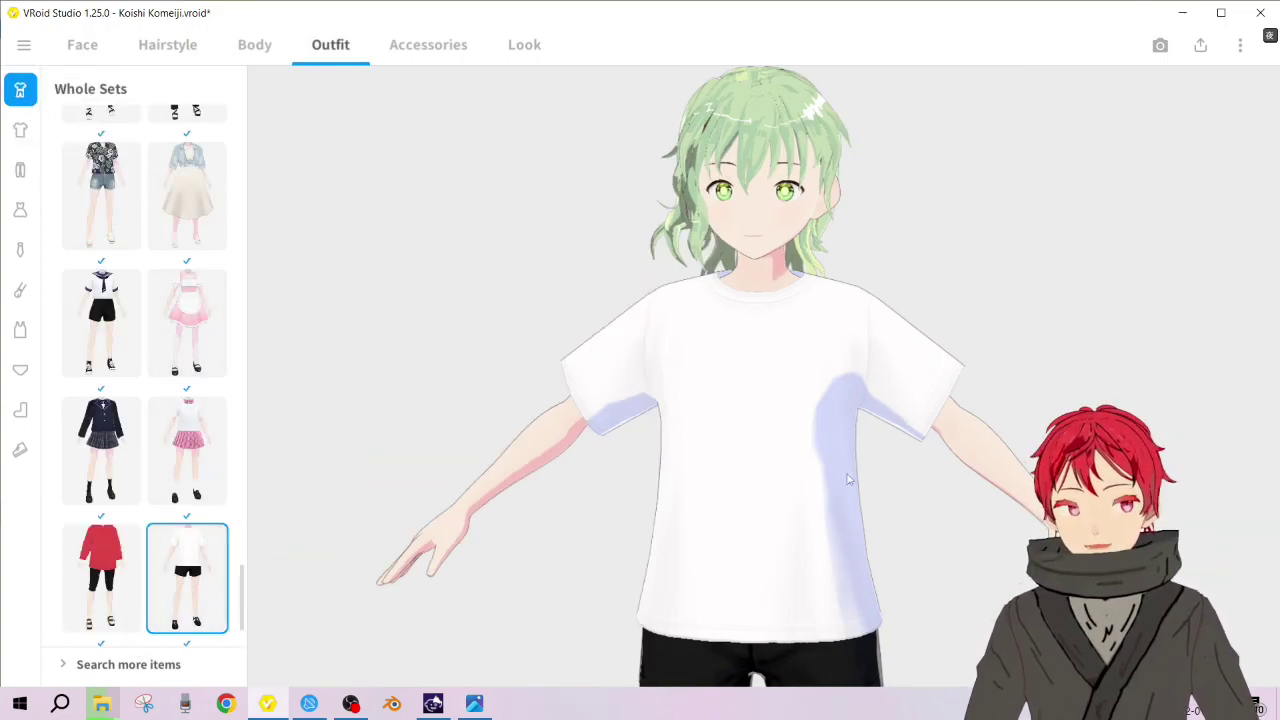
scroll(872, 465, "down", 2)
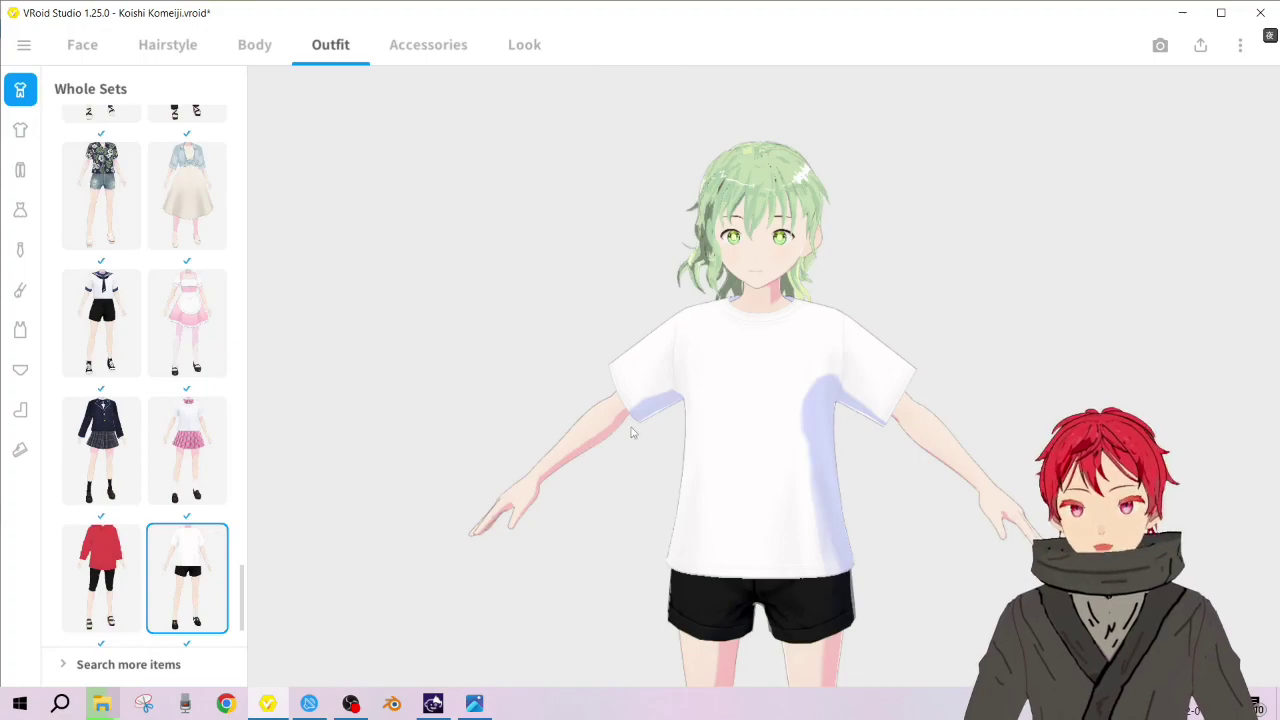
left_click(22, 134)
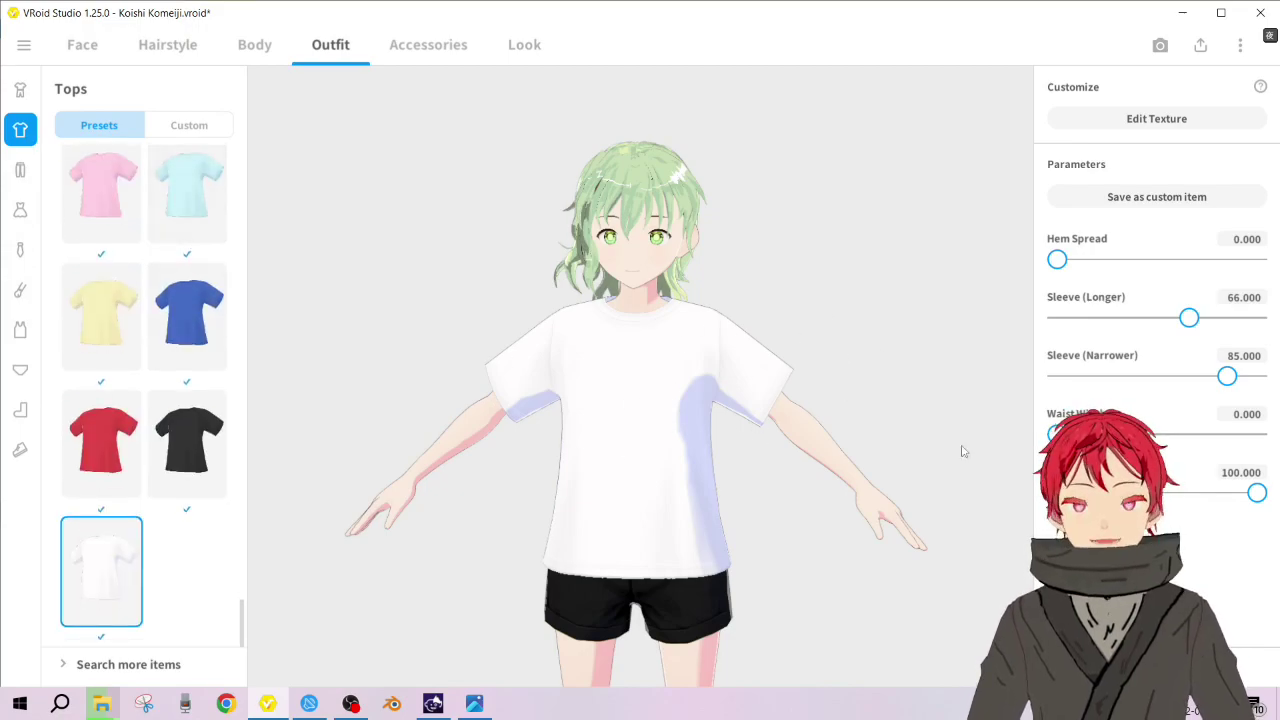
Start a new custom top and look through the available tops templates for a suitable base
left_click(163, 126)
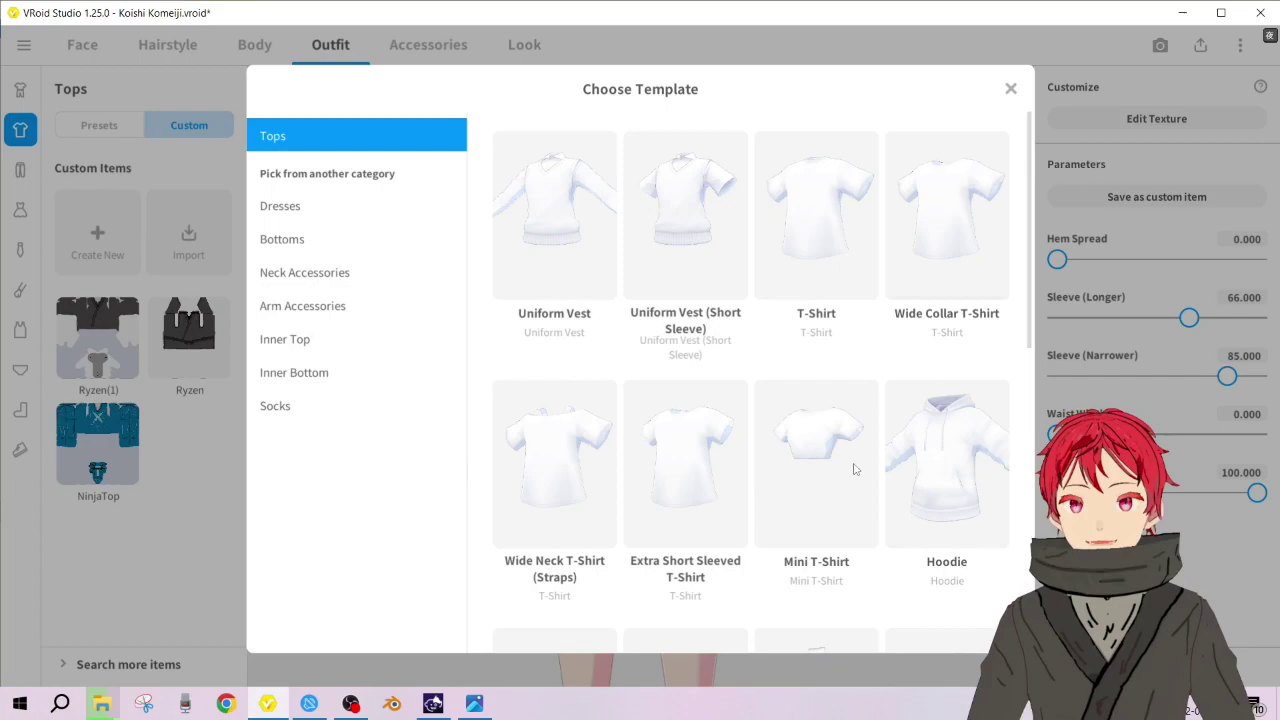
scroll(951, 462, "down", 3)
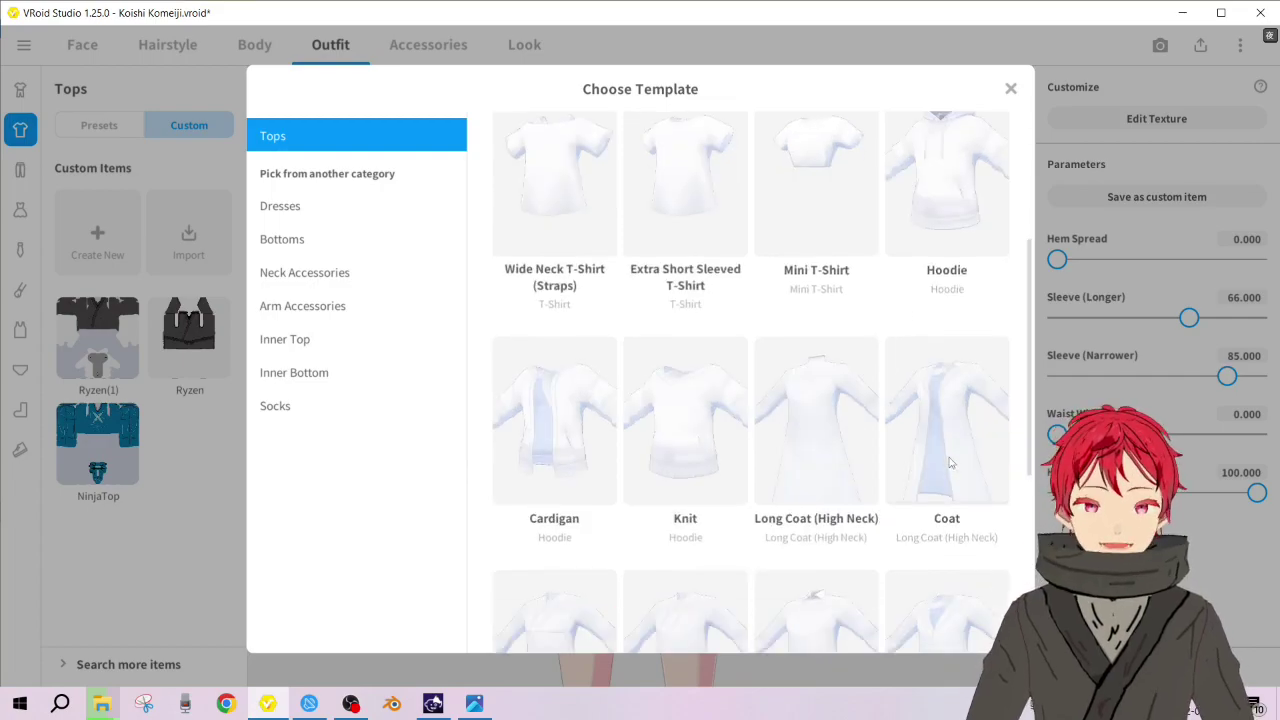
scroll(951, 462, "down", 5)
scroll(951, 462, "up", 4)
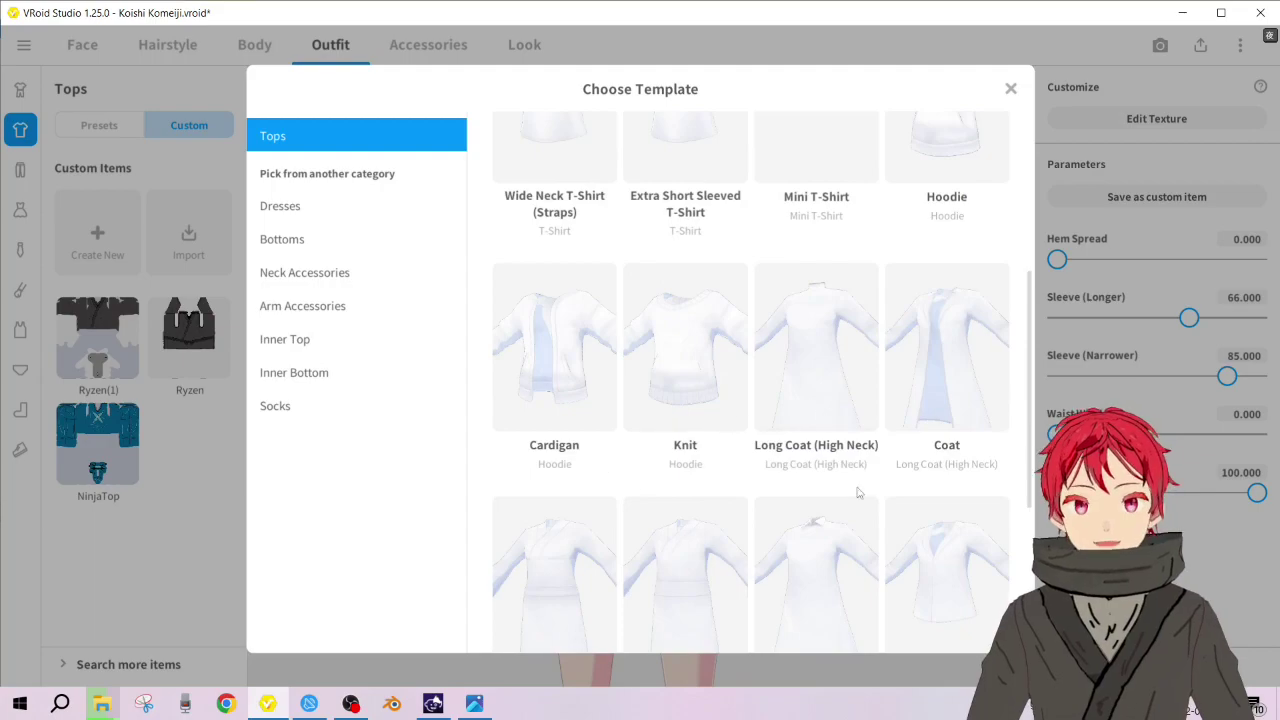
scroll(764, 409, "down", 3)
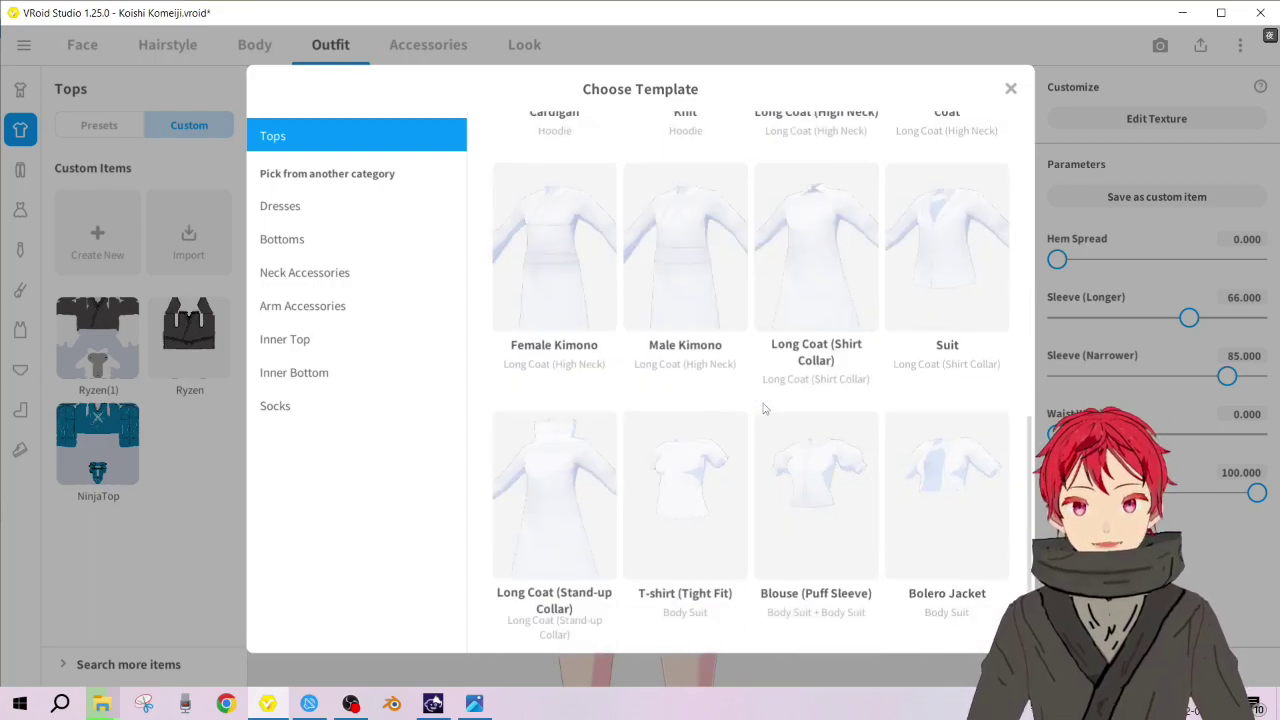
Check the KoishiSmile.jpg reference image, compare the tops templates against it, and close the template chooser without picking one
left_click(474, 704)
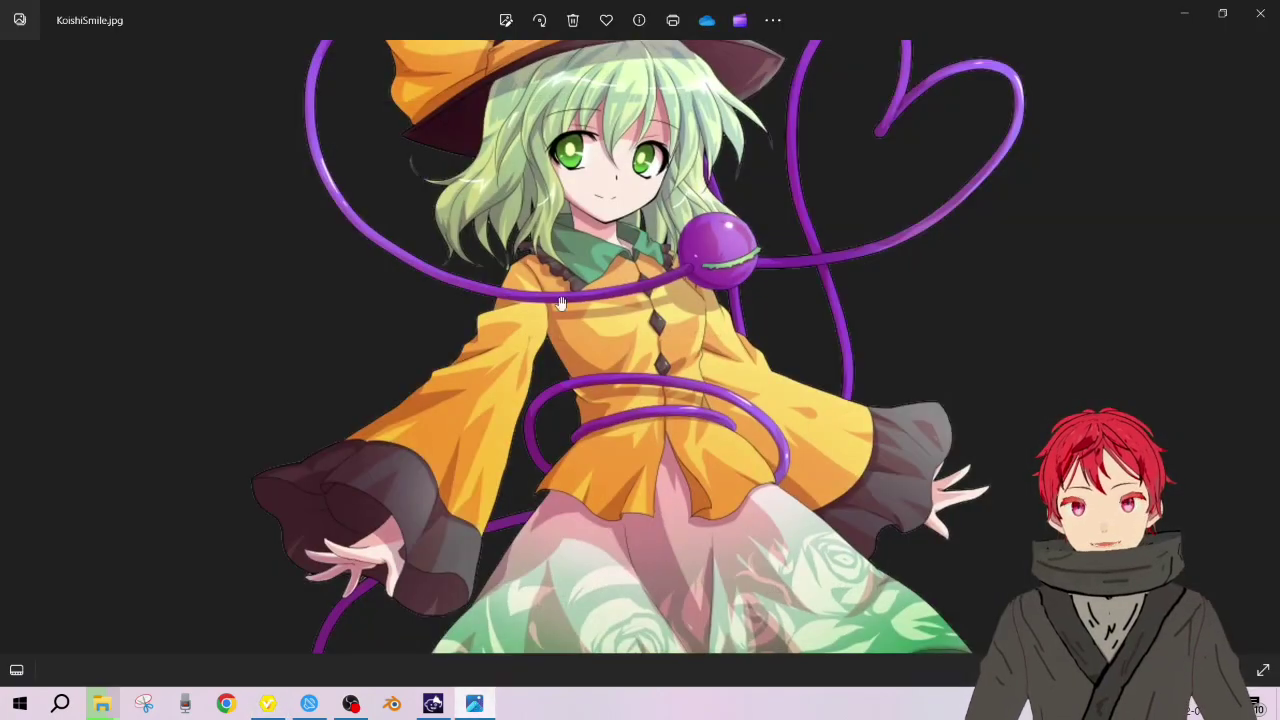
left_click(1184, 13)
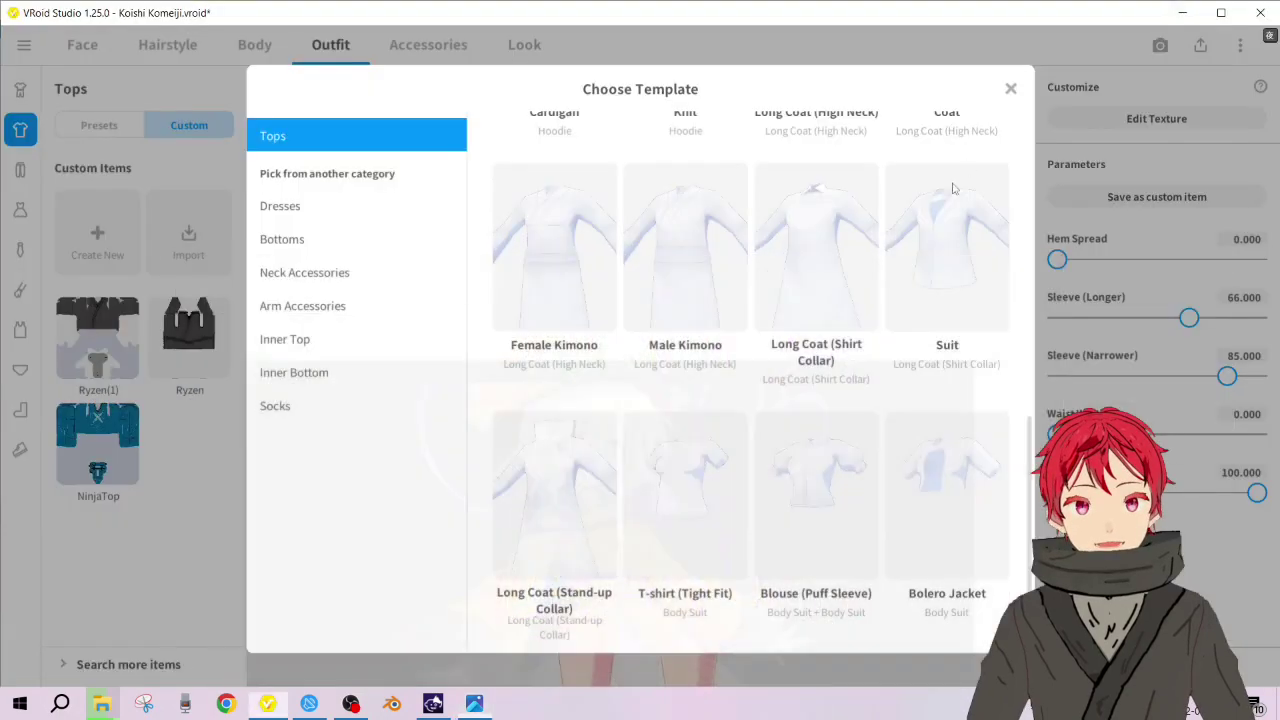
scroll(830, 385, "up", 3)
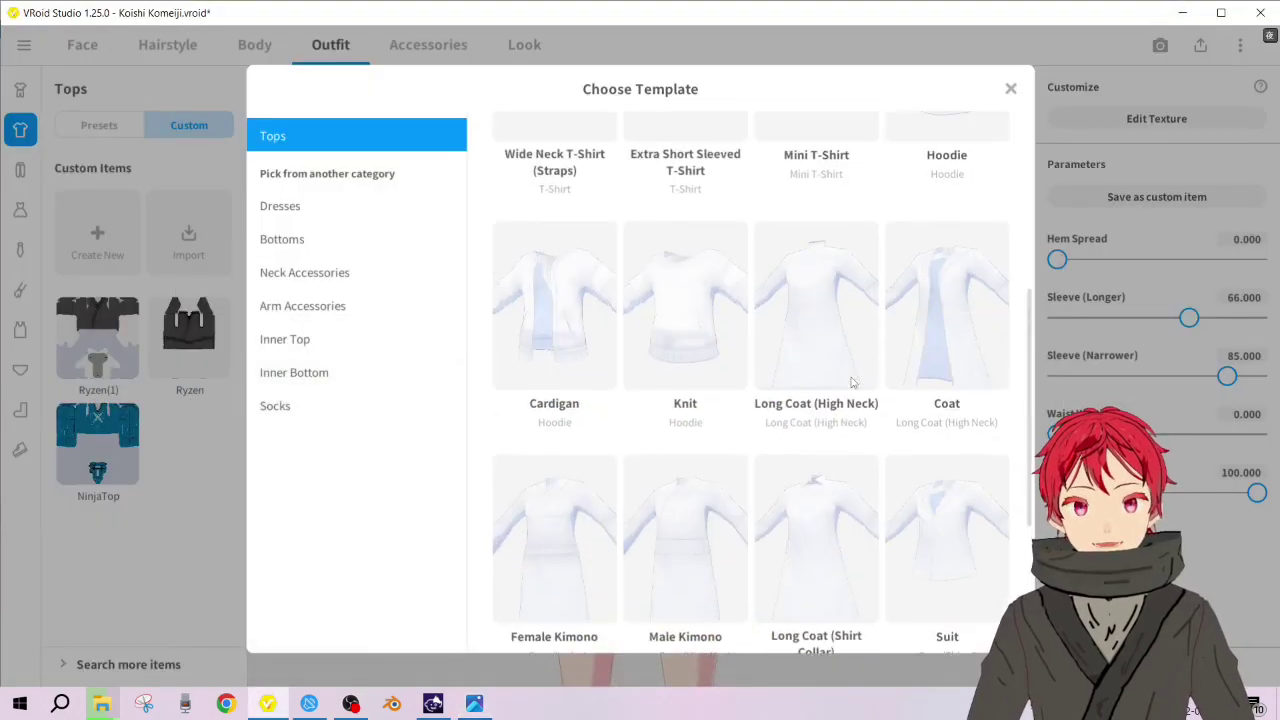
scroll(798, 393, "up", 4)
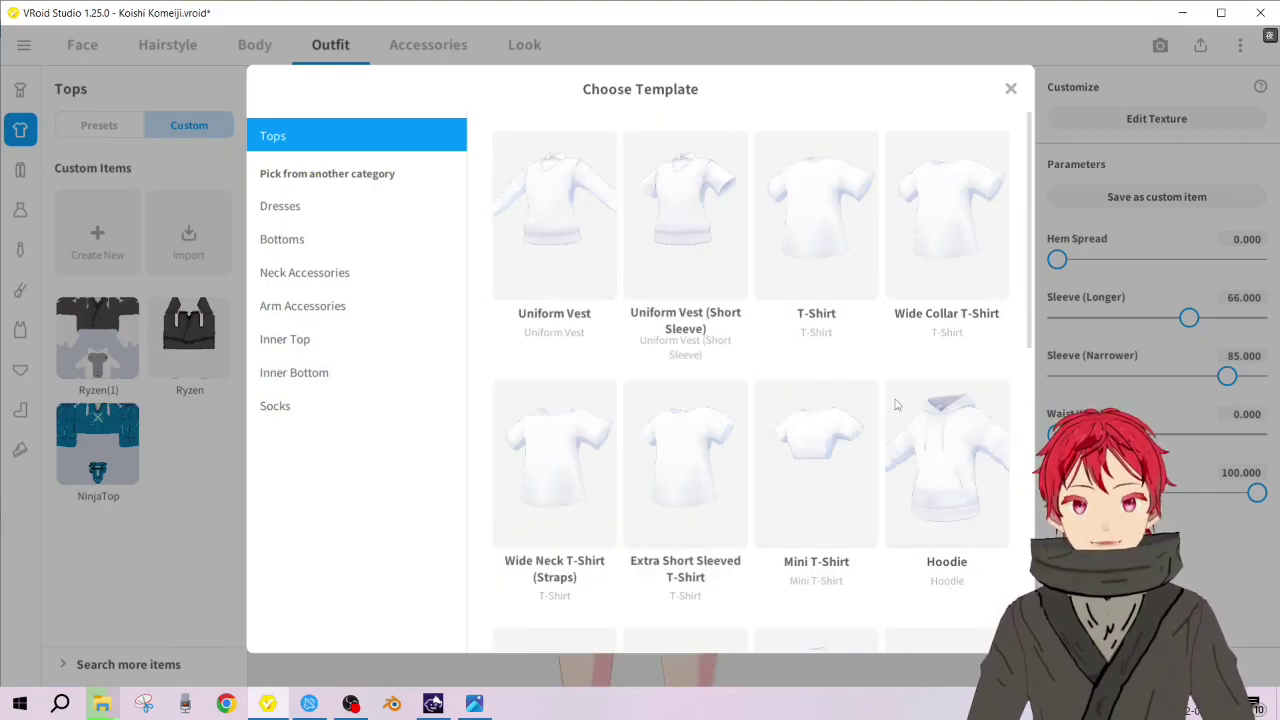
scroll(897, 405, "down", 2)
scroll(929, 413, "up", 2)
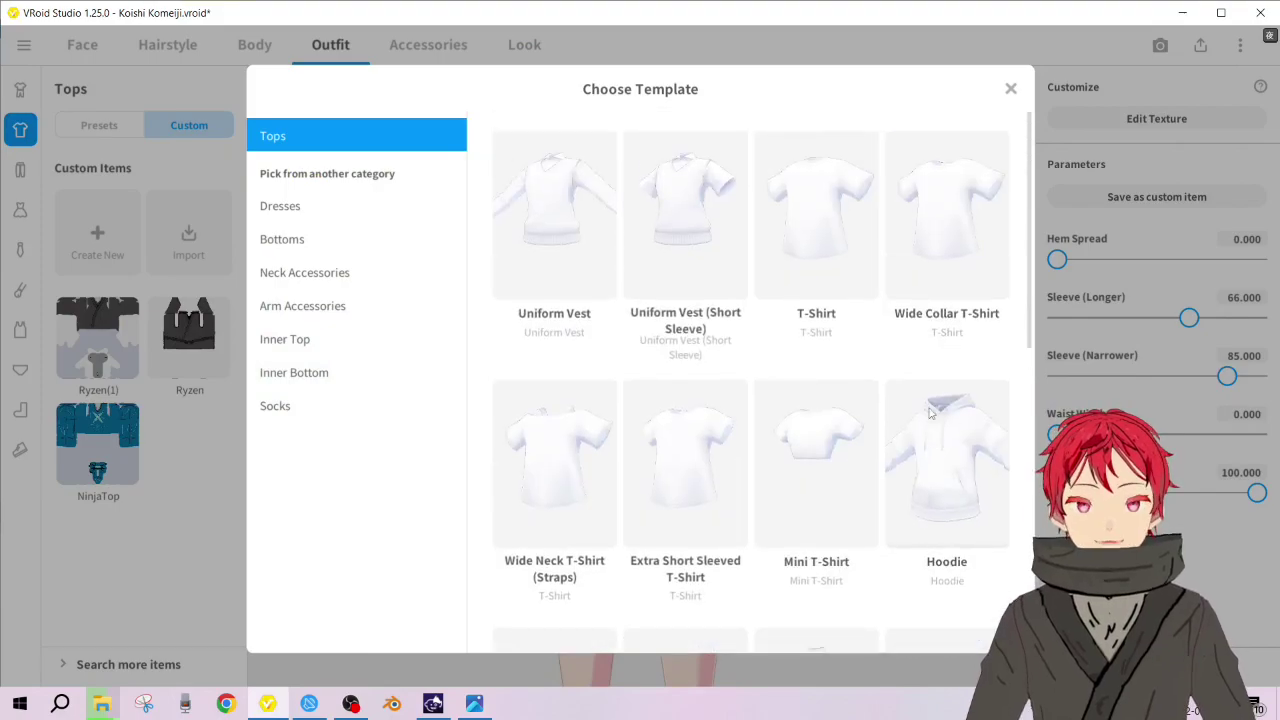
scroll(950, 470, "down", 3)
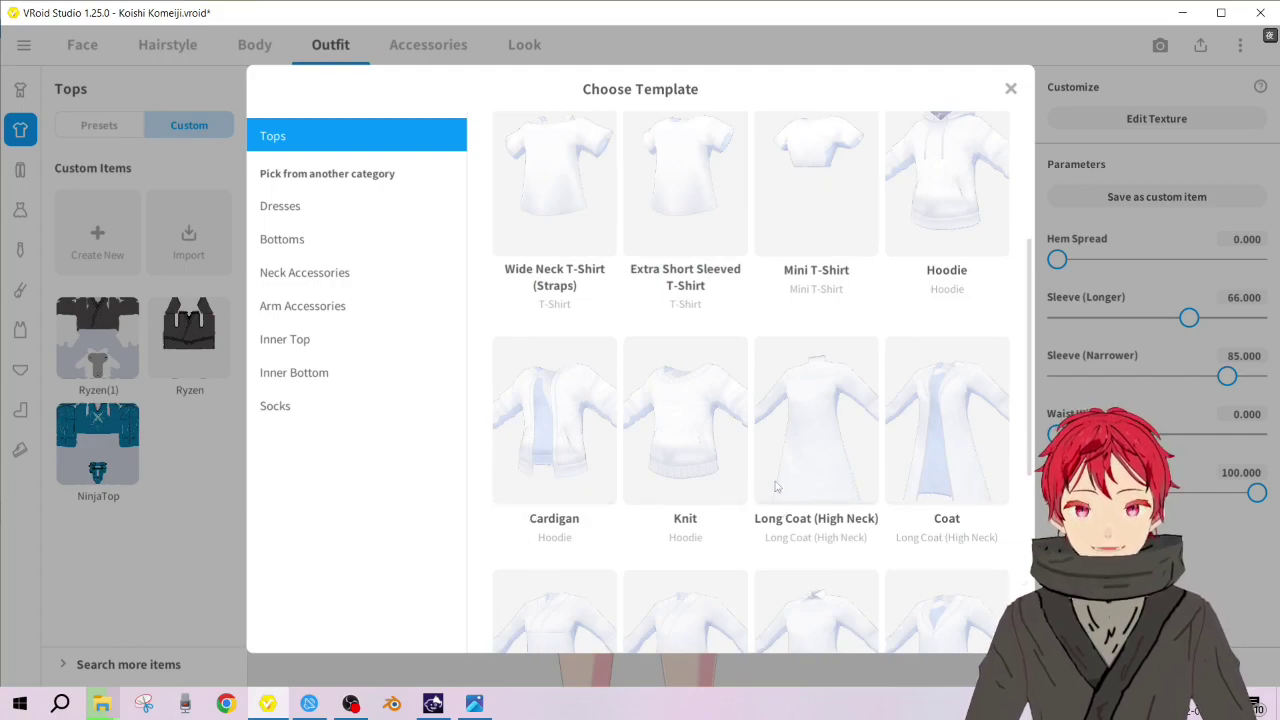
scroll(882, 472, "down", 3)
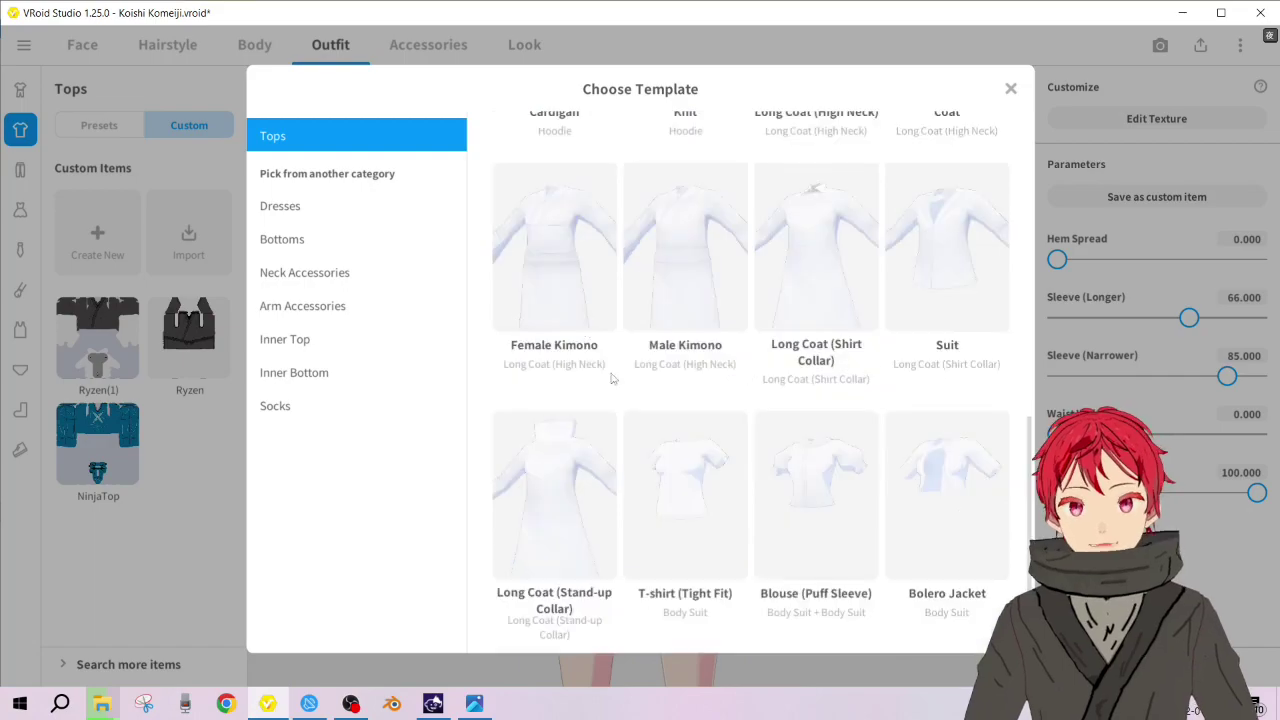
left_click(900, 62)
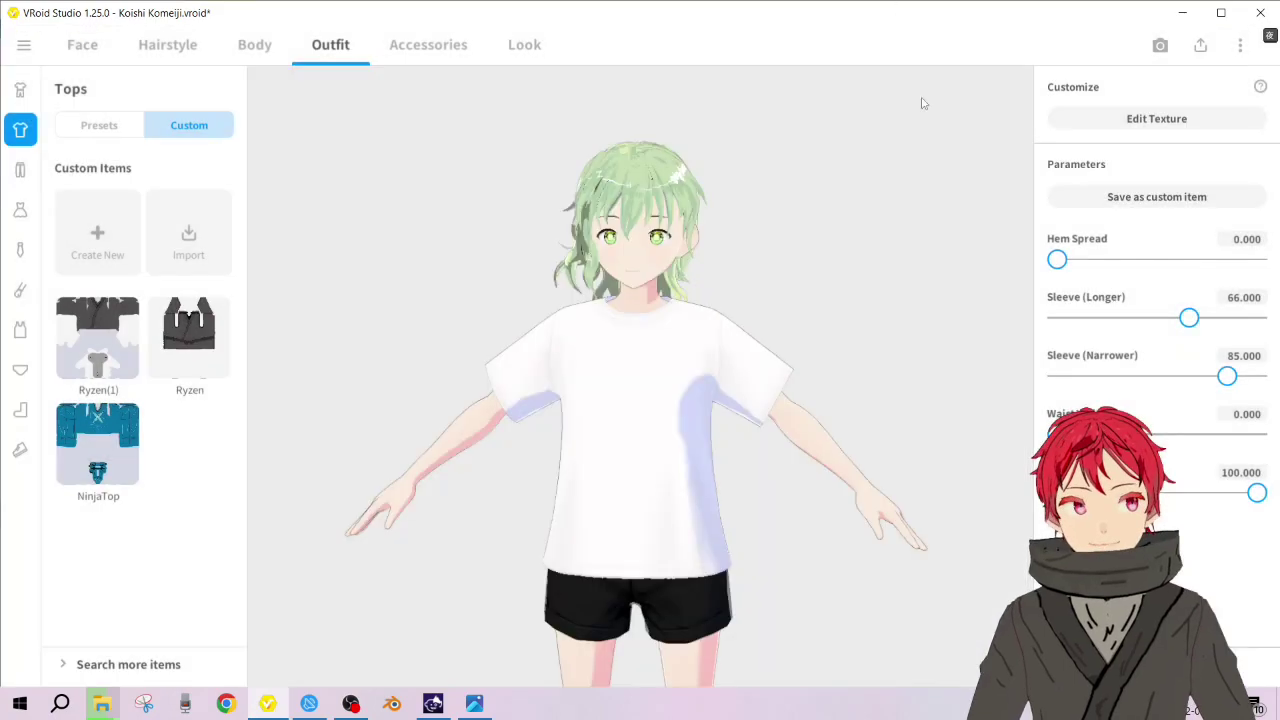
Browse the preset bottoms and the templates for a new custom bottom, and close the chooser without picking one
left_click(20, 170)
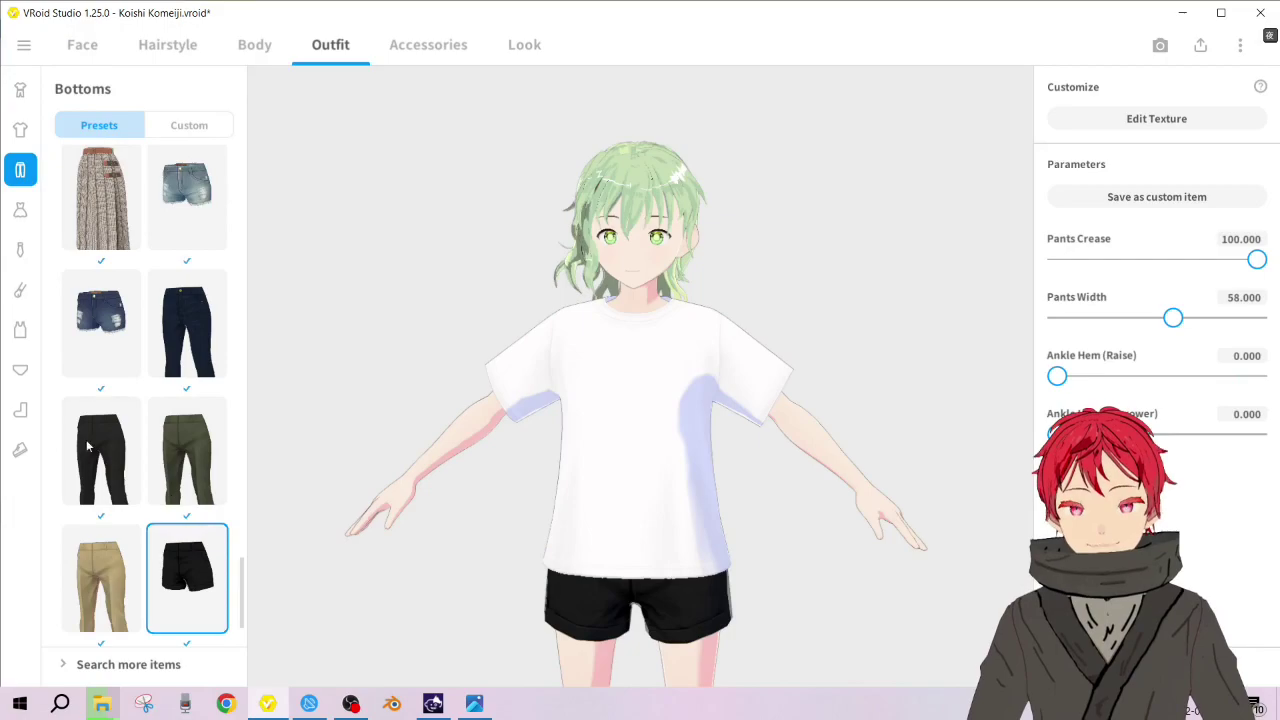
scroll(88, 447, "up", 3)
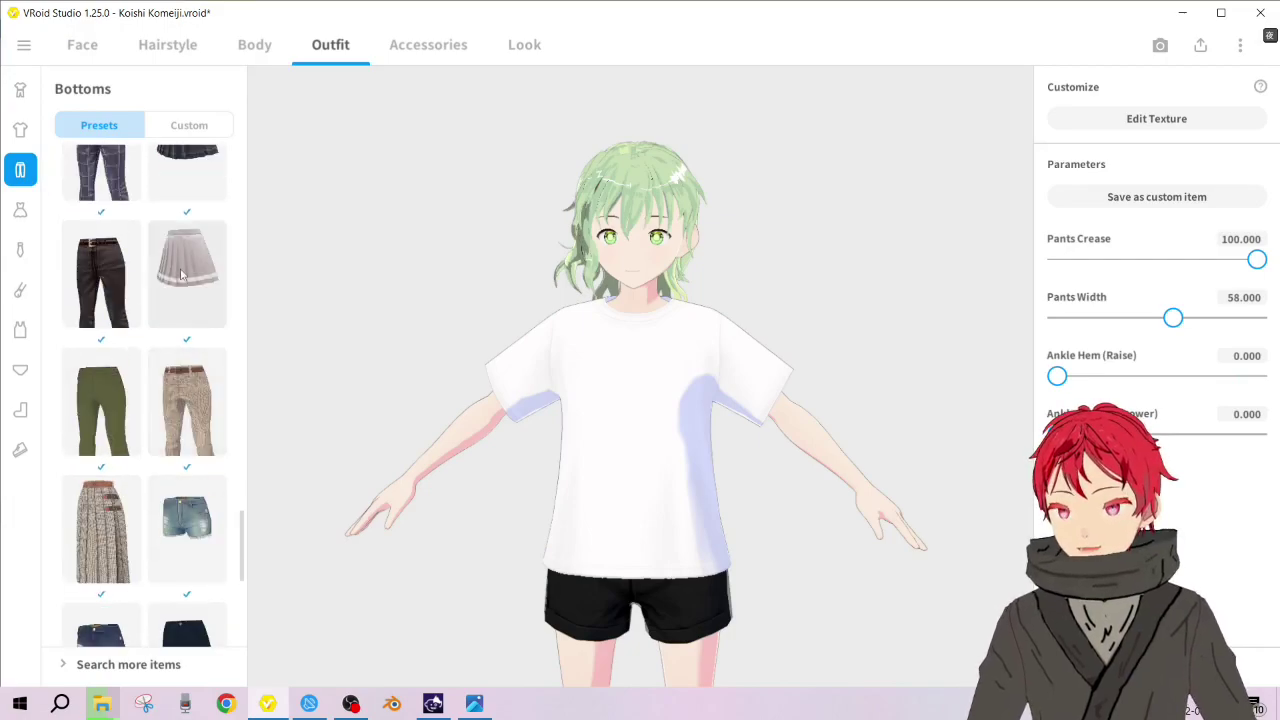
left_click(186, 126)
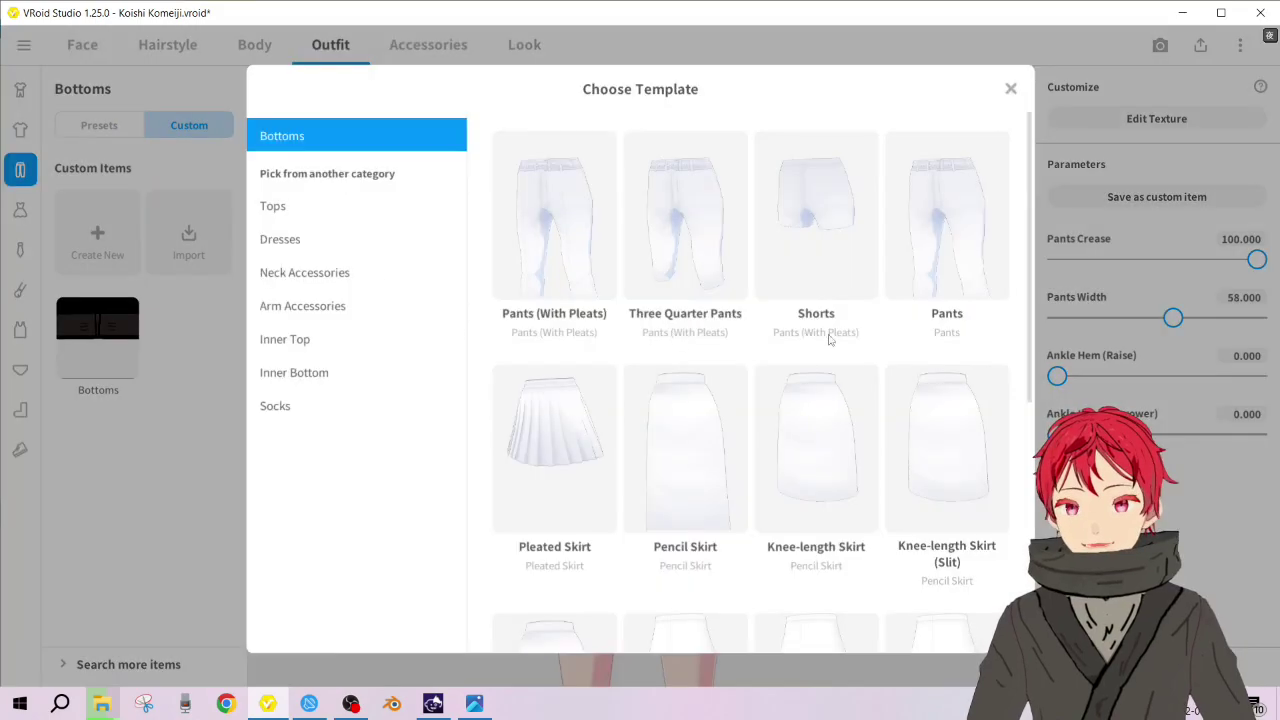
scroll(899, 316, "down", 5)
scroll(911, 360, "up", 3)
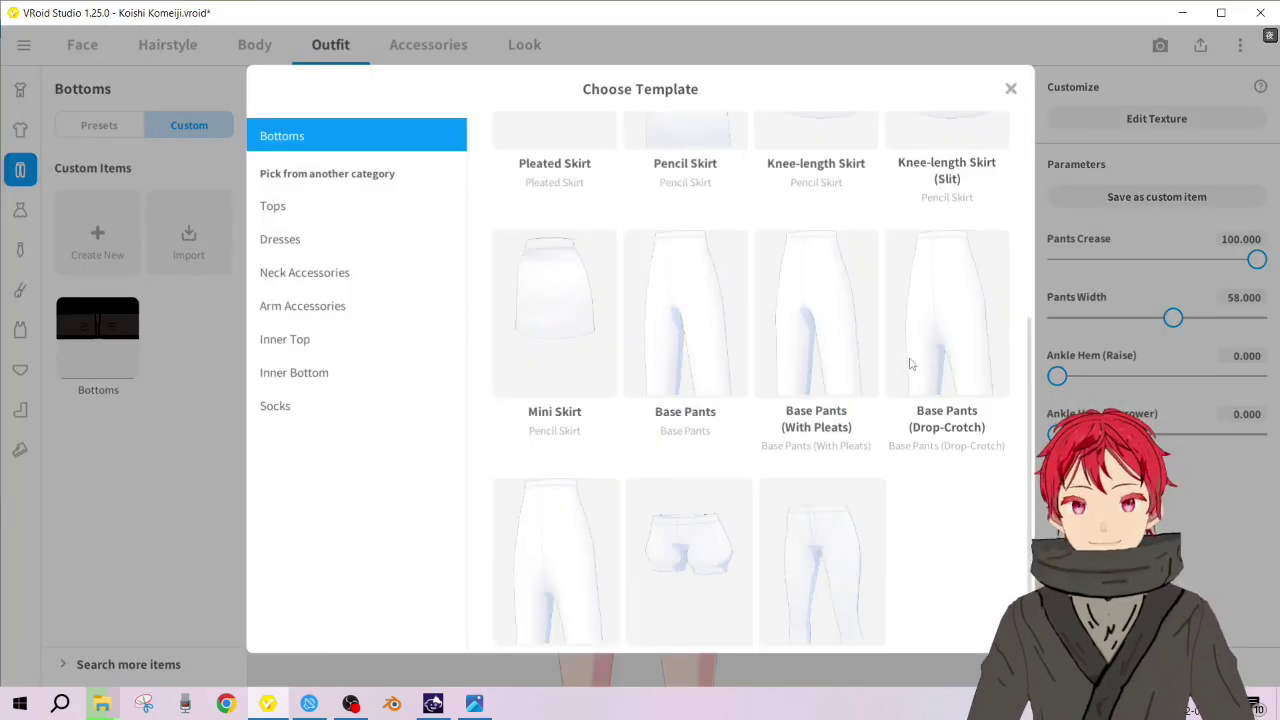
left_click(1010, 90)
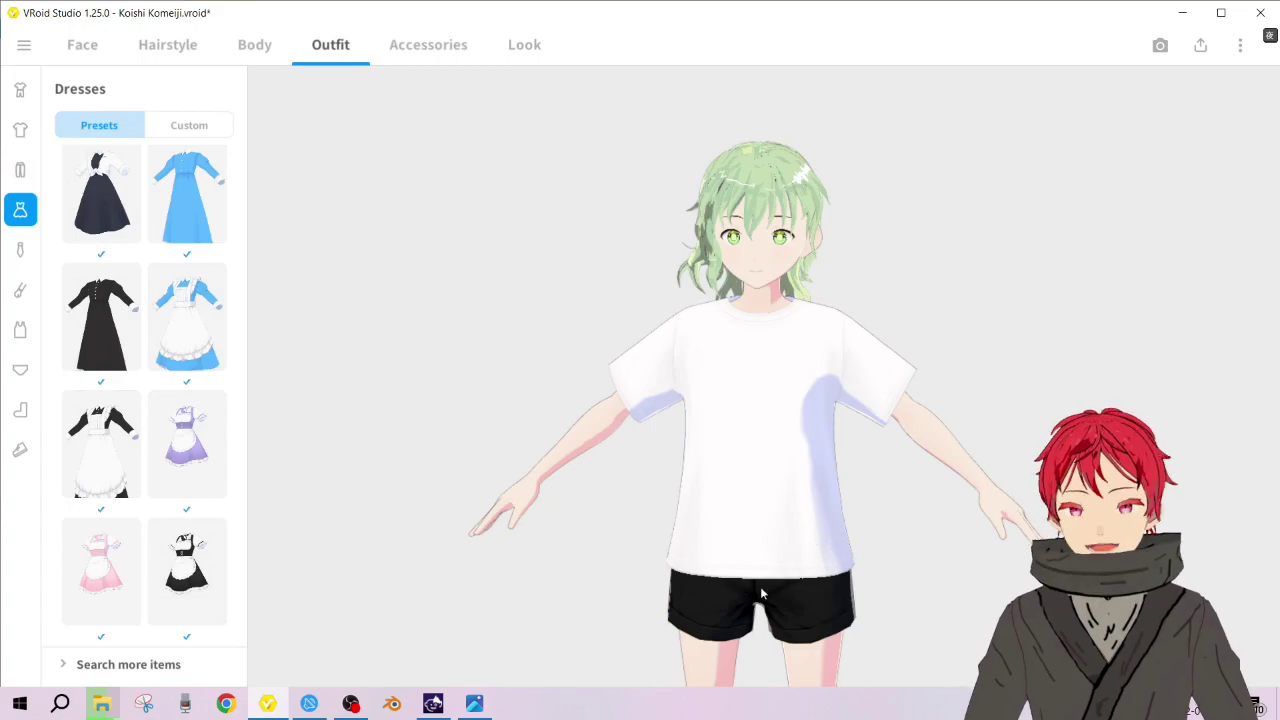
Look through the hairstyle's overall hair presets and the custom and preset front hair items
left_click(167, 44)
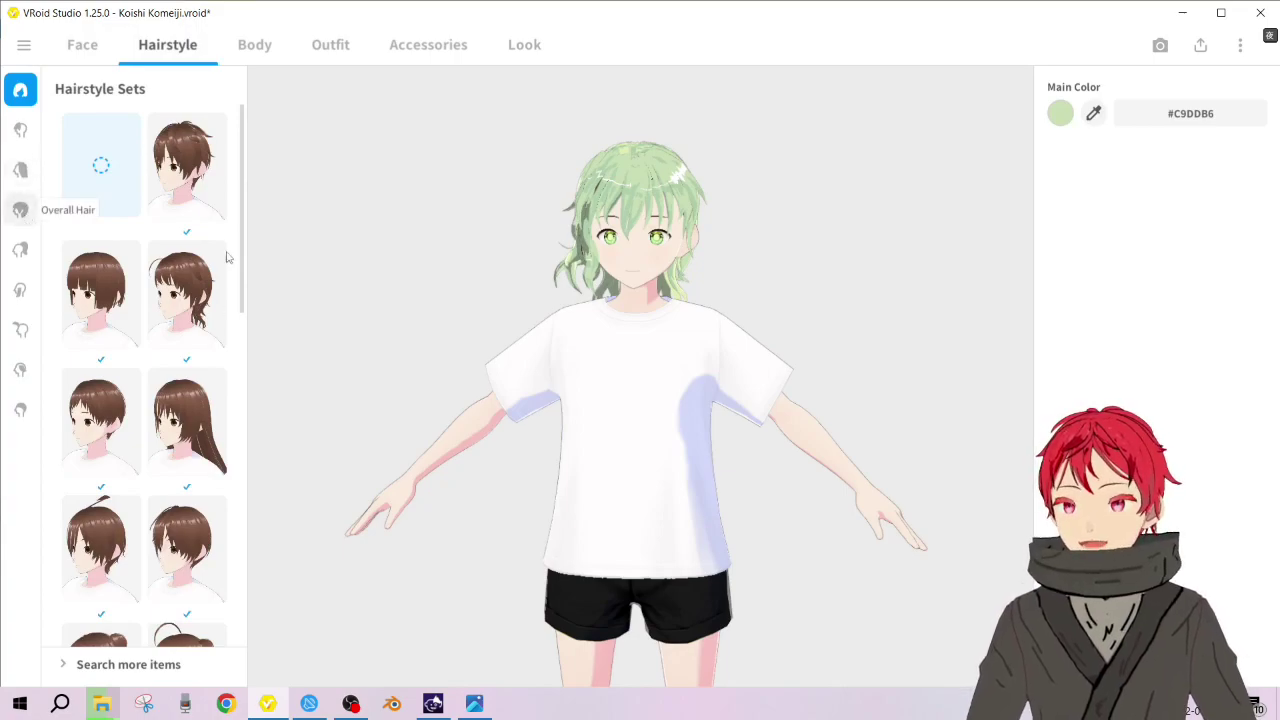
left_click(21, 210)
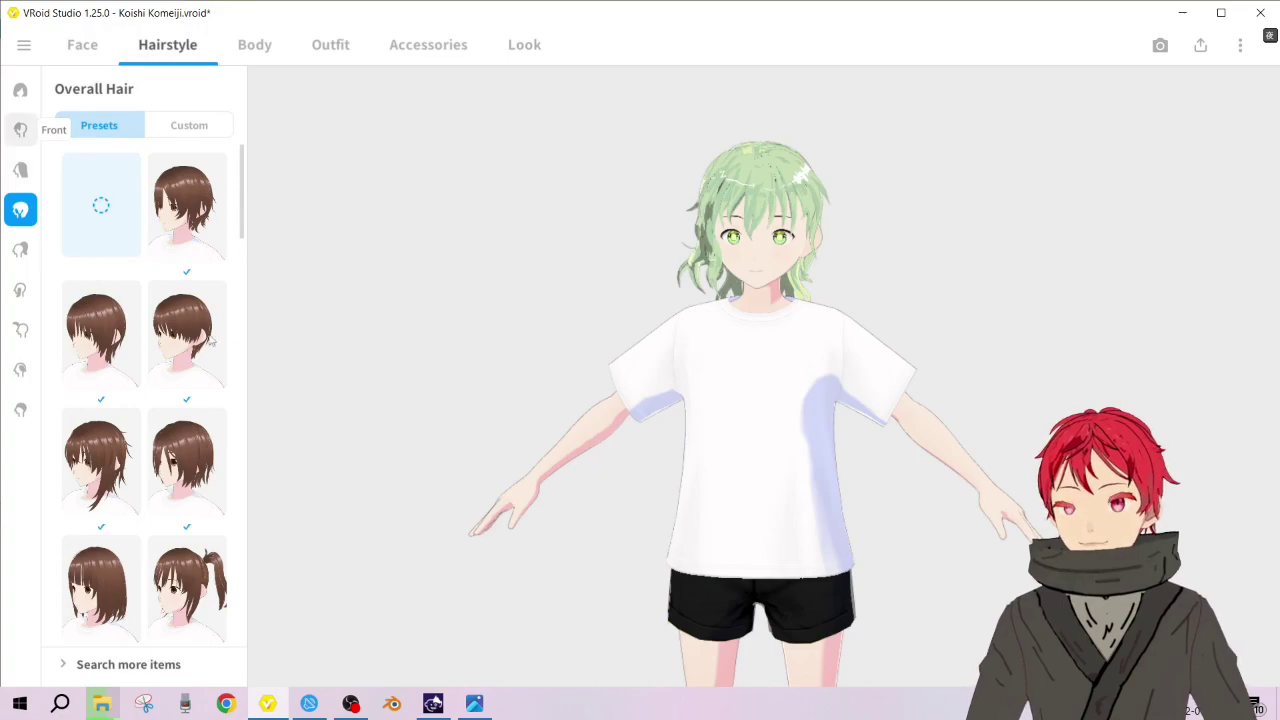
left_click(20, 130)
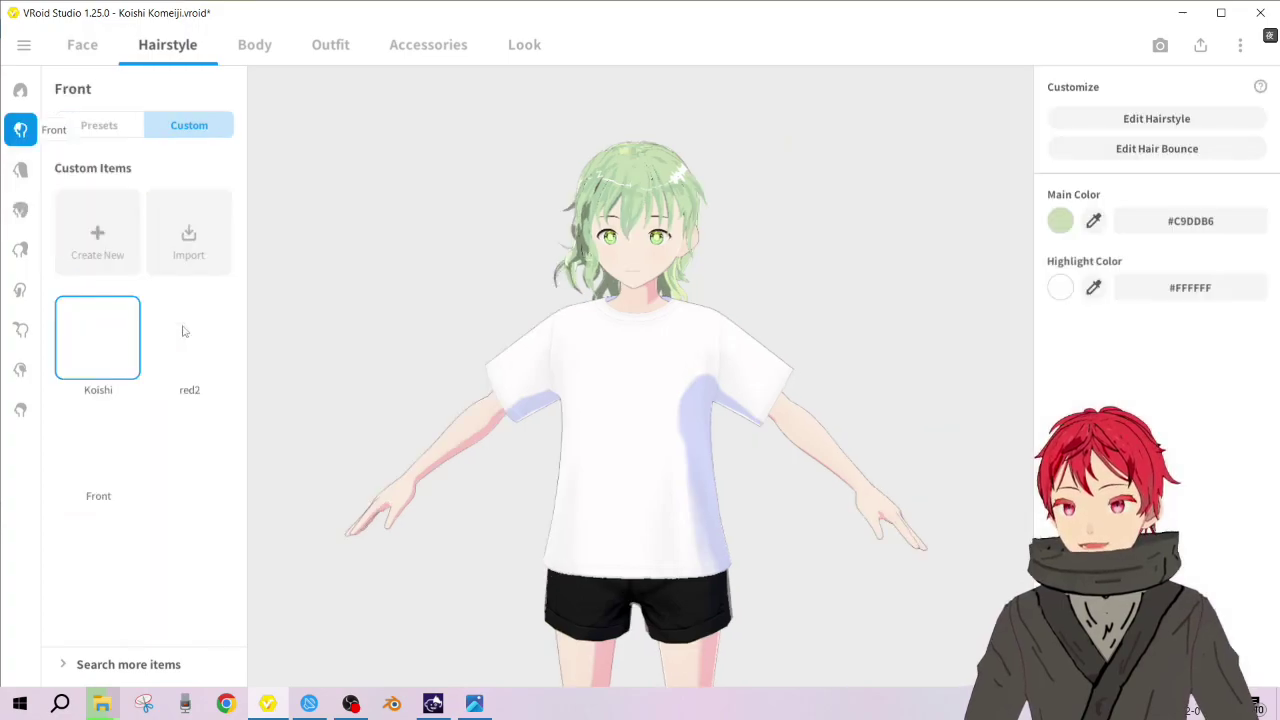
left_click(100, 126)
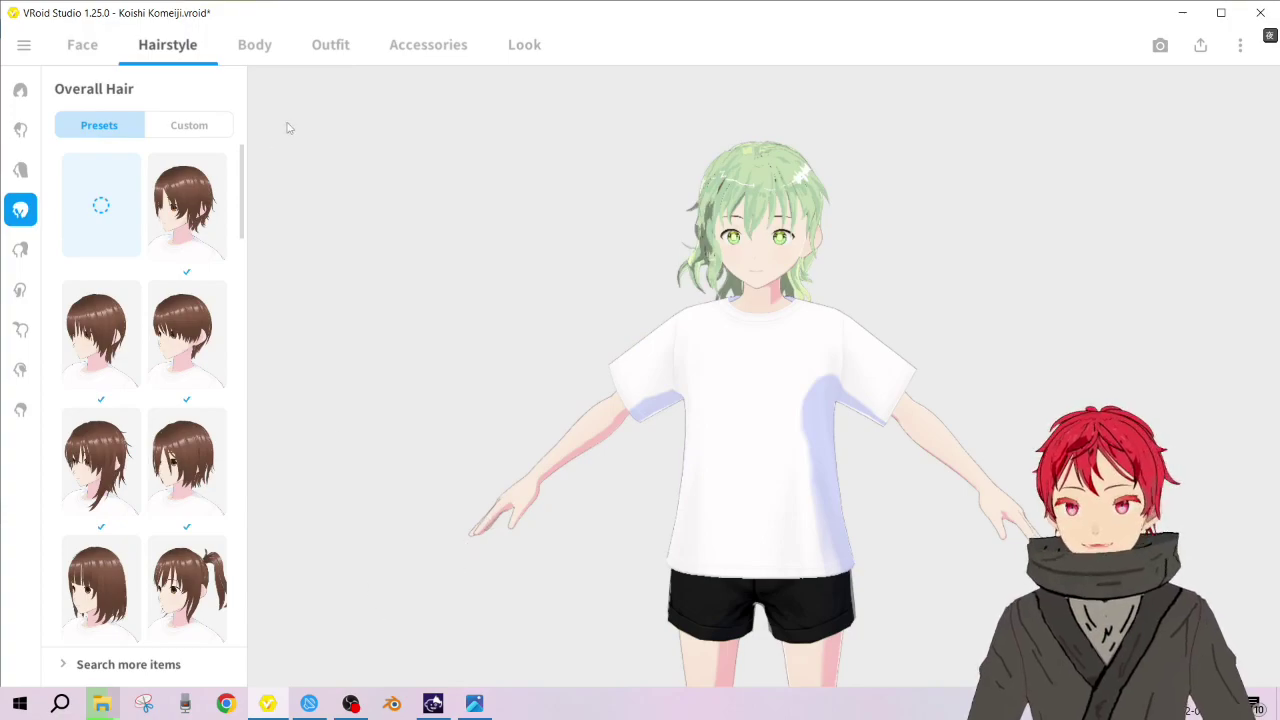
Browse the preset dresses in the outfit and try the plain white sleeveless dress on the character
left_click(337, 46)
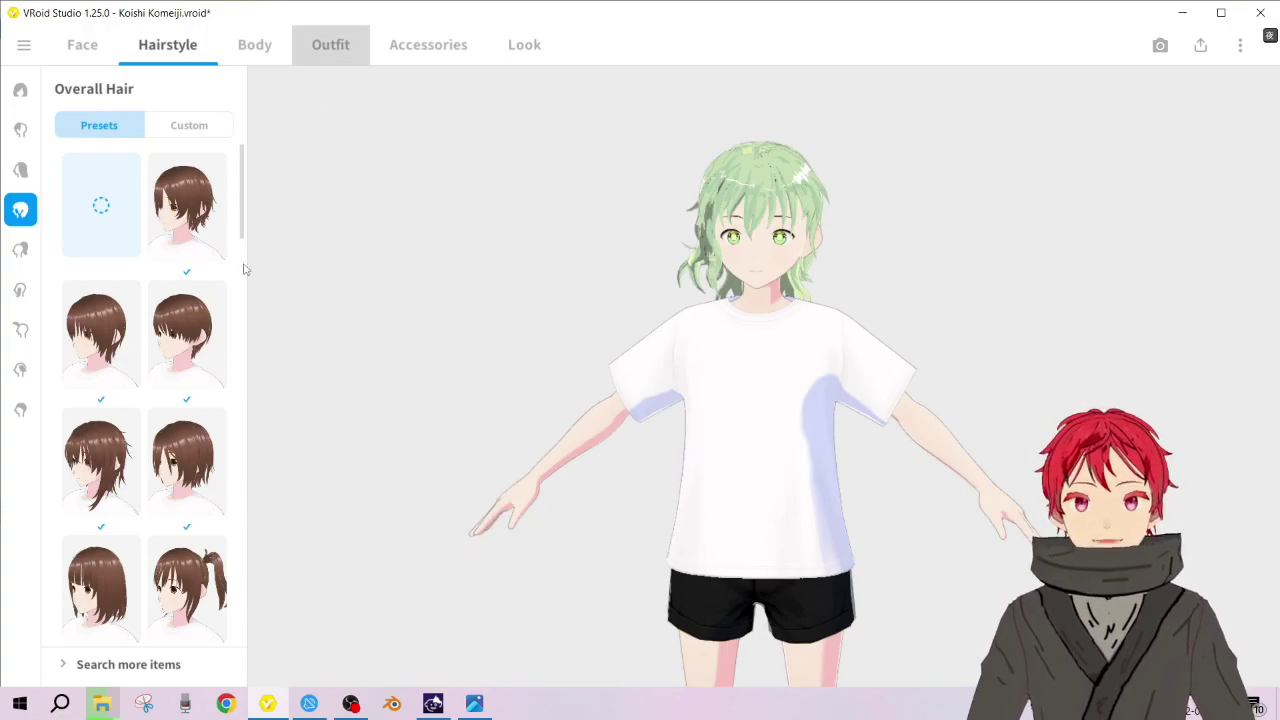
scroll(165, 403, "down", 10)
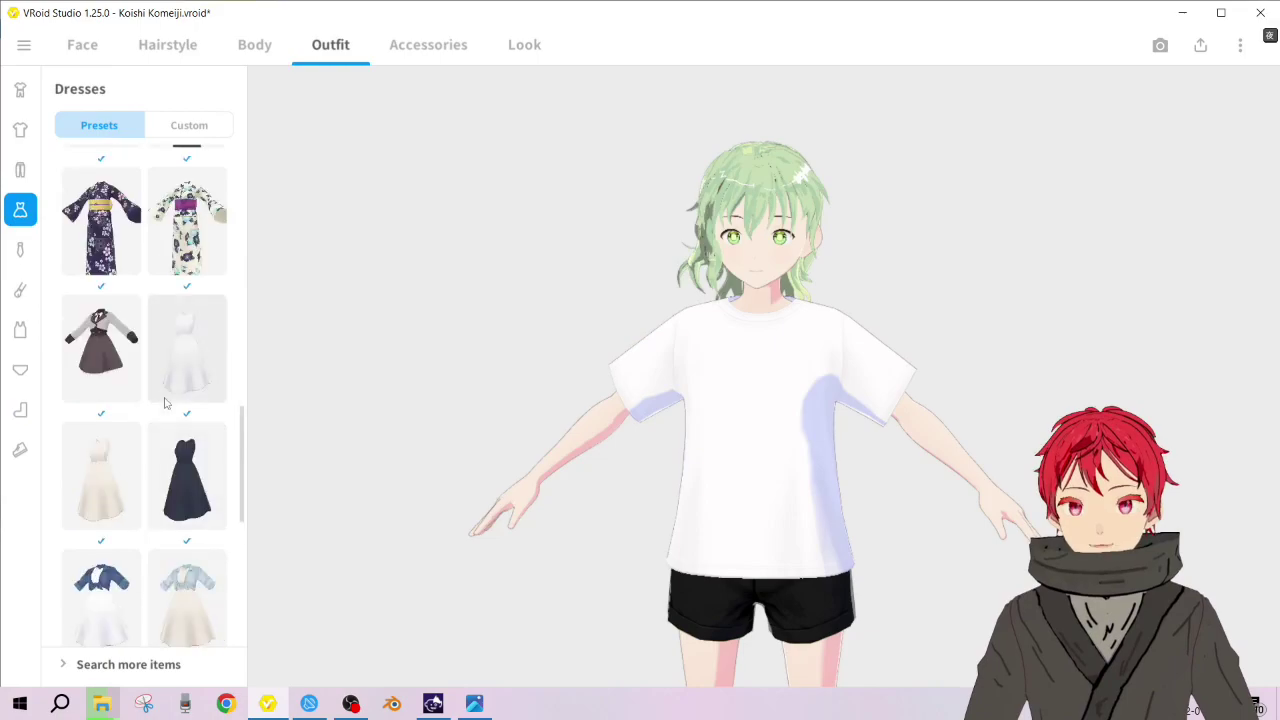
scroll(165, 403, "up", 10)
left_click(173, 203)
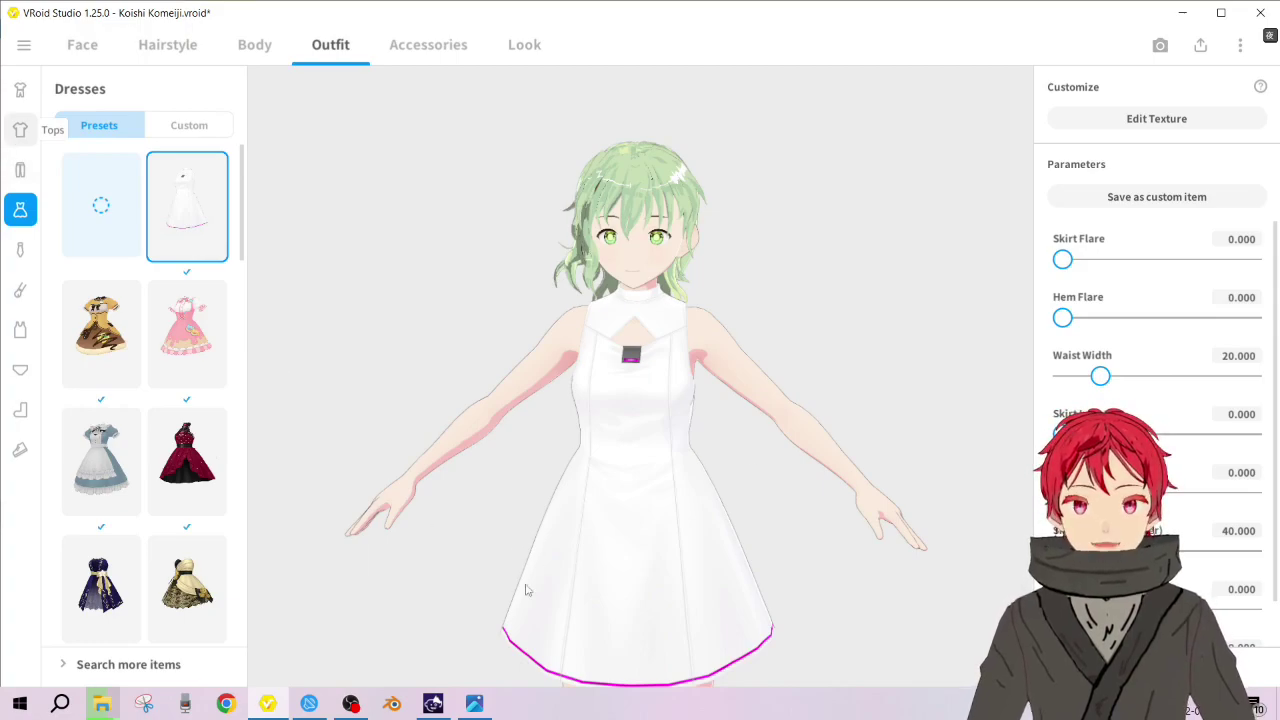
Try the custom Ryzen top on the character and compare the preset and custom tops
left_click(20, 130)
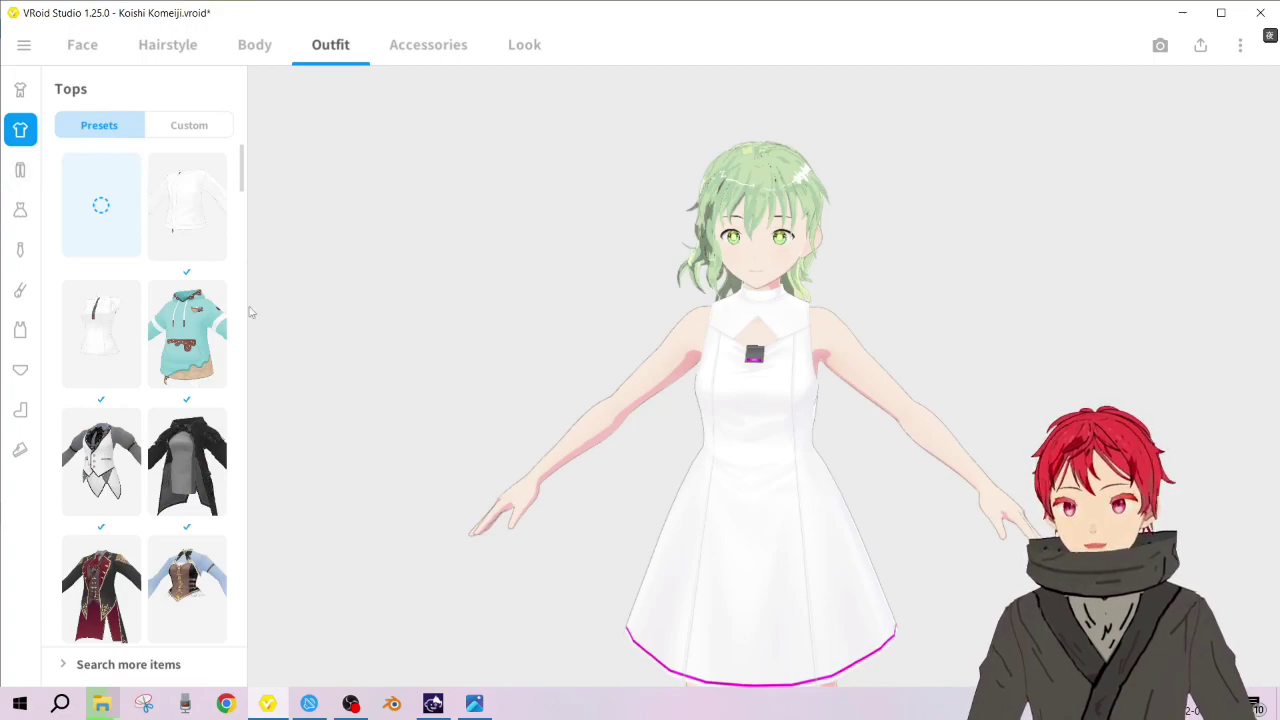
left_click(208, 135)
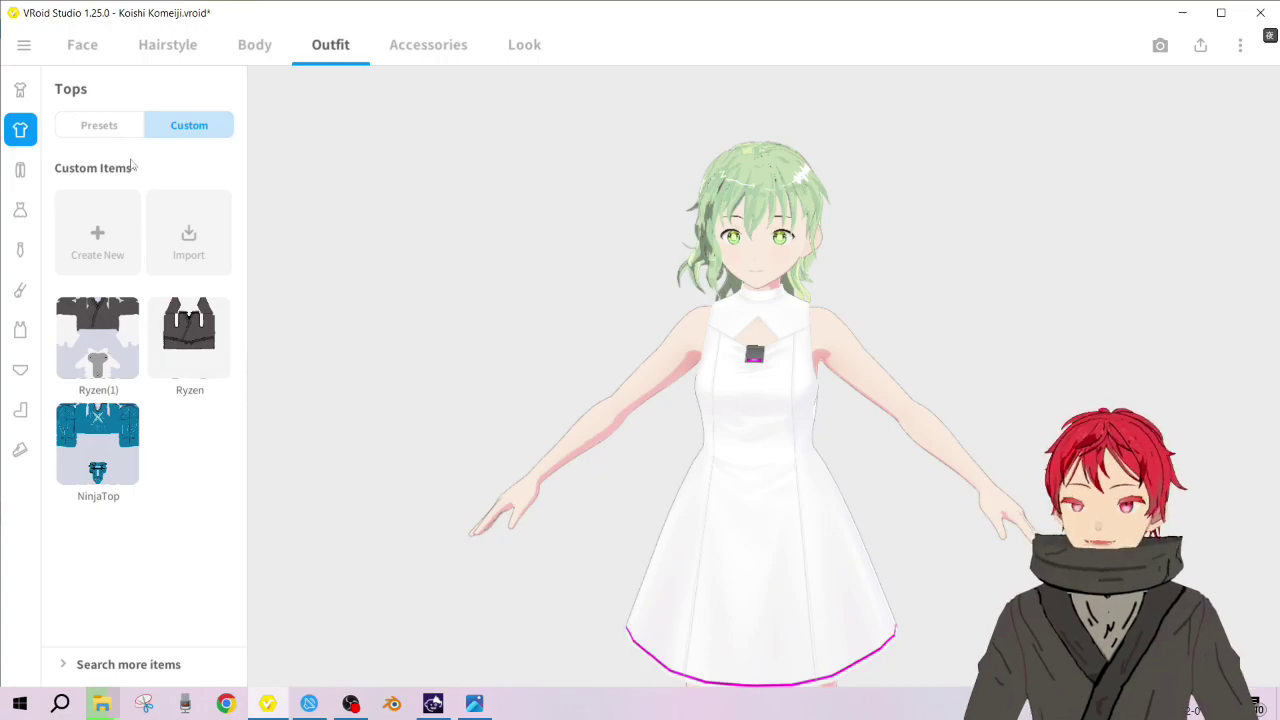
left_click(178, 347)
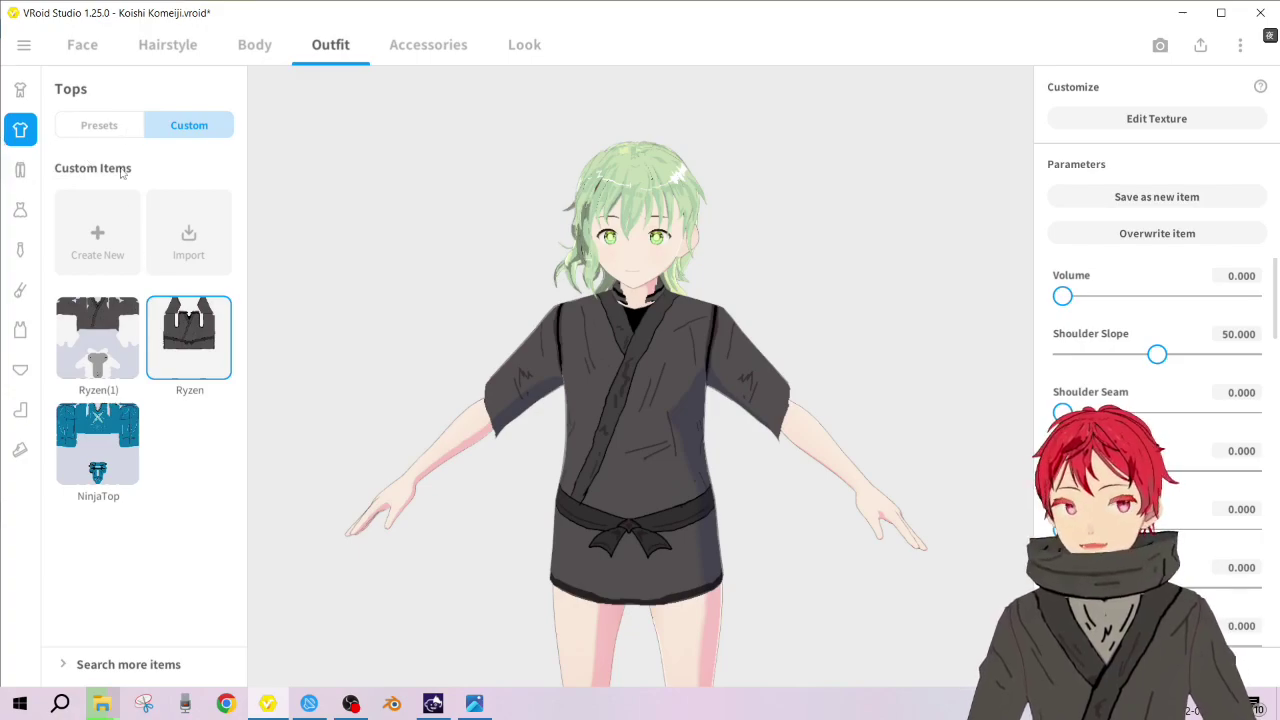
left_click(99, 125)
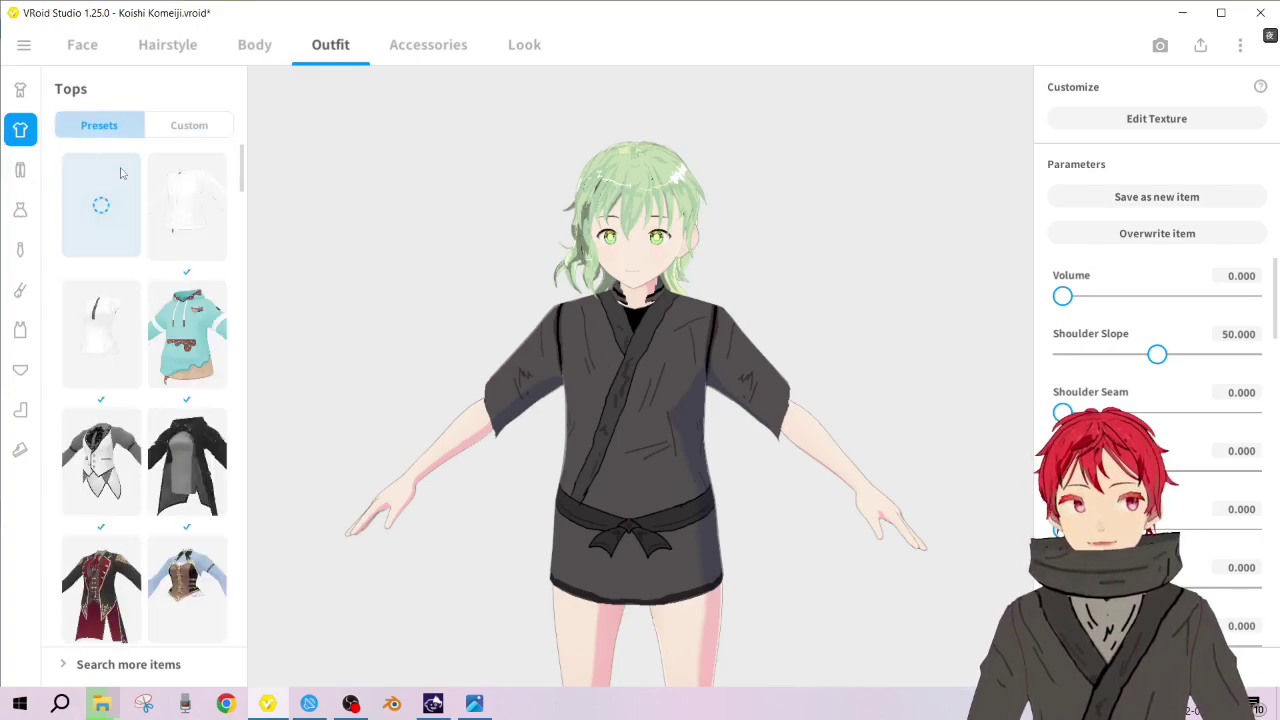
left_click(186, 127)
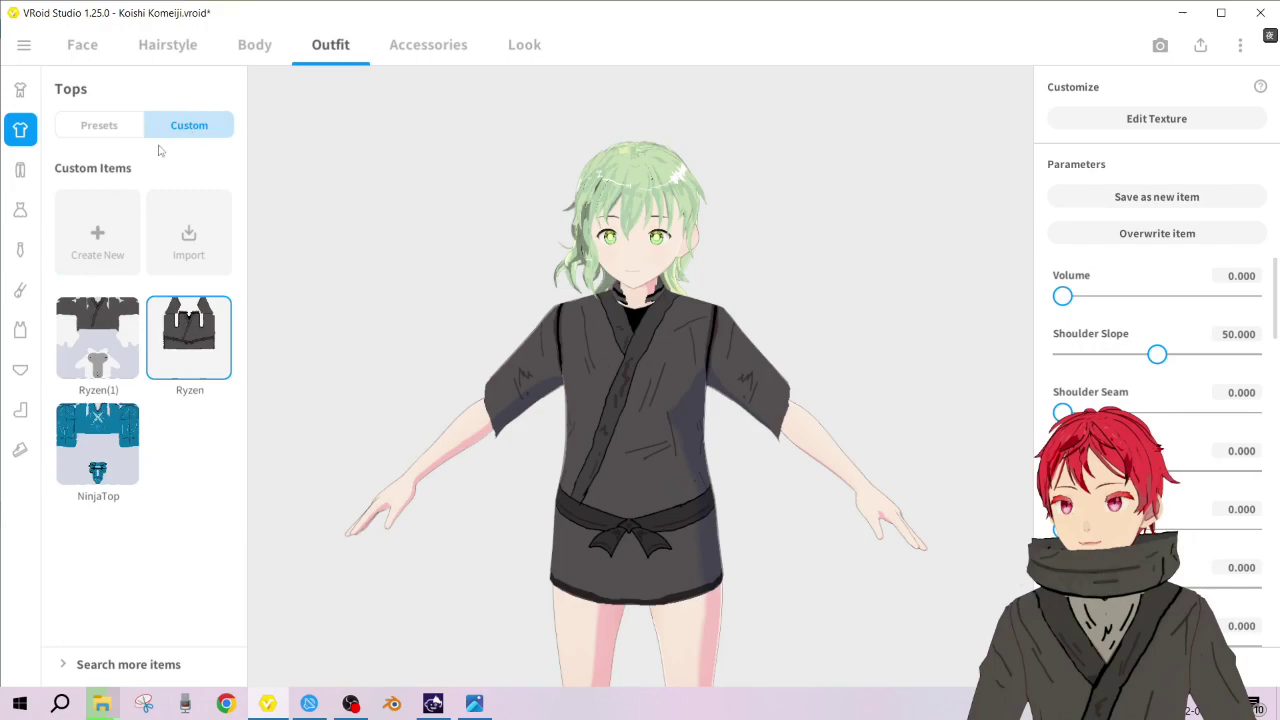
Start a new custom top and examine the collar closely in the KoishiSmile.jpg reference image
left_click(98, 240)
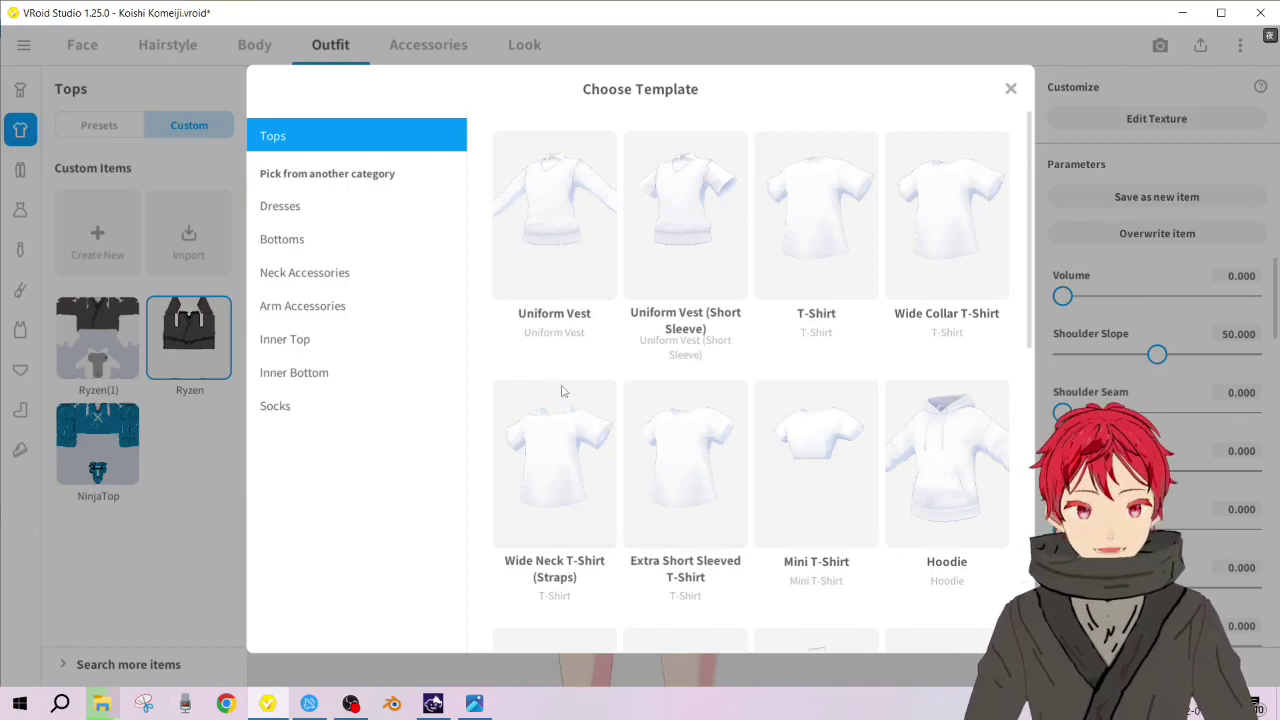
left_click(474, 704)
scroll(542, 335, "up", 10)
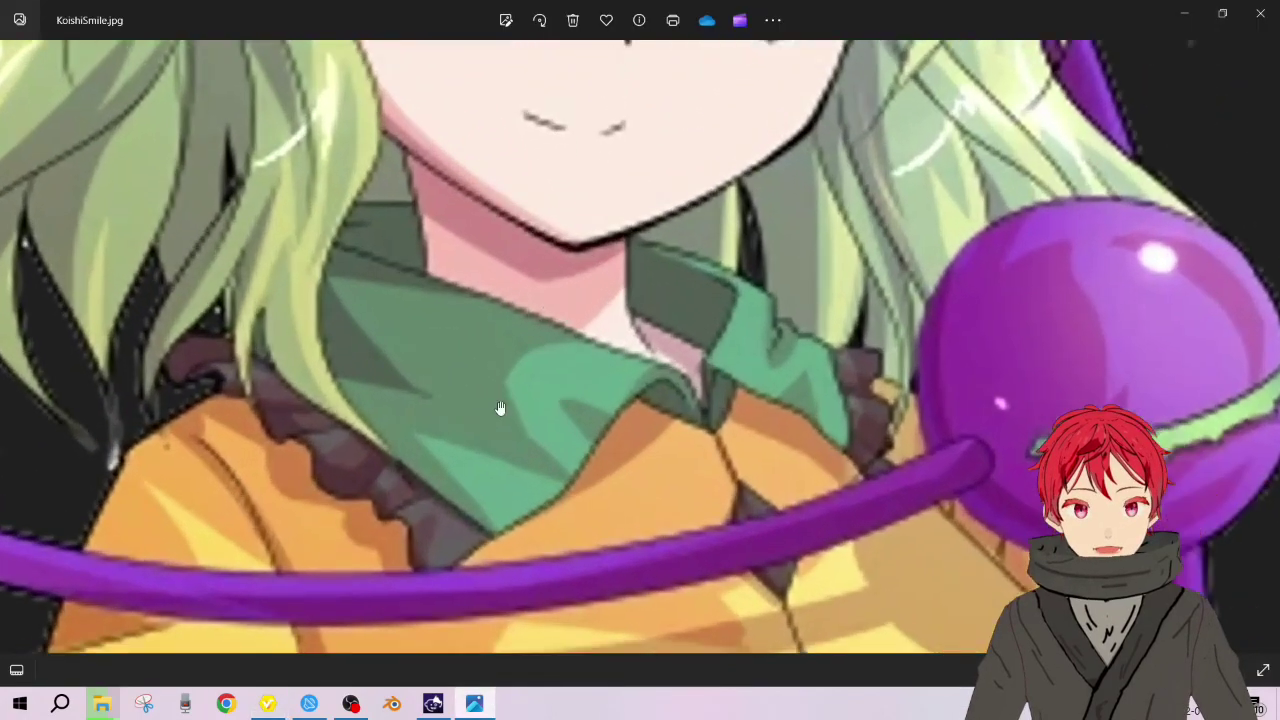
scroll(500, 408, "down", 3)
left_click(1184, 13)
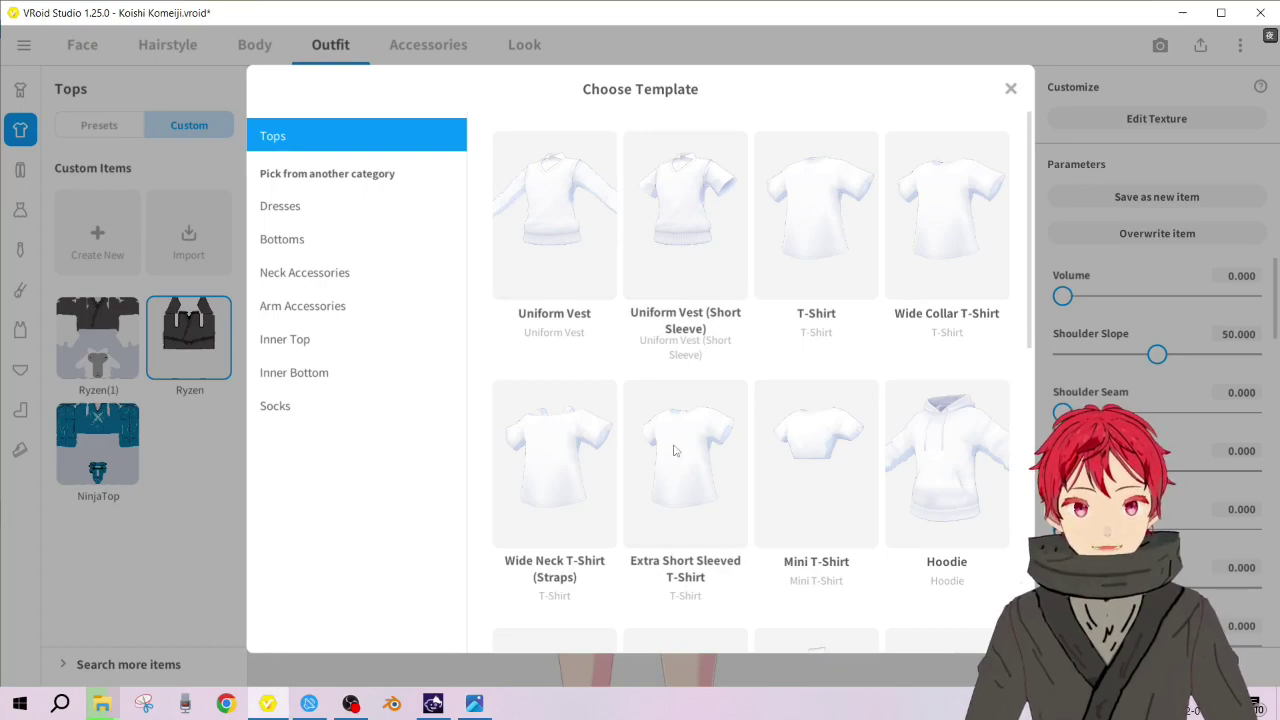
Look through the tops templates and create the new custom top from the long-sleeved Uniform Vest template
scroll(605, 360, "down", 2)
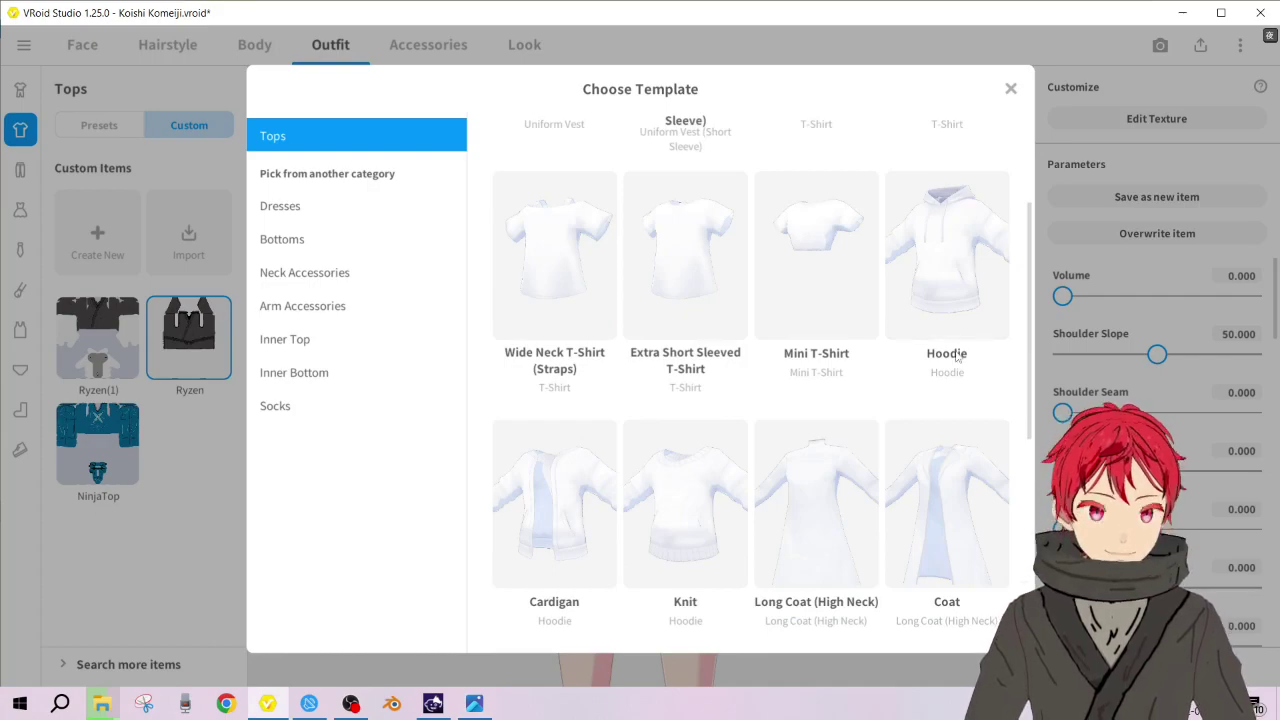
scroll(568, 306, "down", 3)
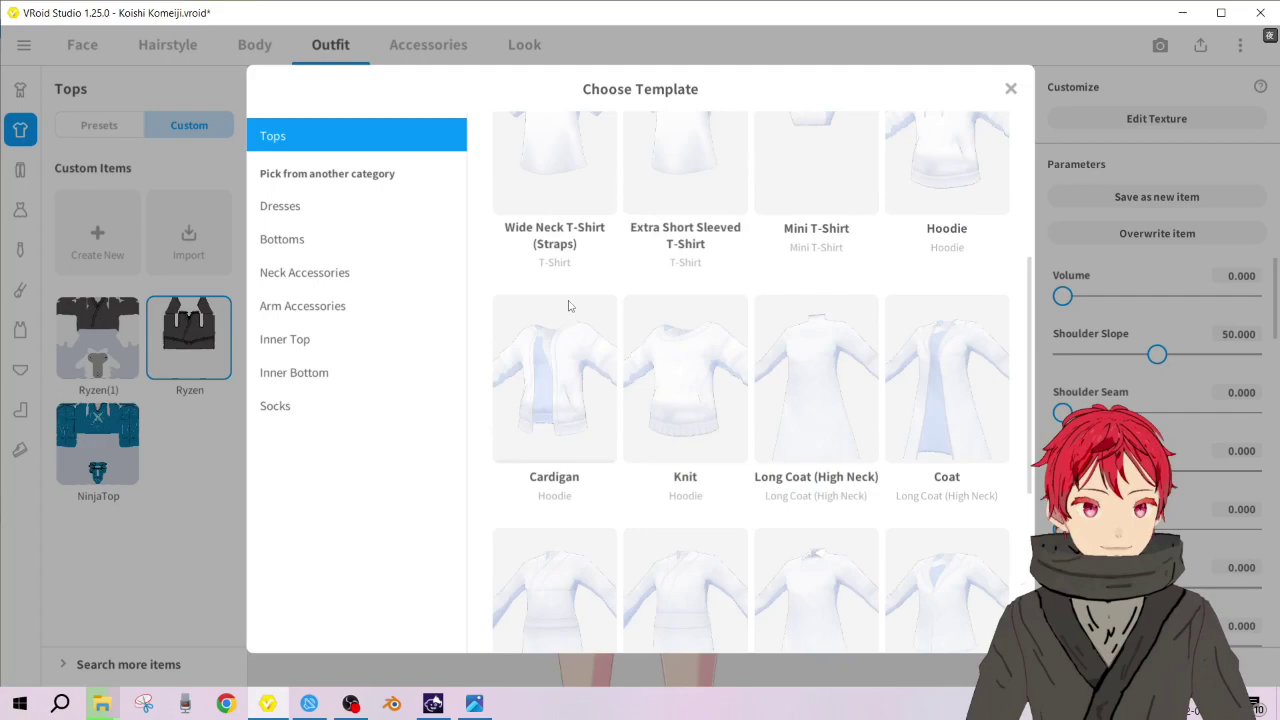
scroll(727, 441, "down", 6)
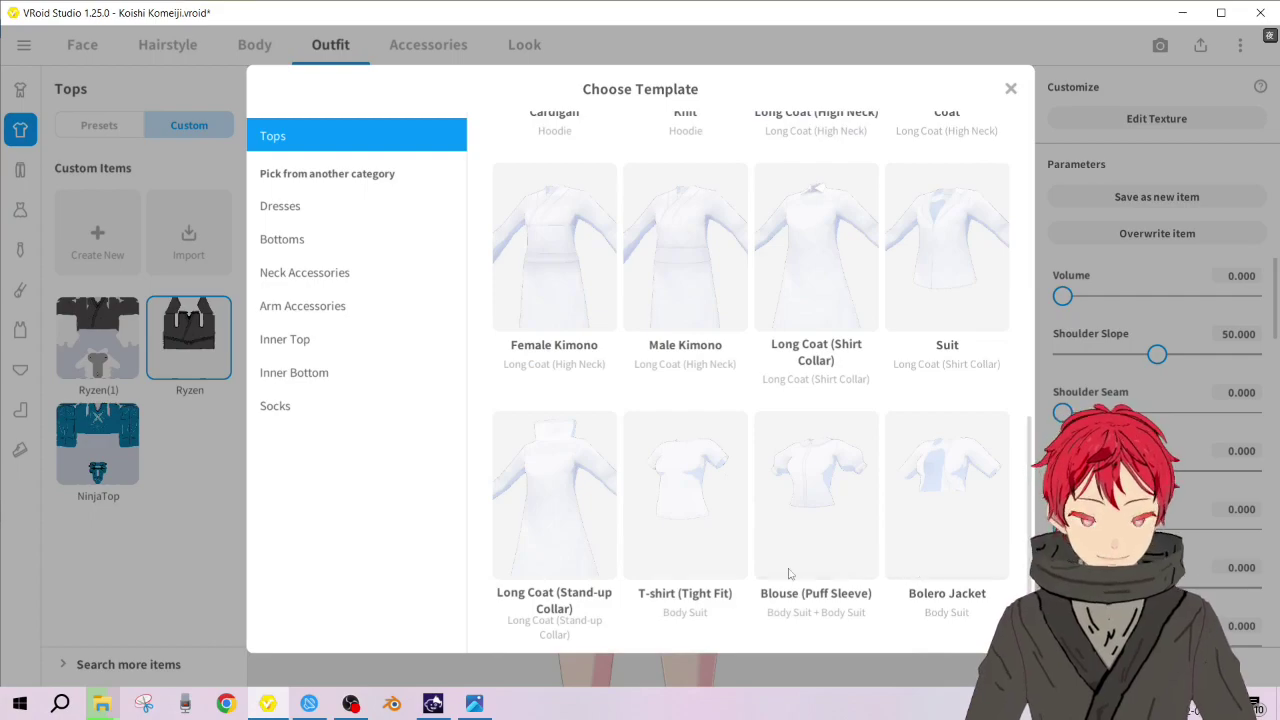
scroll(828, 540, "up", 10)
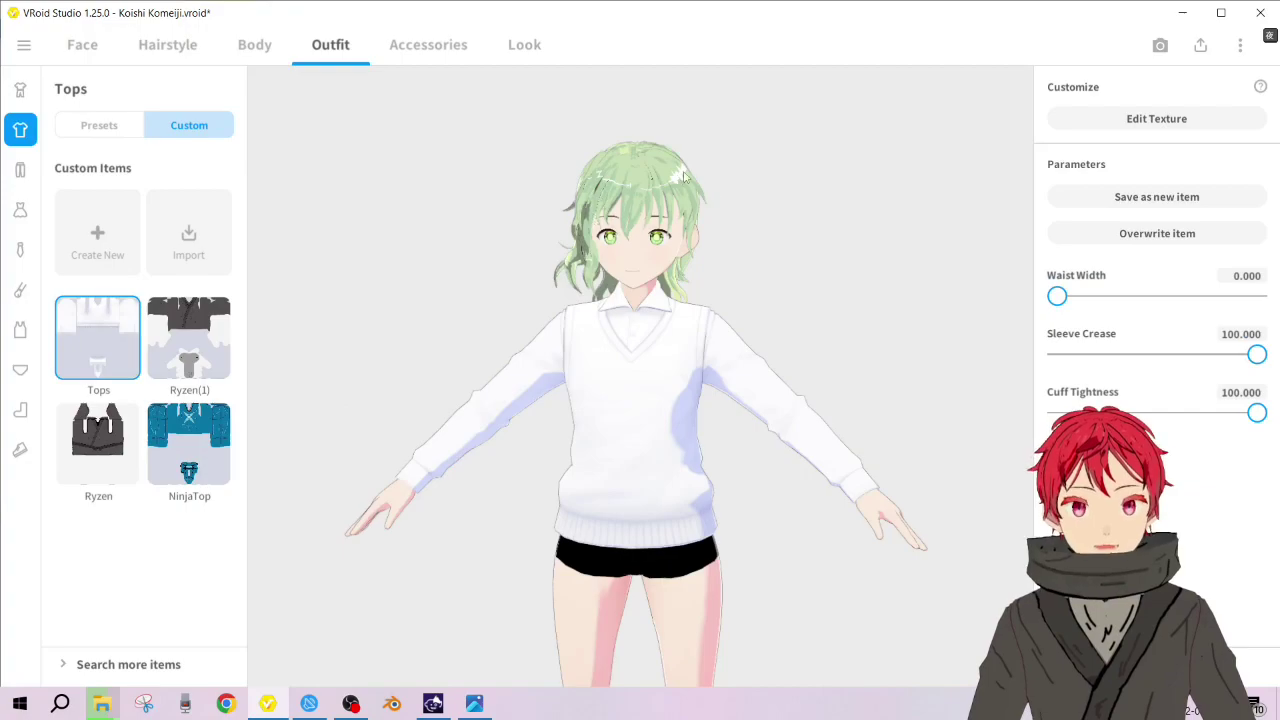
right_click(96, 352)
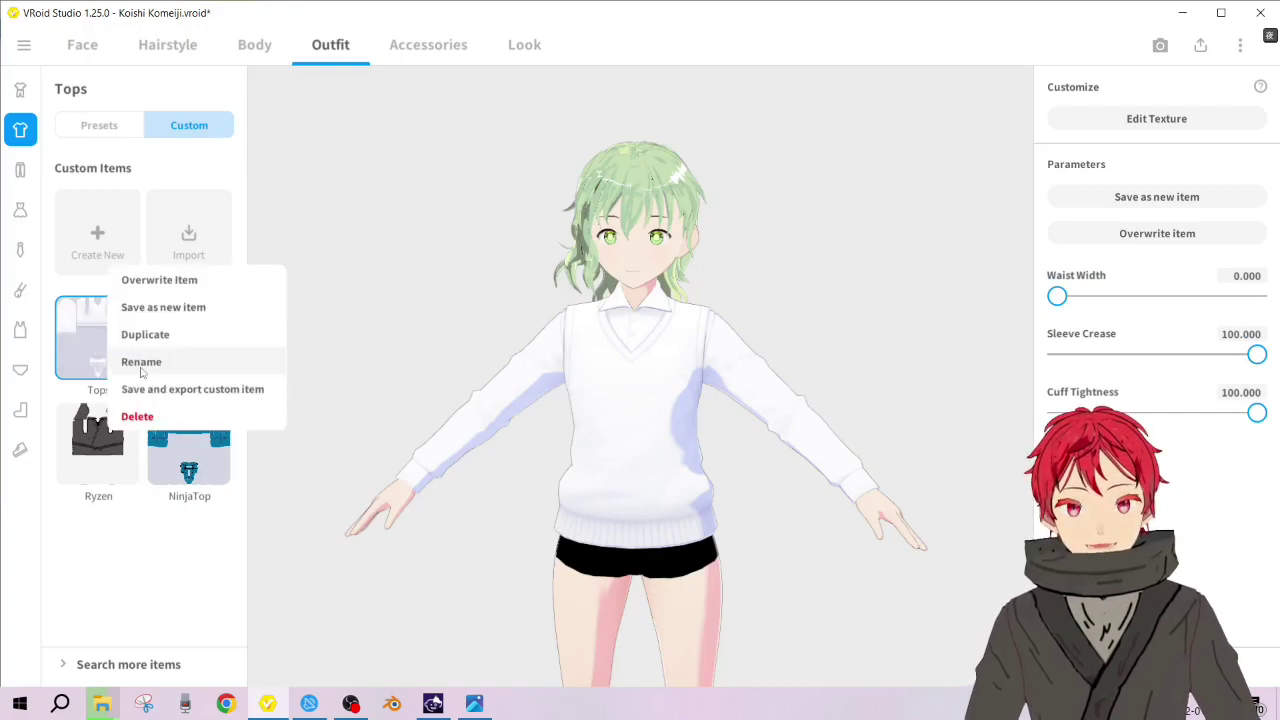
left_click(141, 362)
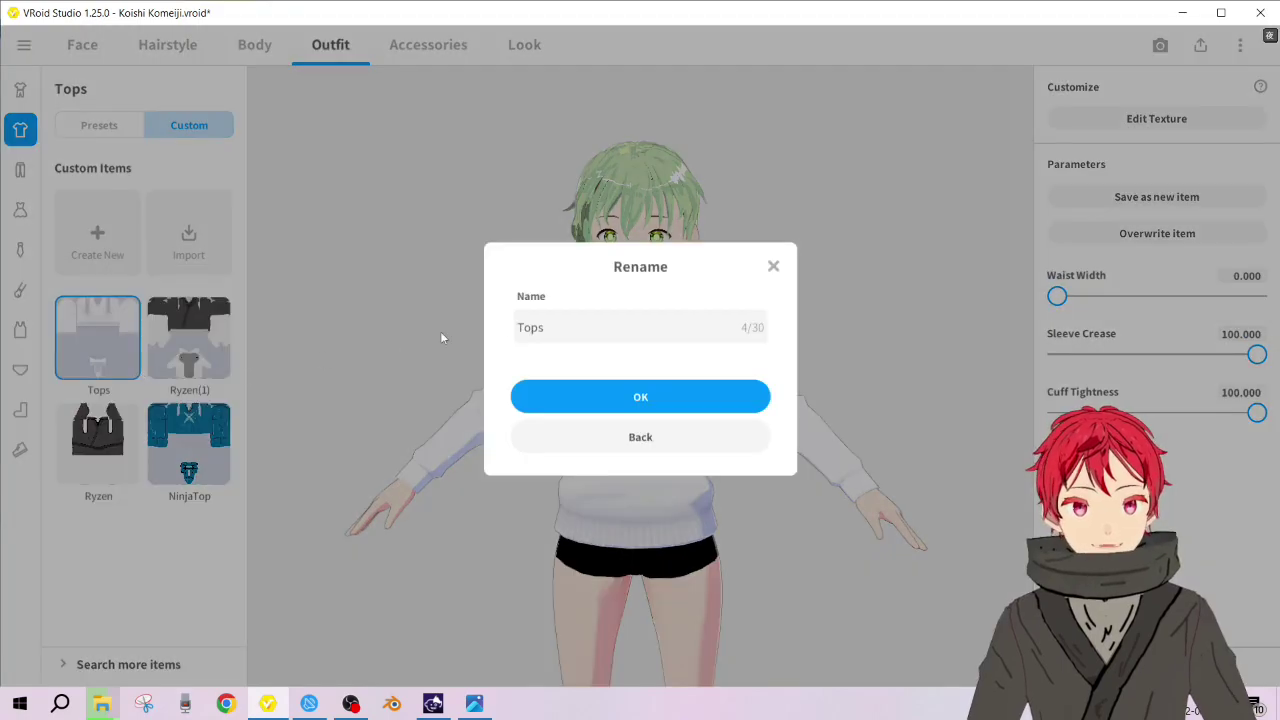
left_click(610, 338)
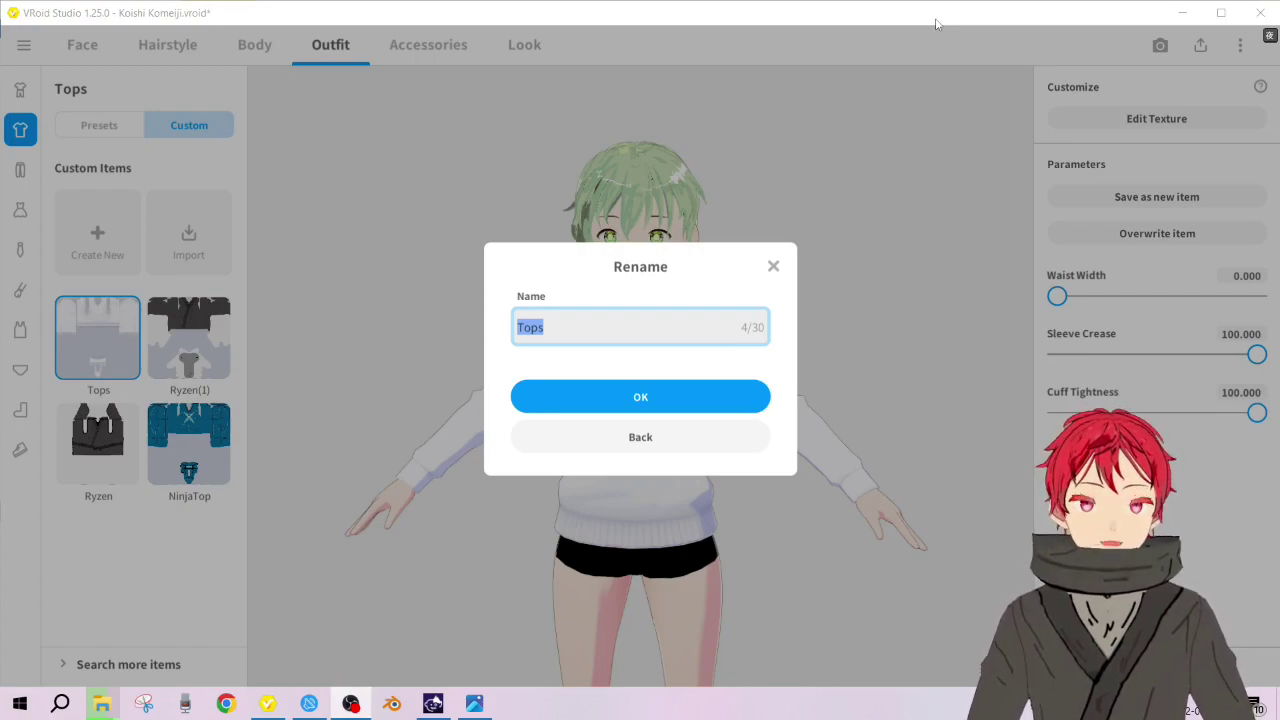
left_click(878, 37)
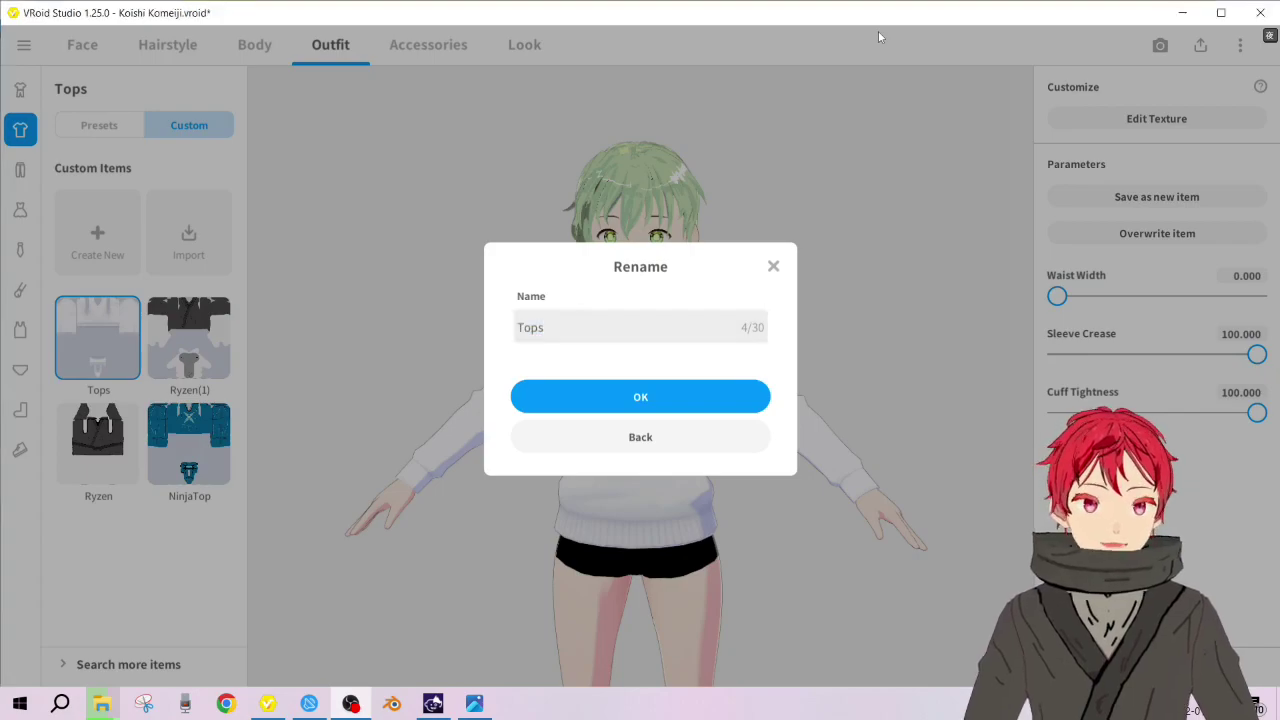
Rename the new custom top to Koishi
right_click(92, 362)
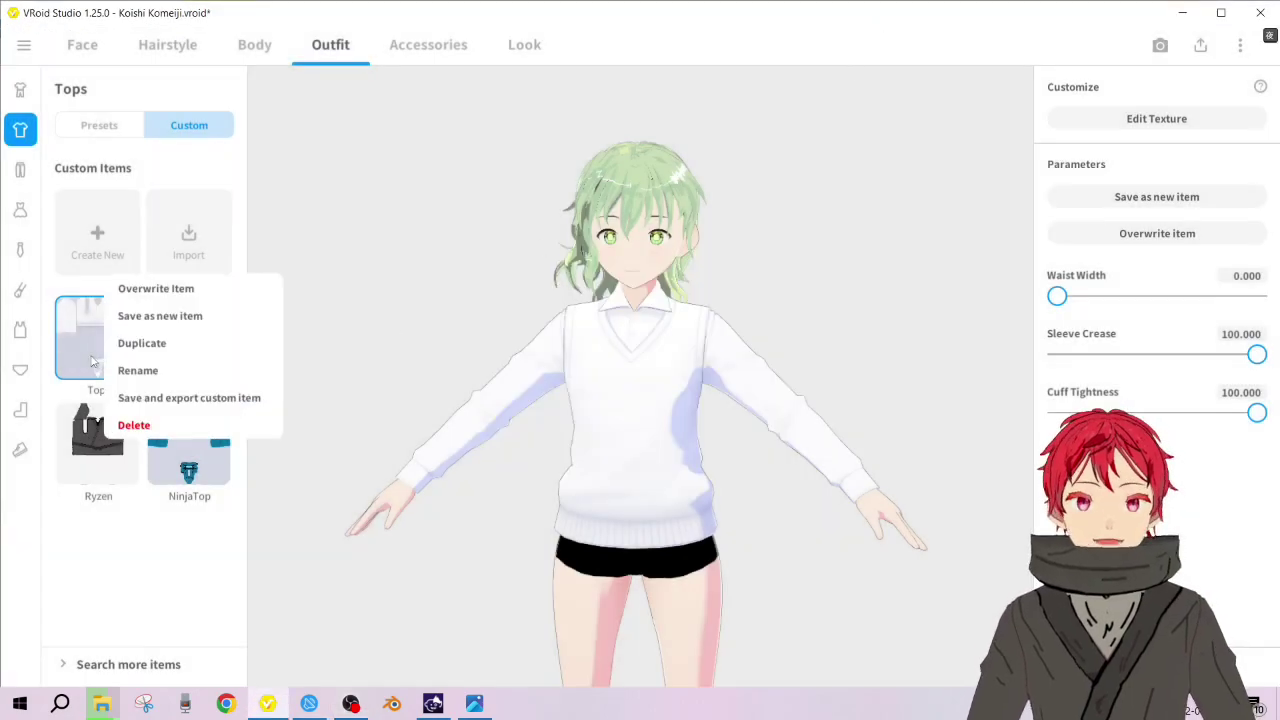
left_click(148, 370)
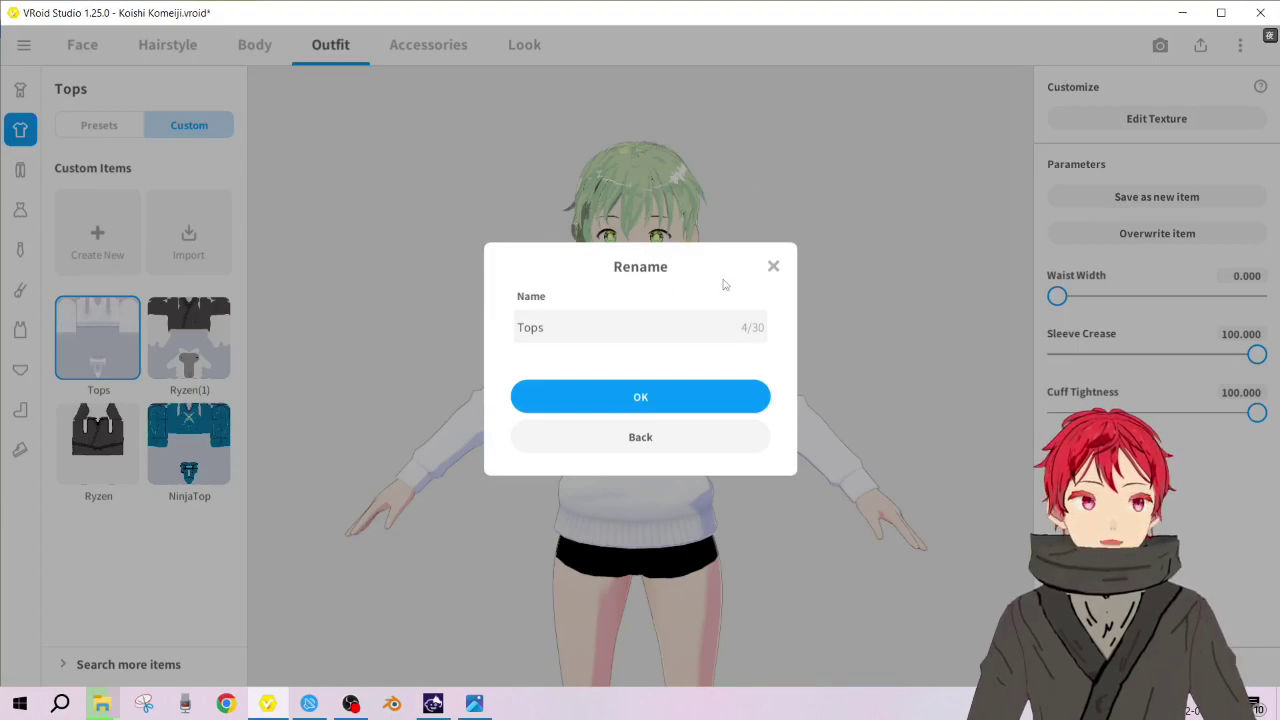
left_click(608, 323)
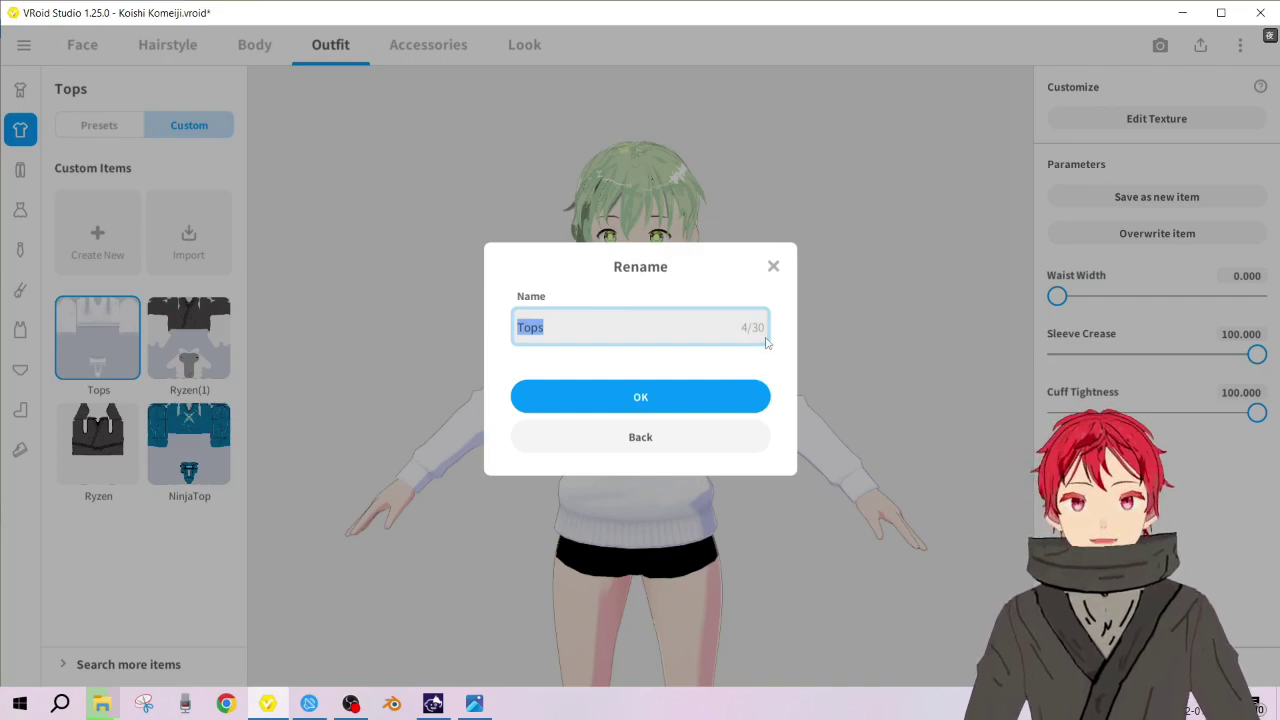
type("Koi")
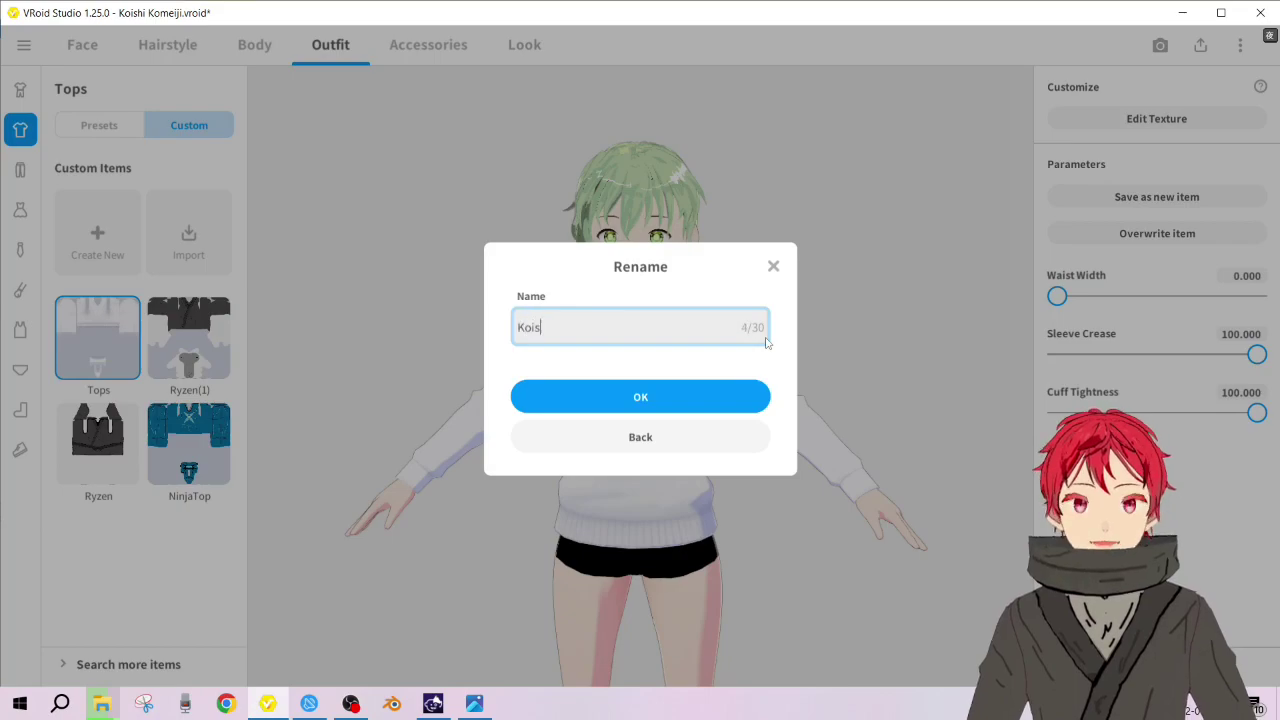
type("shi")
left_click(665, 398)
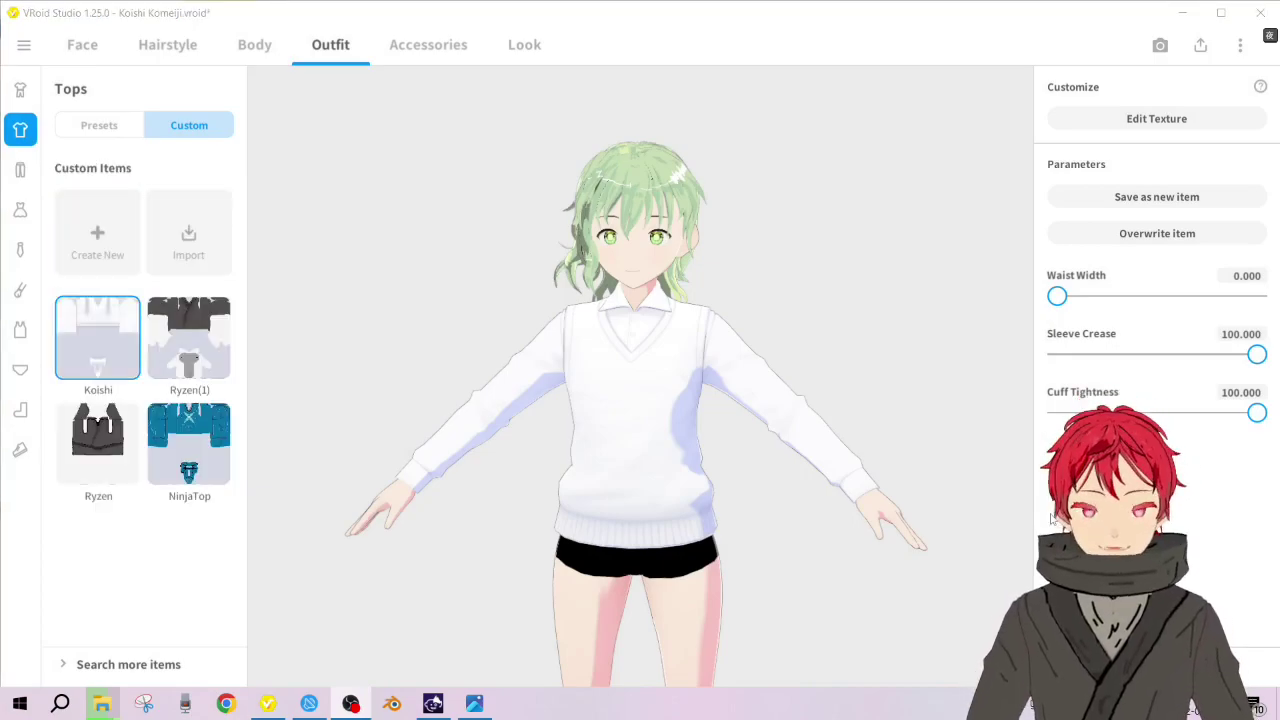
left_click(1000, 40)
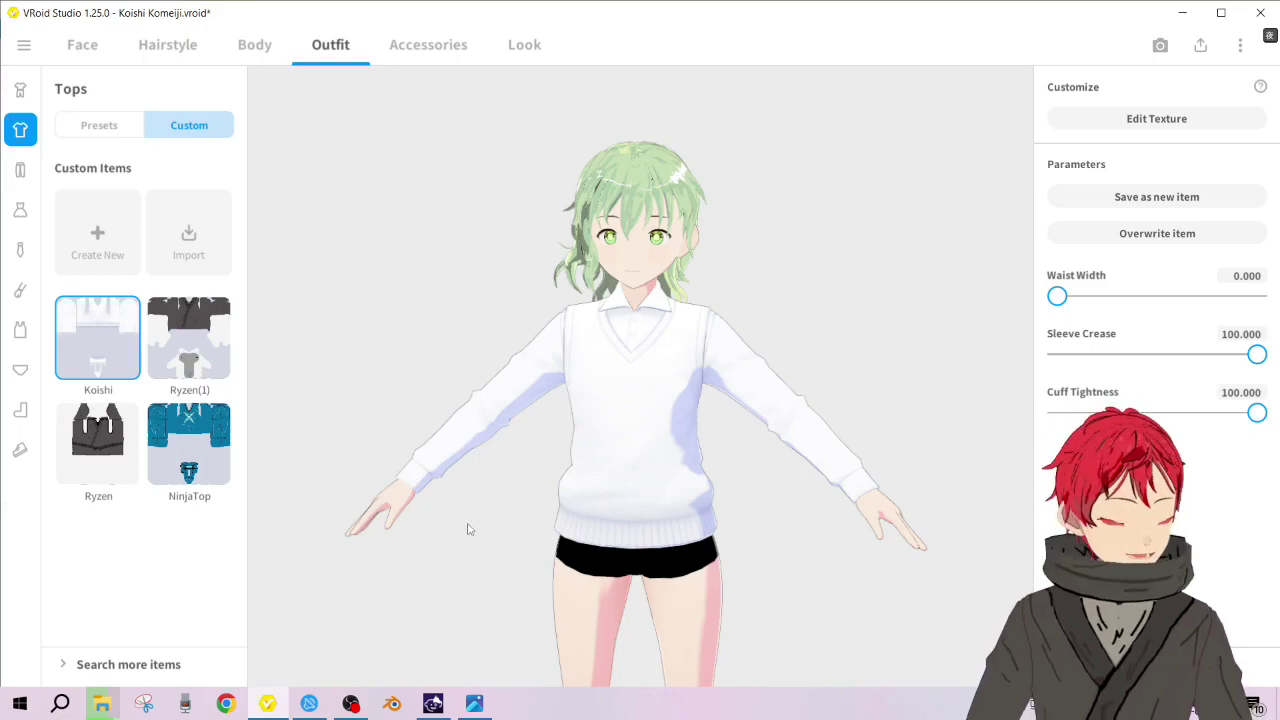
Examine the collar, ruffle and chest details of the outfit in the KoishiSmile.jpg reference image
left_click(474, 704)
scroll(414, 428, "down", 5)
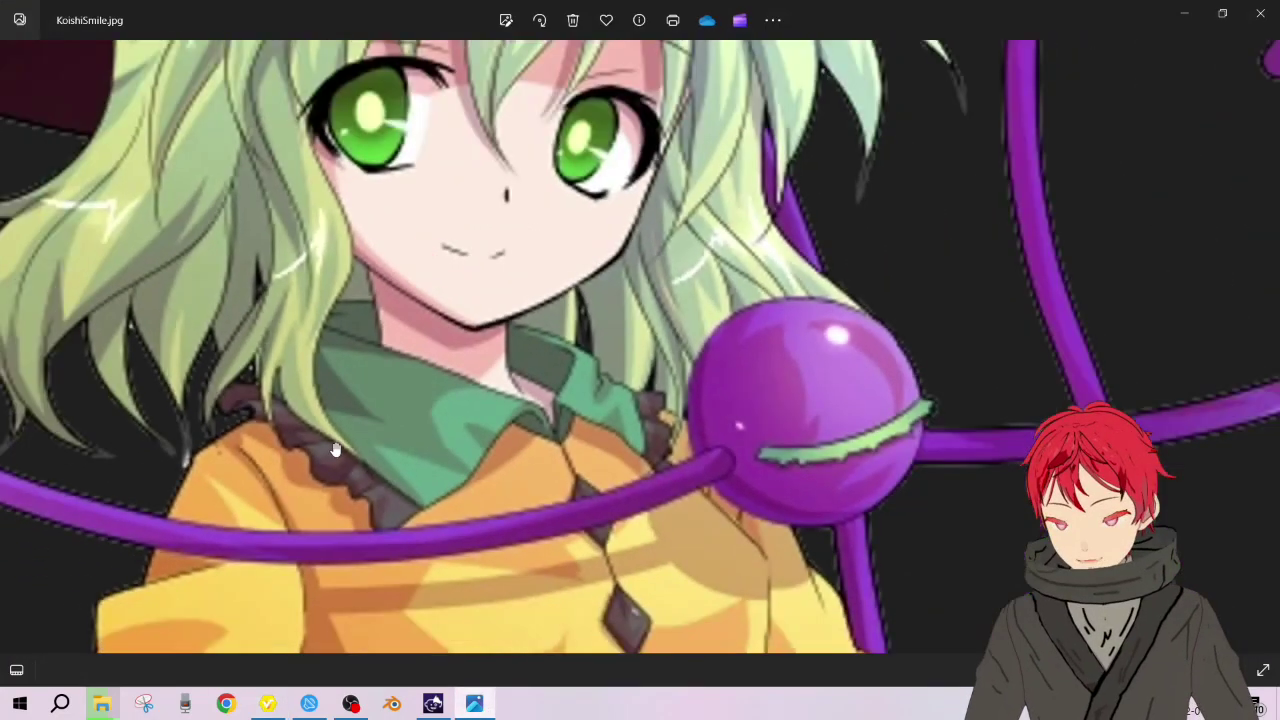
left_click_drag(408, 497, 491, 351)
left_click_drag(596, 505, 692, 440)
left_click(468, 708)
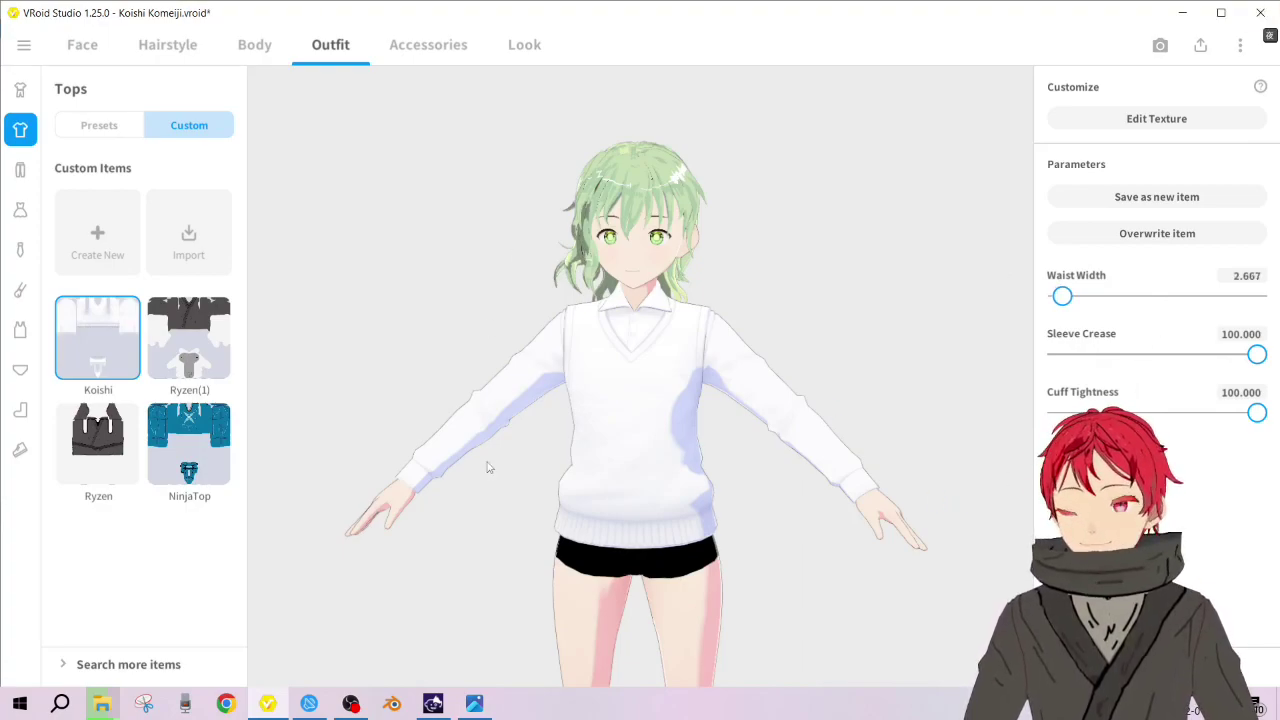
Try out the Koishi top's Waist Width and Sleeve Crease parameters, ending with 0 and 100
left_click_drag(1063, 297, 1263, 323)
key("Left")
key("Left")
key("Left")
key("Left")
key("Left")
key("Left")
key("Left")
key("Left")
key("Left")
key("Left")
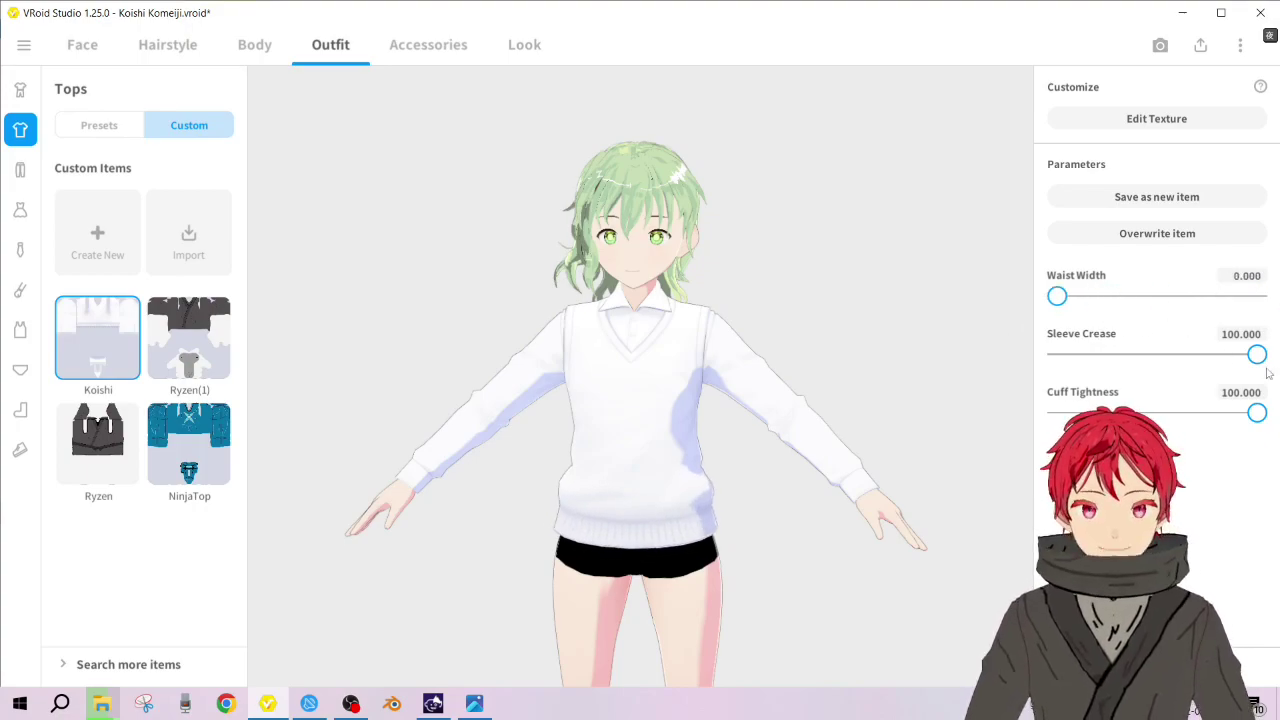
mouse_move(1257, 355)
left_mouse_down()
mouse_move(1097, 355)
mouse_move(1278, 355)
left_mouse_up()
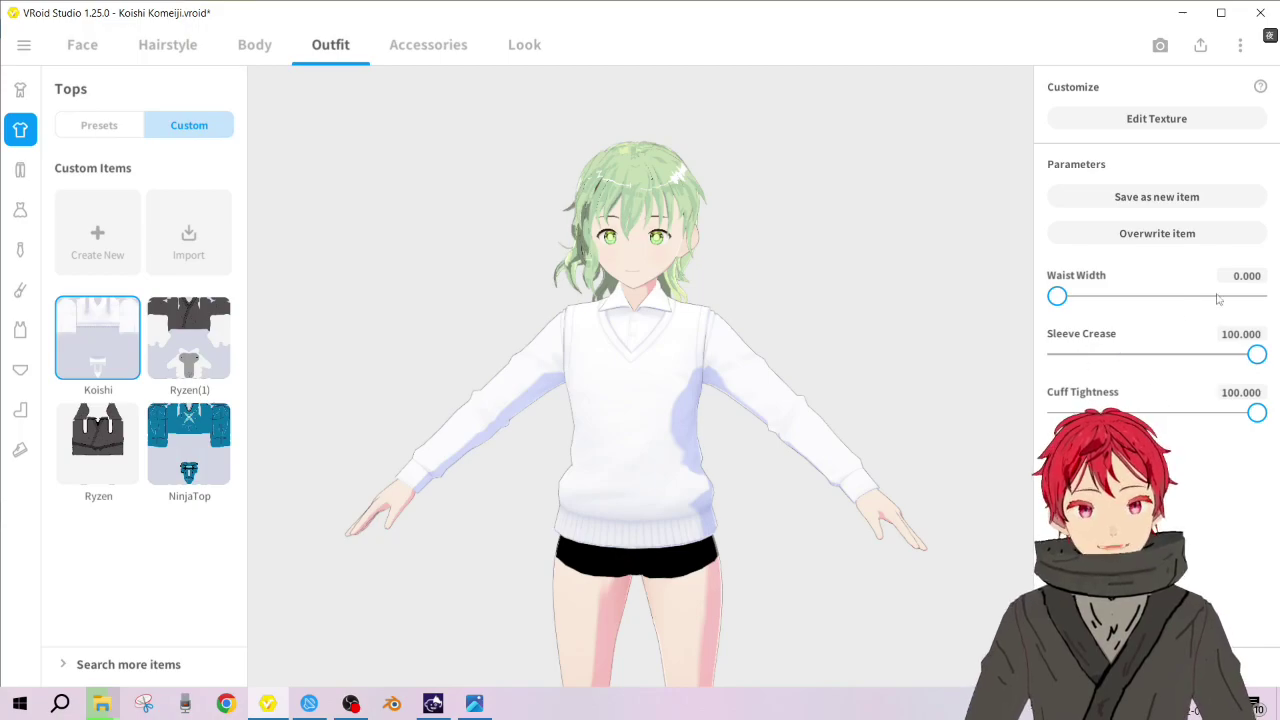
Open the Koishi top's texture for editing and add a new empty layer above the default image
left_click(1191, 118)
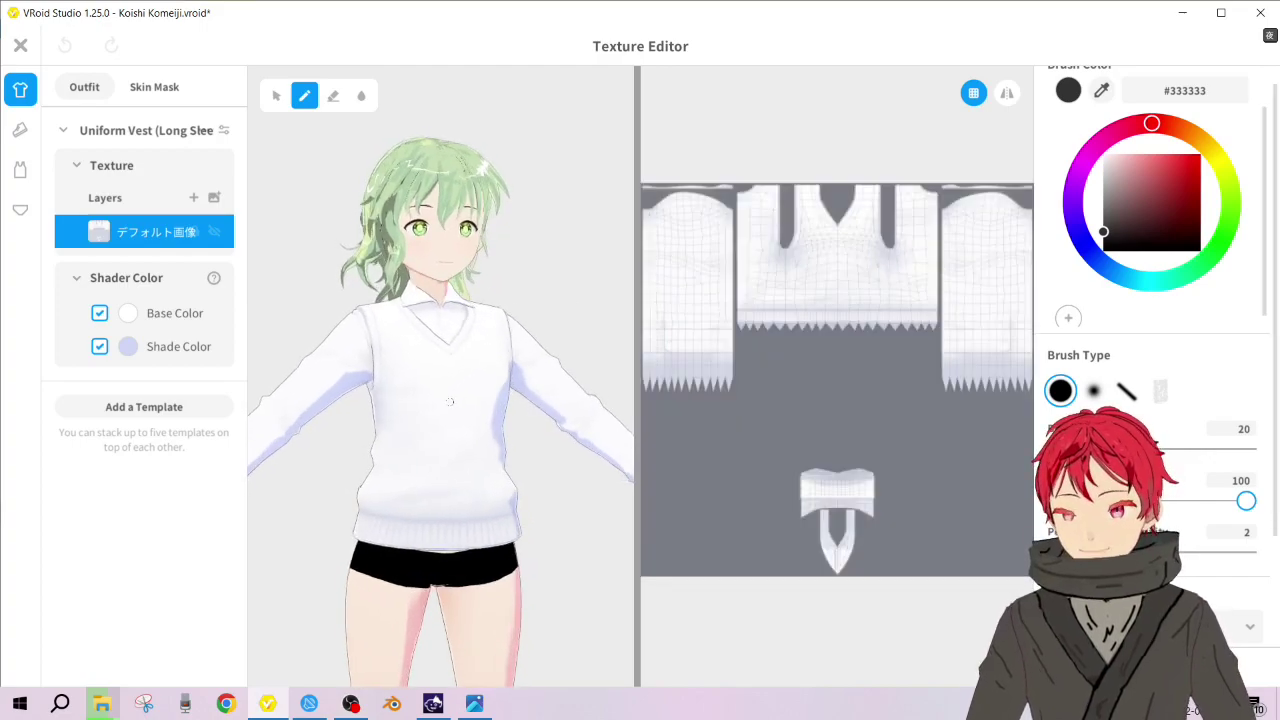
scroll(436, 404, "down", 4)
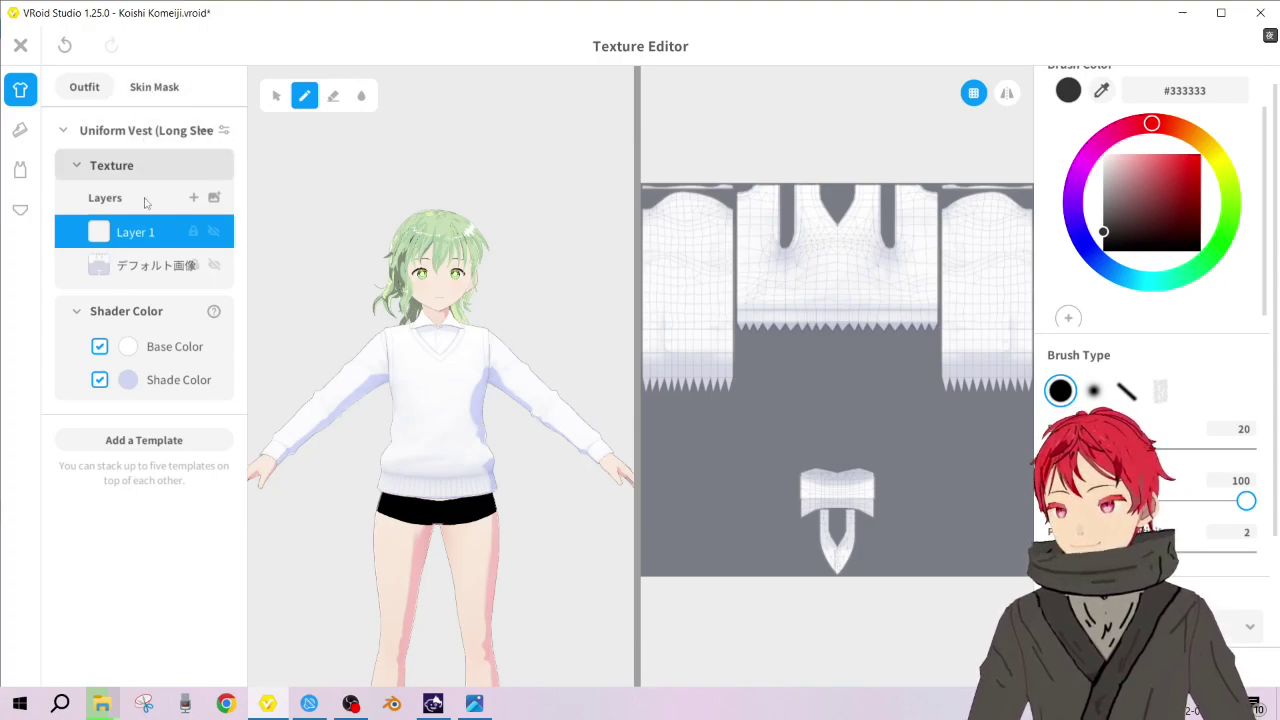
On the default image layer, erase a patch of the character's right sleeve just above the cuff
left_click(153, 270)
right_click_drag(410, 462, 457, 462)
scroll(408, 443, "up", 2)
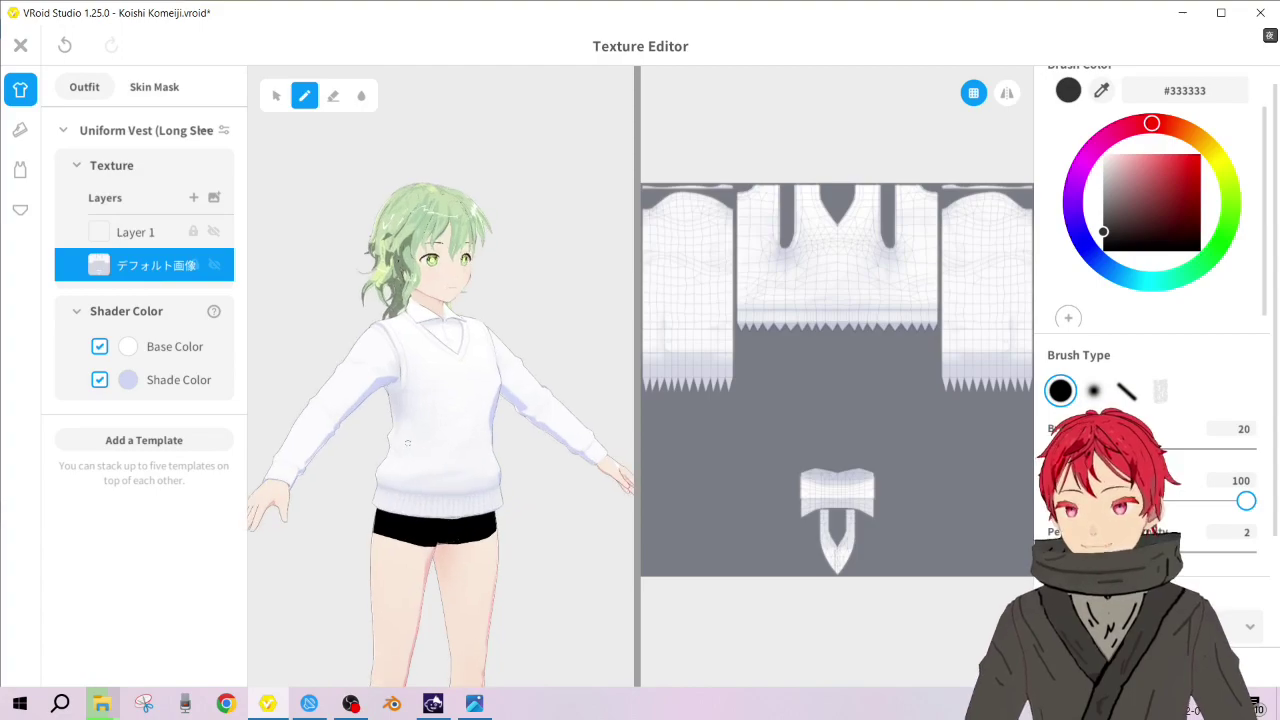
middle_click_drag(405, 441, 460, 387)
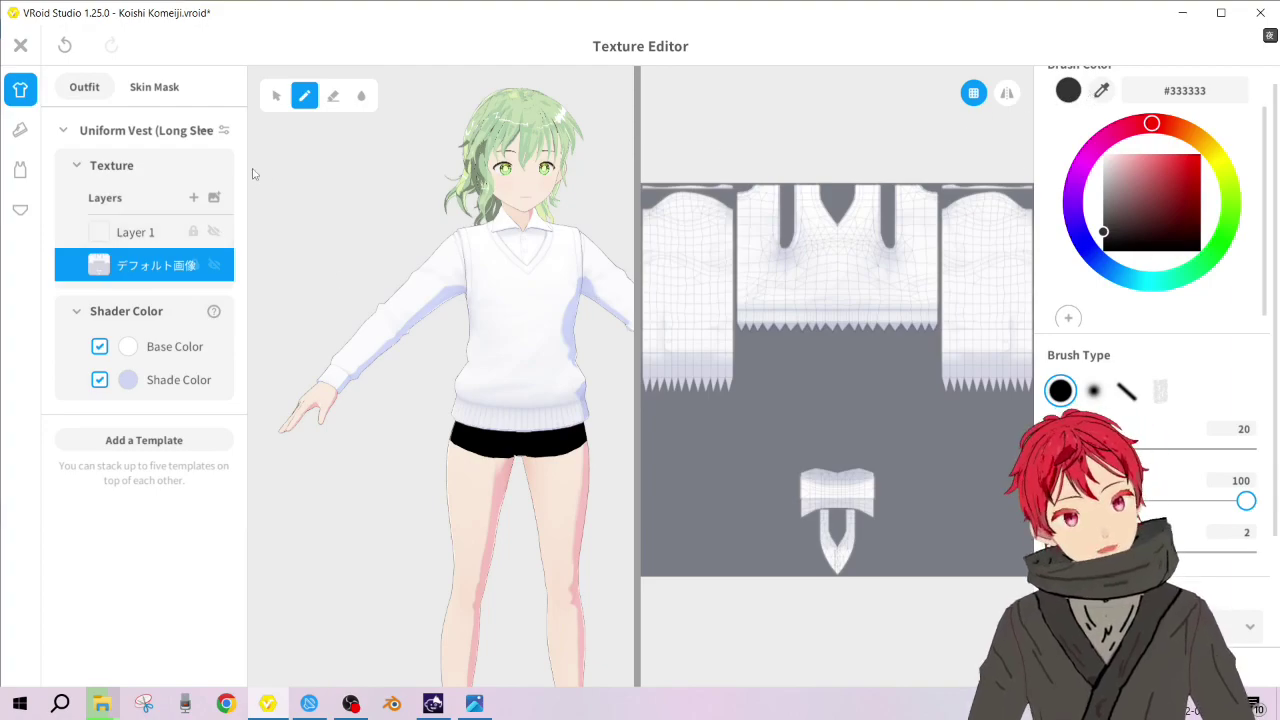
left_click(334, 96)
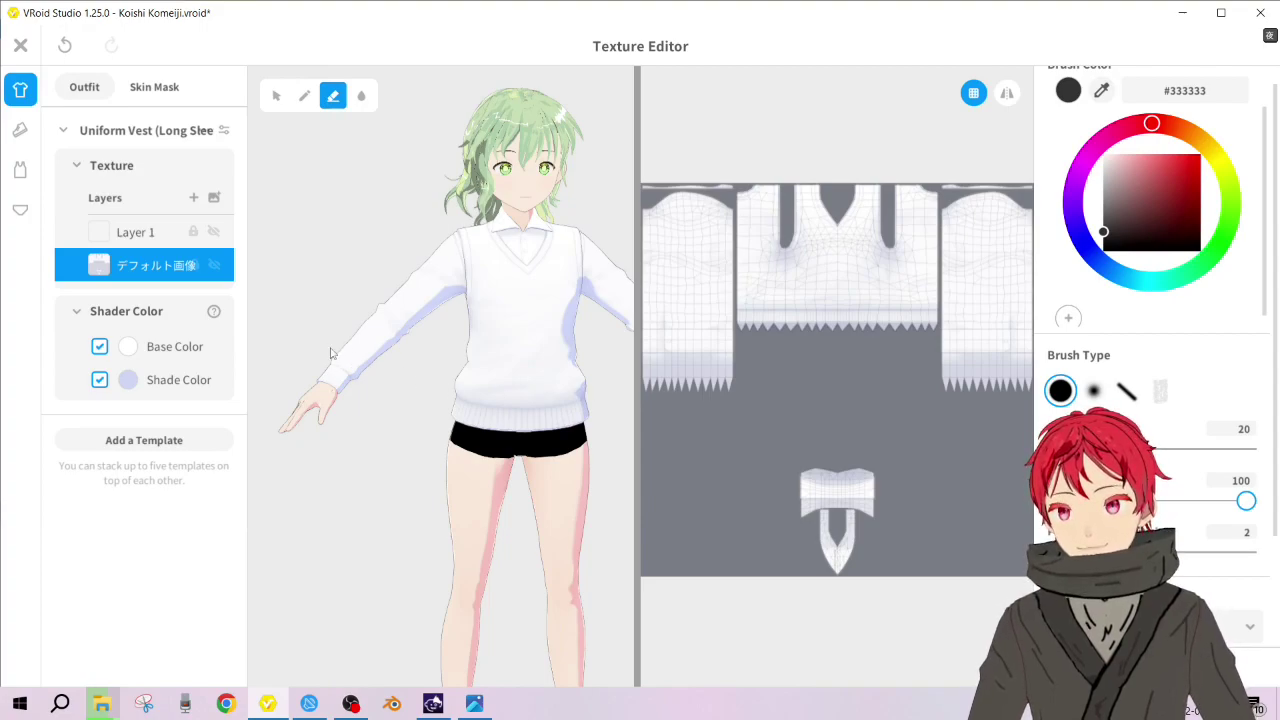
mouse_move(366, 362)
left_mouse_down()
mouse_move(330, 378)
mouse_move(384, 370)
mouse_move(310, 360)
mouse_move(322, 378)
mouse_move(408, 400)
mouse_move(288, 380)
mouse_move(386, 390)
left_mouse_up()
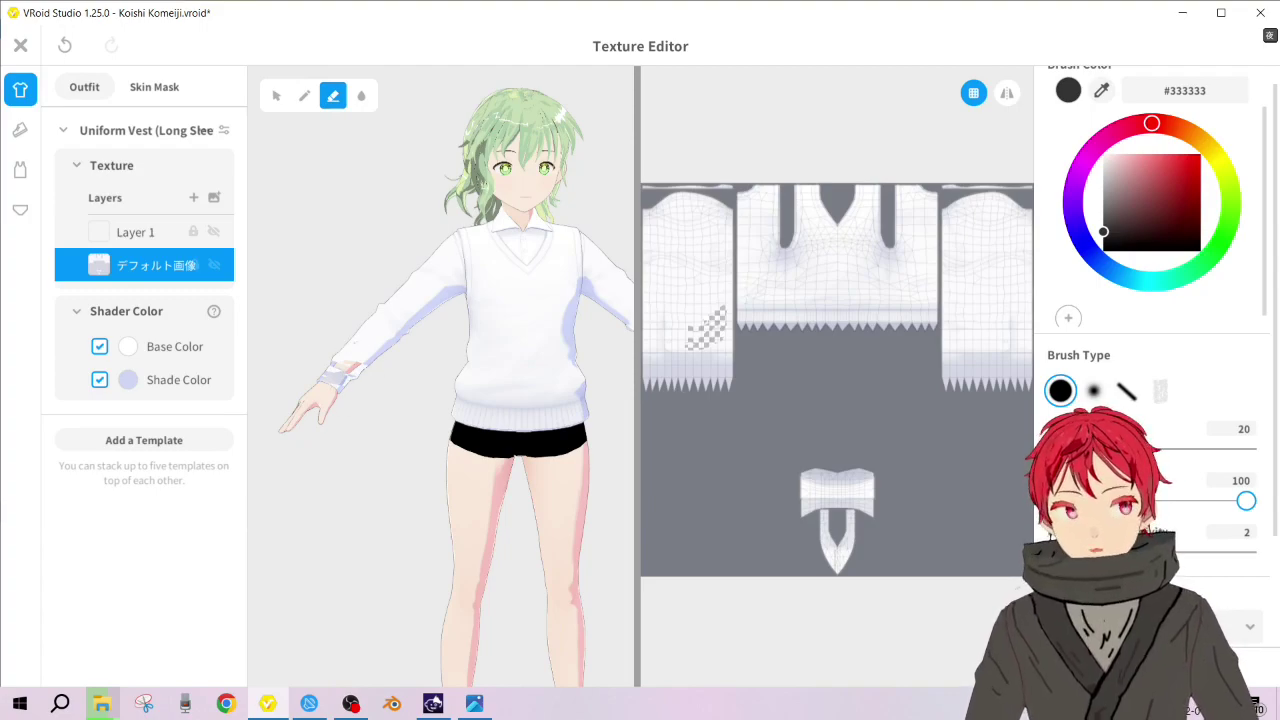
Undo the erased patch on the character's right sleeve and delete the empty layer above the default image
key("ctrl+z")
scroll(372, 322, "up", 5)
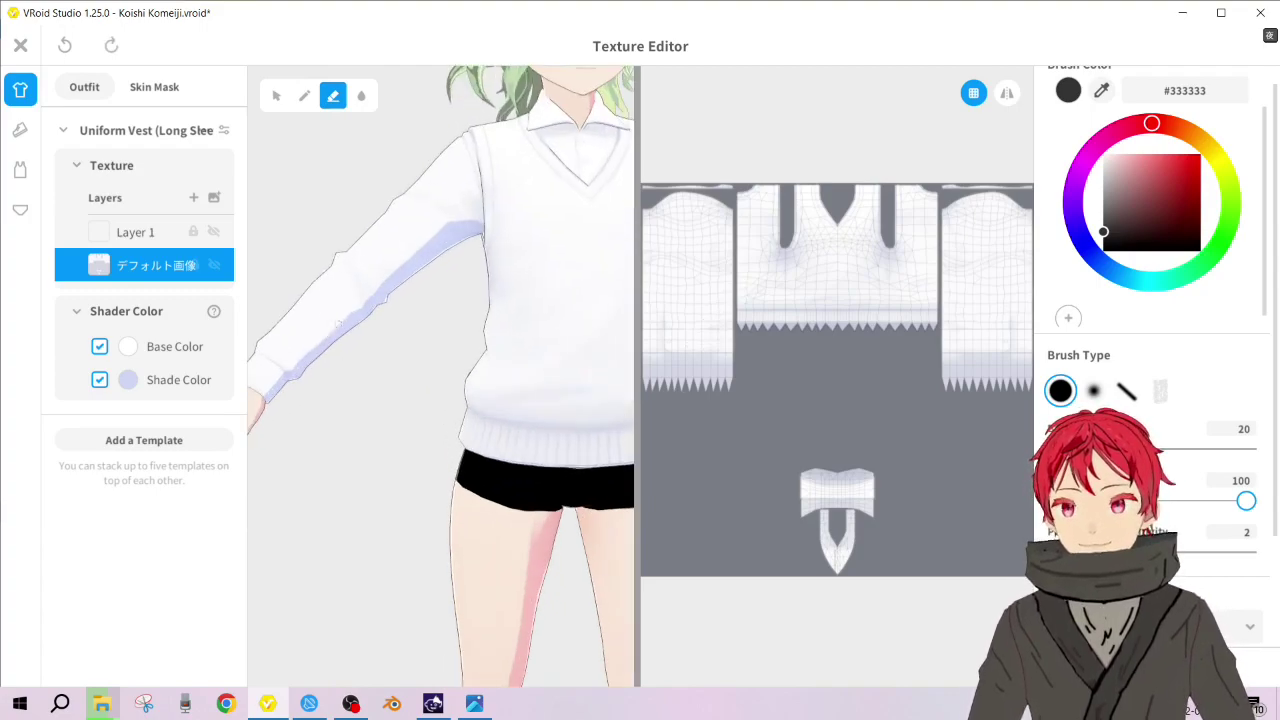
right_click(153, 240)
left_click(196, 198)
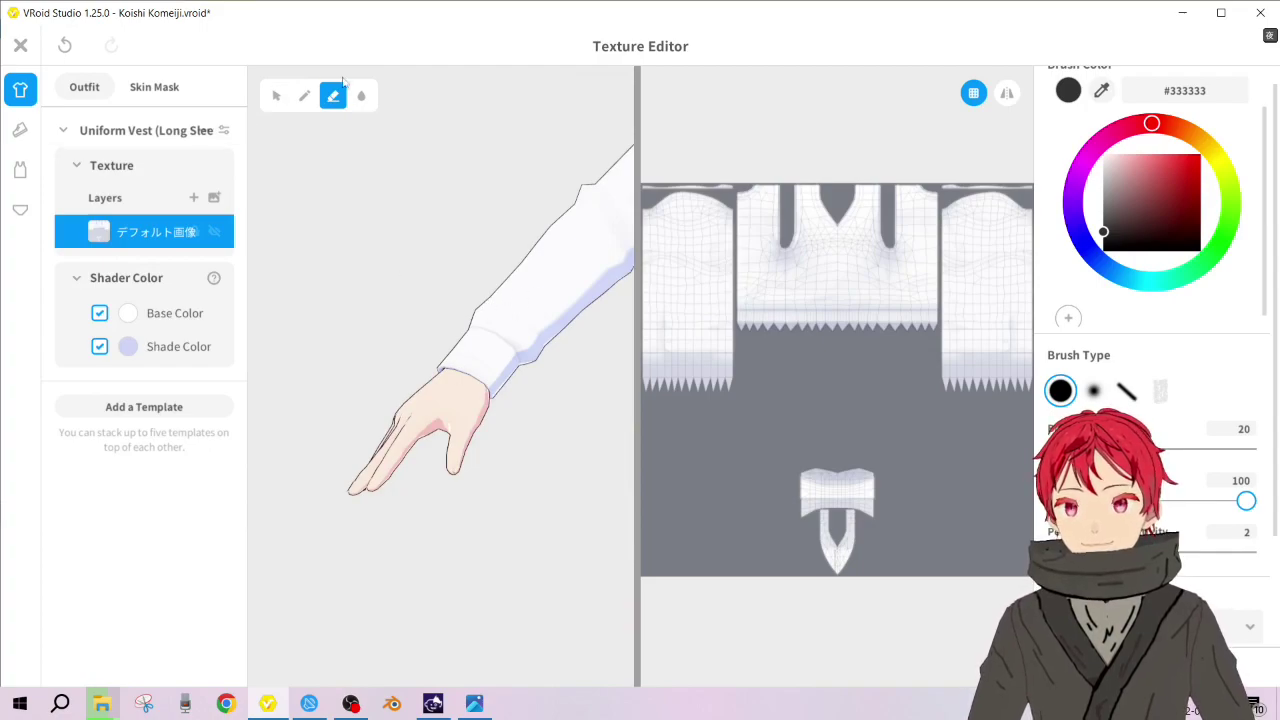
Try erasing the character's right sleeve around the cuff on the default image layer, and undo the erasure
mouse_move(530, 290)
left_mouse_down()
mouse_move(503, 355)
mouse_move(492, 315)
mouse_move(490, 358)
mouse_move(547, 297)
mouse_move(520, 345)
mouse_move(548, 310)
mouse_move(476, 368)
mouse_move(414, 362)
mouse_move(460, 352)
mouse_move(448, 368)
mouse_move(450, 345)
mouse_move(505, 360)
mouse_move(499, 415)
mouse_move(558, 301)
left_mouse_up()
left_click_drag(553, 346, 482, 383)
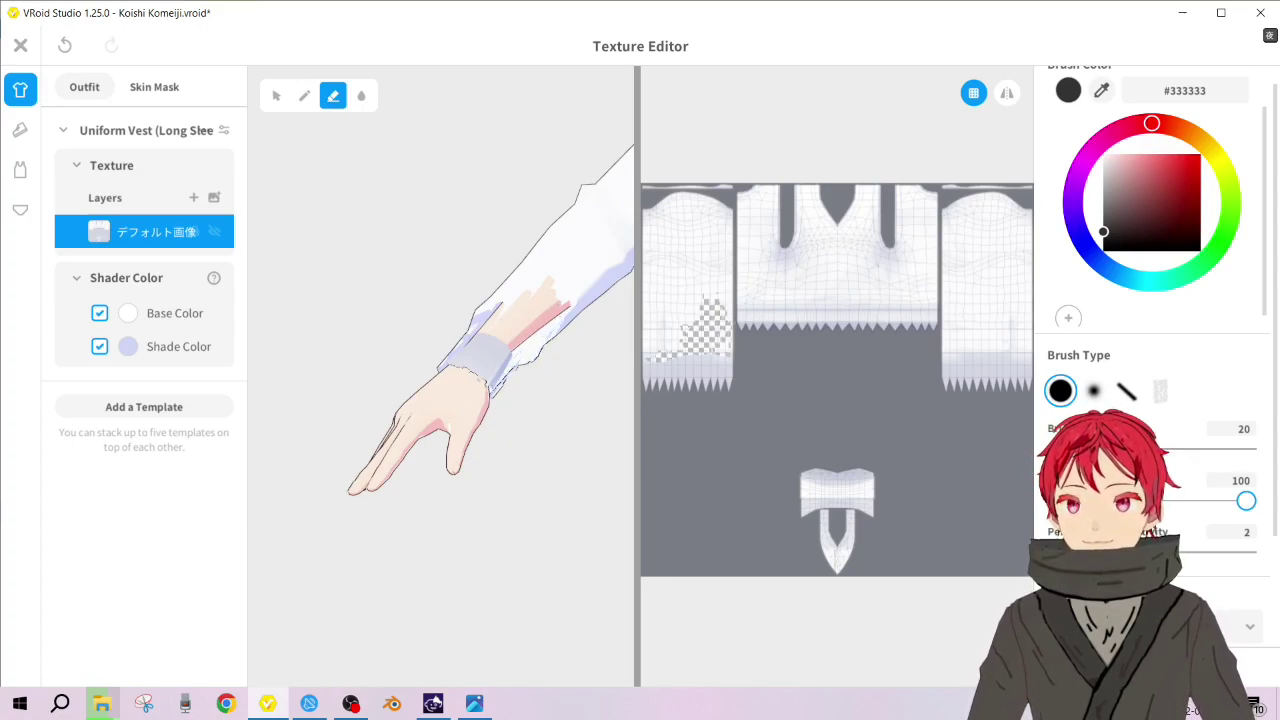
scroll(534, 316, "down", 3)
scroll(517, 366, "up", 4)
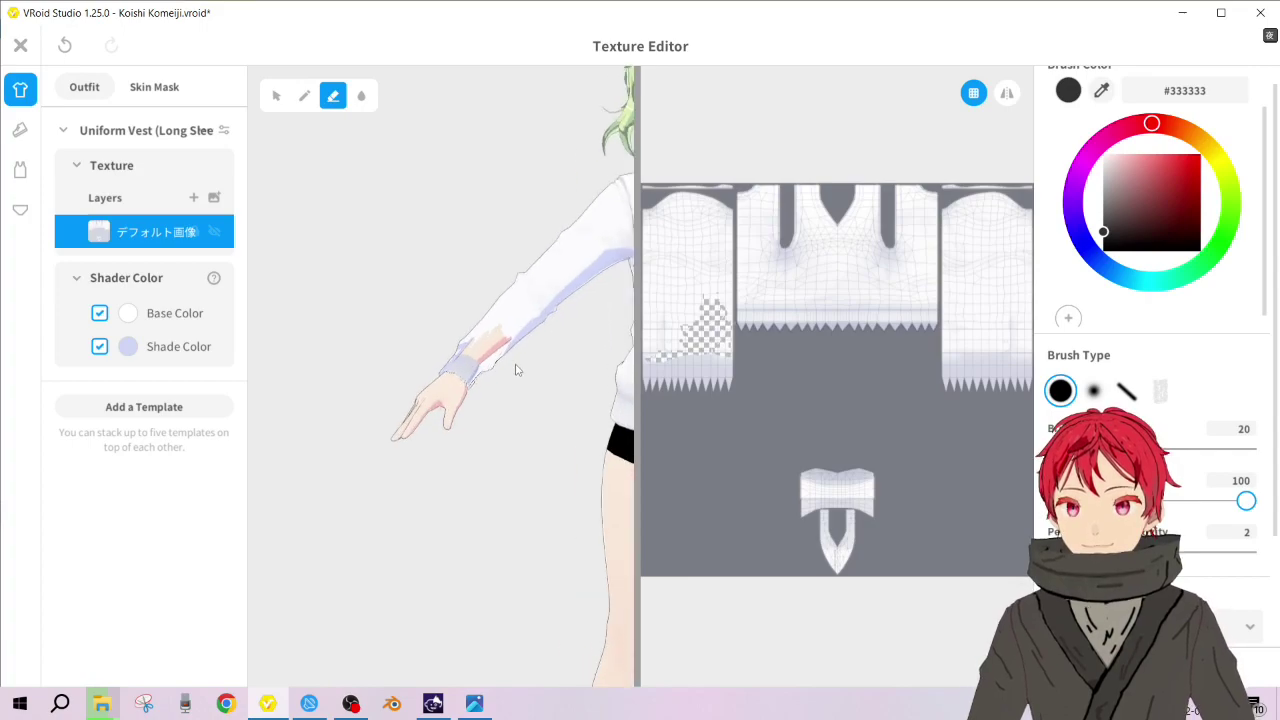
scroll(545, 294, "up", 1)
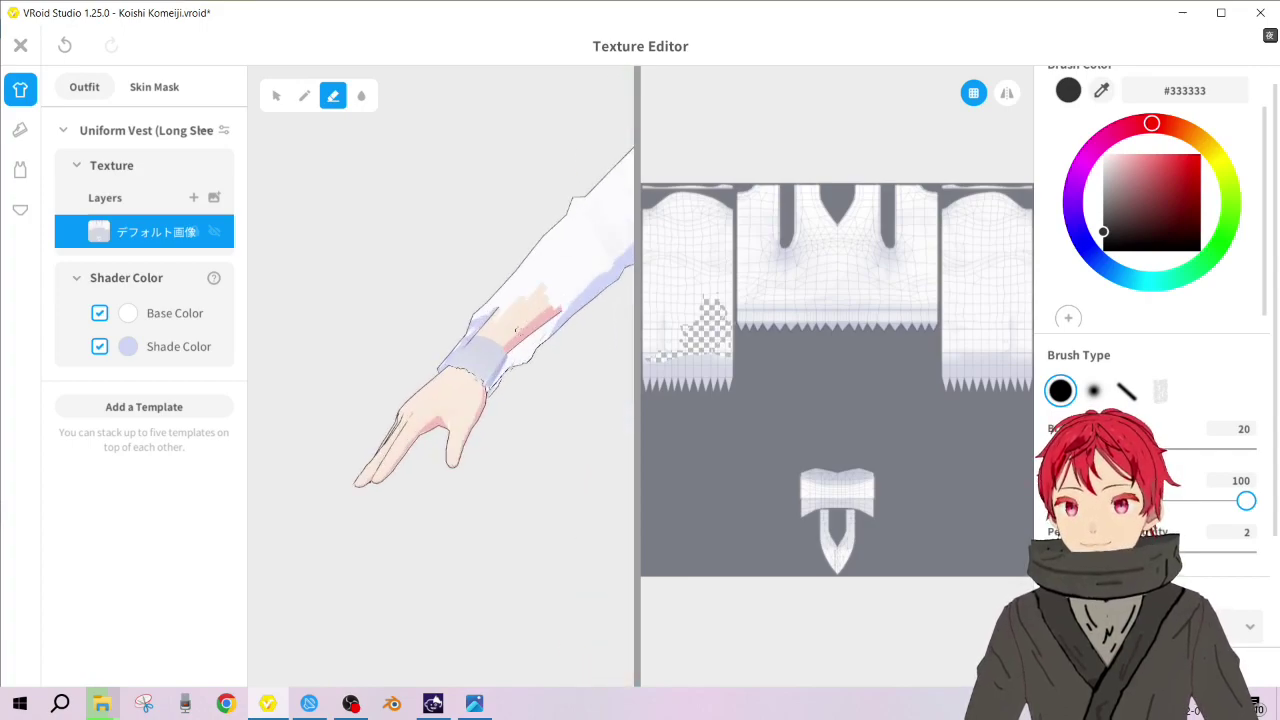
key("ctrl+z")
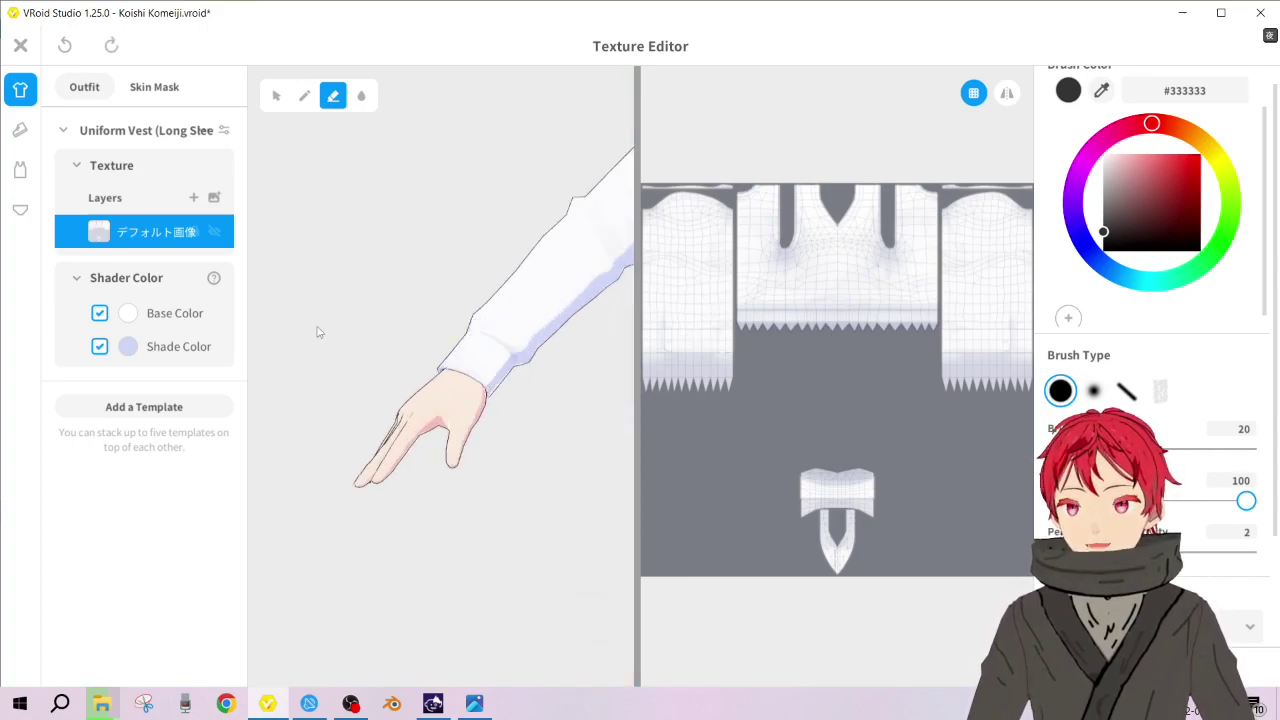
Check the skin mask layers of the top and return to the outfit's texture layers
scroll(475, 335, "down", 6)
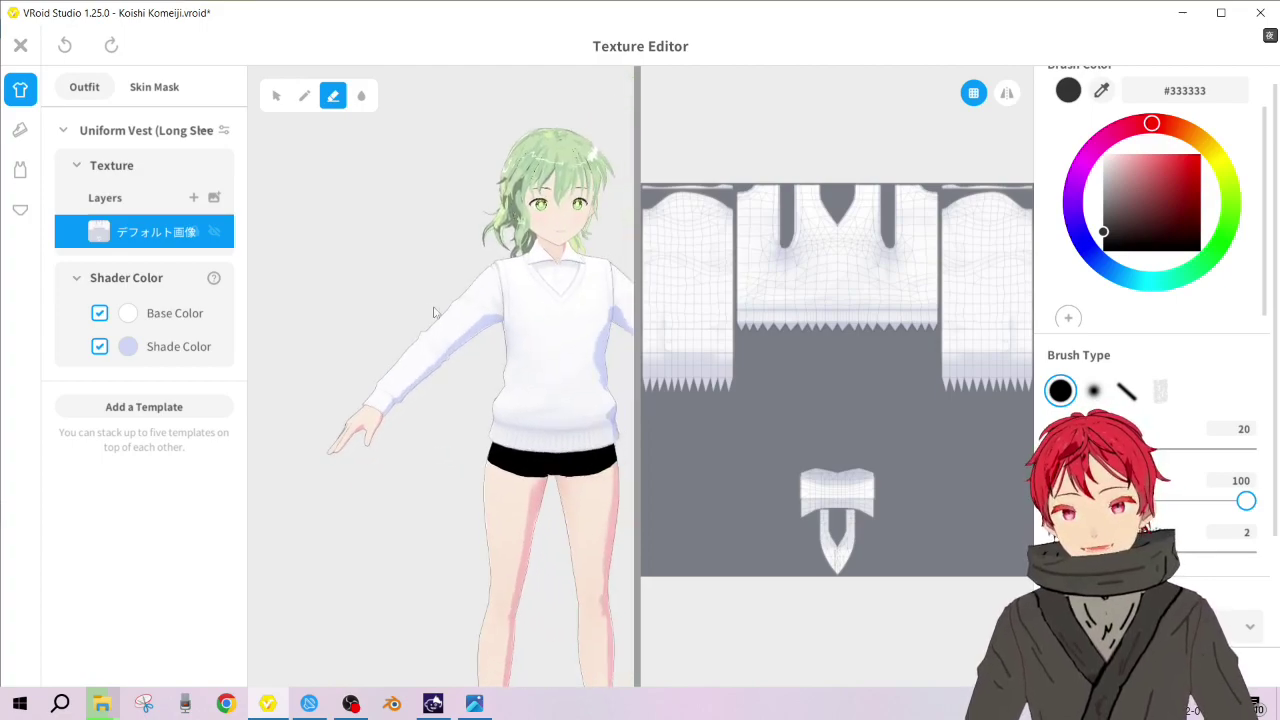
scroll(455, 287, "up", 6)
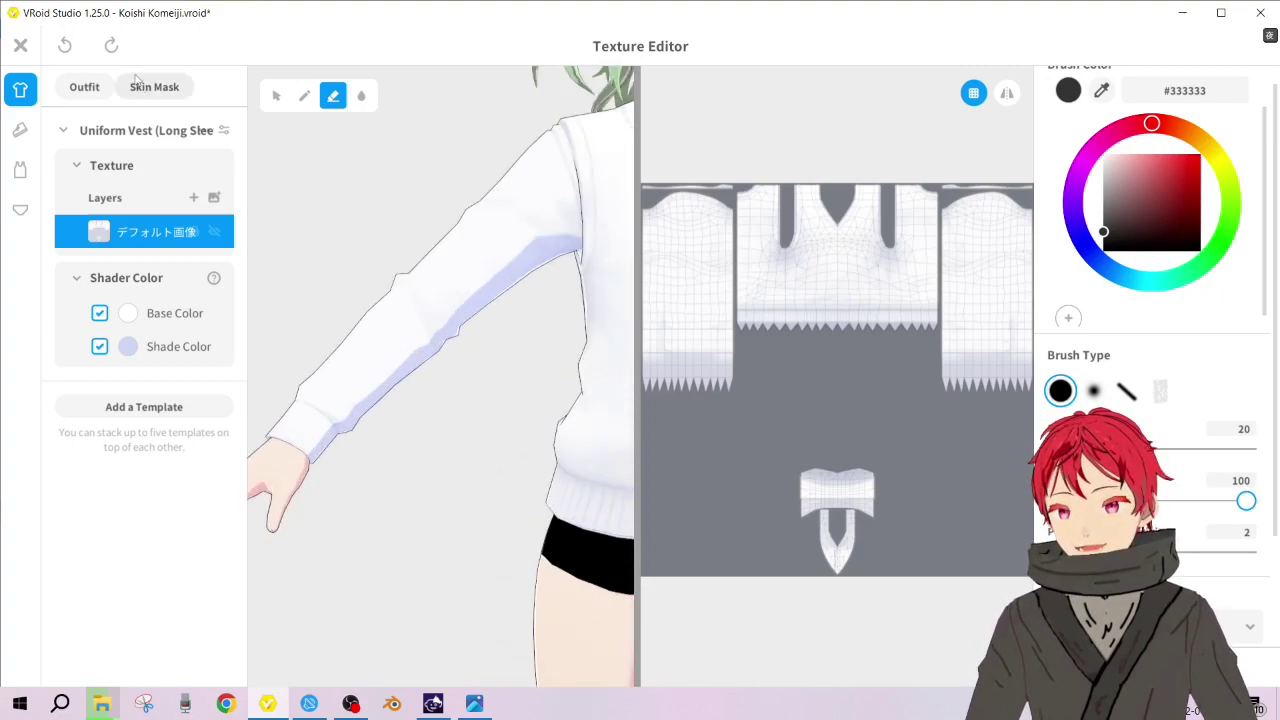
left_click(164, 97)
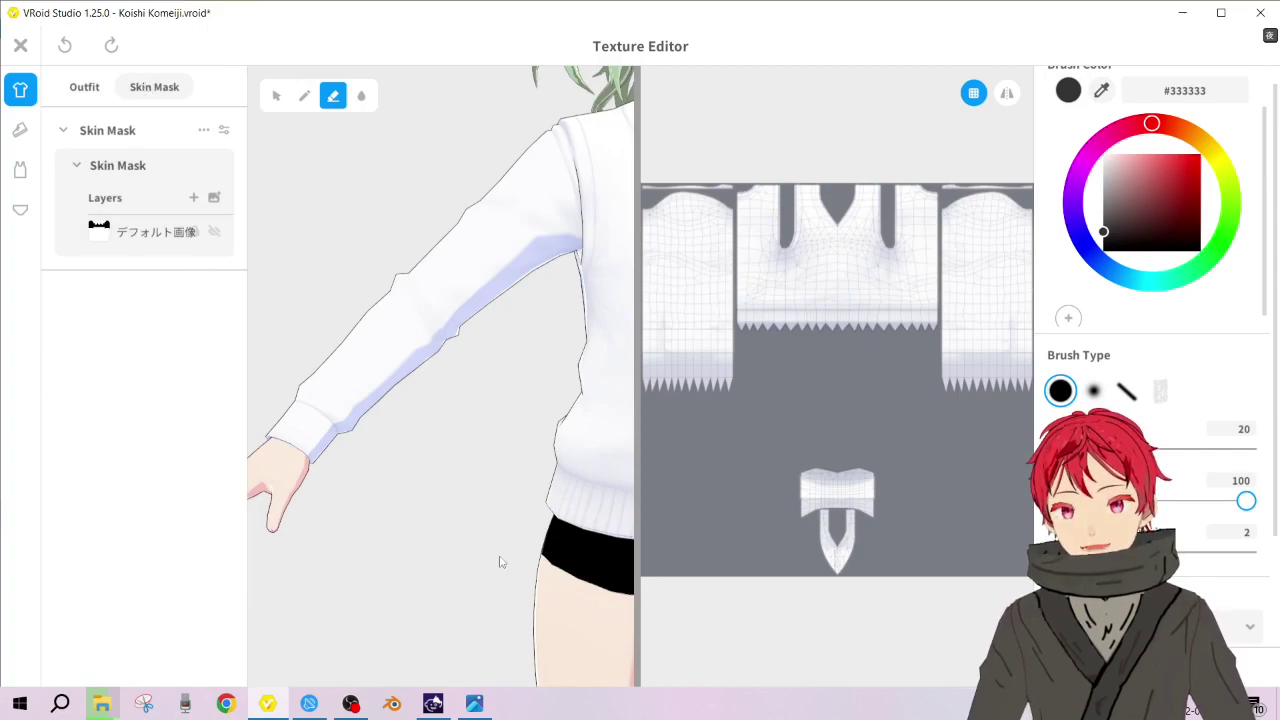
left_click(350, 703)
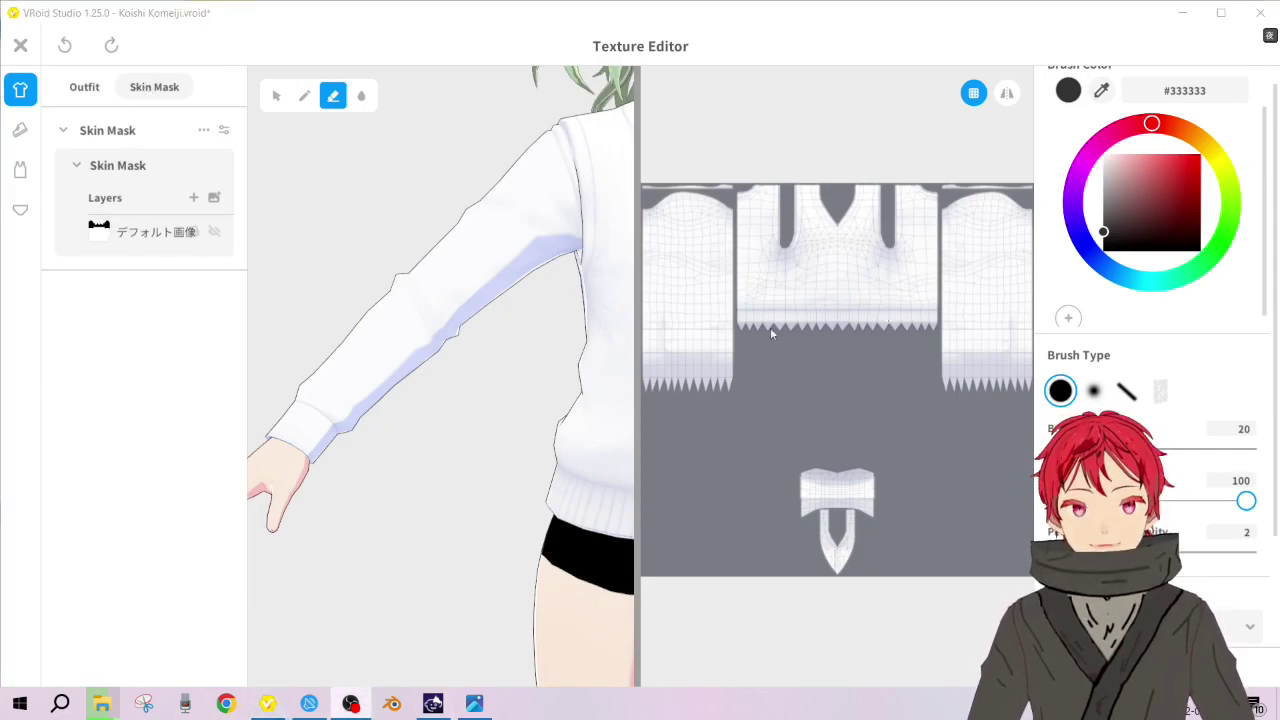
left_click(69, 346)
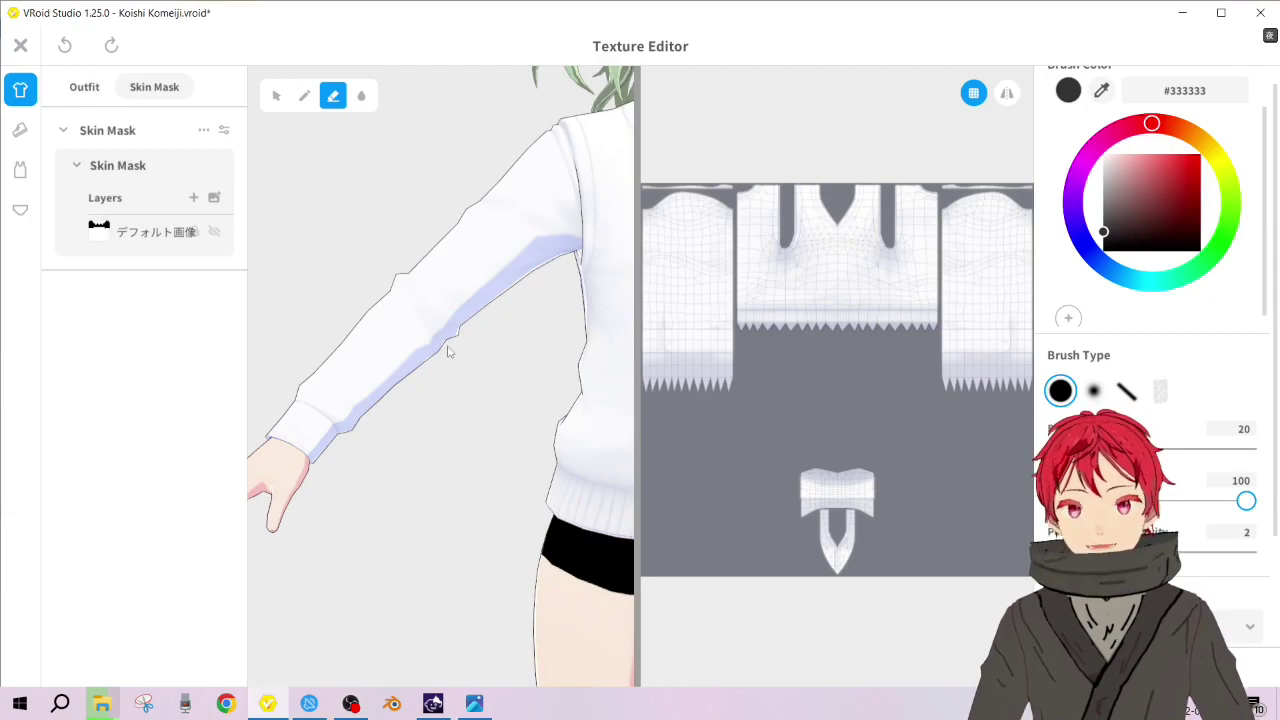
scroll(447, 345, "down", 3)
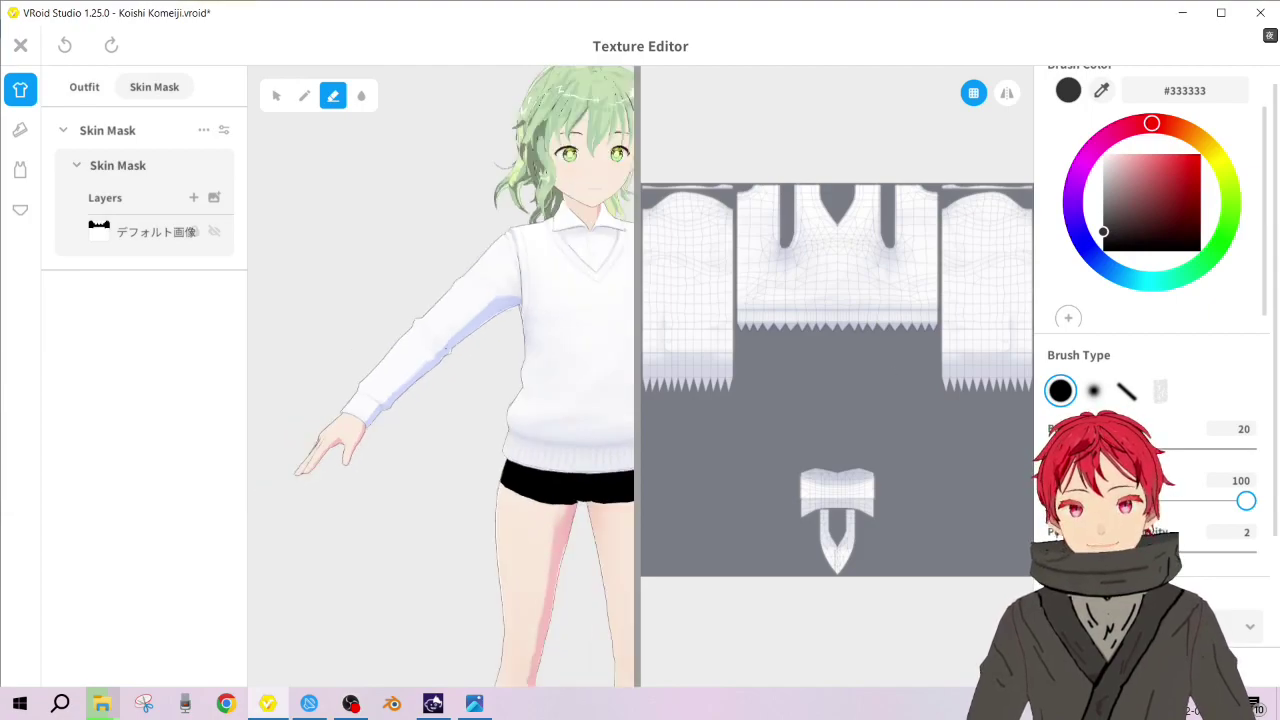
left_click(95, 92)
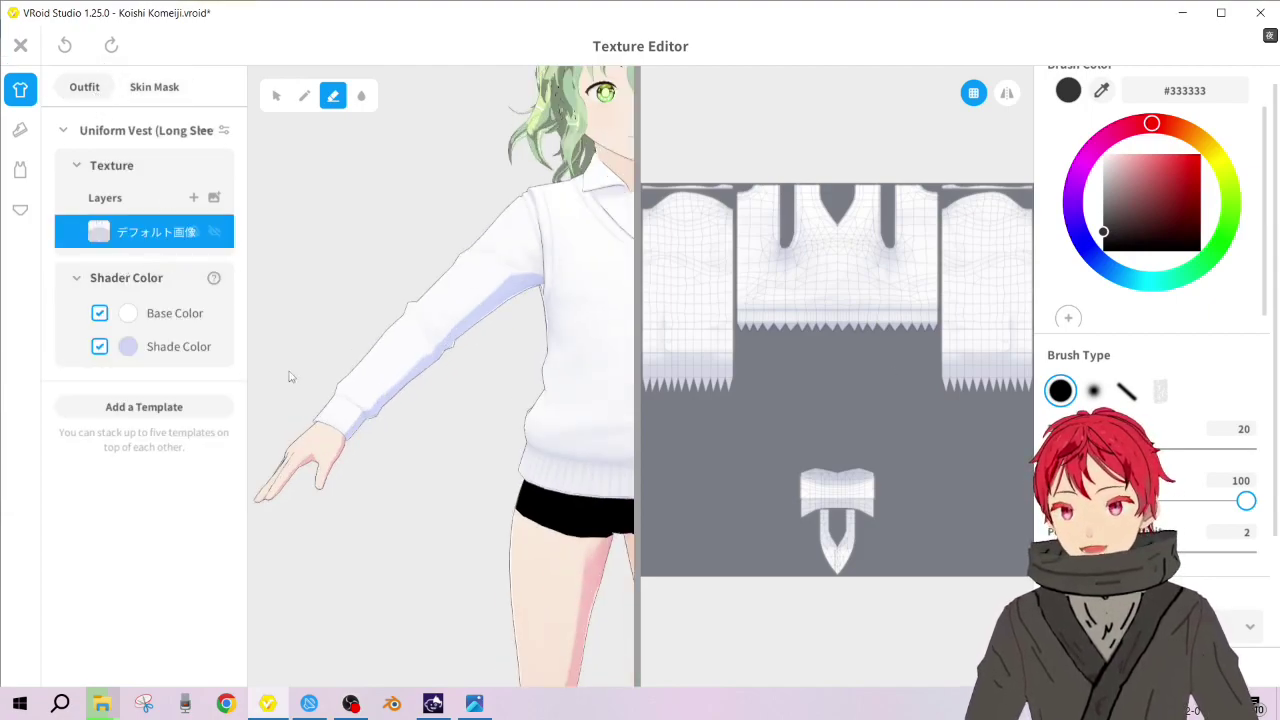
Add a new empty layer above the default image in the Uniform Vest texture
scroll(415, 379, "up", 3)
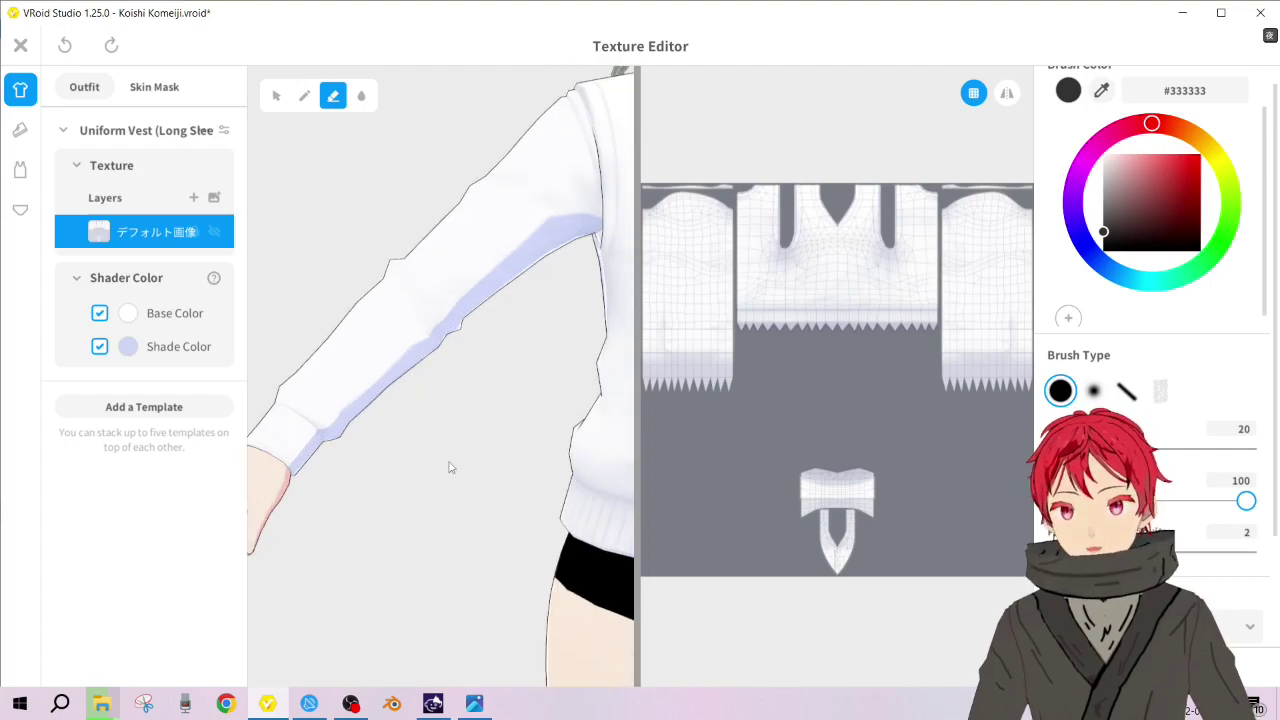
right_click_drag(450, 462, 460, 463)
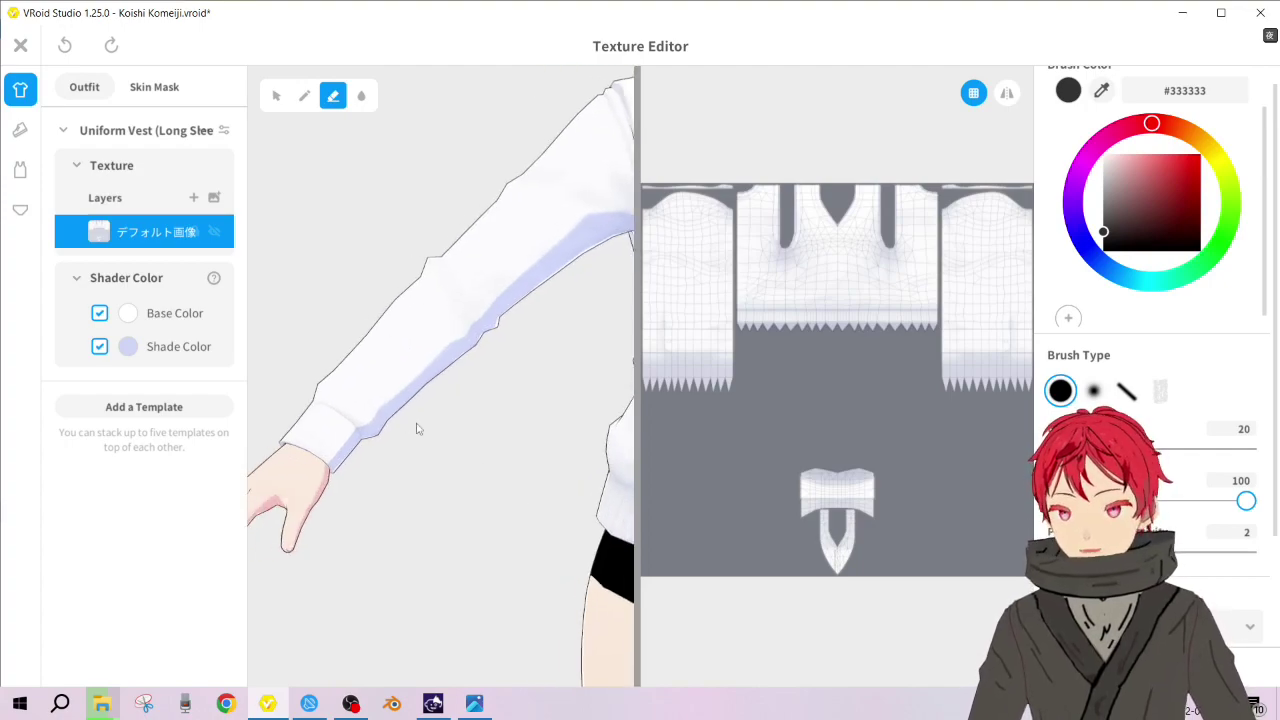
left_click(194, 198)
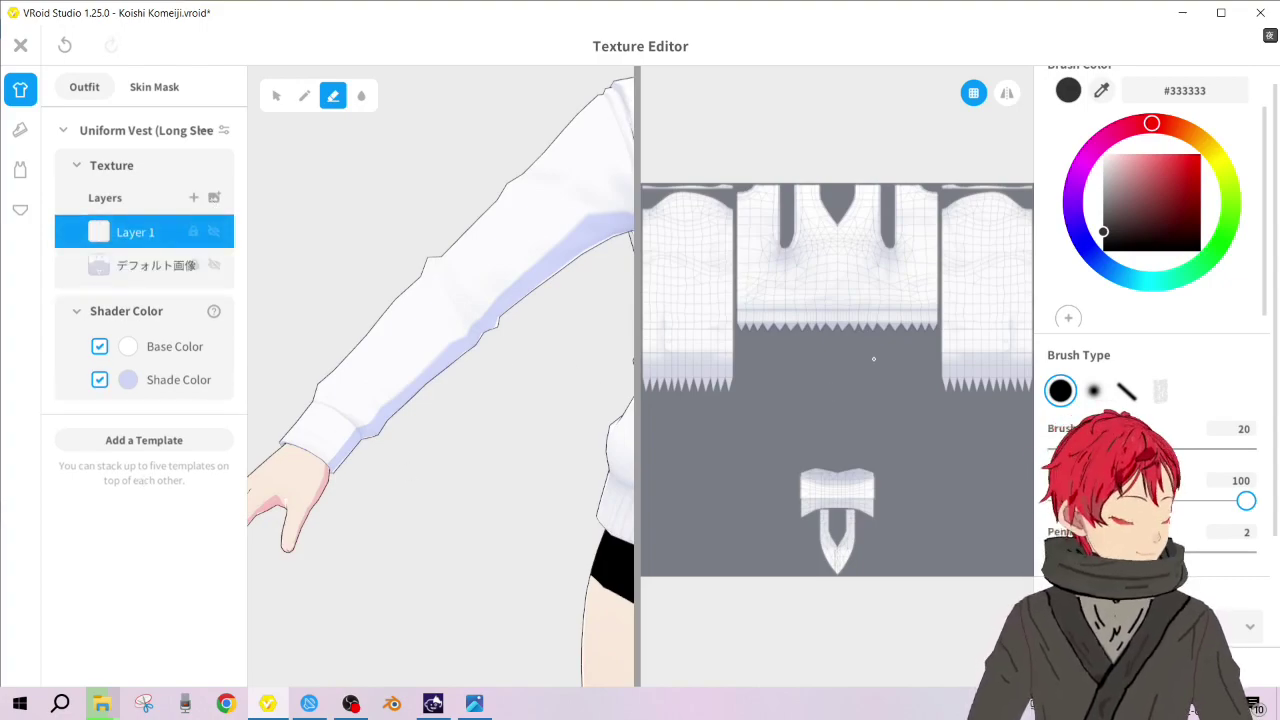
scroll(485, 522, "down", 5)
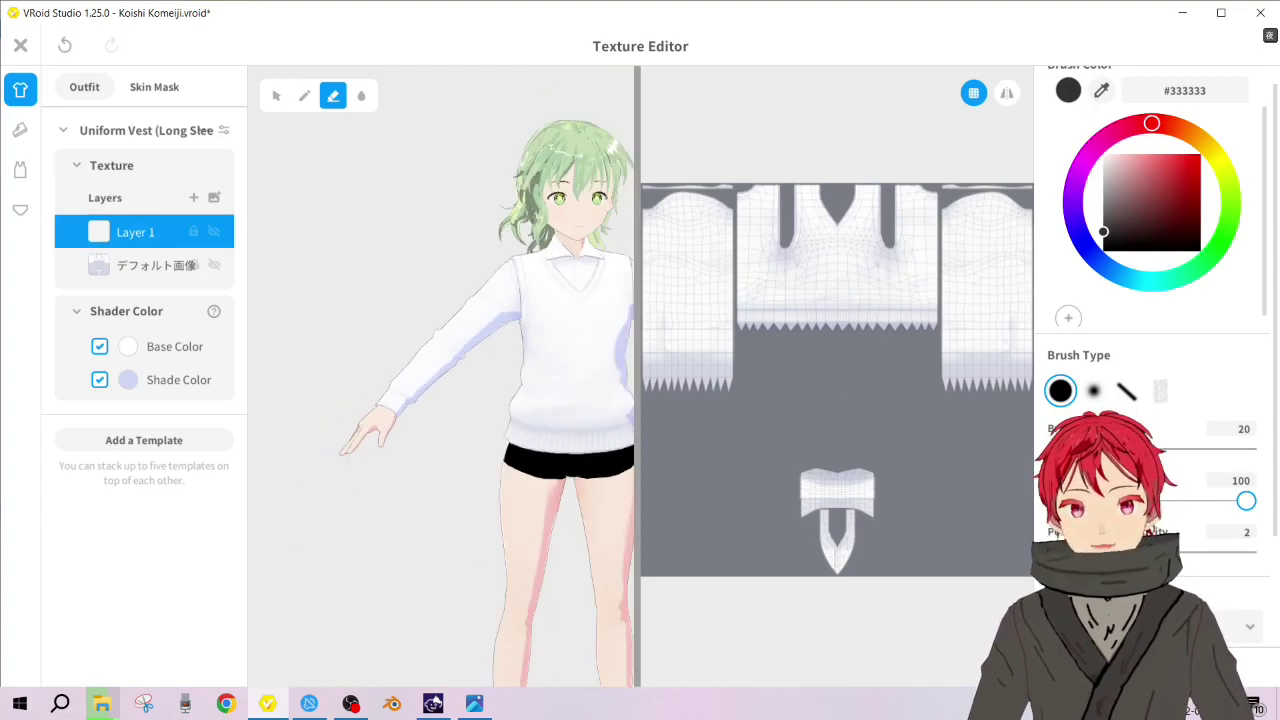
Add KoishiSmile.jpg as a guide image with the VRoidXYTool plugin
key("Tab")
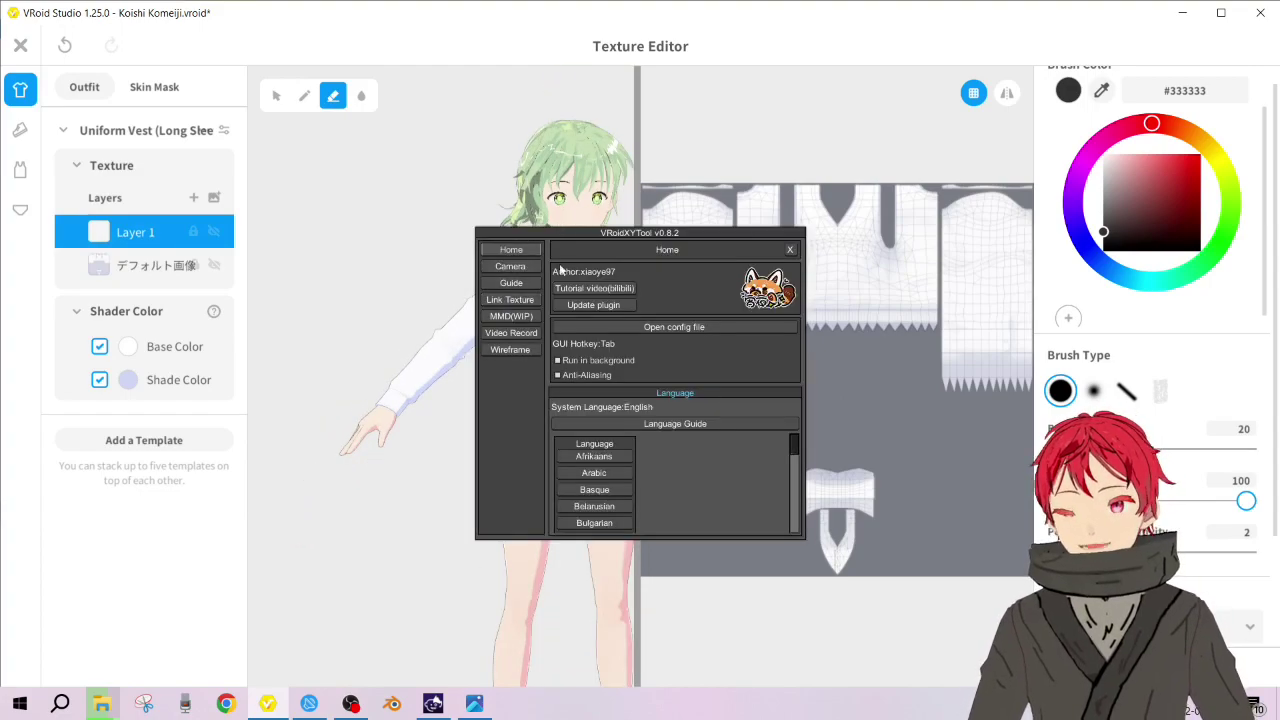
left_click(515, 282)
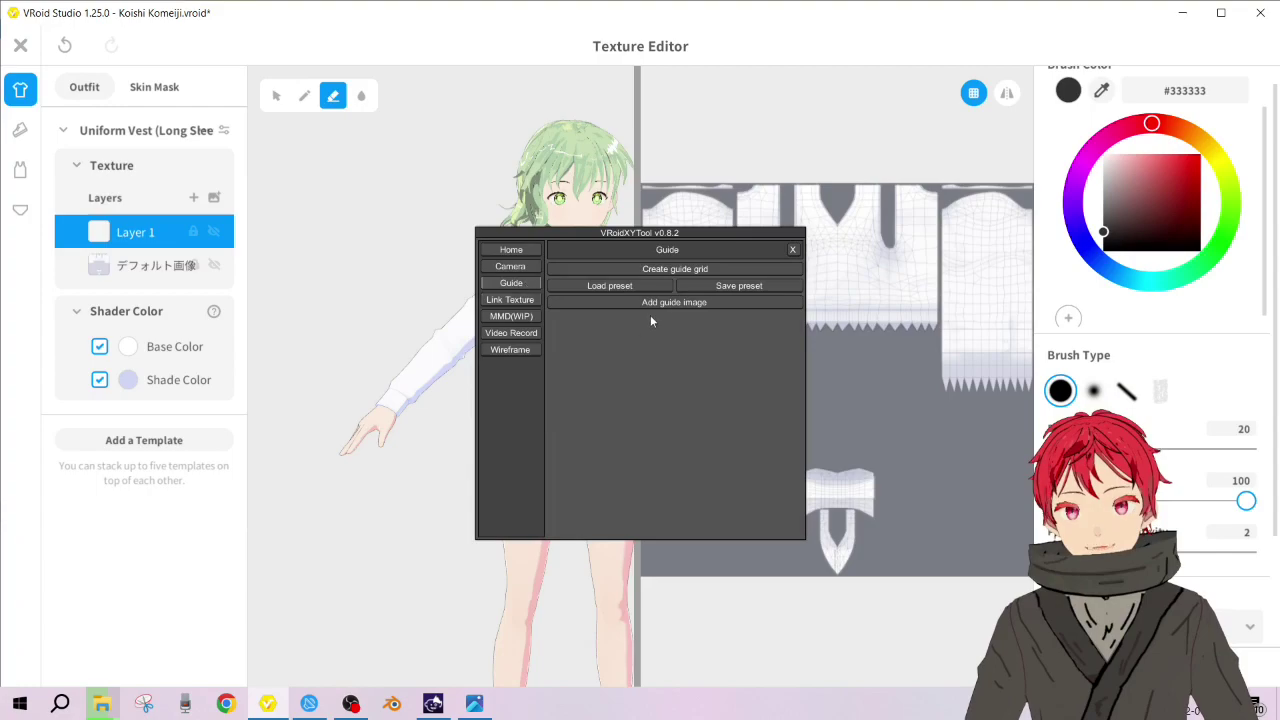
left_click(674, 302)
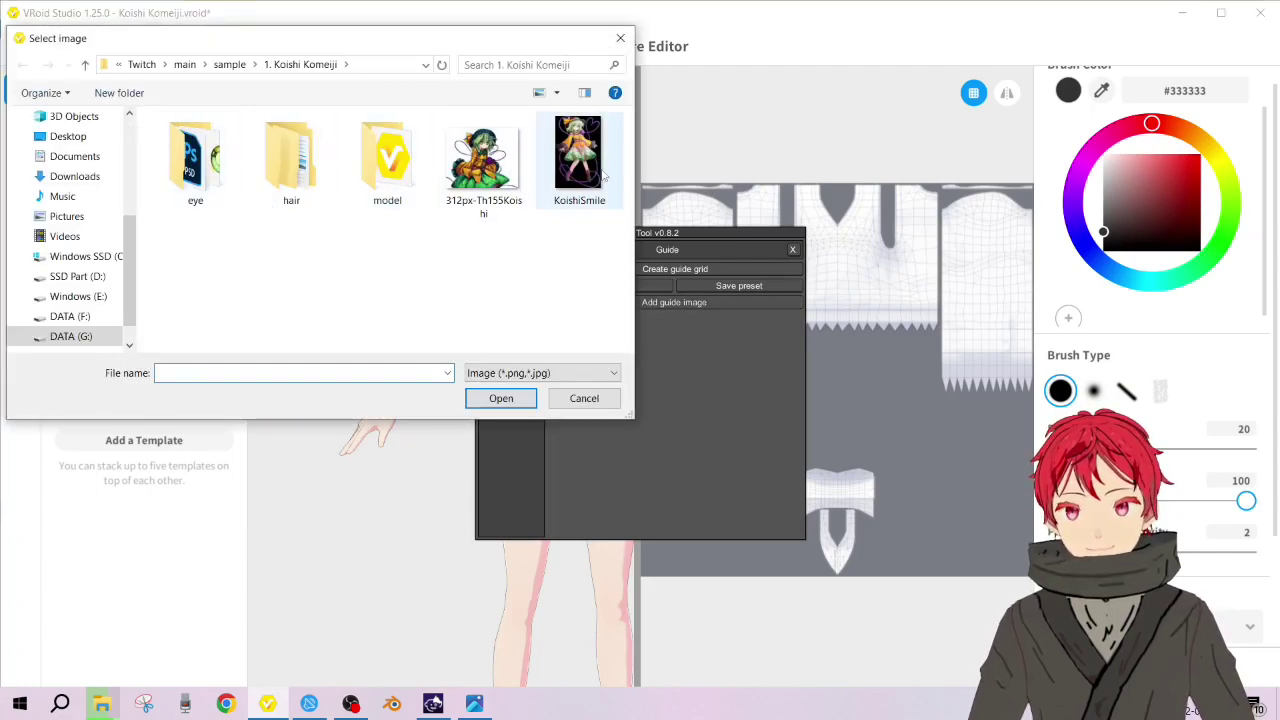
left_click(579, 155)
key("Return")
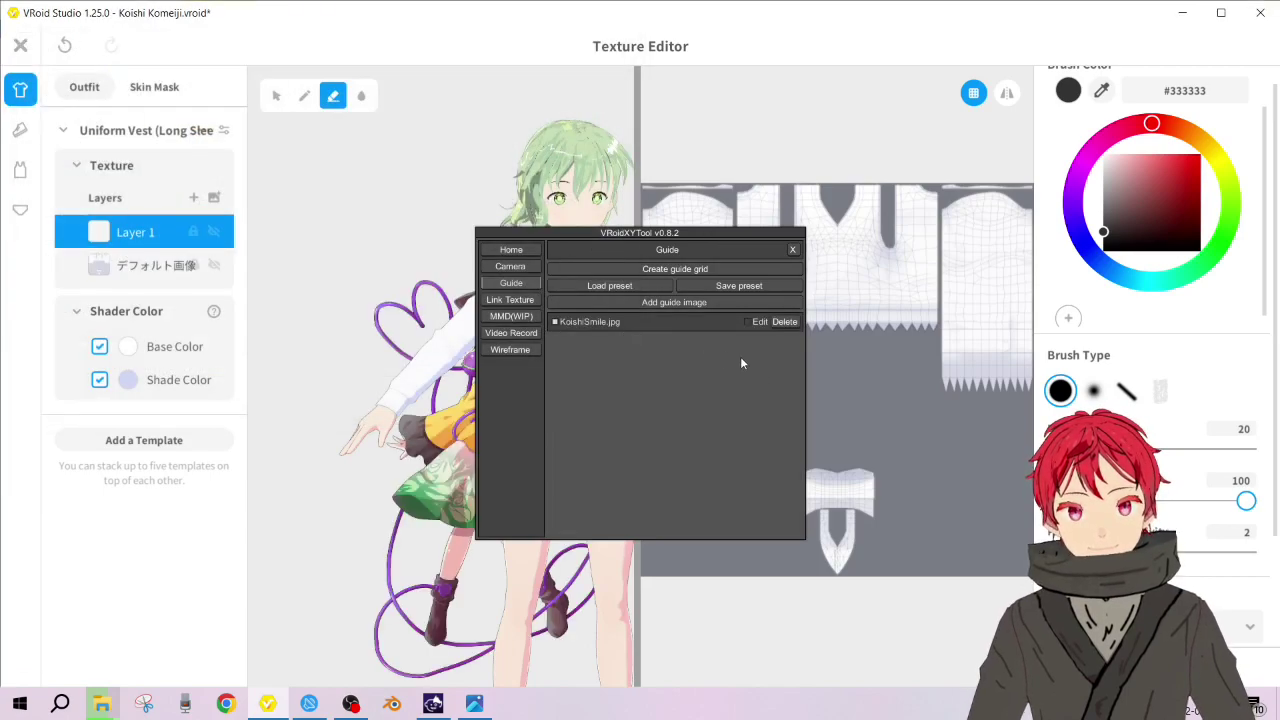
key("Tab")
key("Tab")
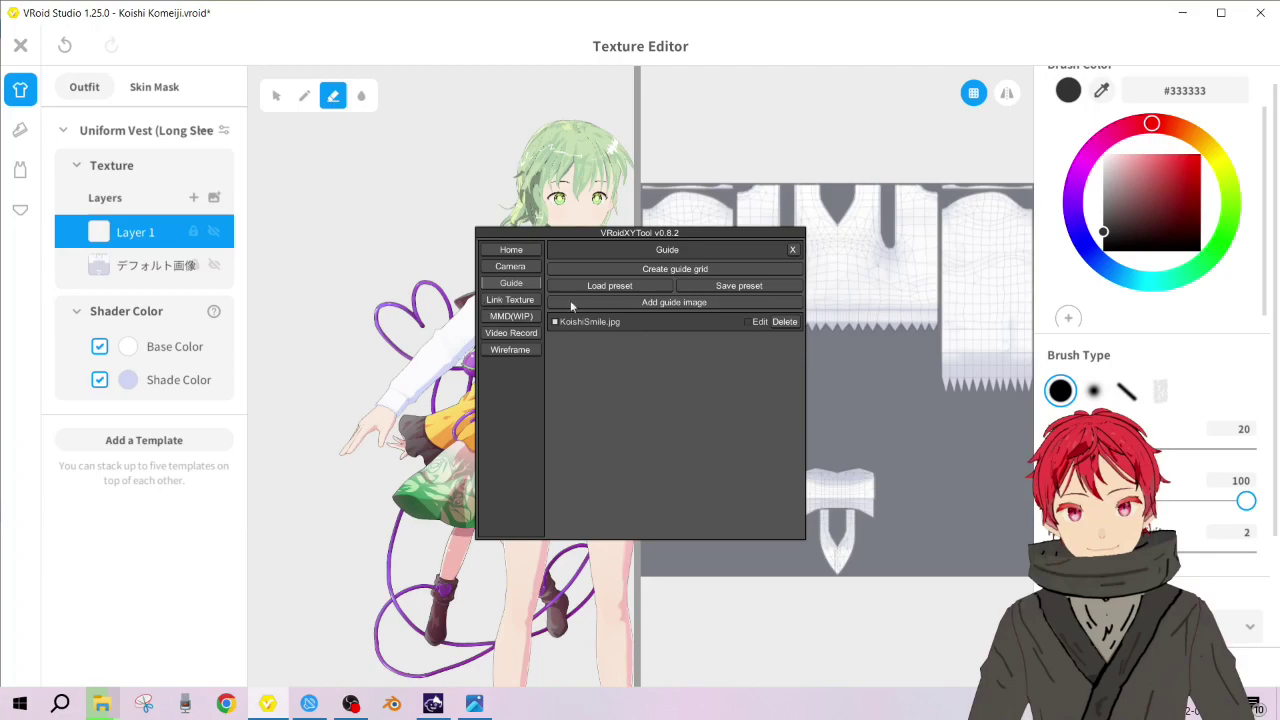
Raise the KoishiSmile.jpg guide image to y position 1.064 and rotate it about the y axis so it faces the opposite way
left_click(748, 322)
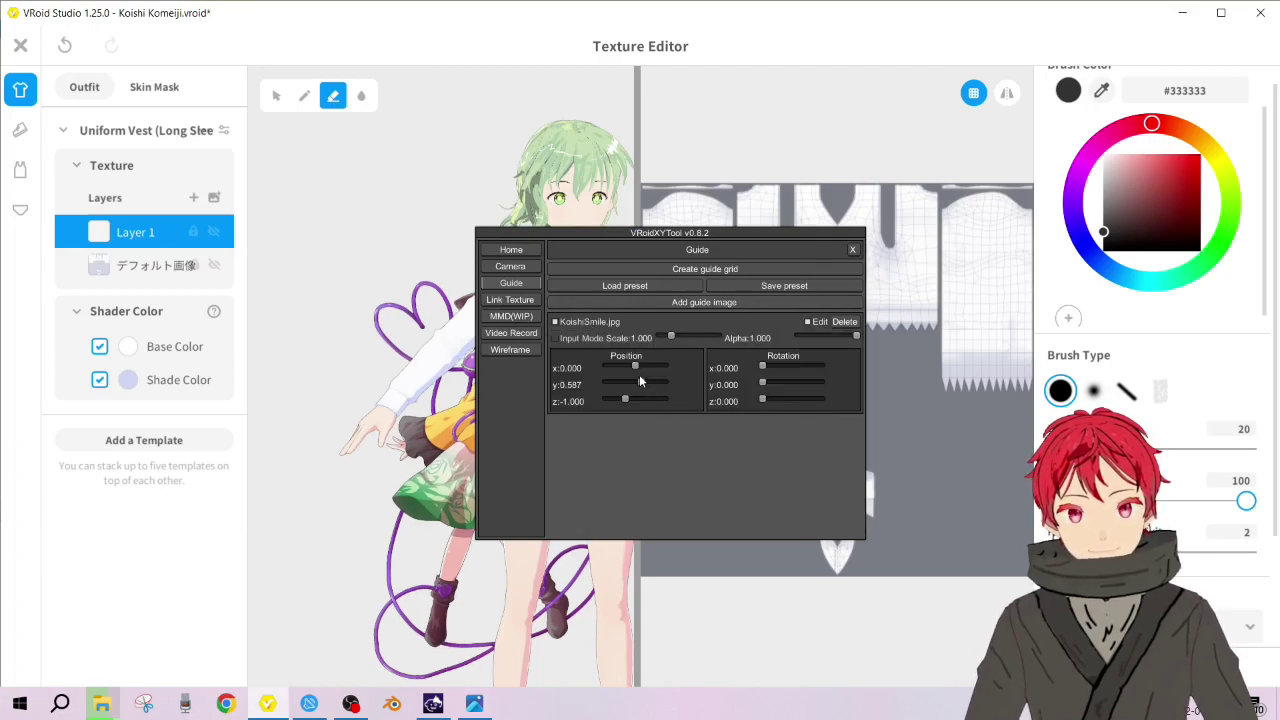
left_click_drag(642, 381, 647, 382)
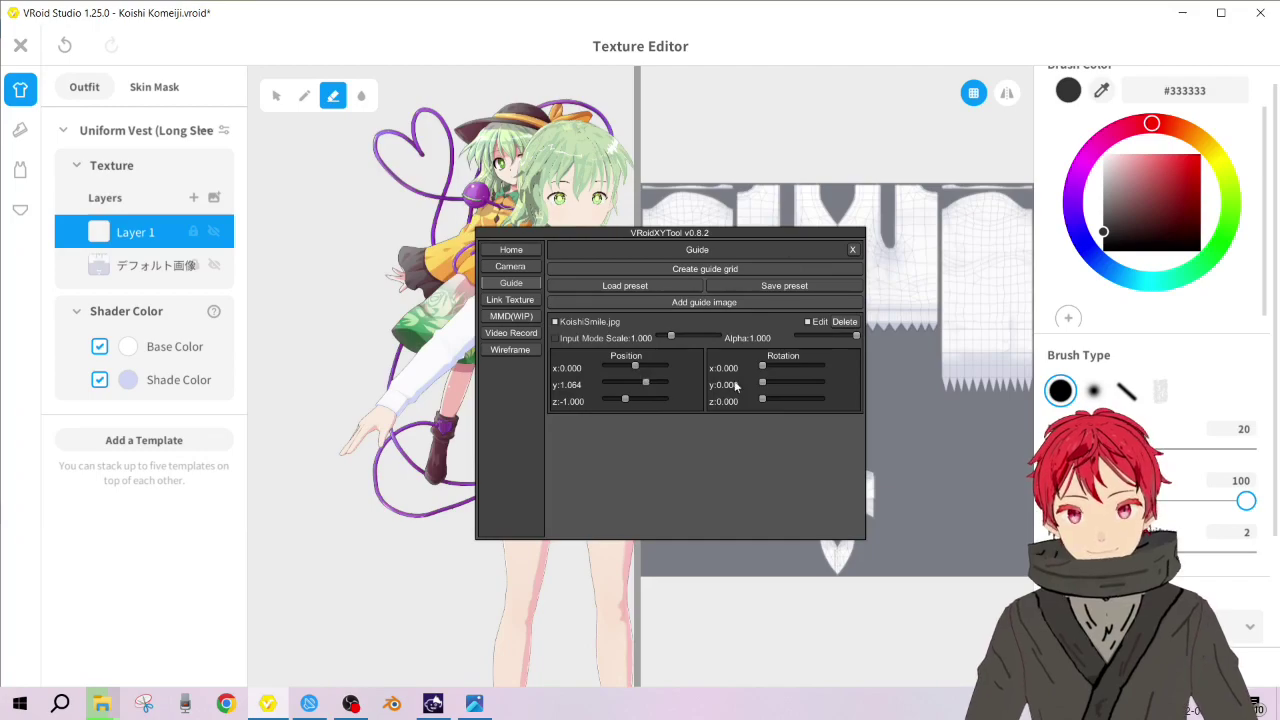
left_click_drag(762, 383, 793, 382)
left_click(853, 250)
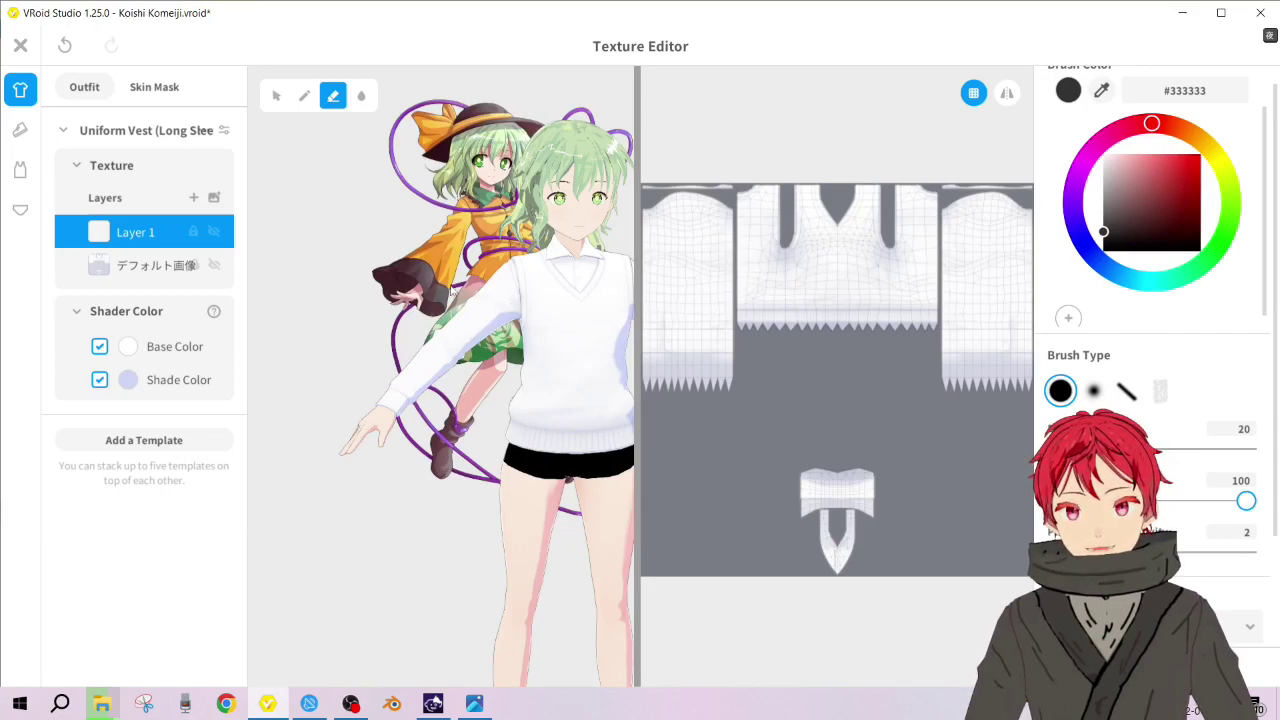
scroll(452, 289, "up", 2)
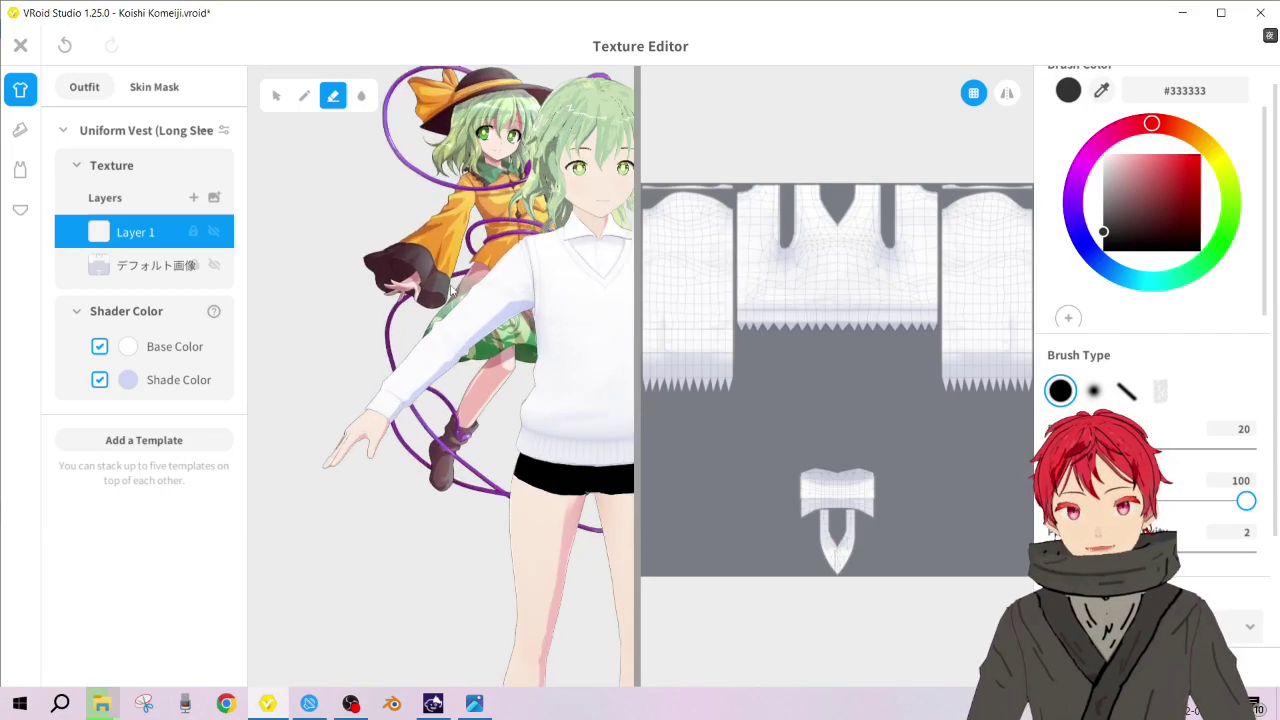
Examine the sleeves and cuffs in the KoishiSmile.jpg reference and compare them with the character's sleeves from the front and side
left_click(478, 706)
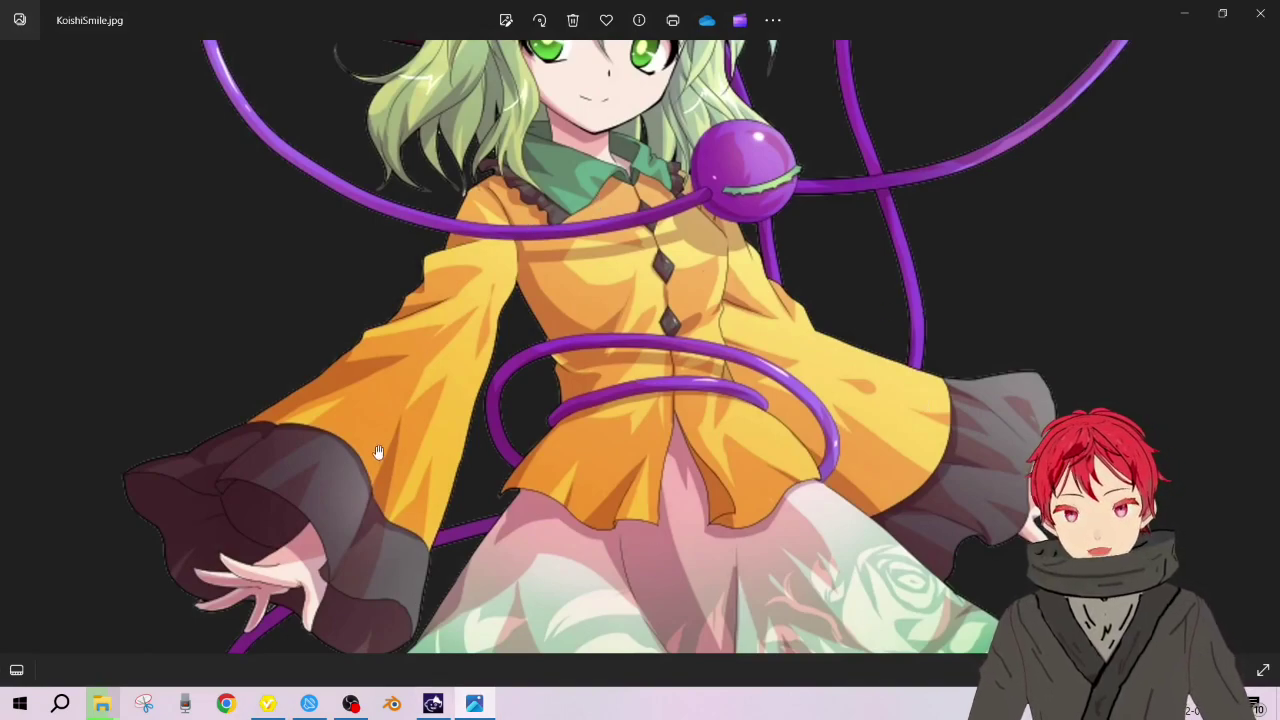
left_click(478, 704)
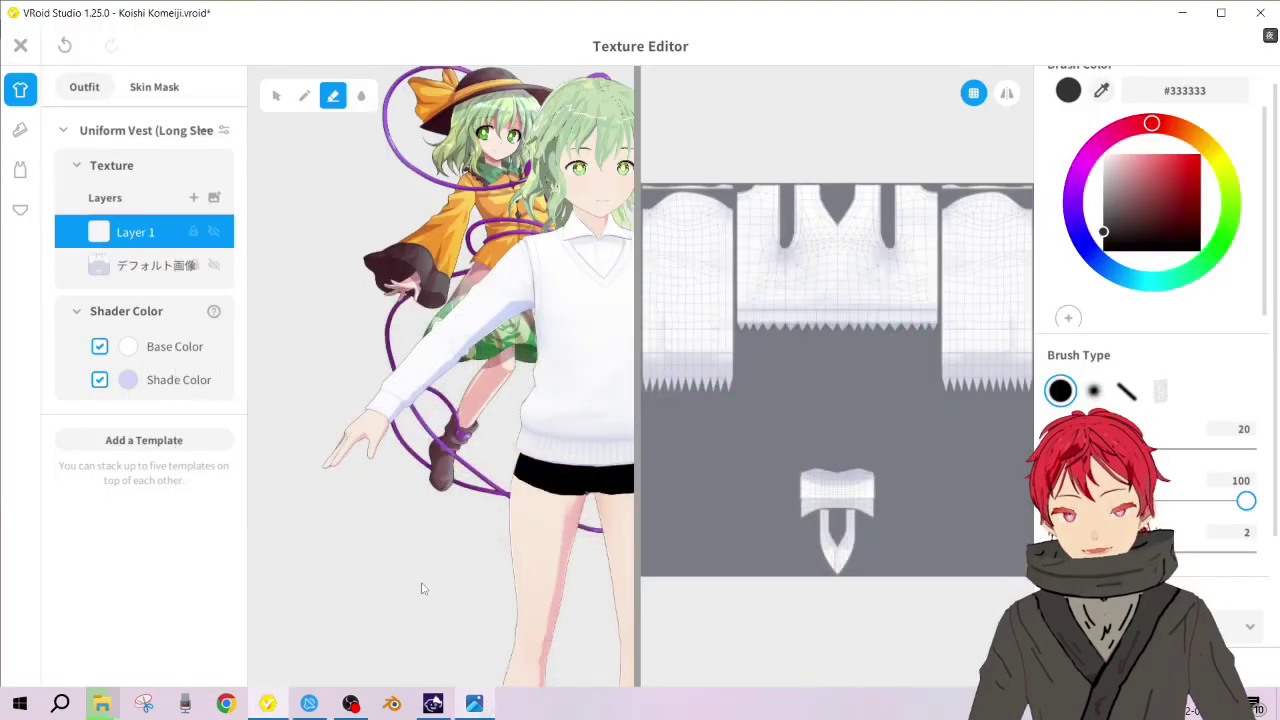
scroll(415, 262, "up", 5)
scroll(415, 262, "up", 2)
scroll(415, 262, "down", 2)
scroll(423, 246, "up", 2)
scroll(402, 194, "down", 2)
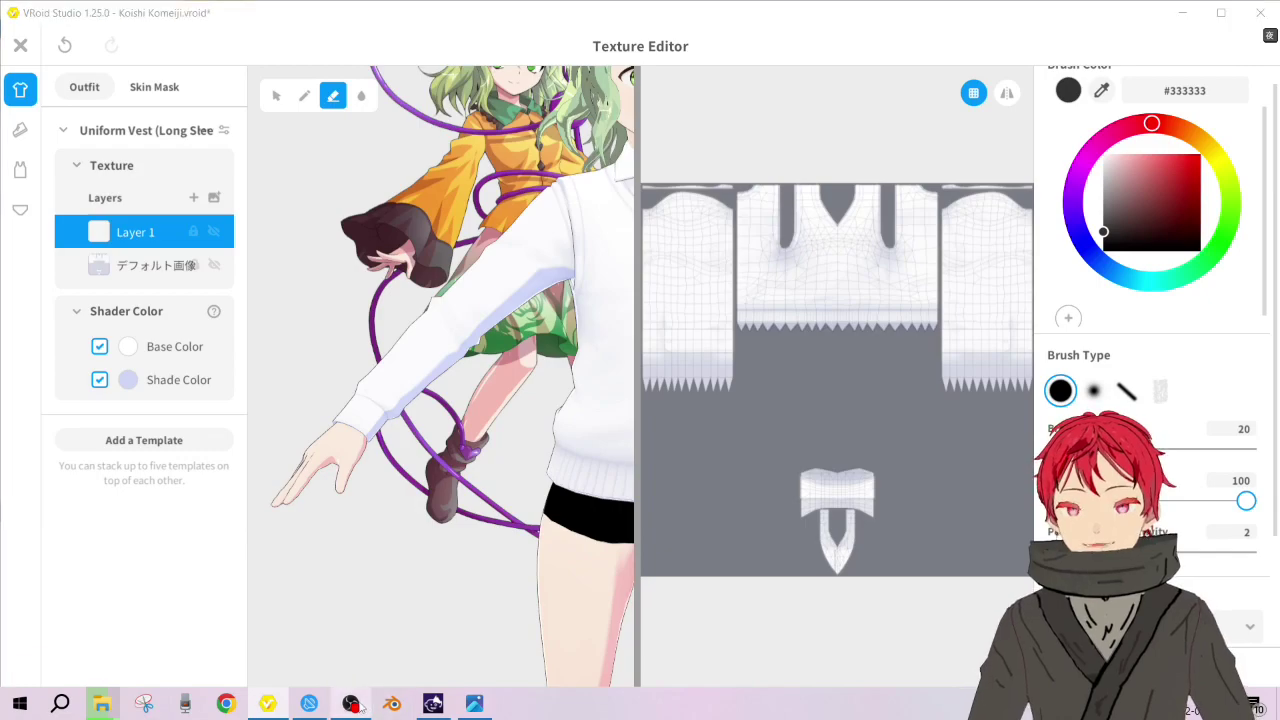
left_click(870, 28)
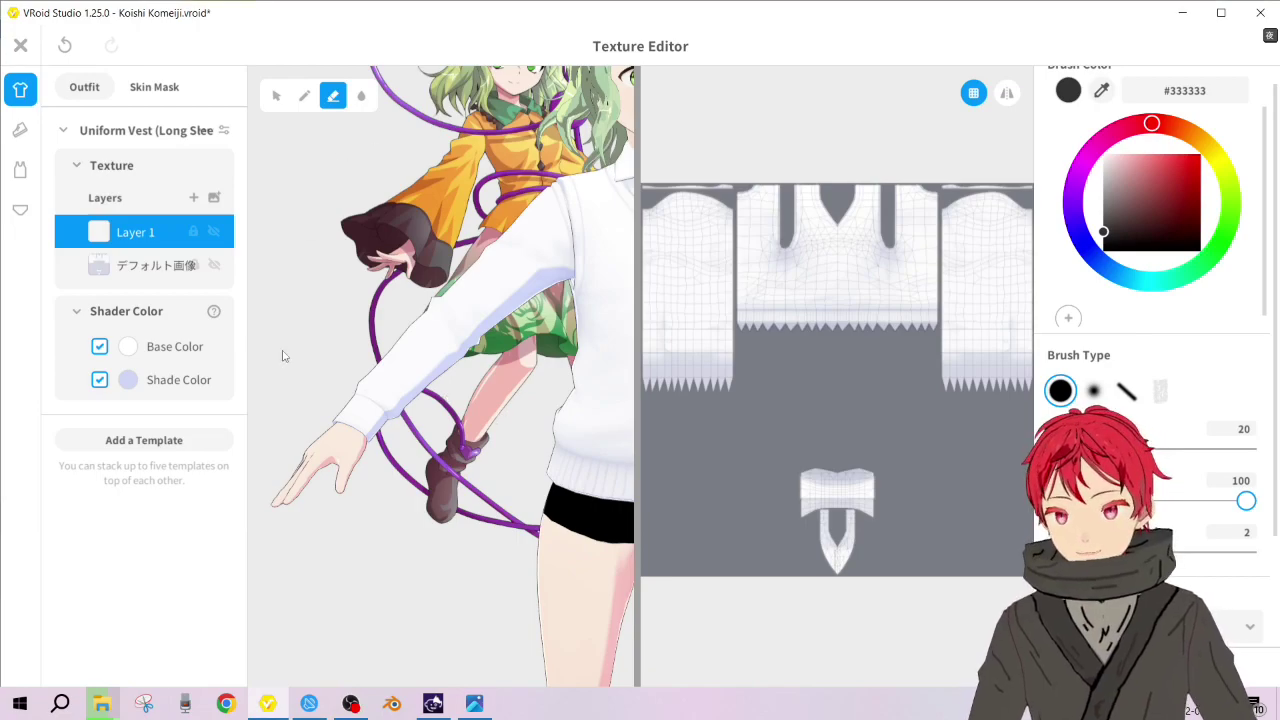
right_click_drag(463, 391, 615, 394)
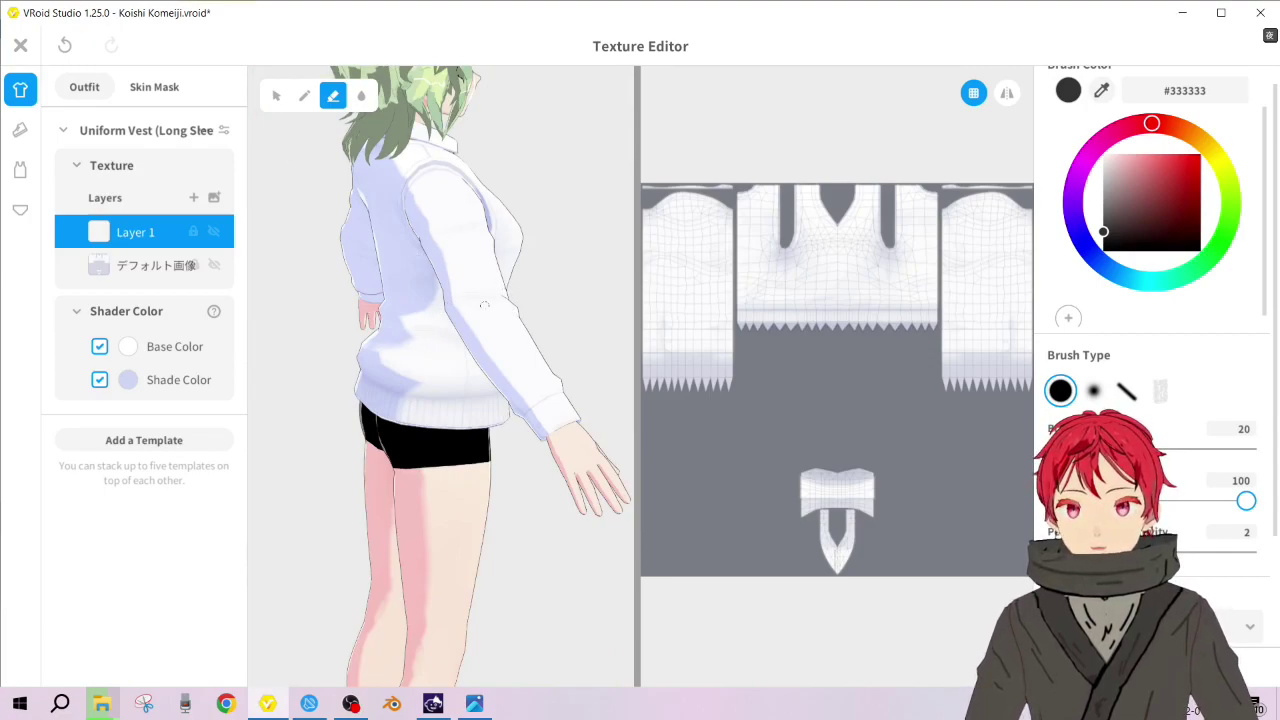
key("Down")
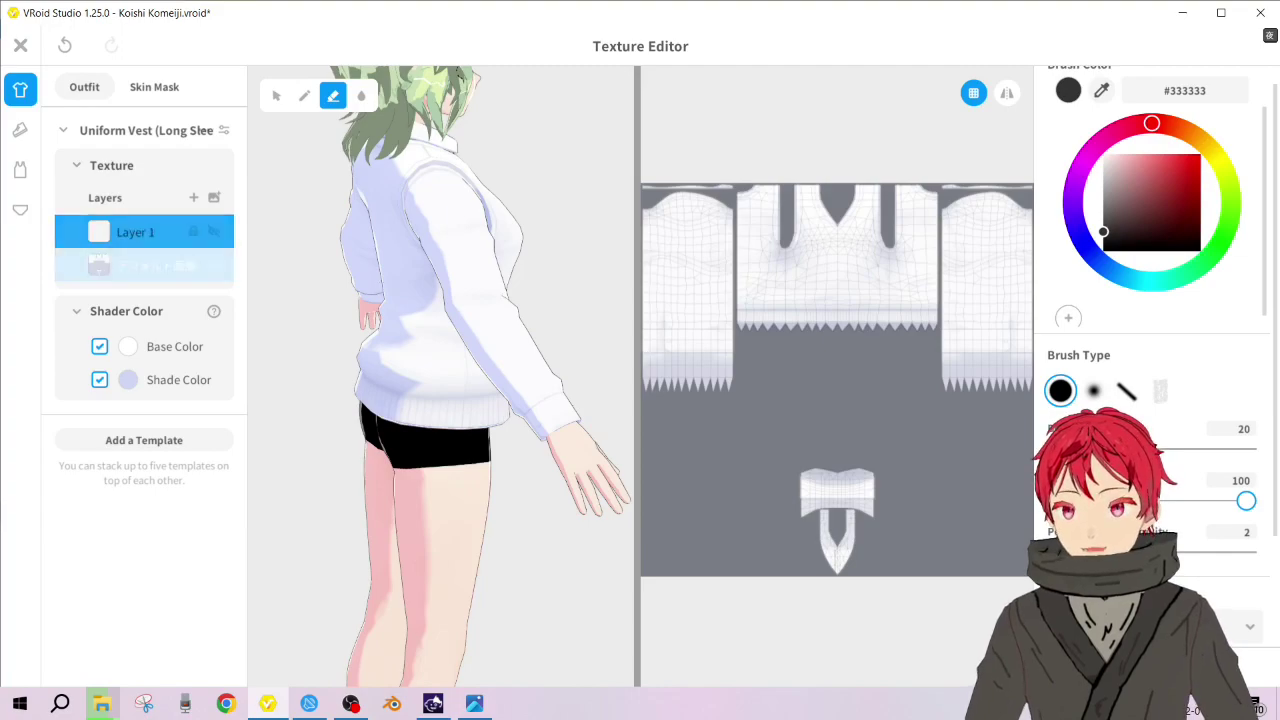
left_click(126, 235)
right_click_drag(547, 333, 478, 336)
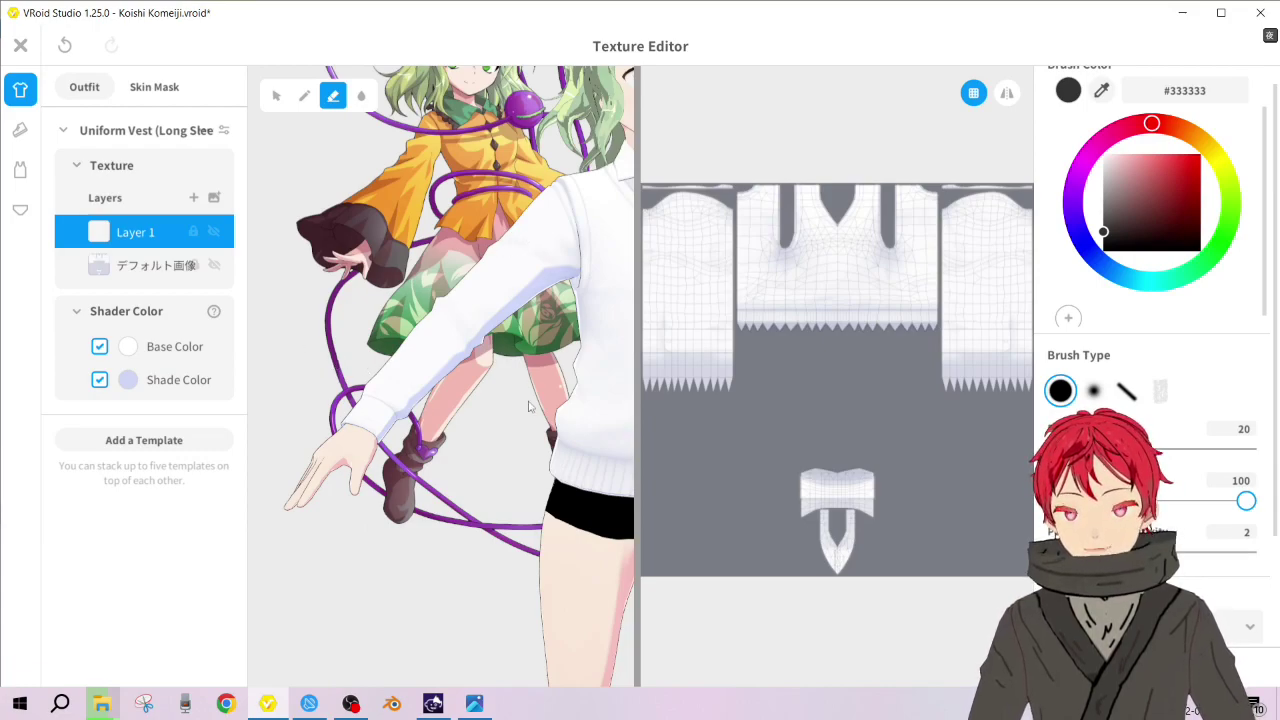
Switch the character's top to the pink embroidered preset with flared sleeves and white ruffled cuffs
scroll(766, 357, "down", 2)
scroll(766, 357, "up", 1)
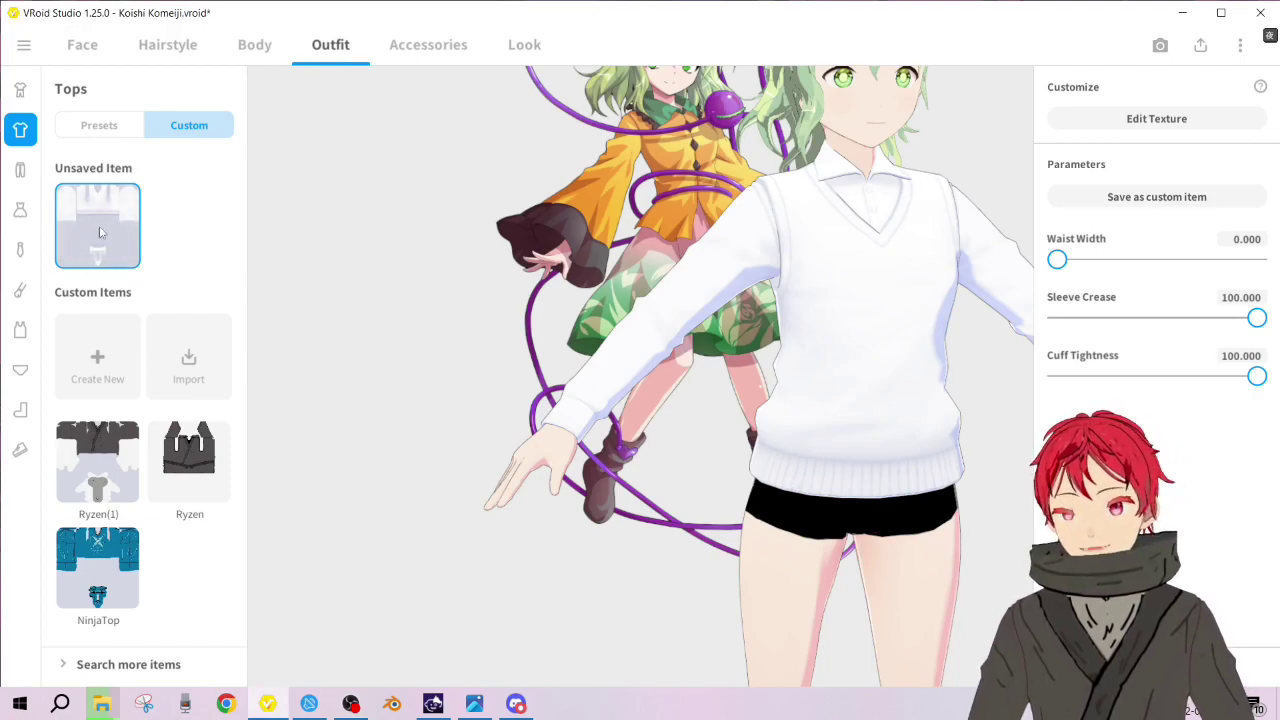
left_click(106, 134)
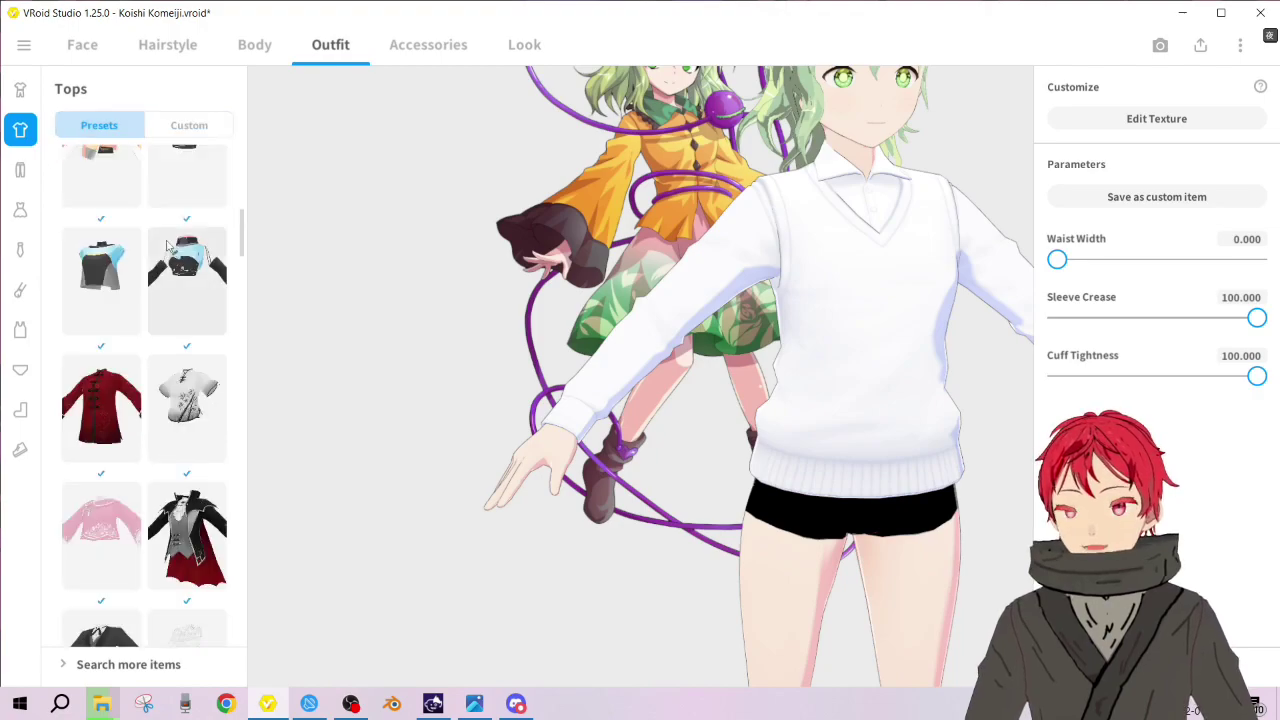
scroll(211, 282, "up", 2)
scroll(211, 282, "down", 2)
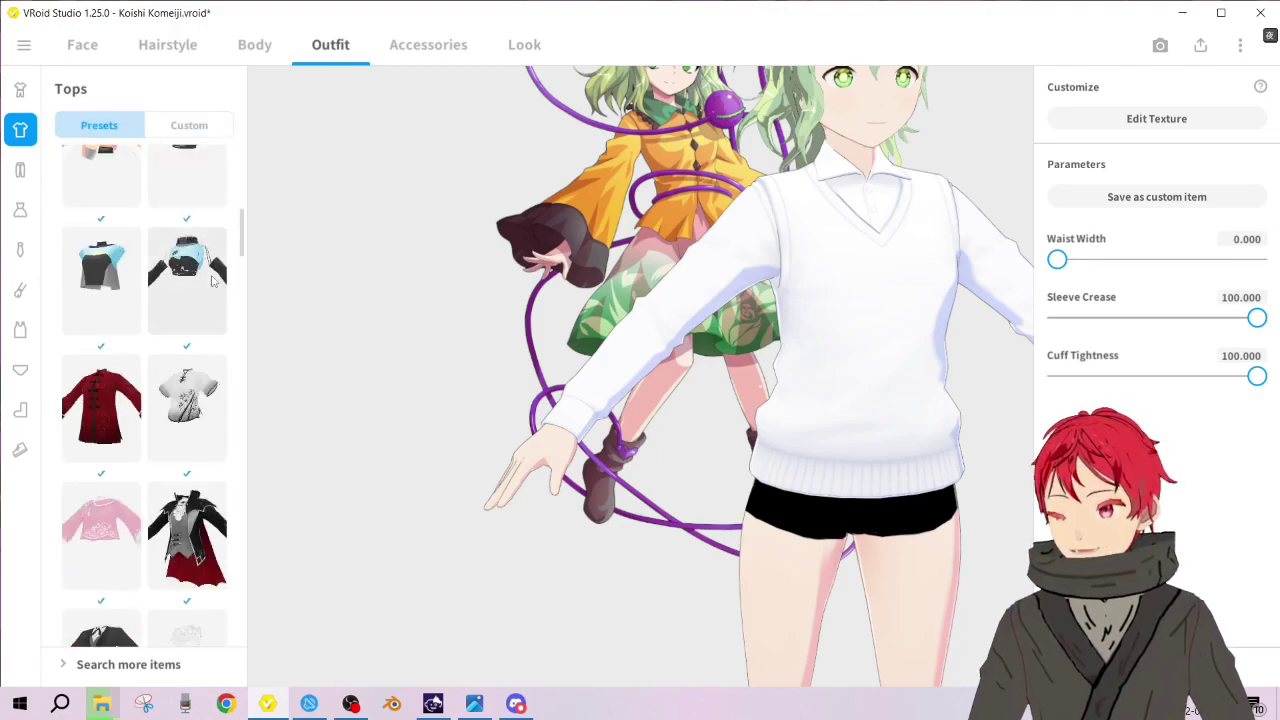
scroll(202, 399, "down", 2)
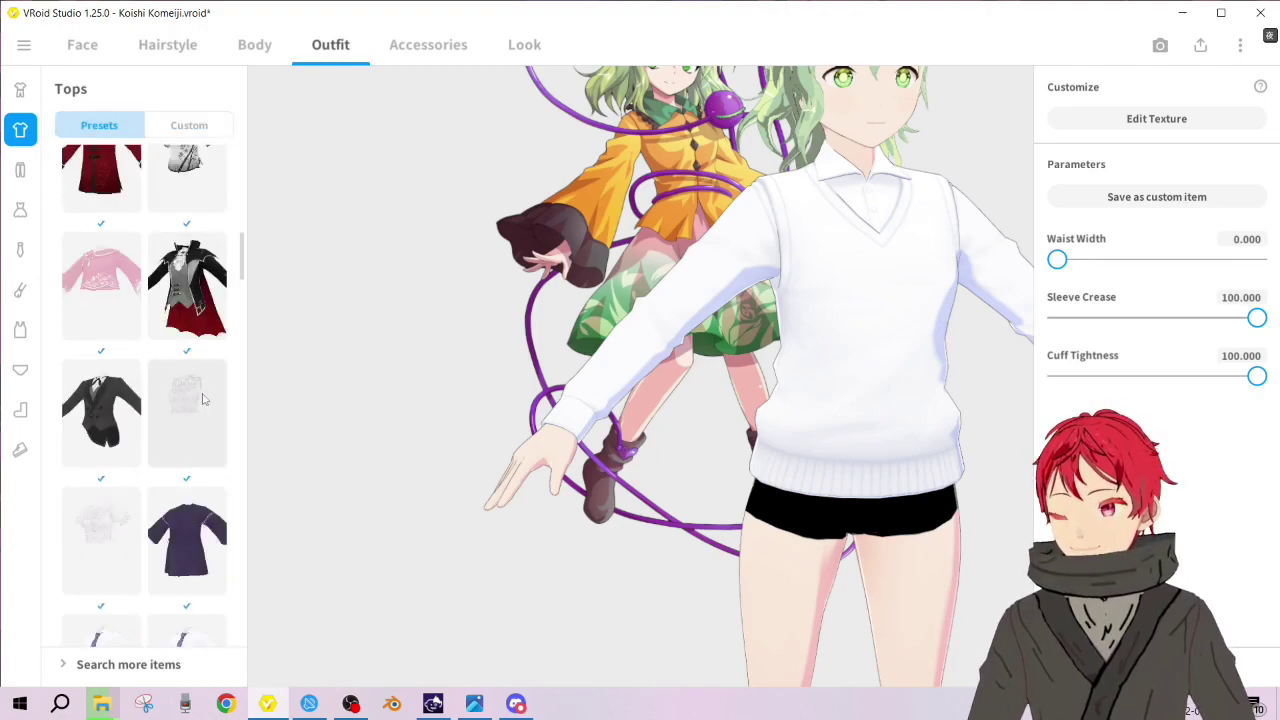
scroll(202, 399, "down", 2)
scroll(202, 399, "up", 2)
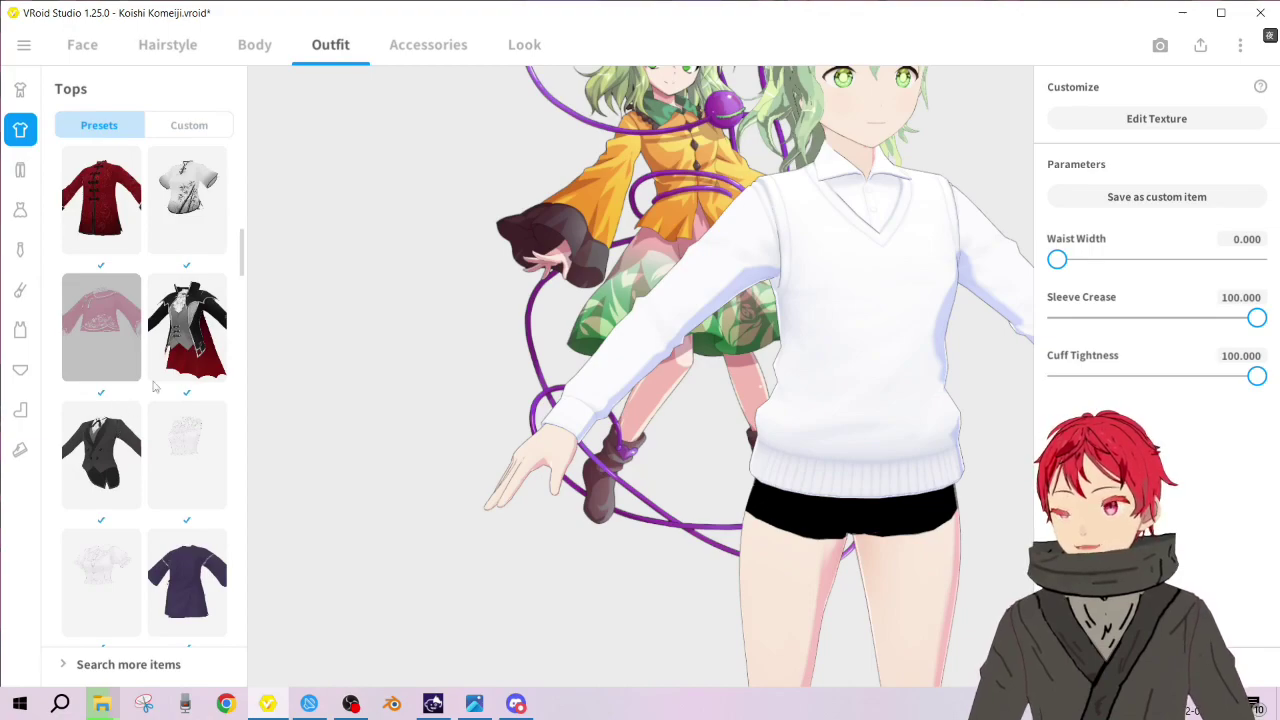
left_click(100, 368)
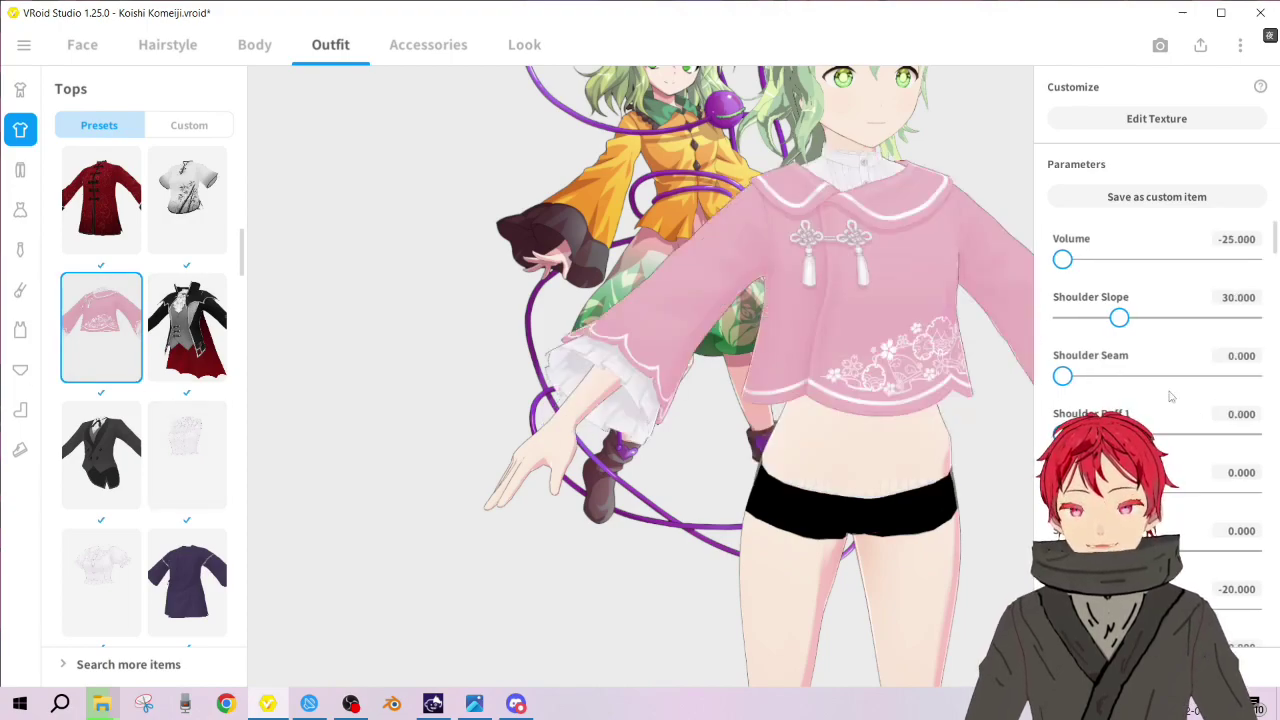
Set Shoulder Slope to 28.238 in the pink top's first parameter group and check the sleeve against the reference
mouse_move(1119, 318)
left_mouse_down()
mouse_move(1105, 320)
mouse_move(1118, 332)
left_mouse_up()
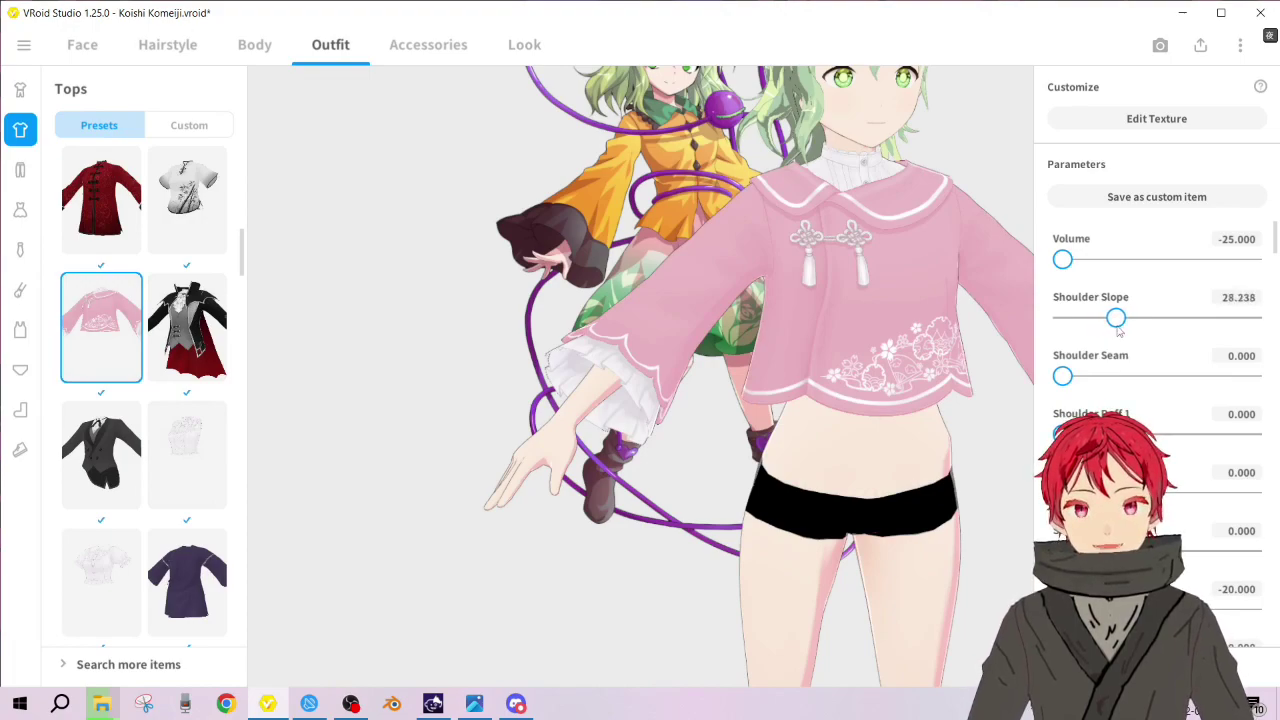
scroll(1180, 366, "down", 8)
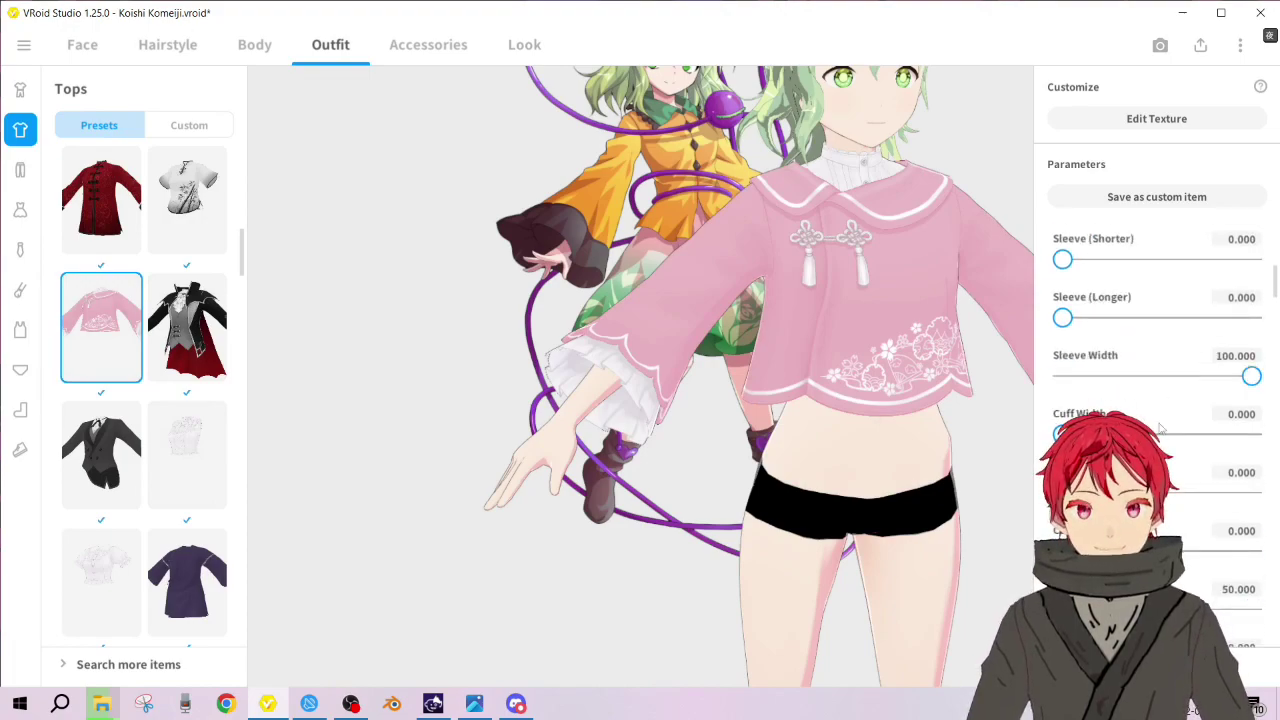
scroll(1161, 430, "down", 2)
scroll(872, 448, "down", 2)
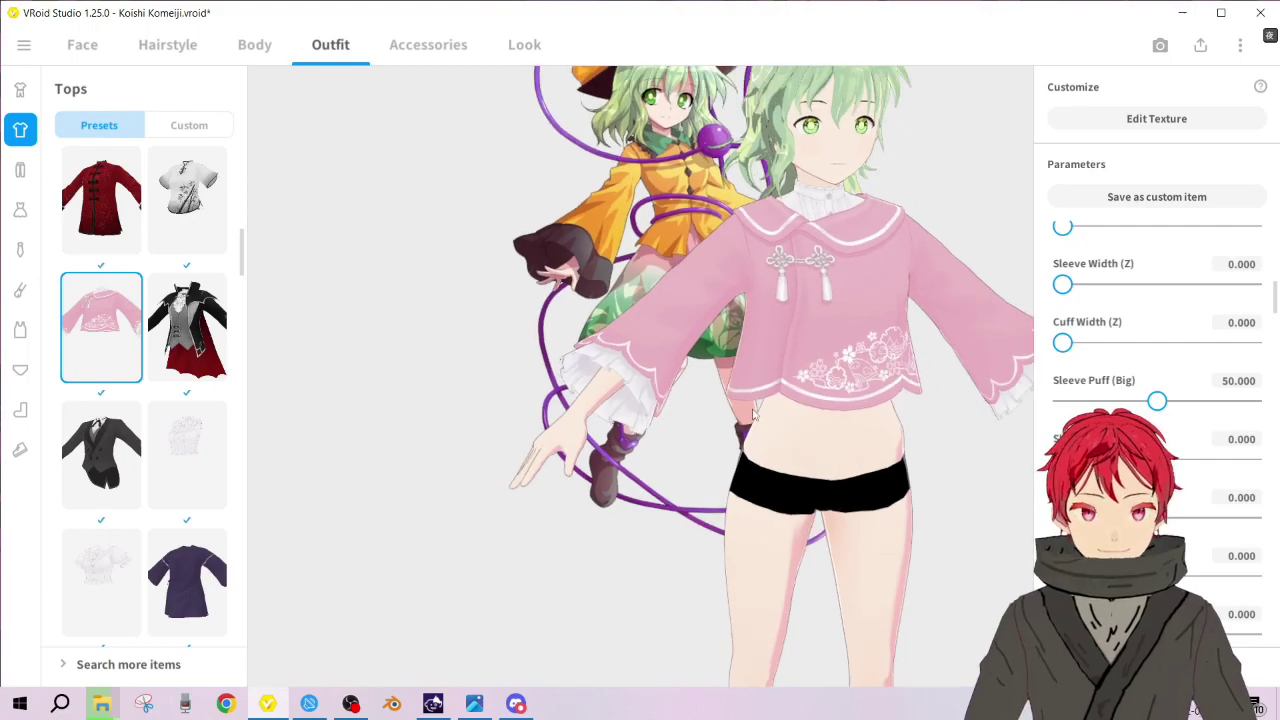
scroll(752, 402, "up", 4)
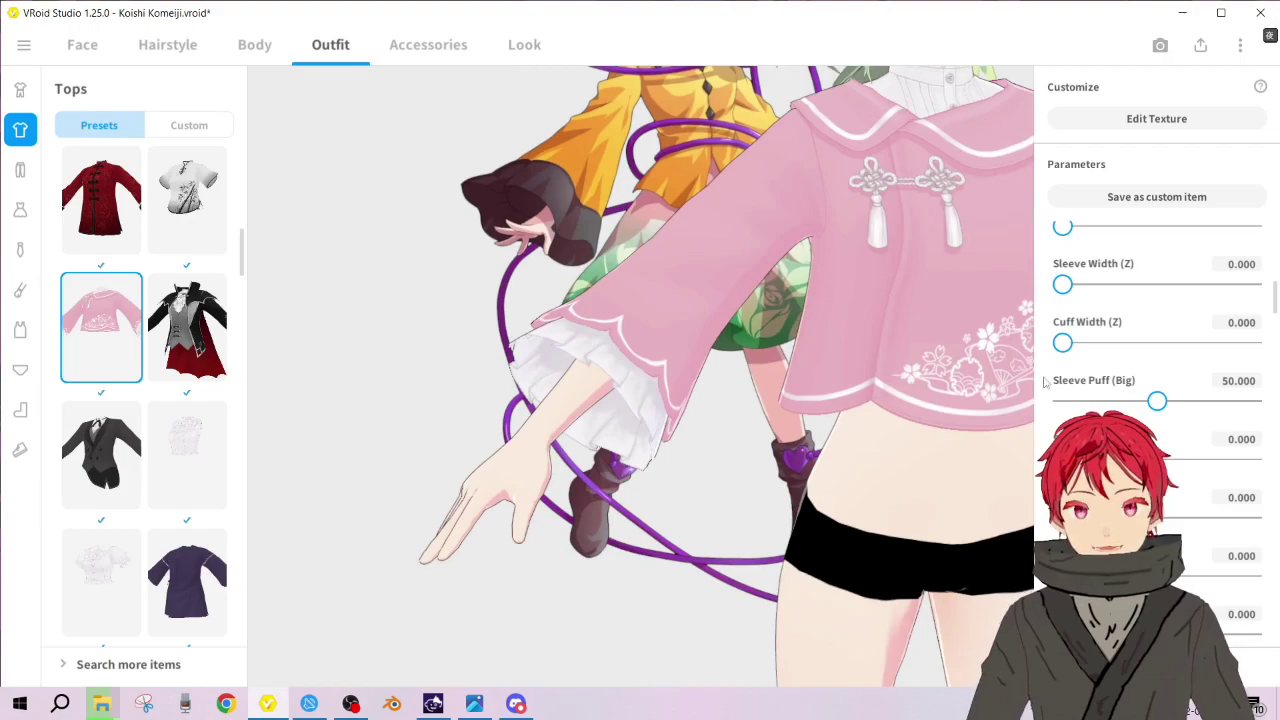
Set Volume to 0 in the pink top's second parameter group
scroll(1180, 430, "down", 10)
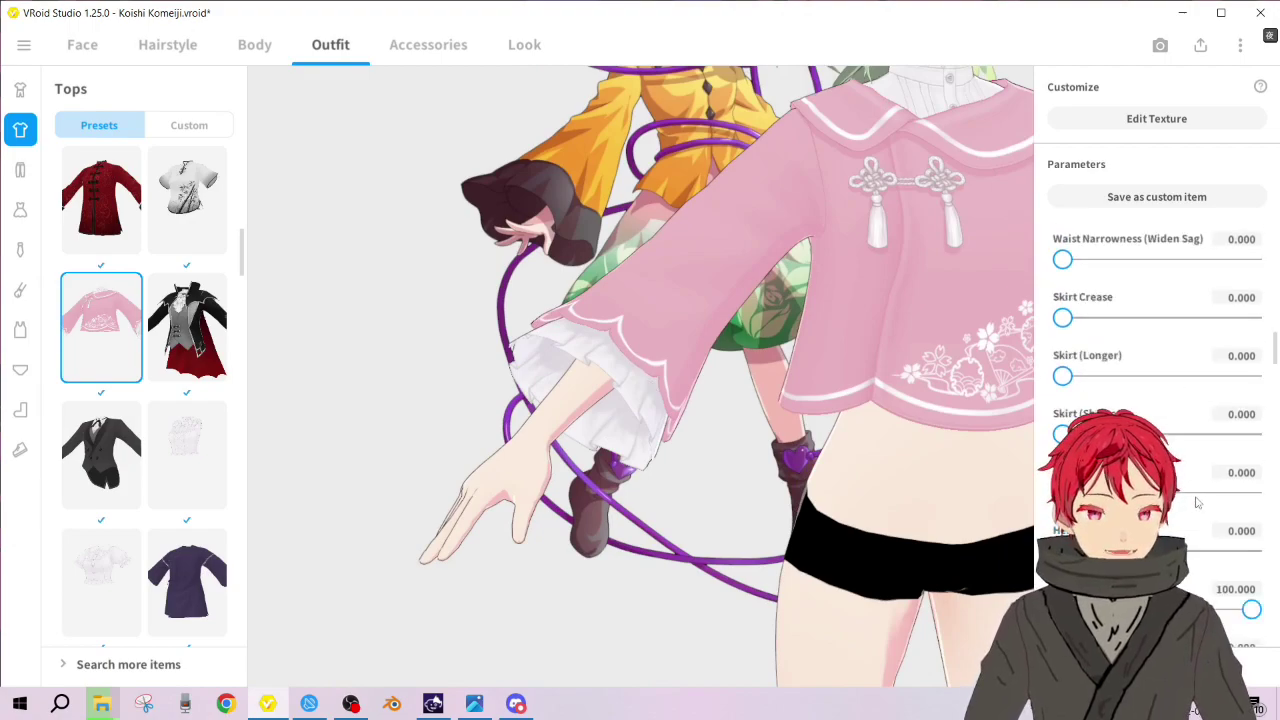
scroll(1191, 504, "down", 2)
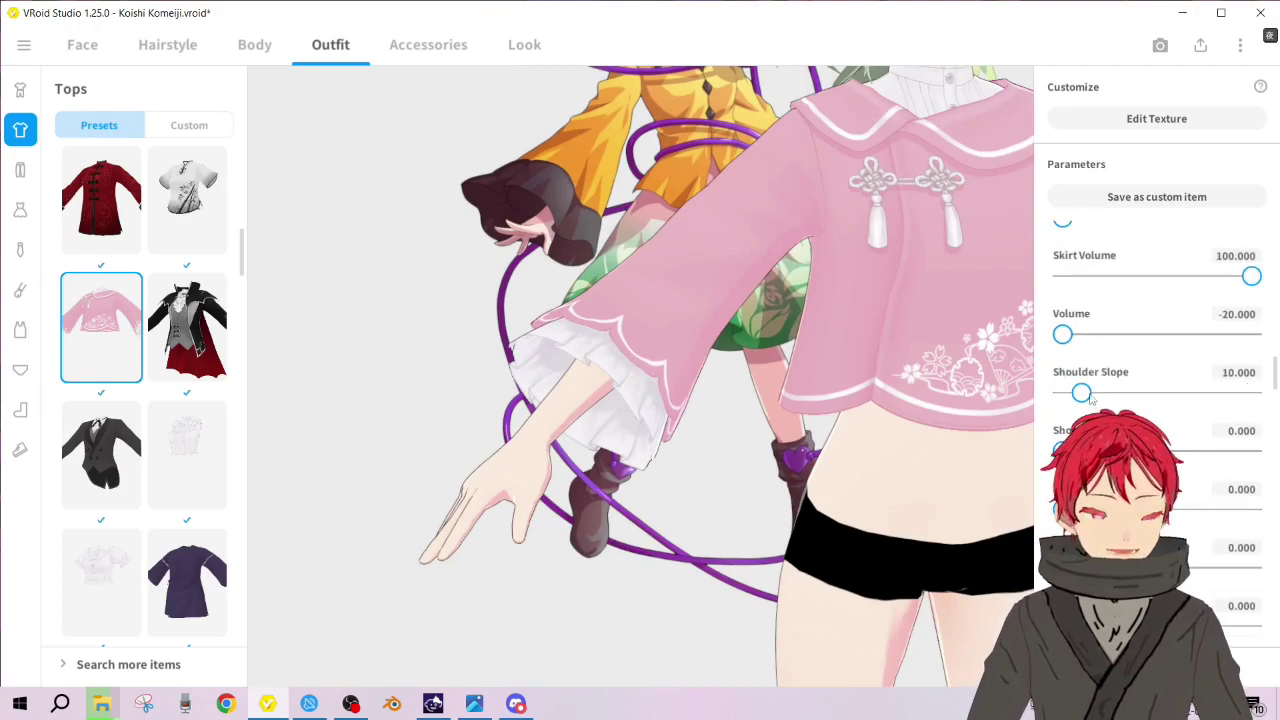
left_click_drag(1063, 335, 924, 356)
scroll(971, 360, "down", 2)
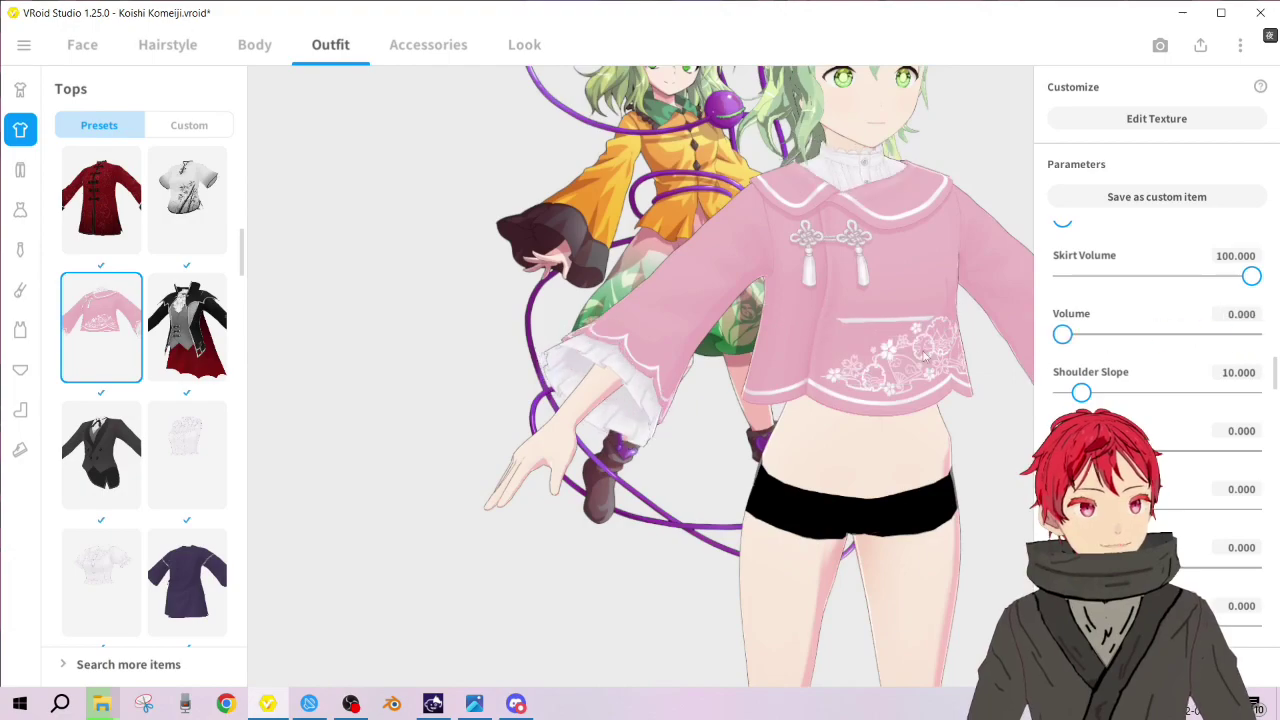
scroll(1157, 420, "down", 3)
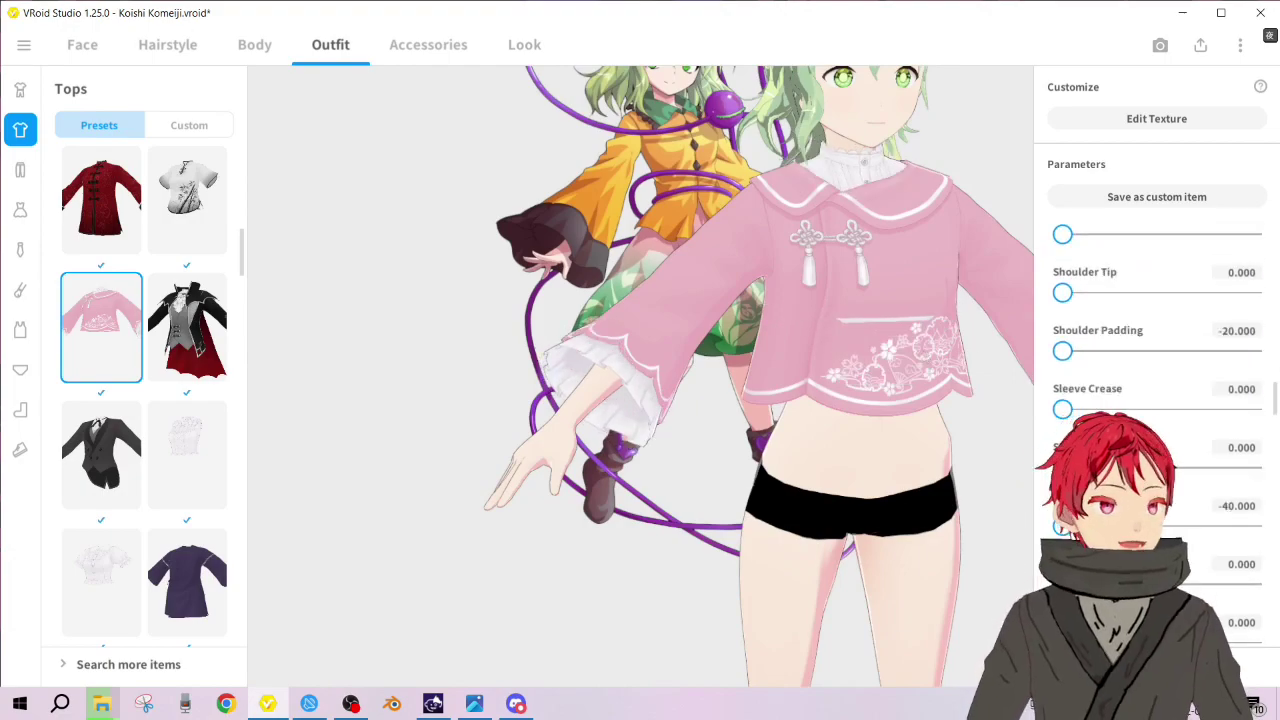
Set Sleeve Puff (Big) to 54.934 in the pink top's second parameter group
scroll(1157, 420, "down", 3)
scroll(1200, 563, "down", 5)
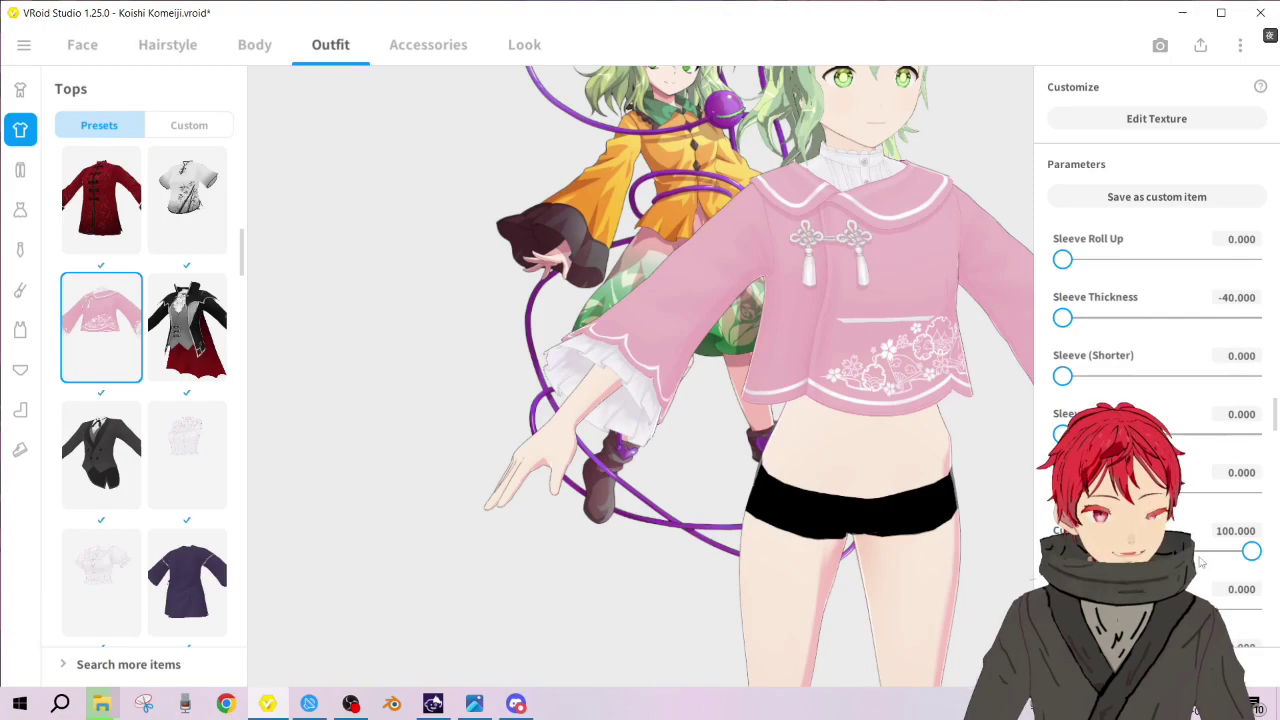
left_click_drag(1156, 517, 1171, 517)
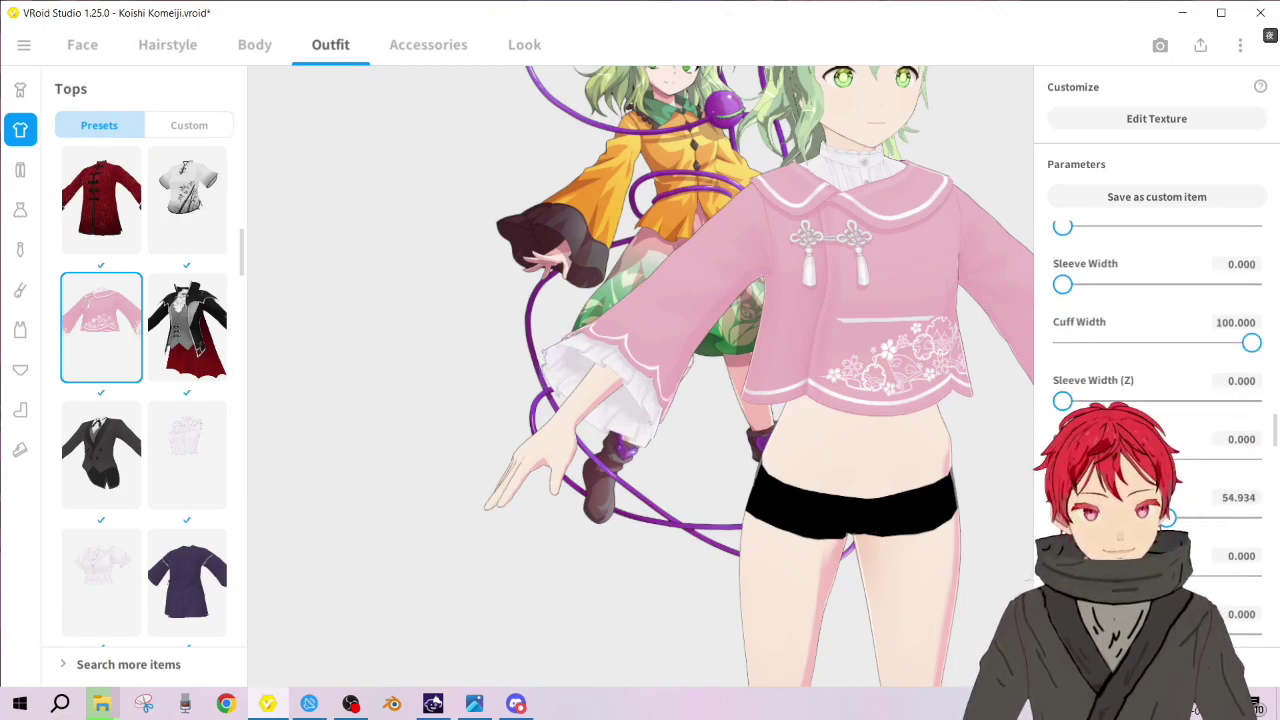
Set Volume to 13.568 in the pink top's third parameter group
scroll(1157, 420, "down", 10)
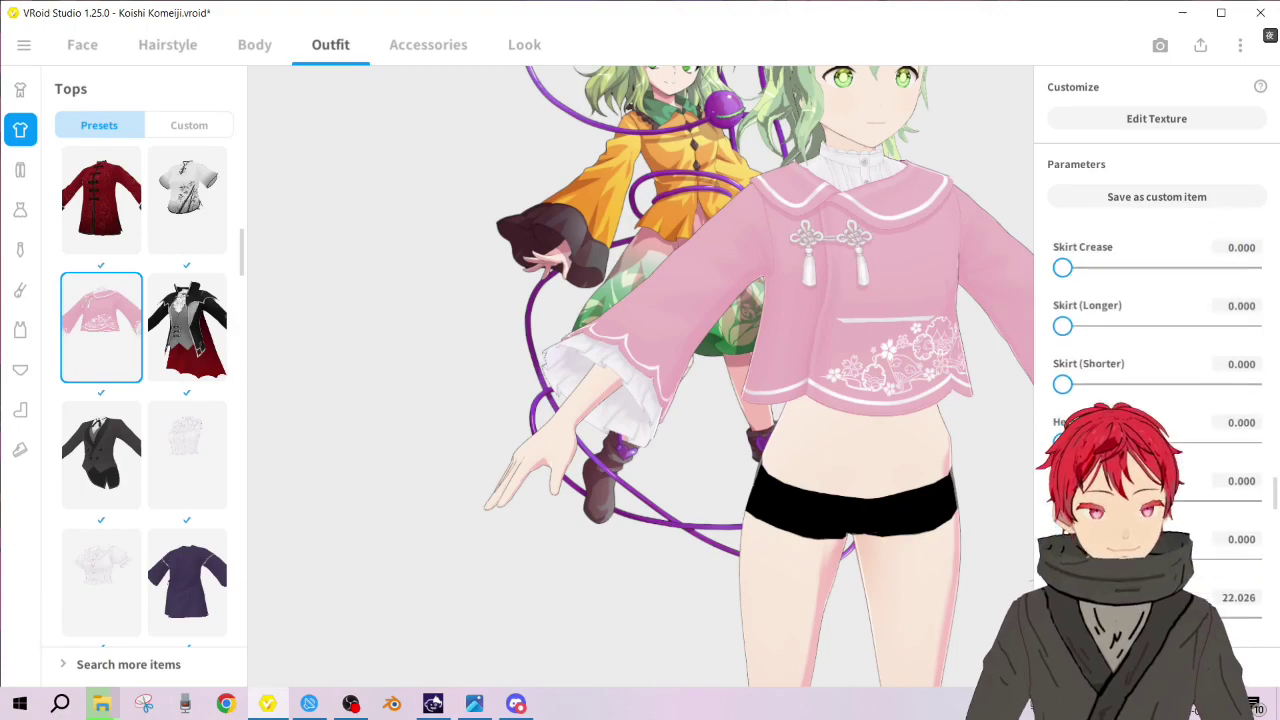
scroll(1157, 420, "down", 2)
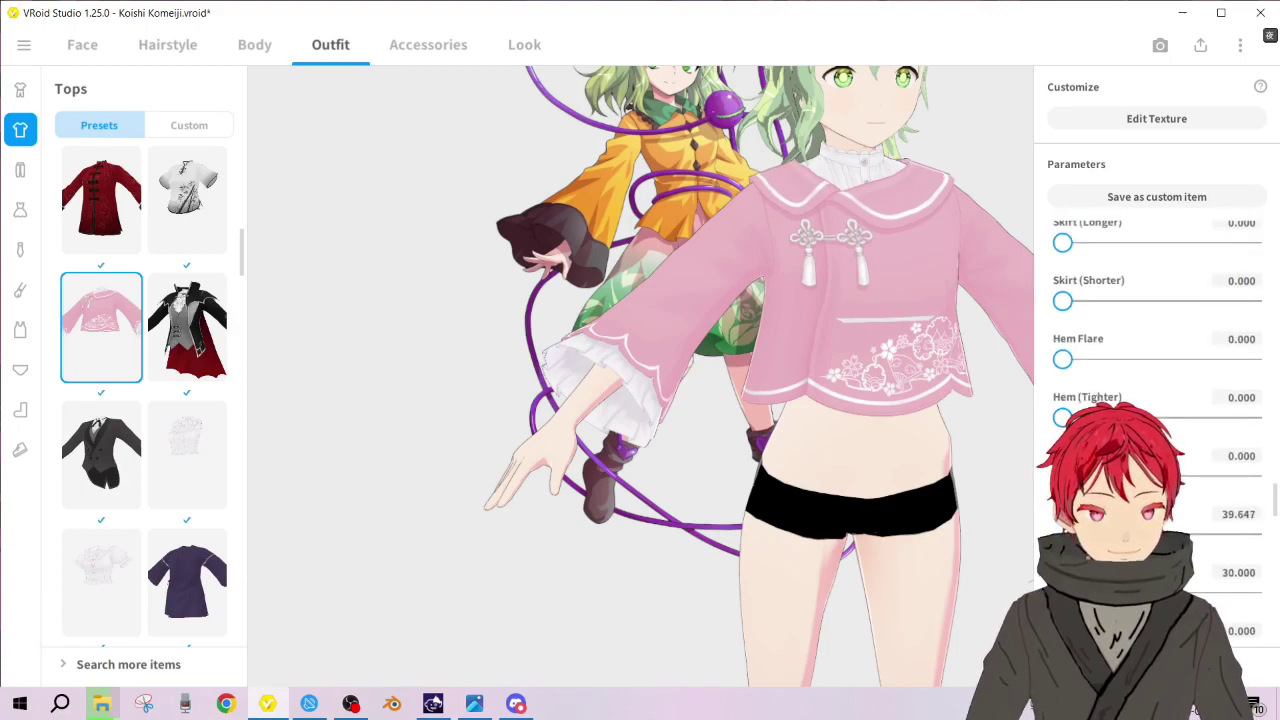
left_click_drag(1106, 514, 1089, 514)
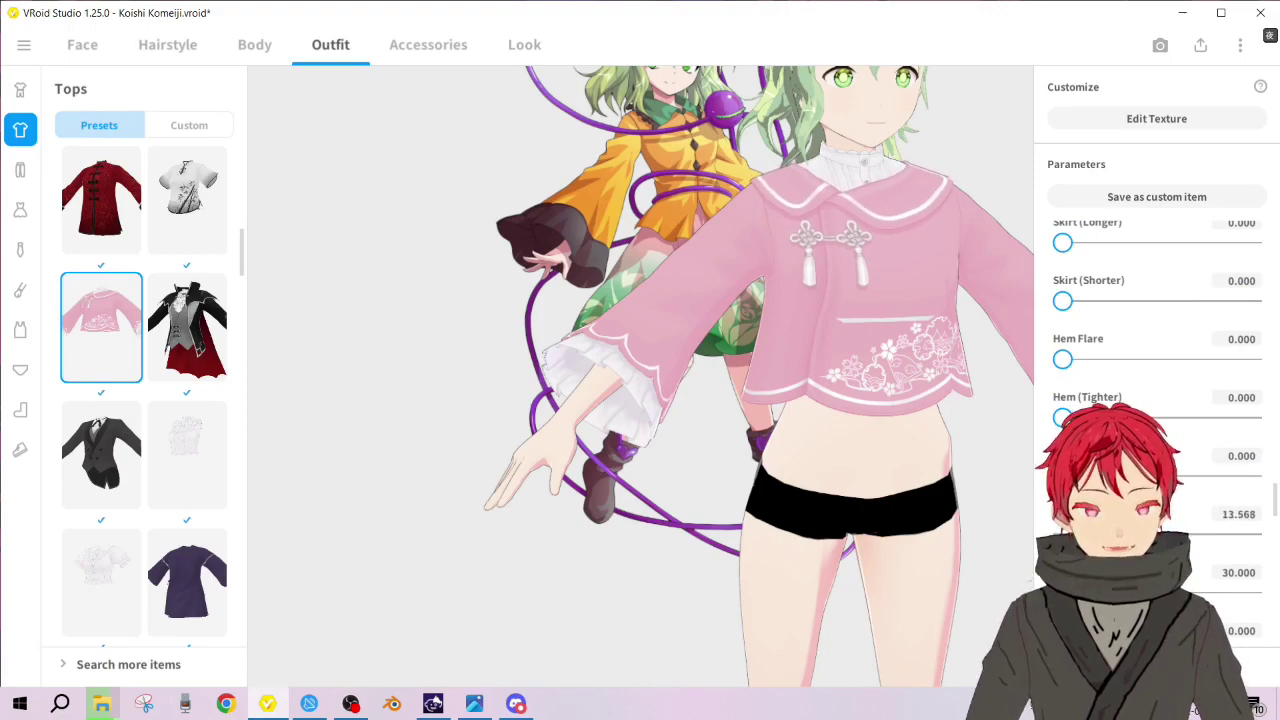
left_click_drag(1276, 512, 1276, 535)
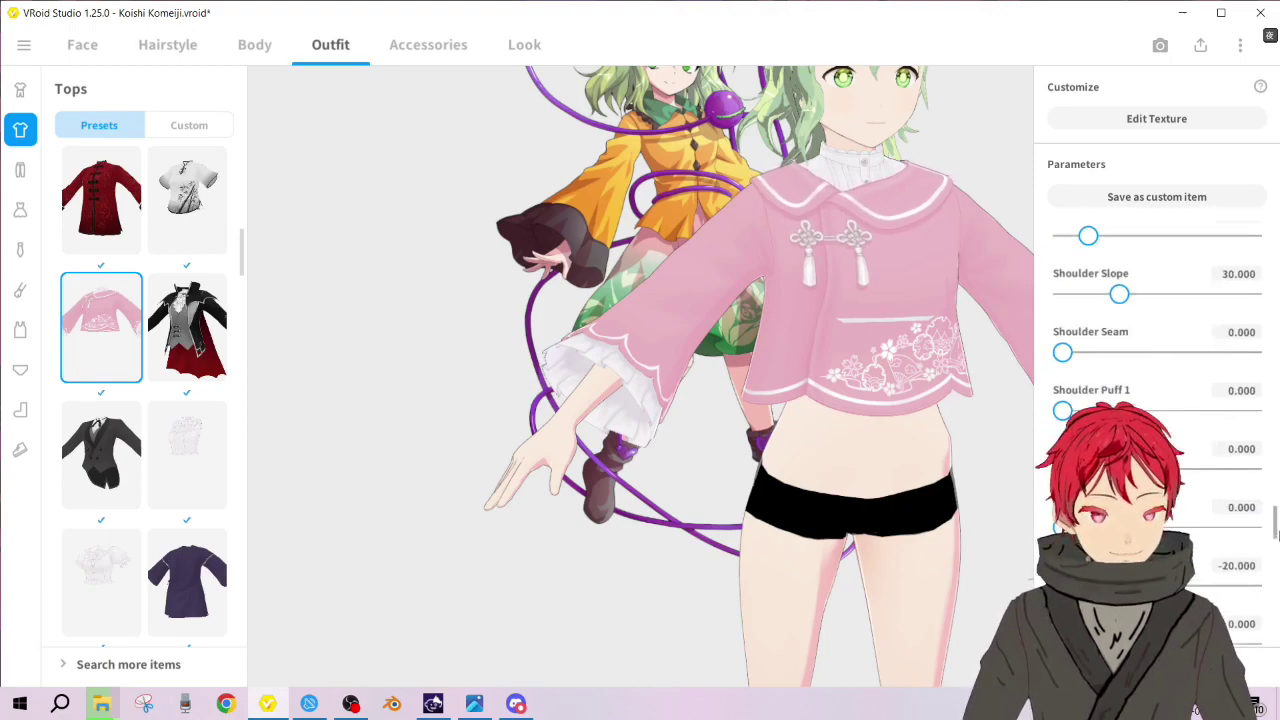
Try different Sleeve (Longer) and Sleeve (Shorter) amounts in the third parameter group while viewing the character from the front
scroll(1265, 545, "down", 5)
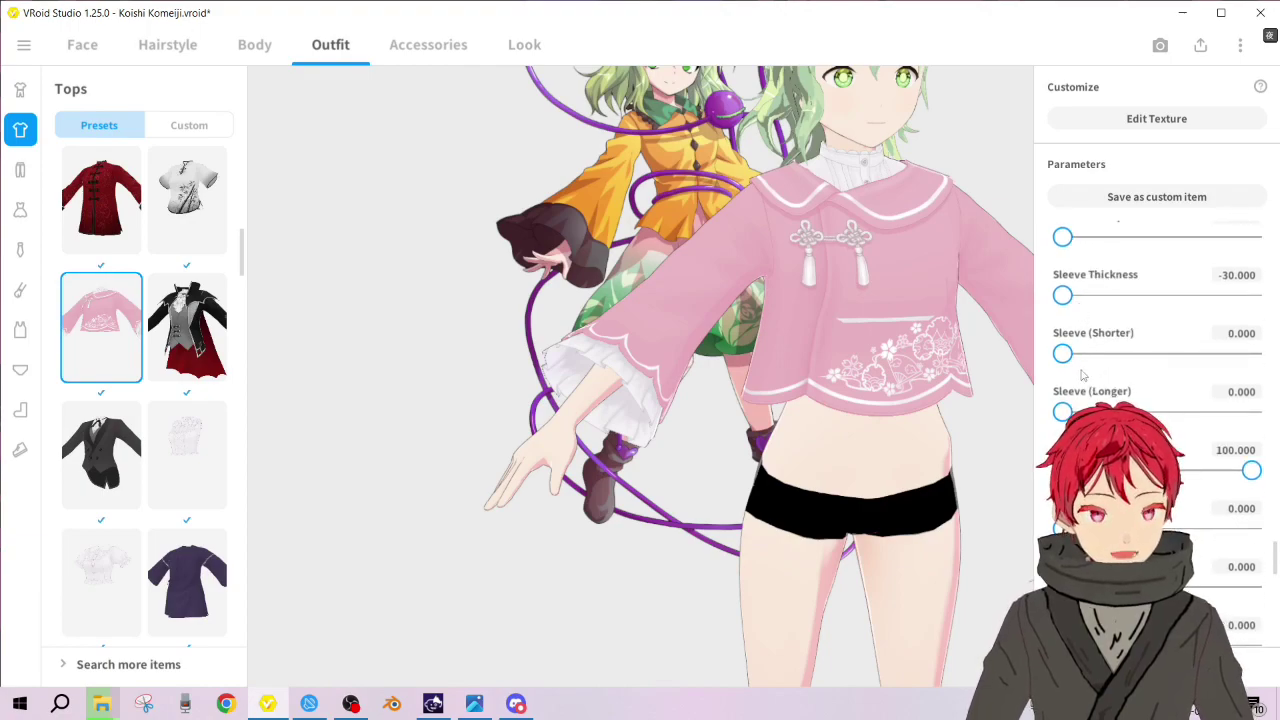
mouse_move(1062, 412)
left_mouse_down()
mouse_move(1126, 412)
mouse_move(1075, 412)
left_mouse_up()
mouse_move(827, 430)
right_mouse_down()
mouse_move(860, 443)
mouse_move(821, 435)
right_mouse_up()
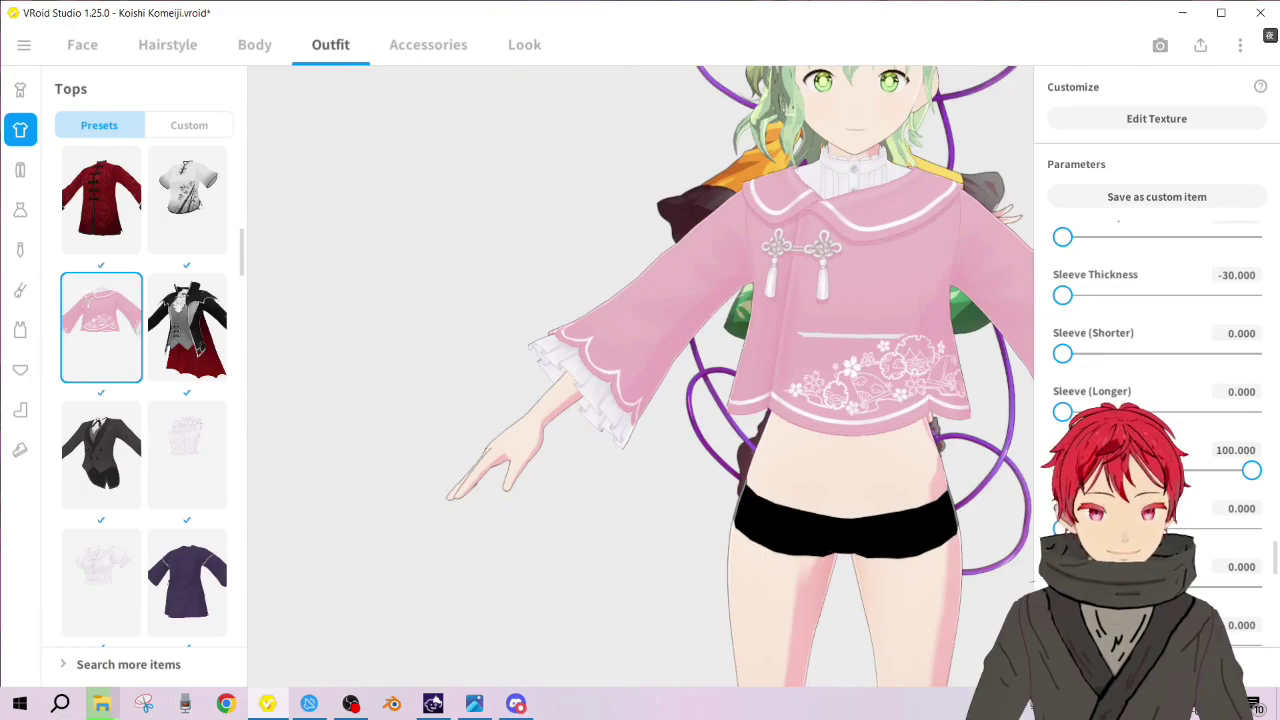
mouse_move(1064, 355)
left_mouse_down()
mouse_move(1122, 355)
mouse_move(1056, 355)
left_mouse_up()
Set Sleeve Thickness to 0 and lower Volume to its minimum in the pink top's third parameter group
mouse_move(1062, 295)
left_mouse_down()
mouse_move(1134, 295)
mouse_move(1062, 295)
left_mouse_up()
scroll(1116, 330, "up", 2)
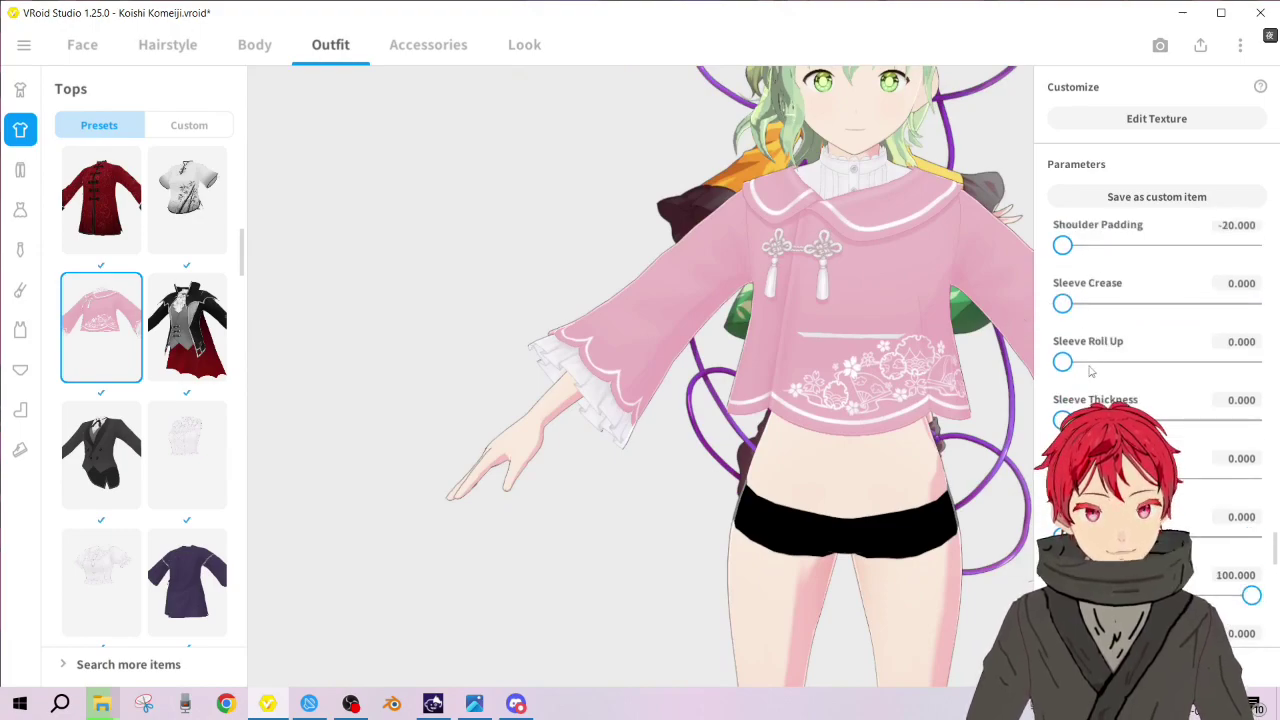
scroll(1100, 325, "up", 3)
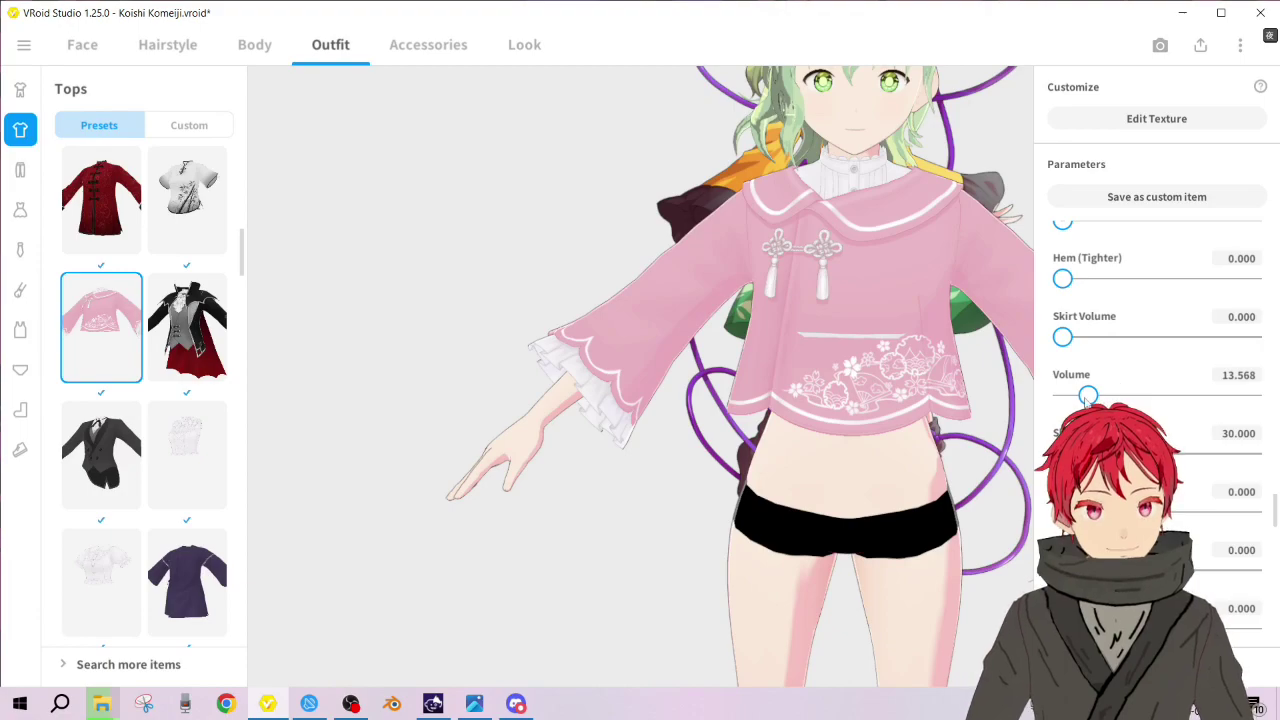
left_click_drag(1088, 398, 1062, 398)
Set Sleeve Puff (Big) to 37.665 in the pink top's third parameter group
scroll(1219, 443, "down", 4)
scroll(1219, 443, "down", 5)
scroll(1219, 443, "up", 2)
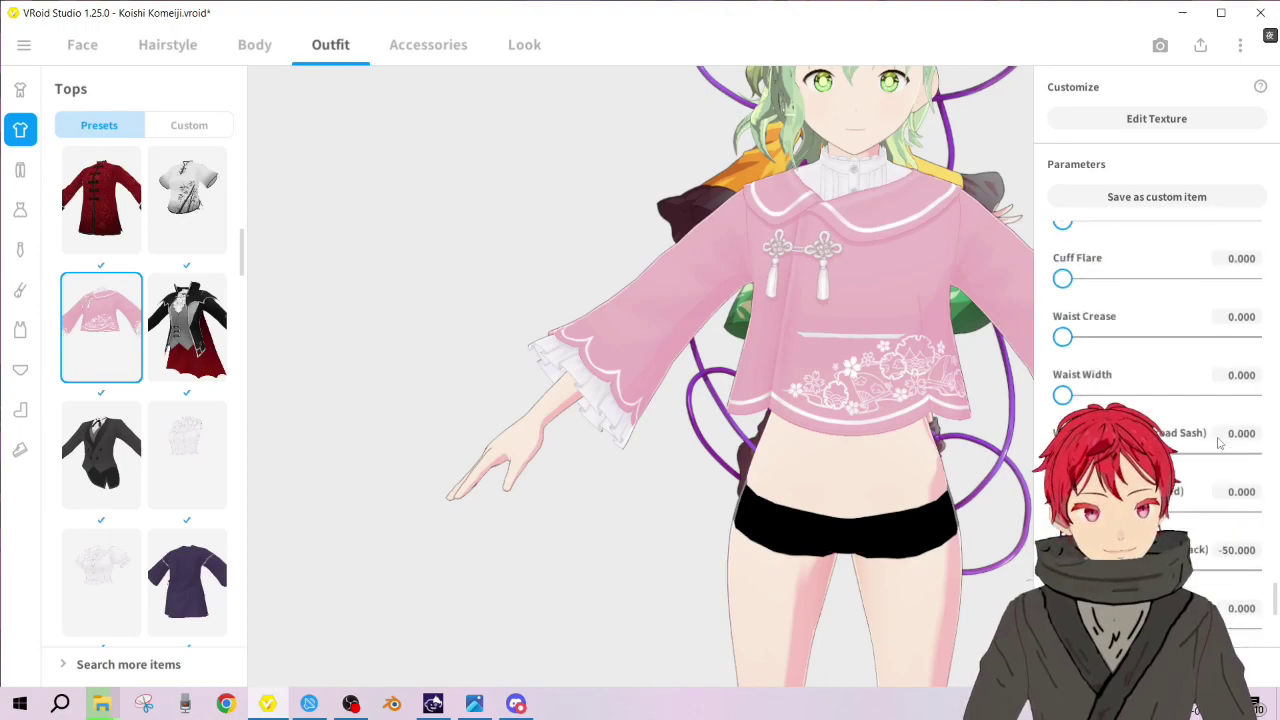
scroll(1219, 443, "up", 2)
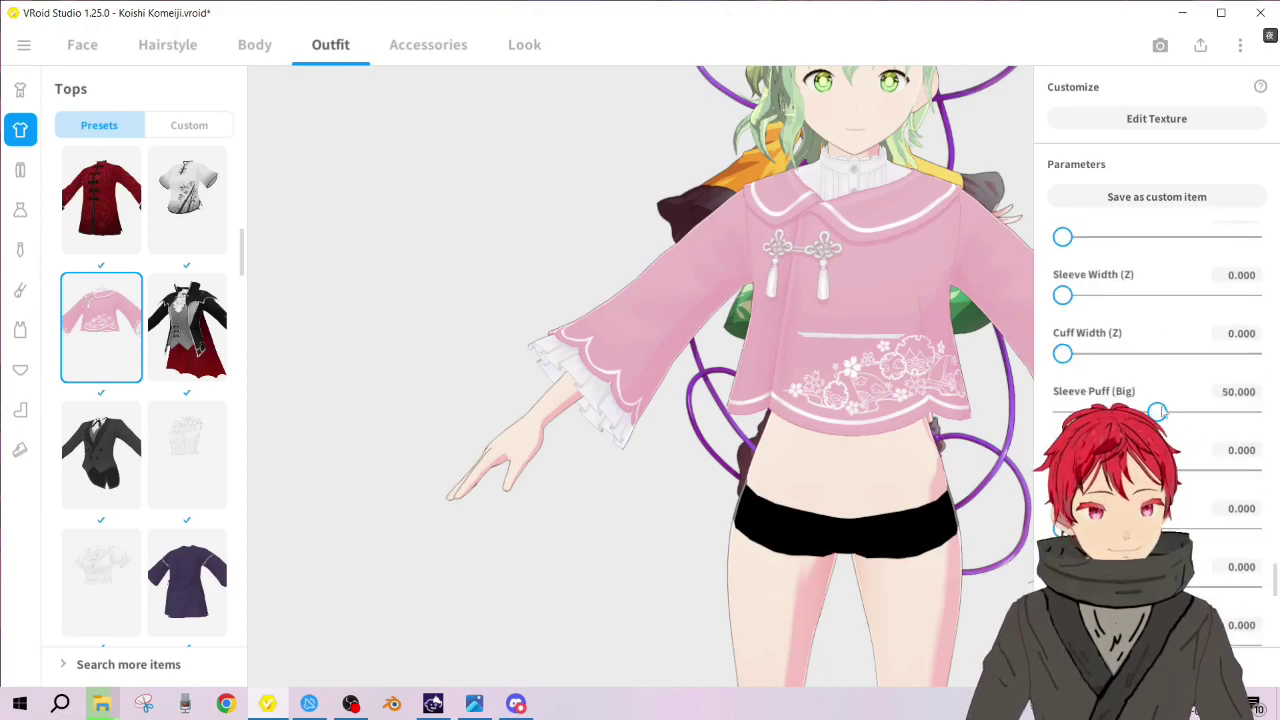
left_click_drag(1174, 418, 1062, 412)
scroll(1157, 400, "down", 1)
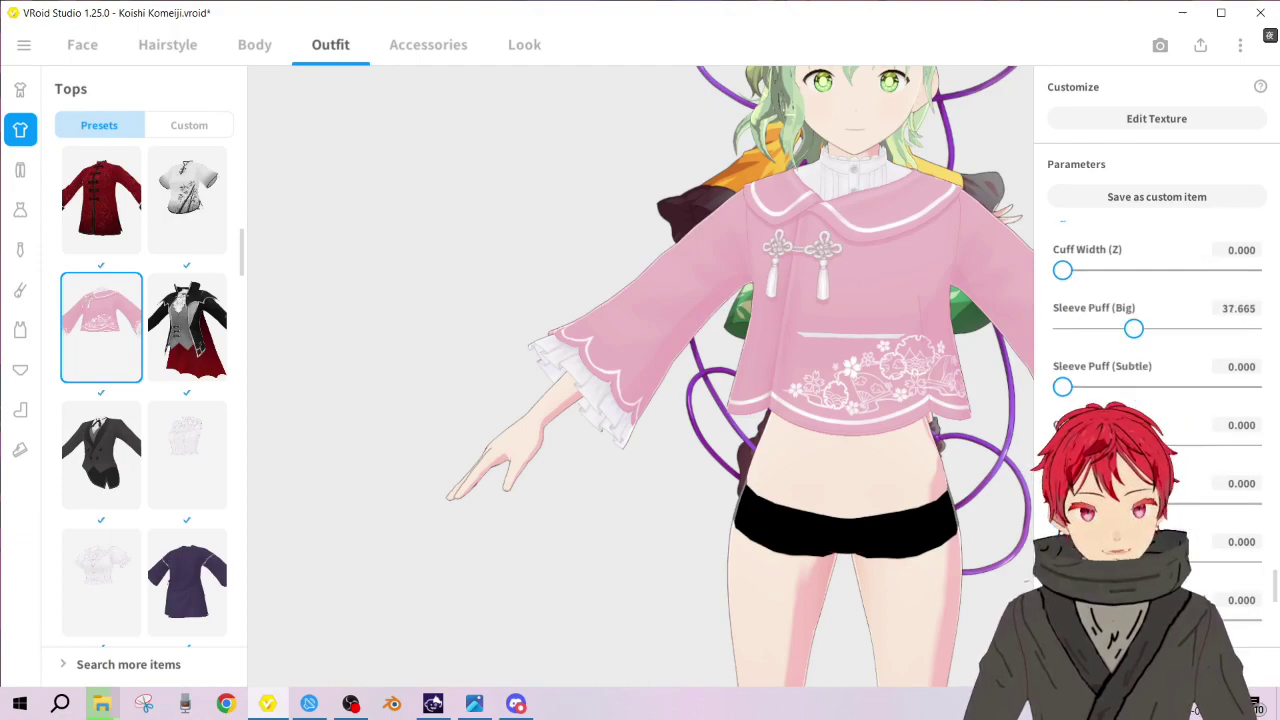
Examine the sleeve, cuff, waist, skirt and shoulder parameters in all of the pink top's parameter groups
scroll(1157, 400, "up", 3)
scroll(1157, 400, "down", 6)
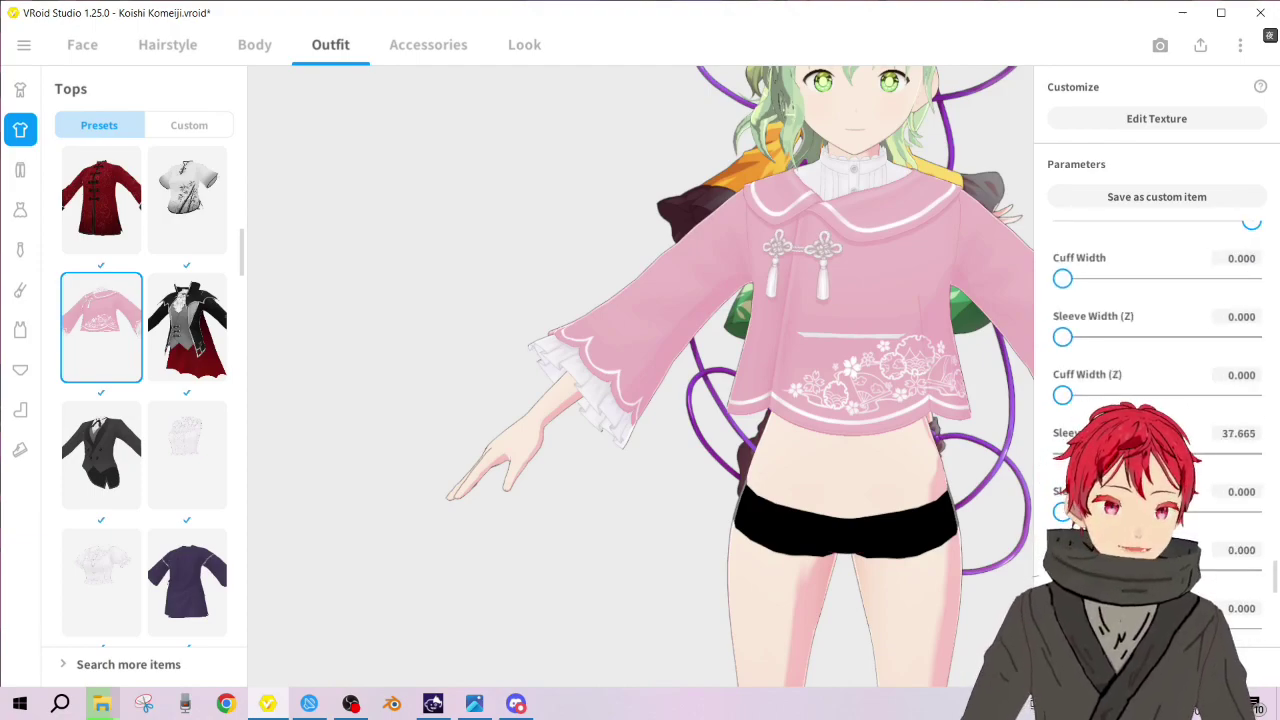
scroll(1157, 400, "up", 2)
scroll(1157, 400, "down", 6)
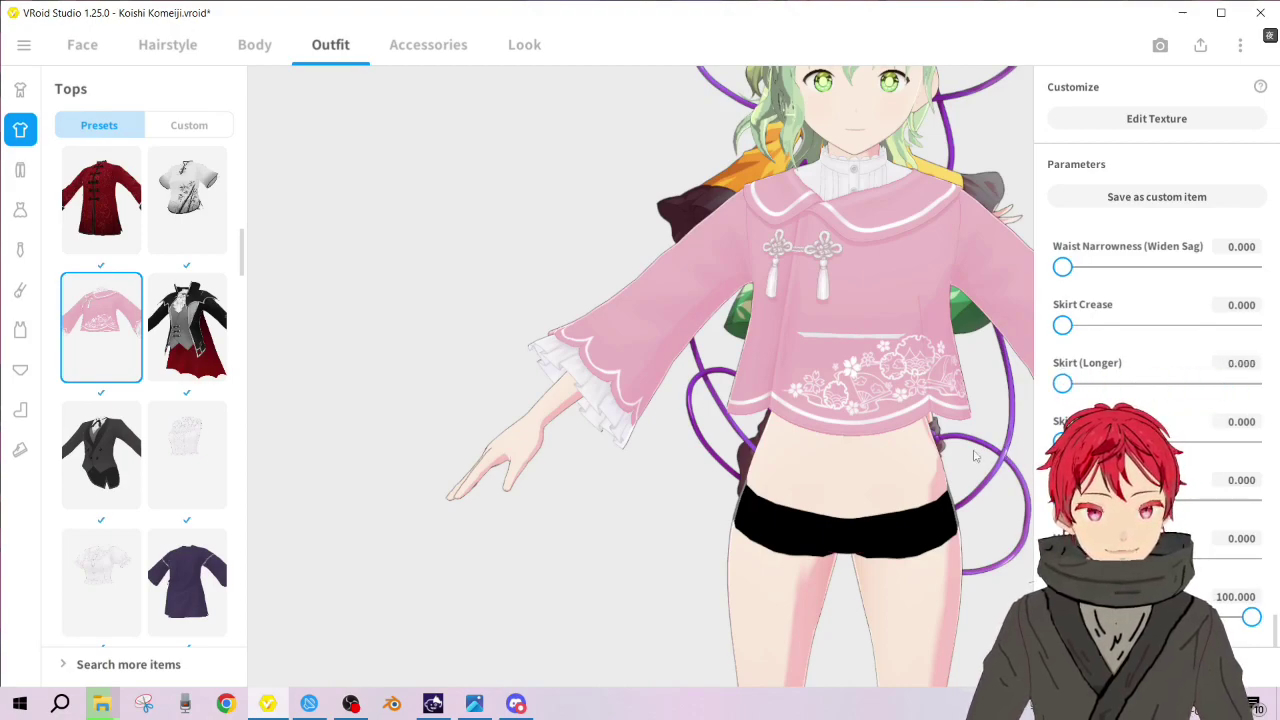
scroll(1163, 376, "up", 5)
scroll(1163, 376, "down", 10)
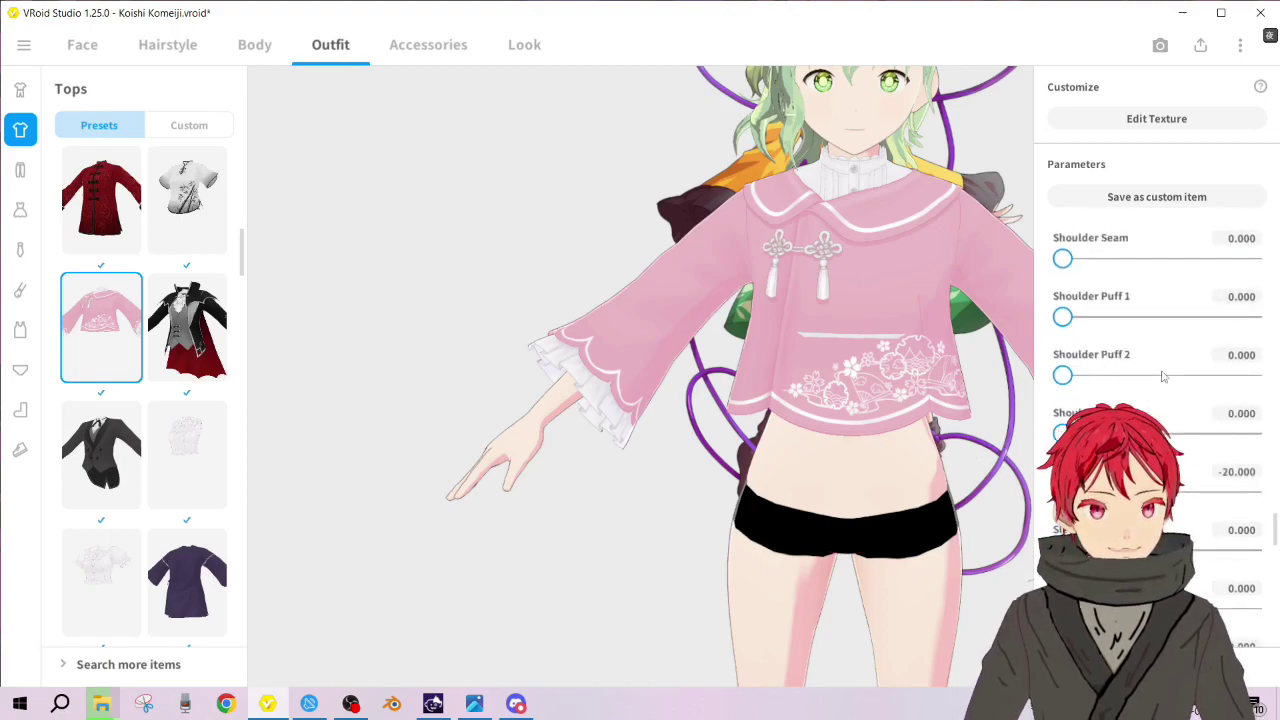
scroll(1163, 376, "up", 8)
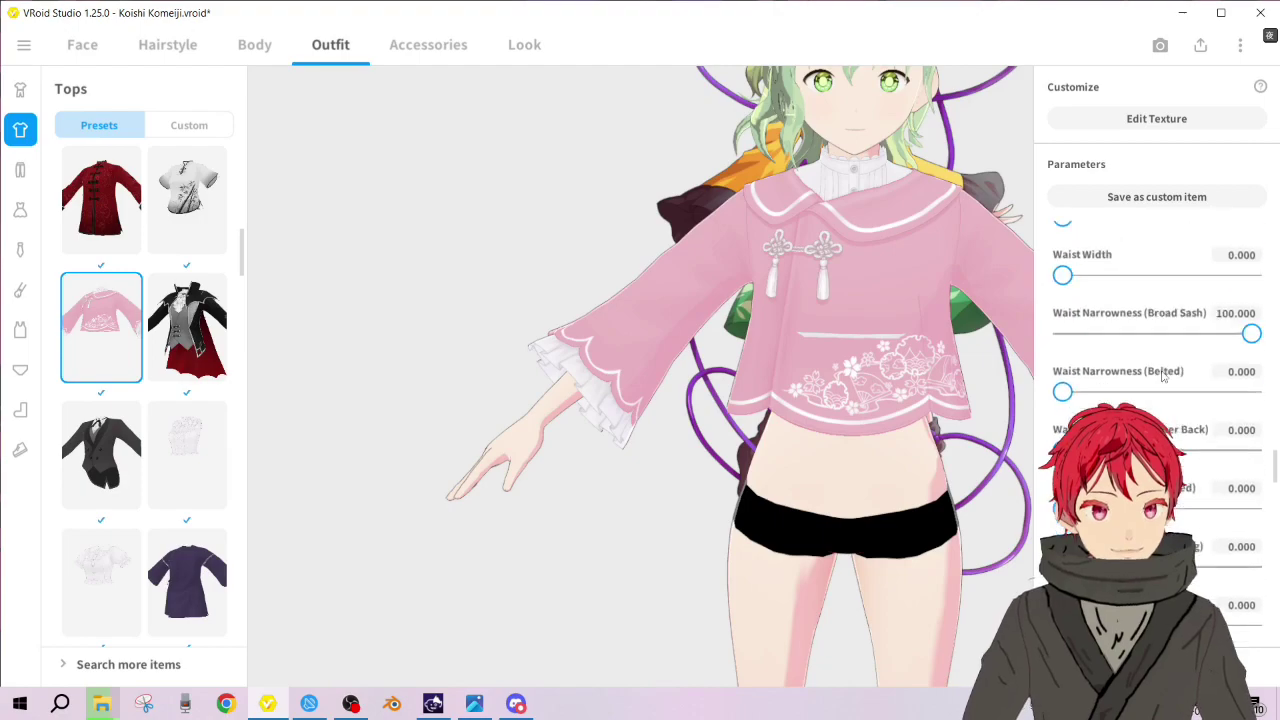
scroll(1163, 376, "up", 10)
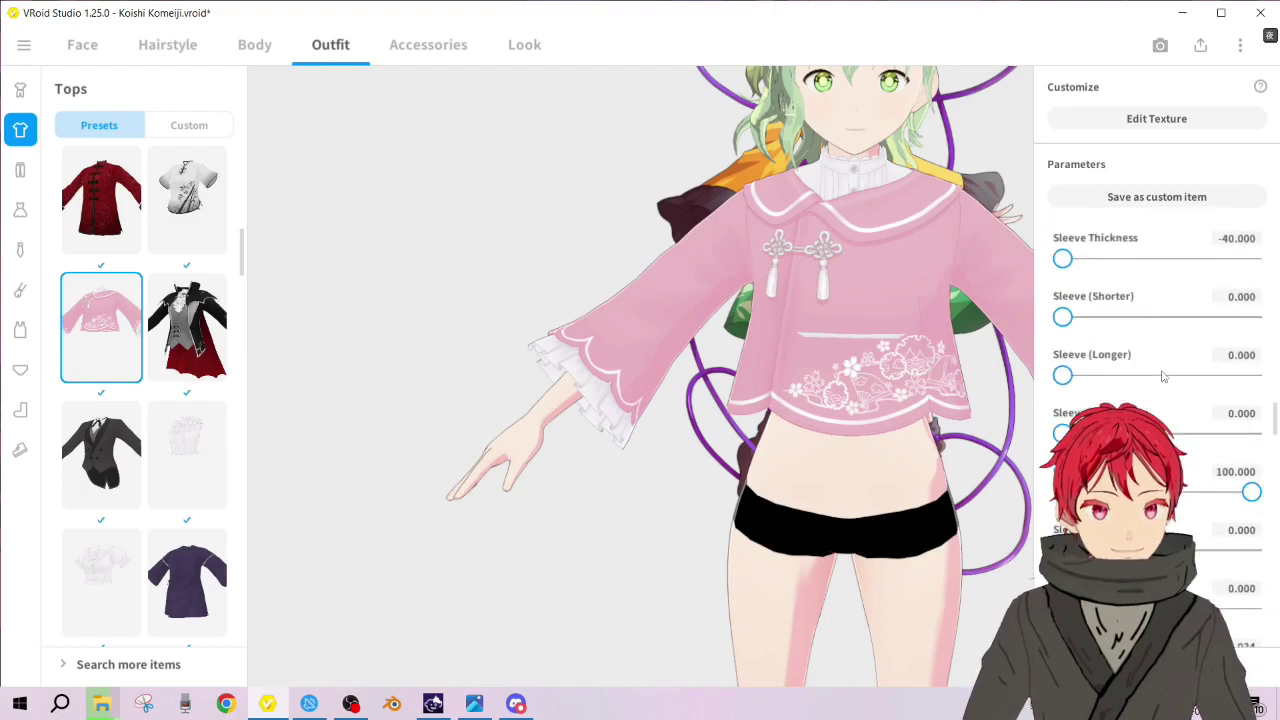
scroll(1163, 376, "up", 5)
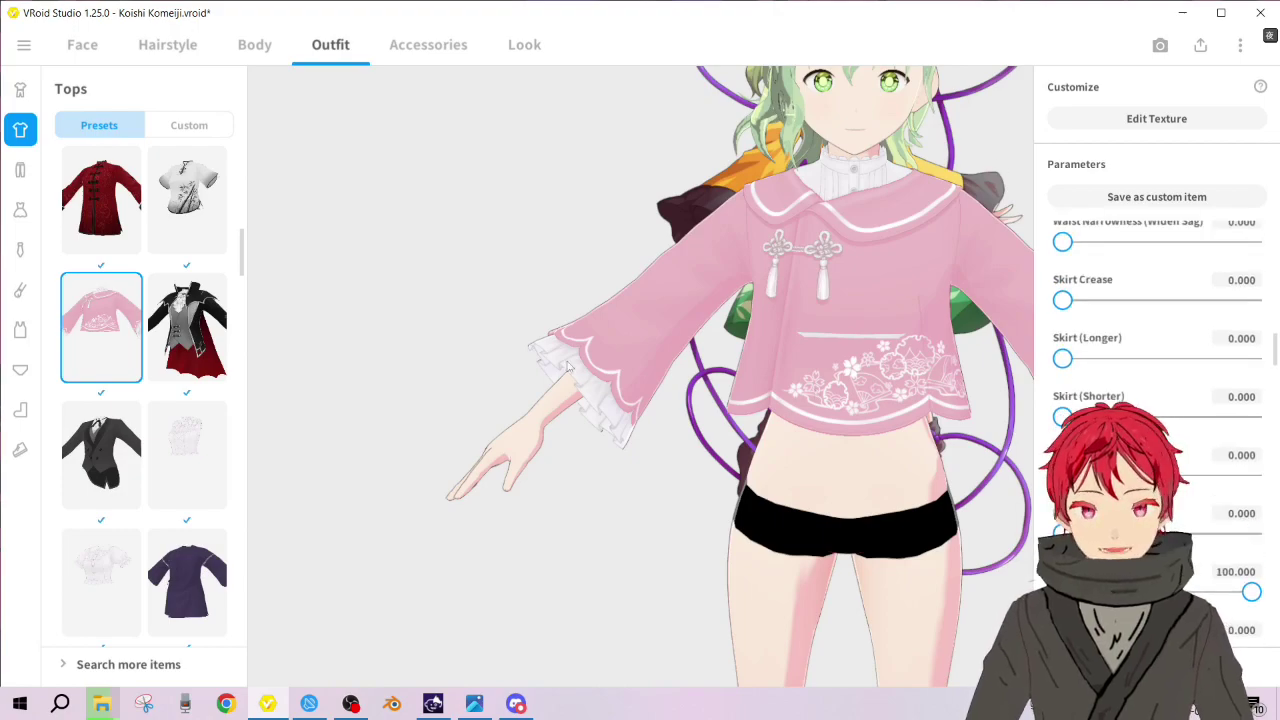
scroll(1277, 485, "up", 2)
scroll(1230, 445, "down", 10)
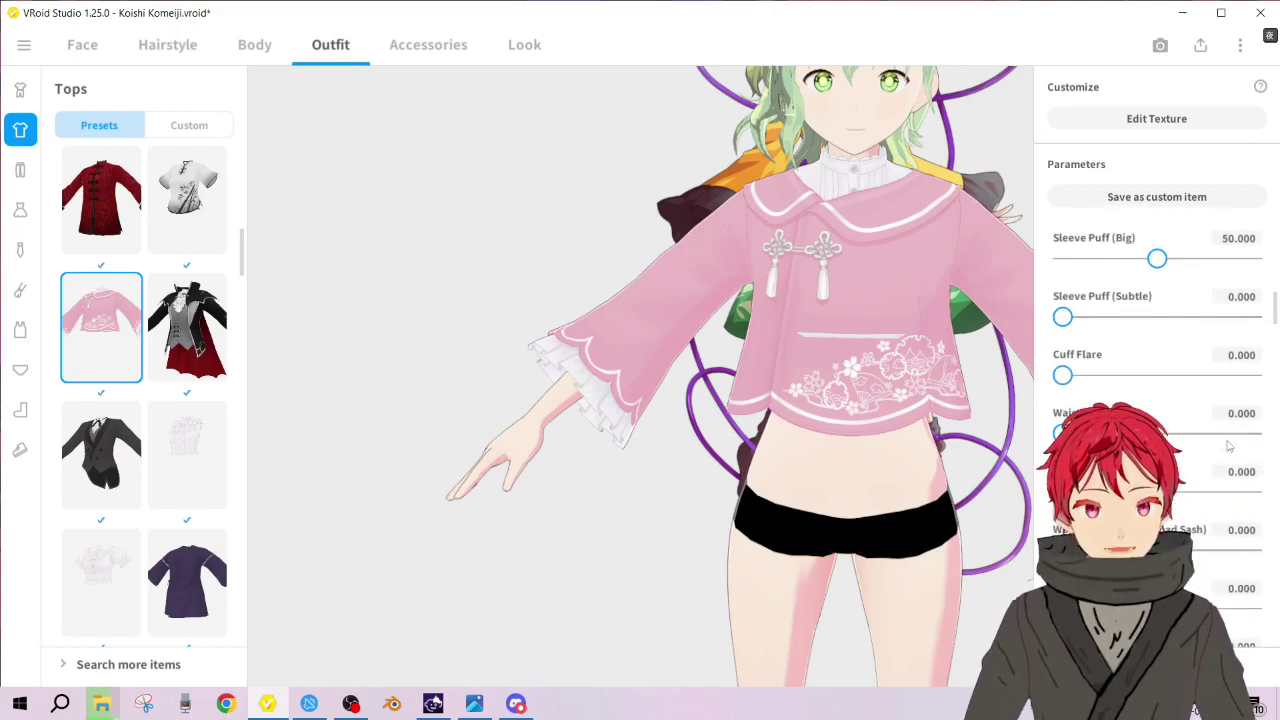
scroll(1230, 445, "up", 3)
scroll(1230, 445, "up", 1)
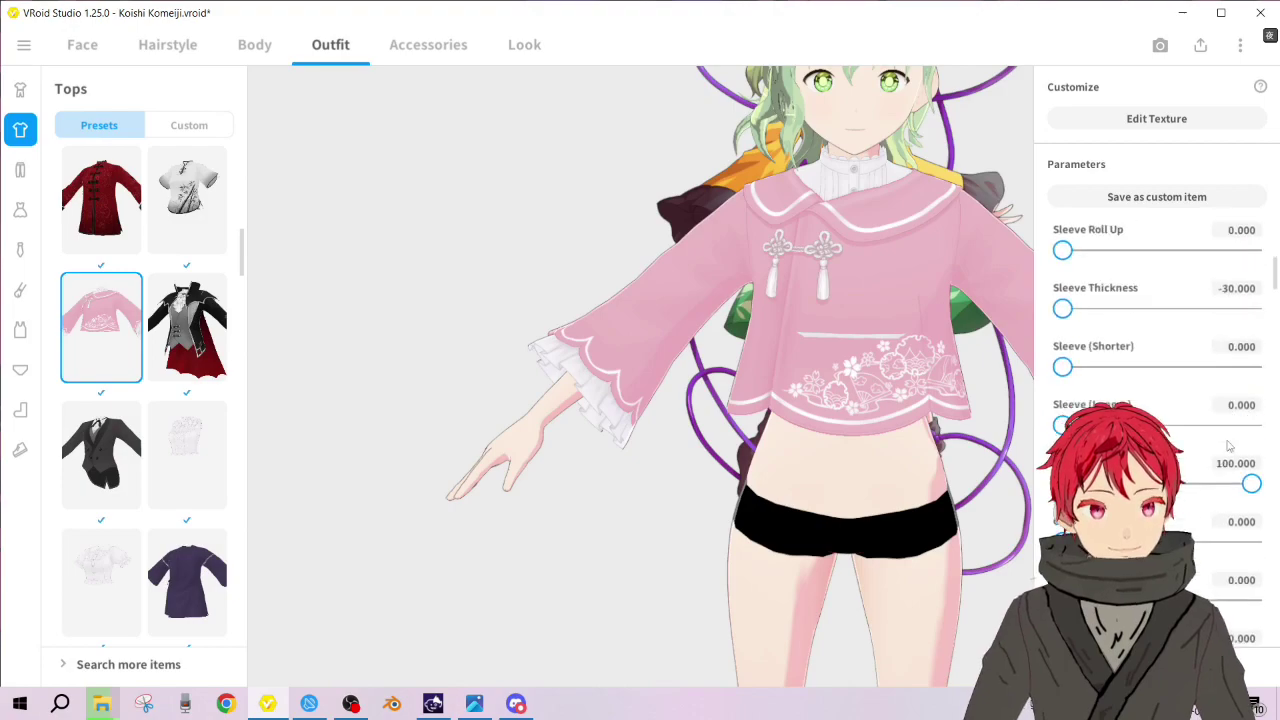
Set Volume to 0 in the pink top's first parameter group
scroll(1113, 319, "up", 3)
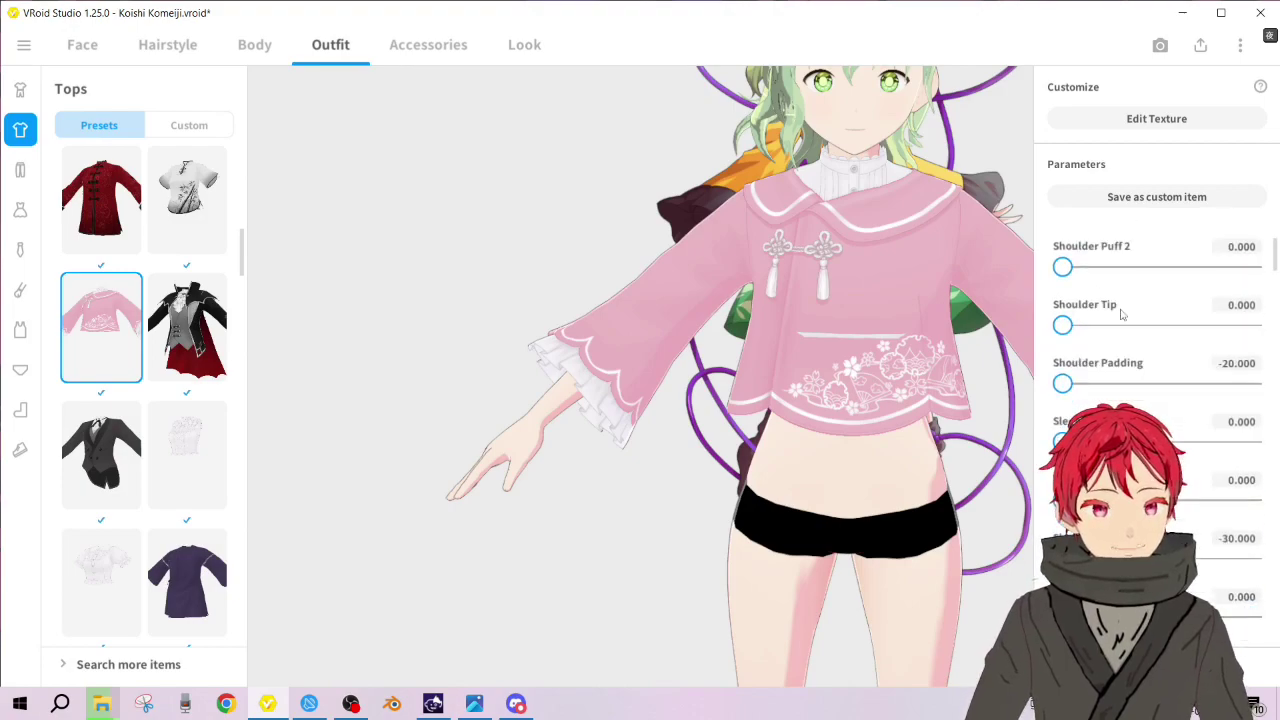
scroll(1110, 318, "up", 1)
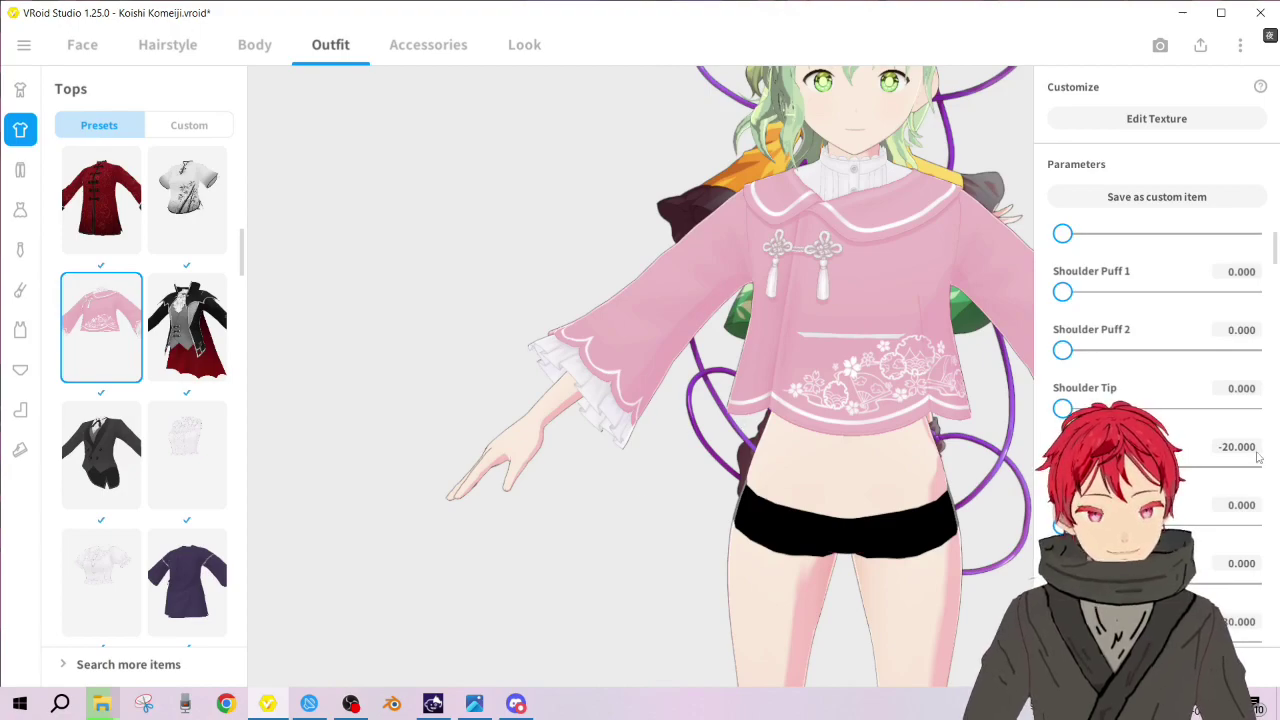
scroll(1258, 456, "up", 2)
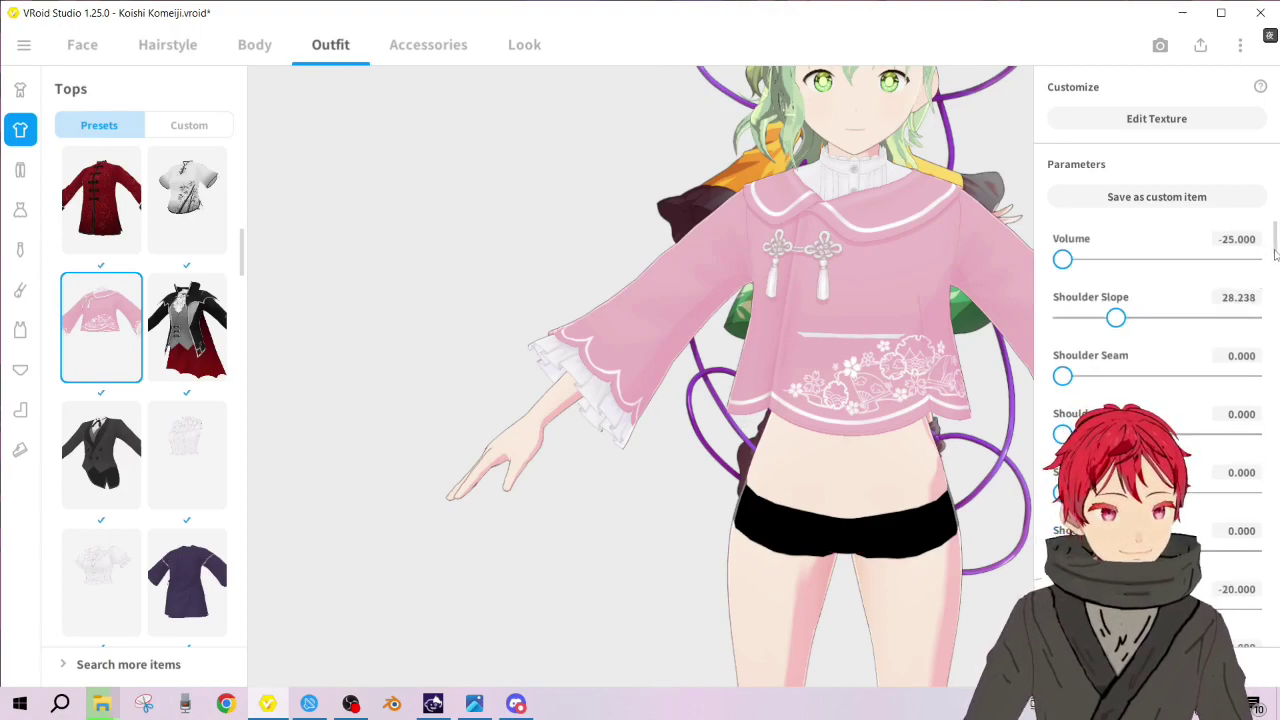
mouse_move(1064, 262)
left_mouse_down()
mouse_move(1123, 260)
mouse_move(1063, 260)
left_mouse_up()
Try a different Sleeve Width in the pink top's first parameter group and return it to 100
scroll(1063, 262, "down", 1)
scroll(1157, 420, "down", 5)
scroll(1157, 300, "down", 2)
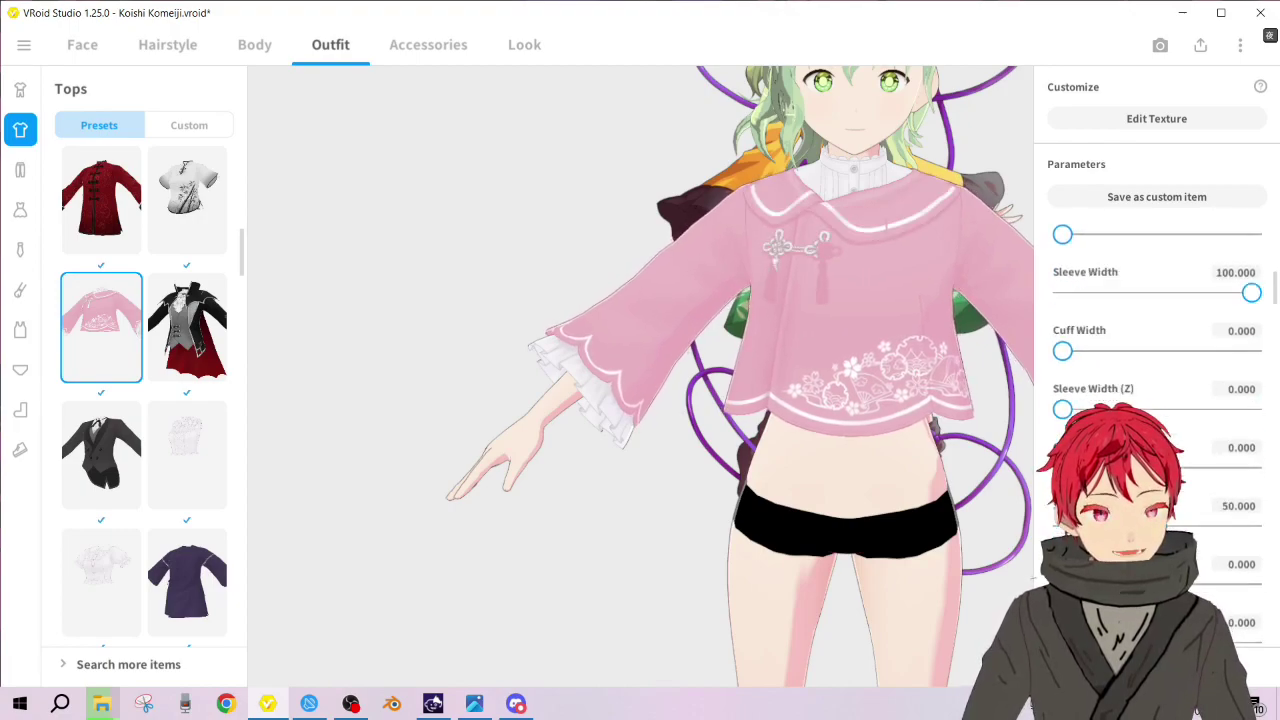
scroll(1157, 300, "up", 2)
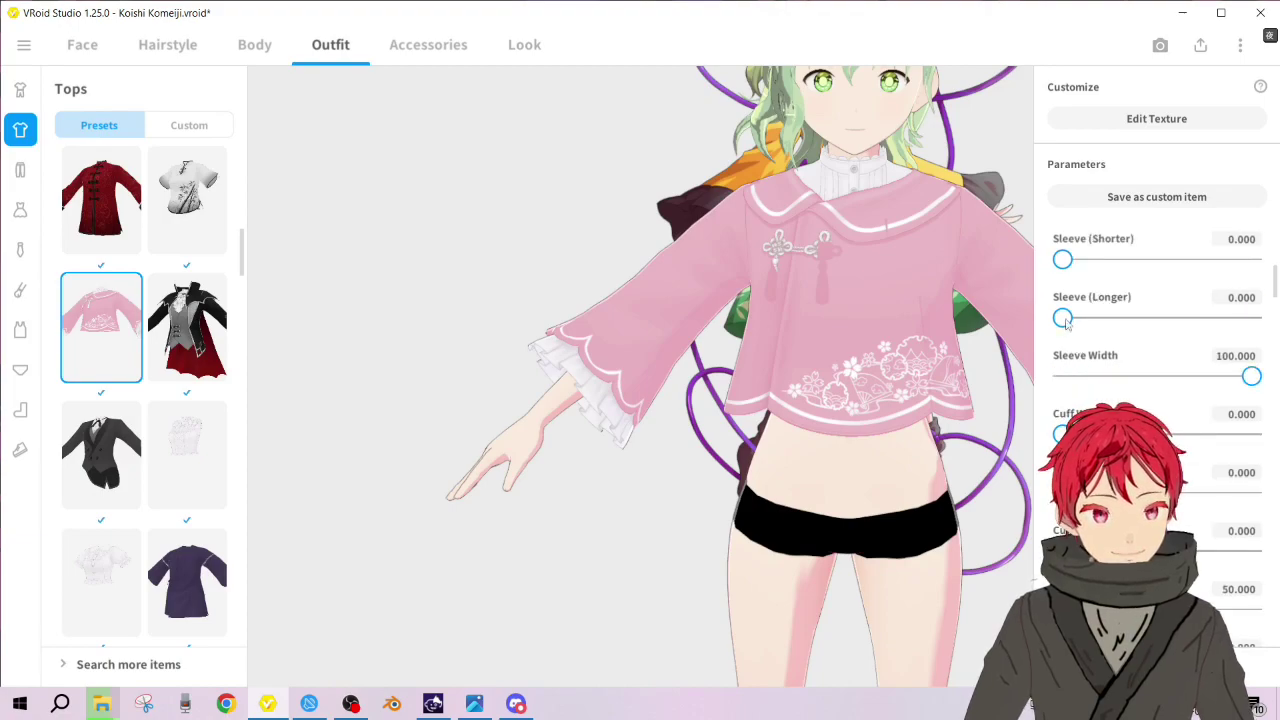
left_click_drag(1253, 378, 1278, 398)
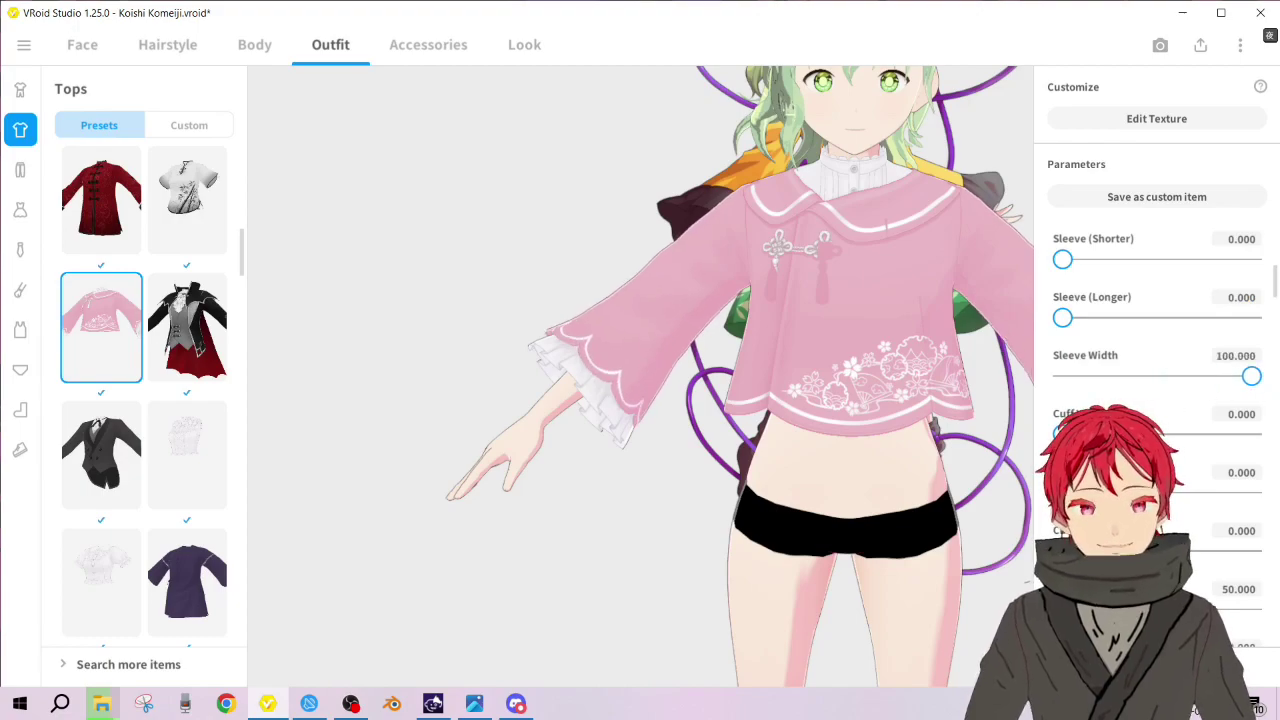
Open the top's texture for editing without saving, then paint a #333333 test stroke on the ruffled cuff and undo it
left_click(1189, 120)
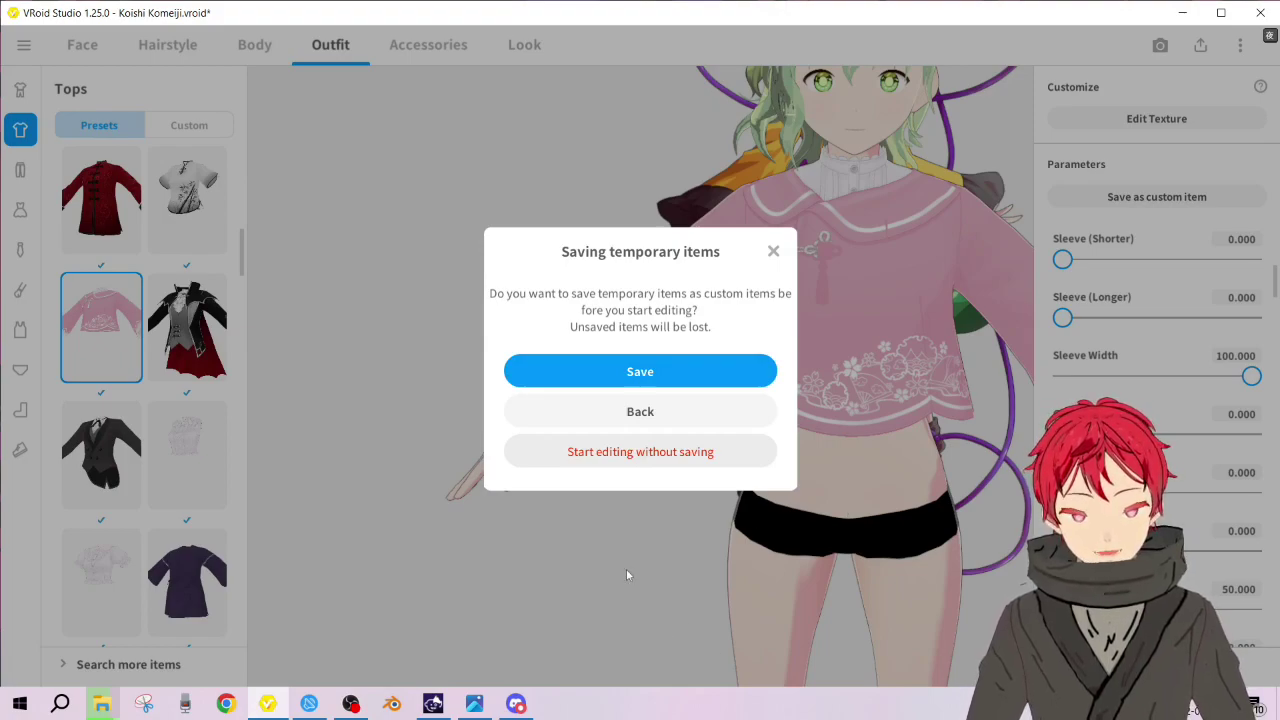
left_click(640, 451)
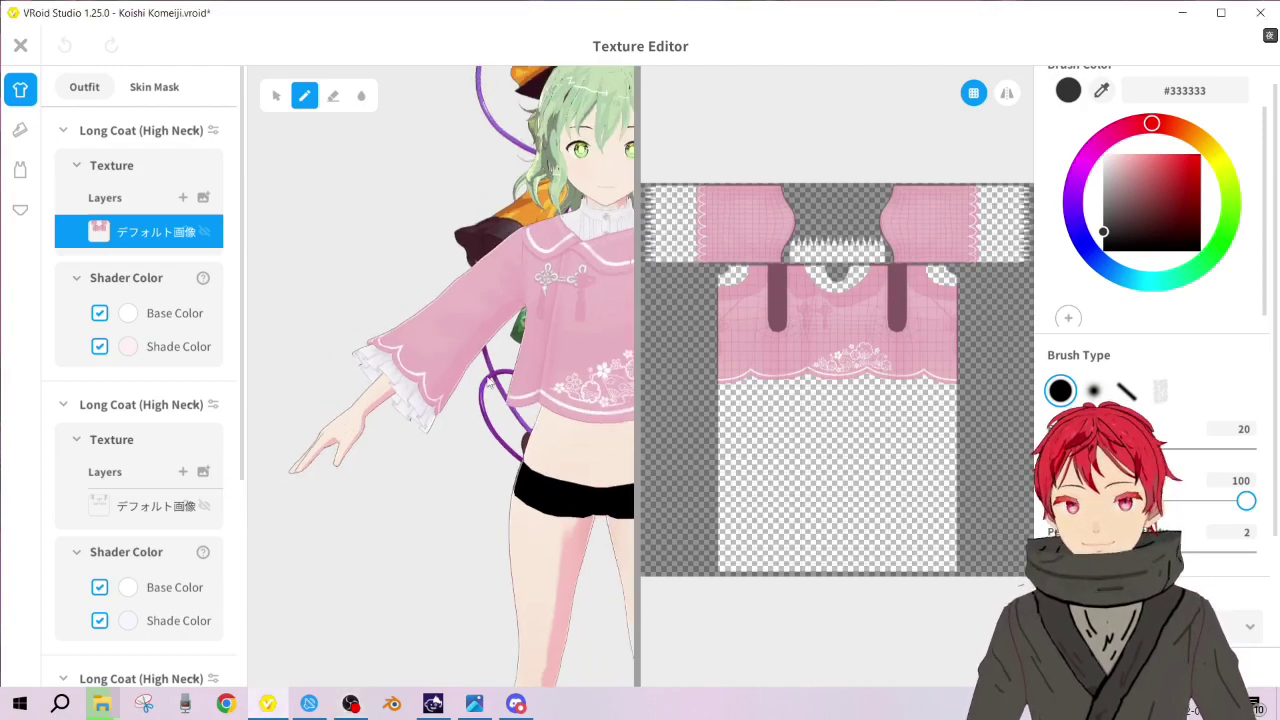
scroll(441, 349, "up", 5)
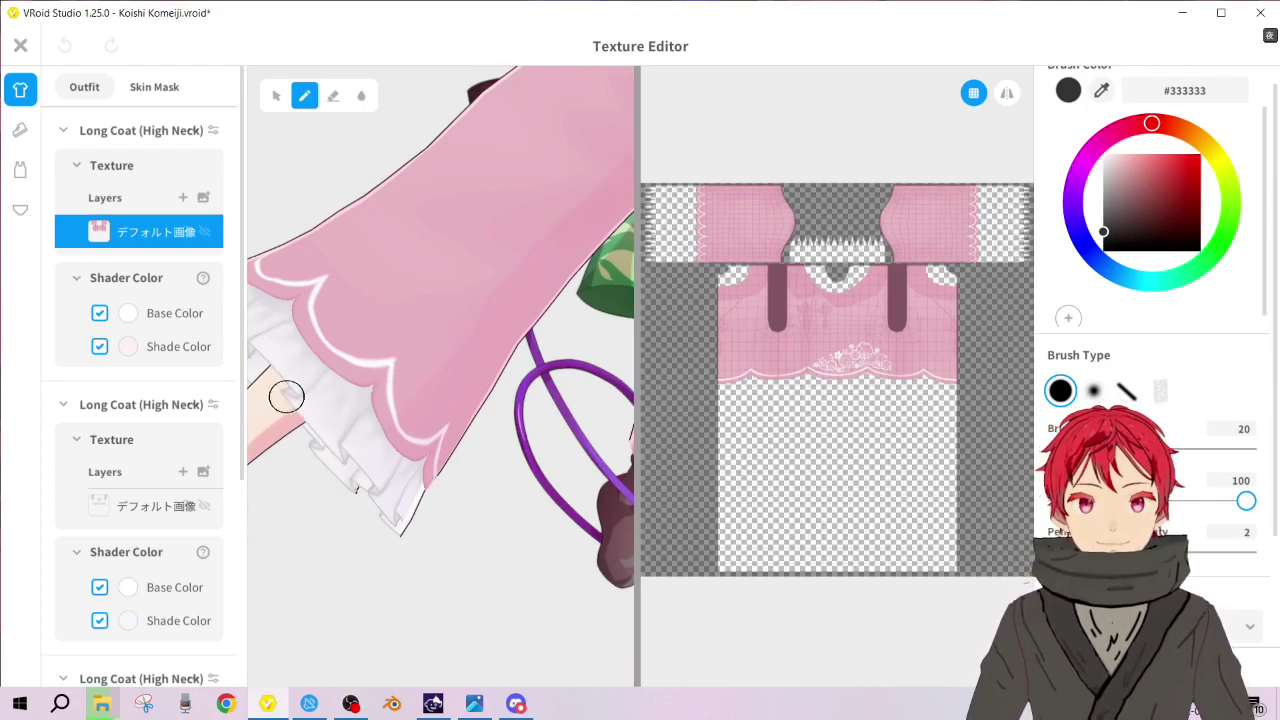
left_click_drag(320, 420, 389, 474)
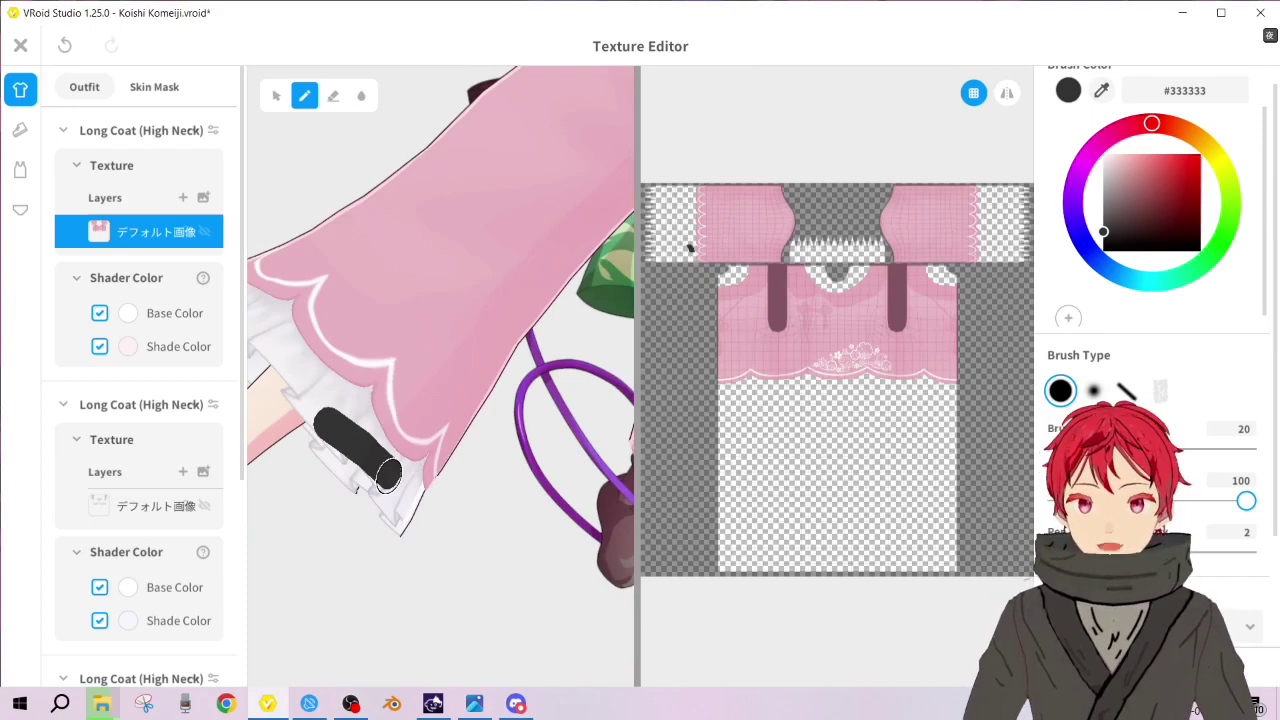
key("ctrl+z")
scroll(389, 476, "down", 4)
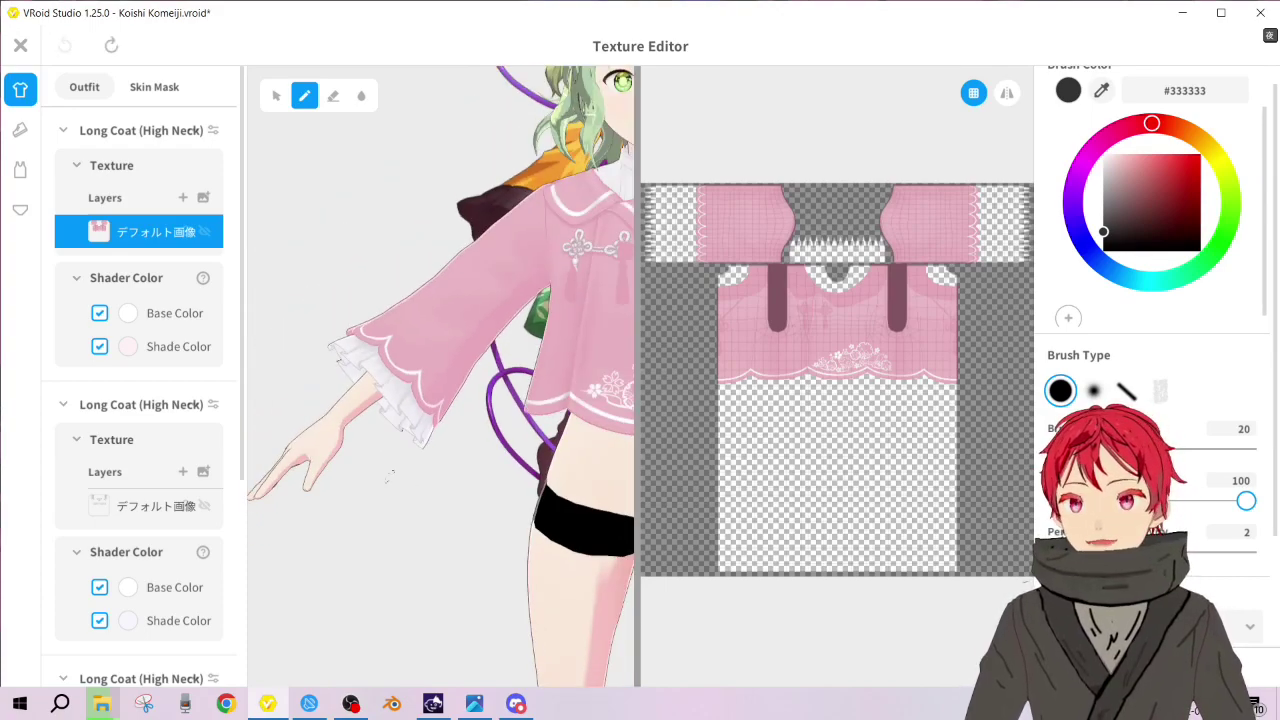
Examine the texture layers of the other Long Coat (High Neck) templates and close the Texture Editor without saving
left_click(165, 512)
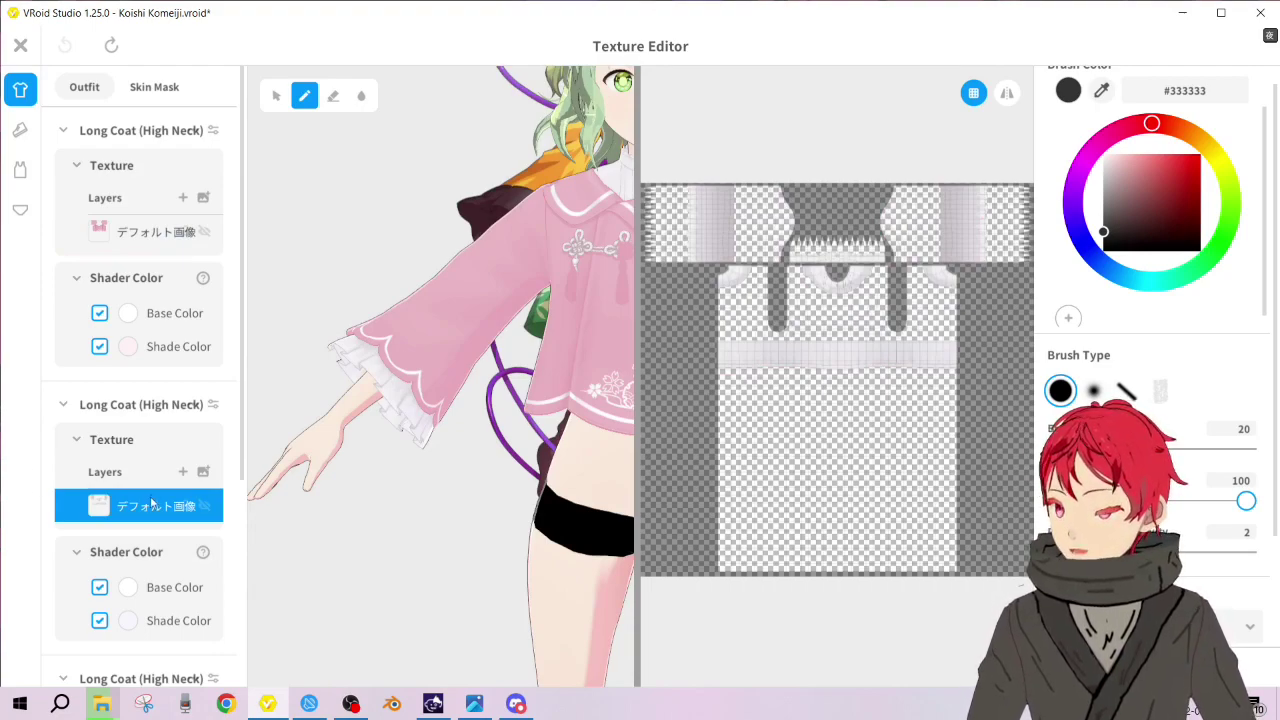
scroll(148, 508, "down", 2)
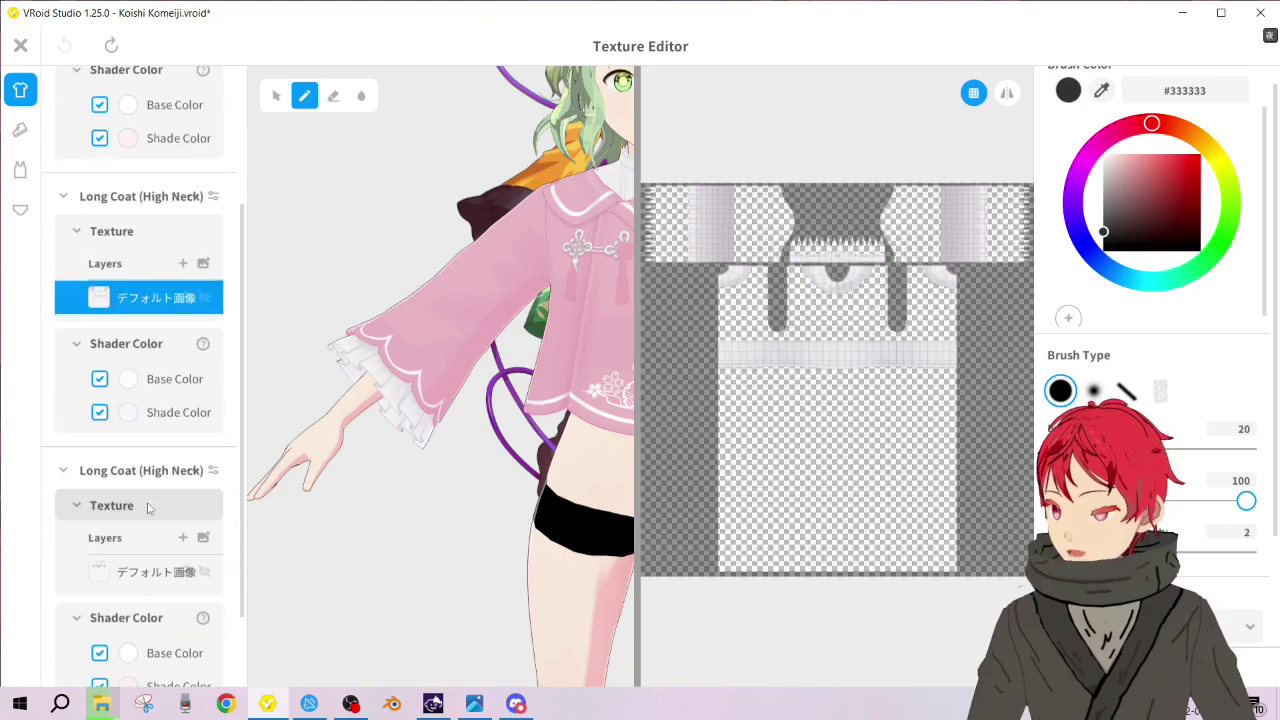
scroll(148, 508, "down", 2)
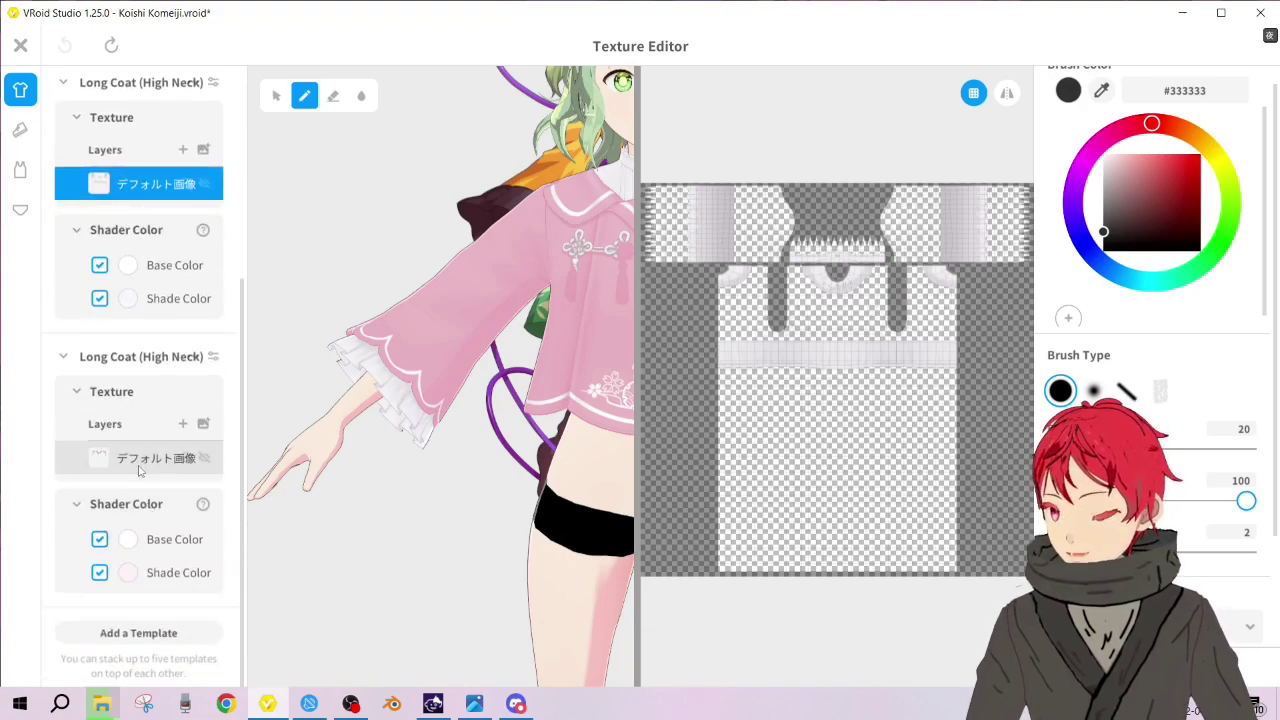
left_click(140, 468)
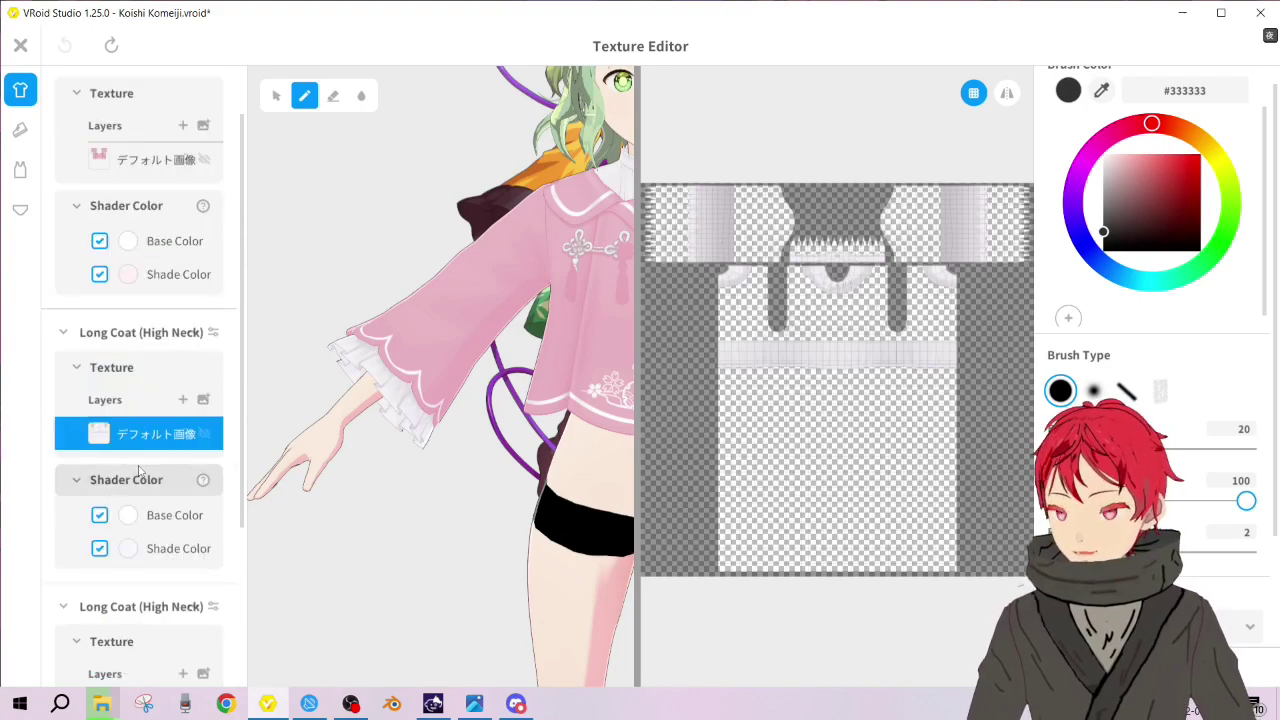
scroll(140, 470, "down", 3)
scroll(140, 470, "up", 4)
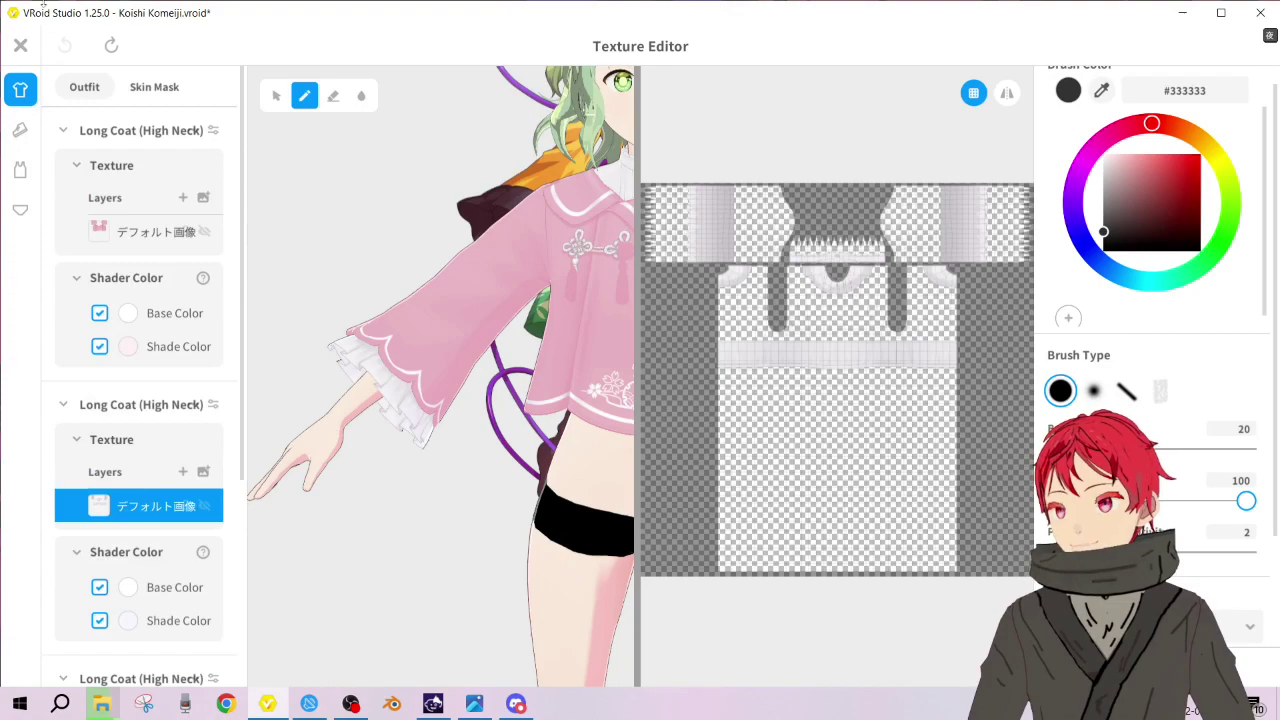
left_click(20, 47)
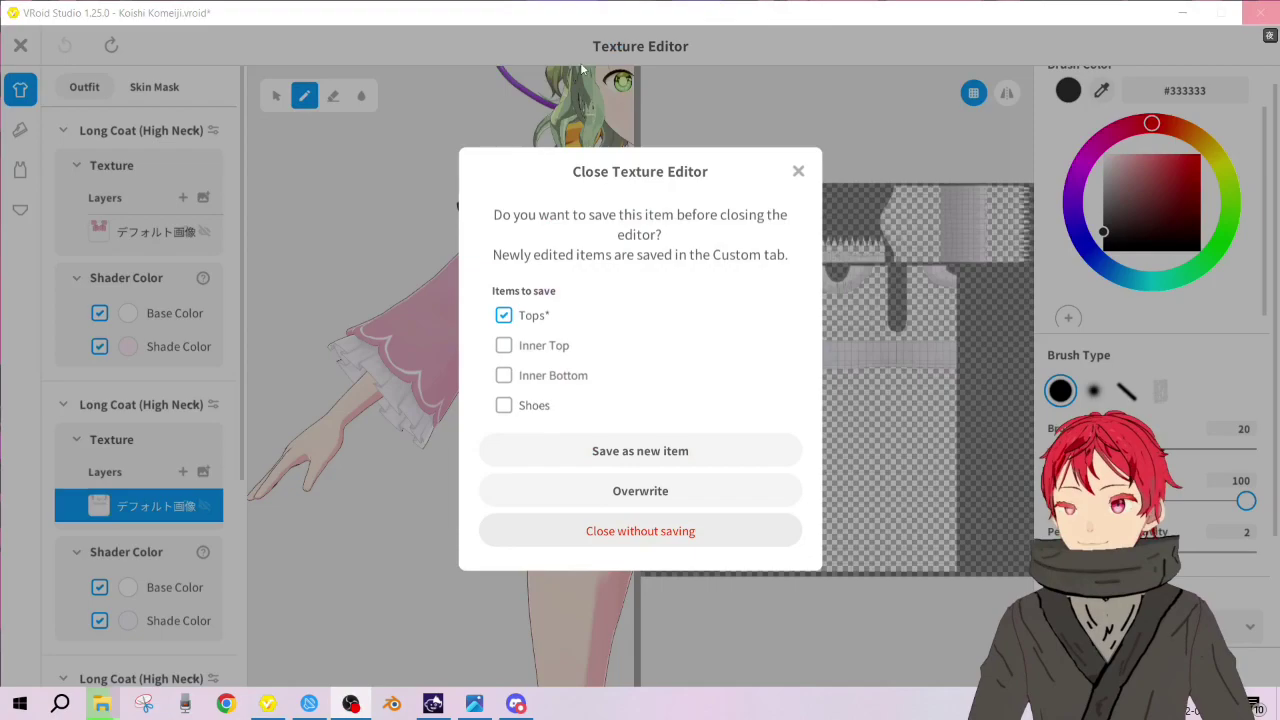
left_click(640, 531)
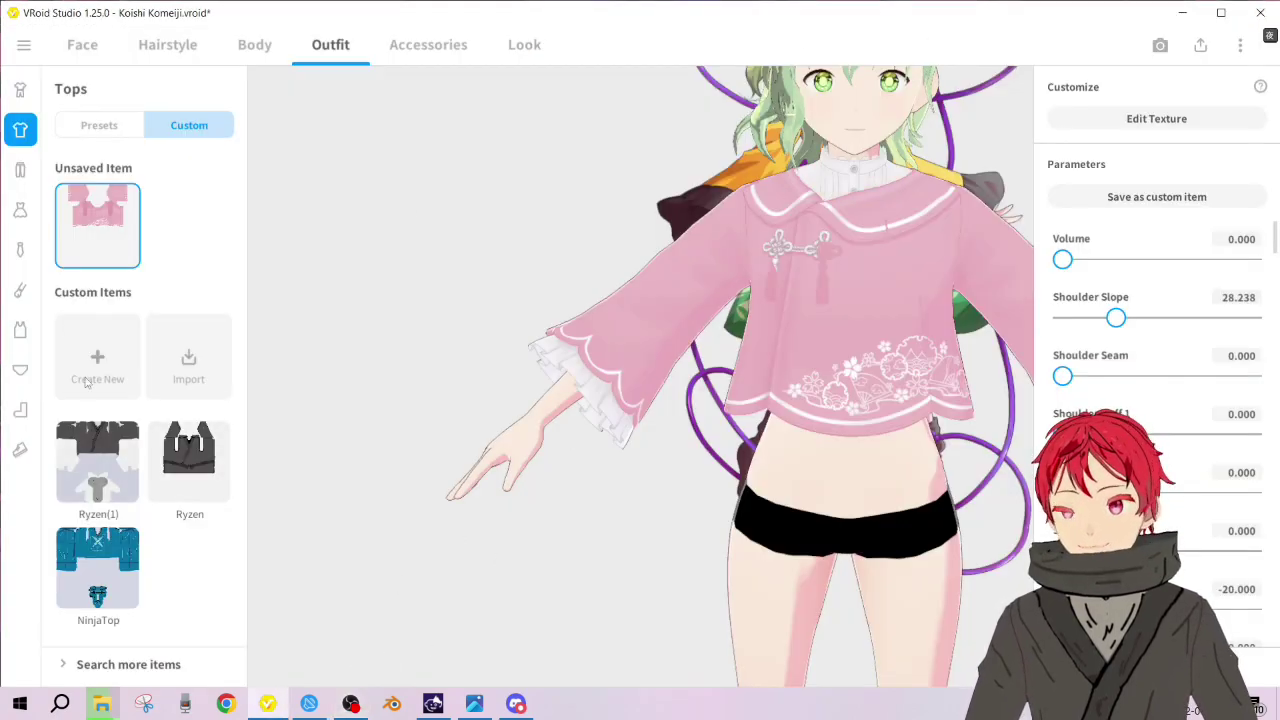
Browse the preset and custom tops, and cancel creating a new custom item
left_click(100, 126)
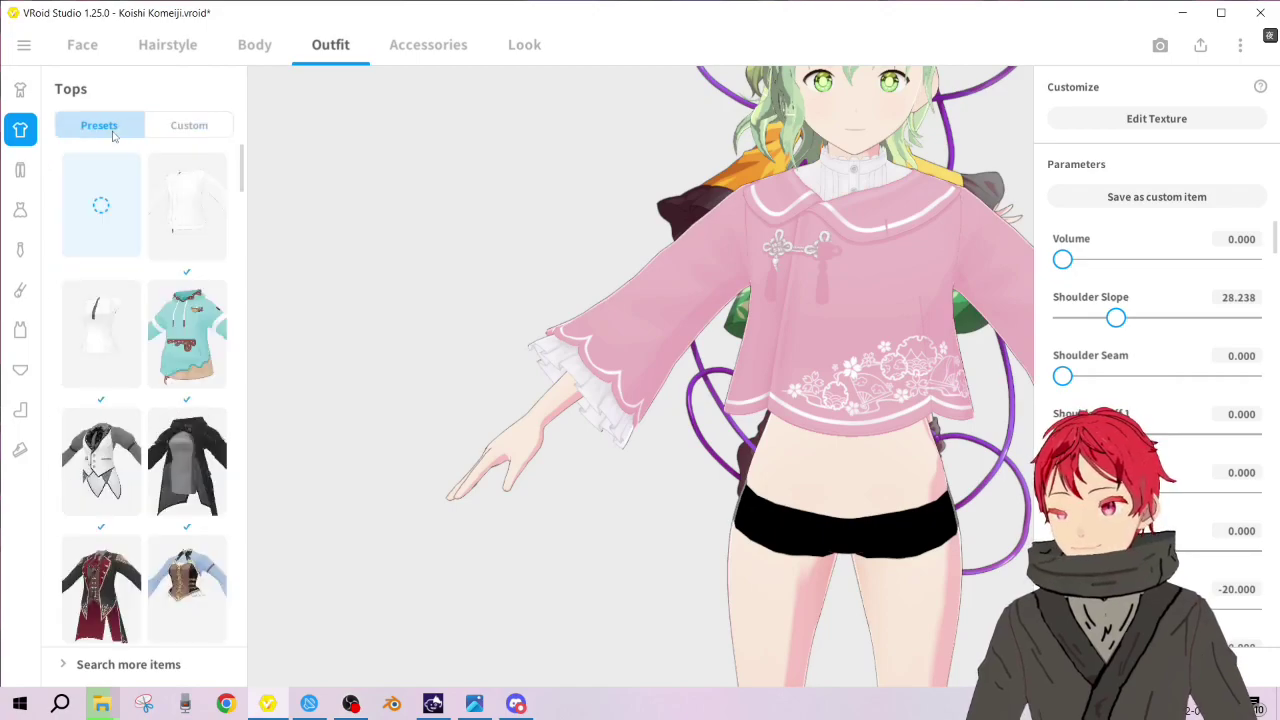
scroll(60, 558, "down", 2)
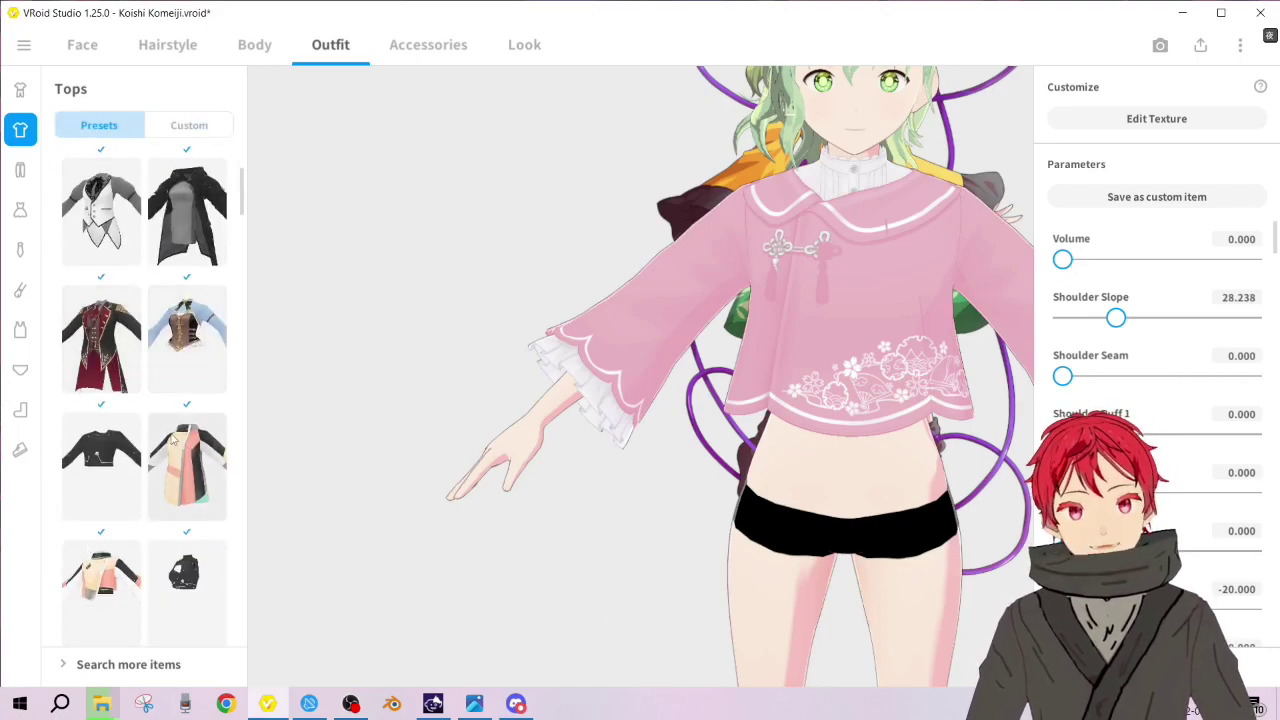
scroll(172, 418, "down", 5)
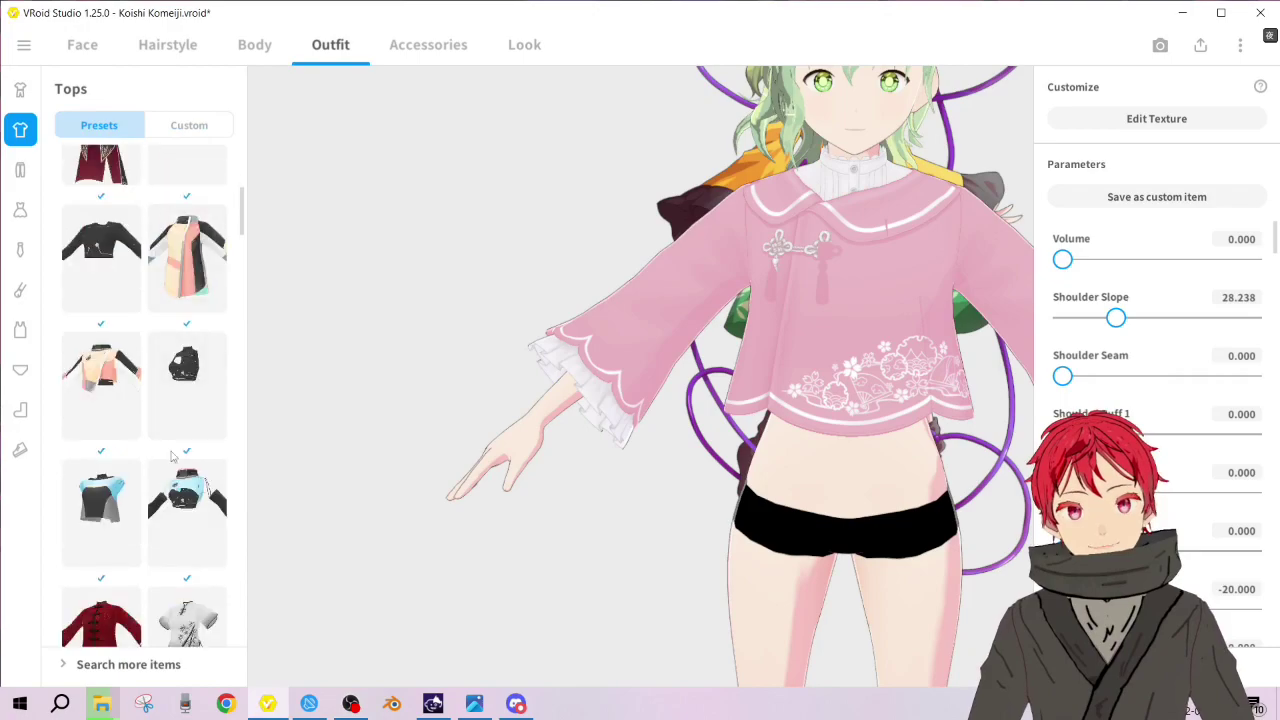
left_click(168, 124)
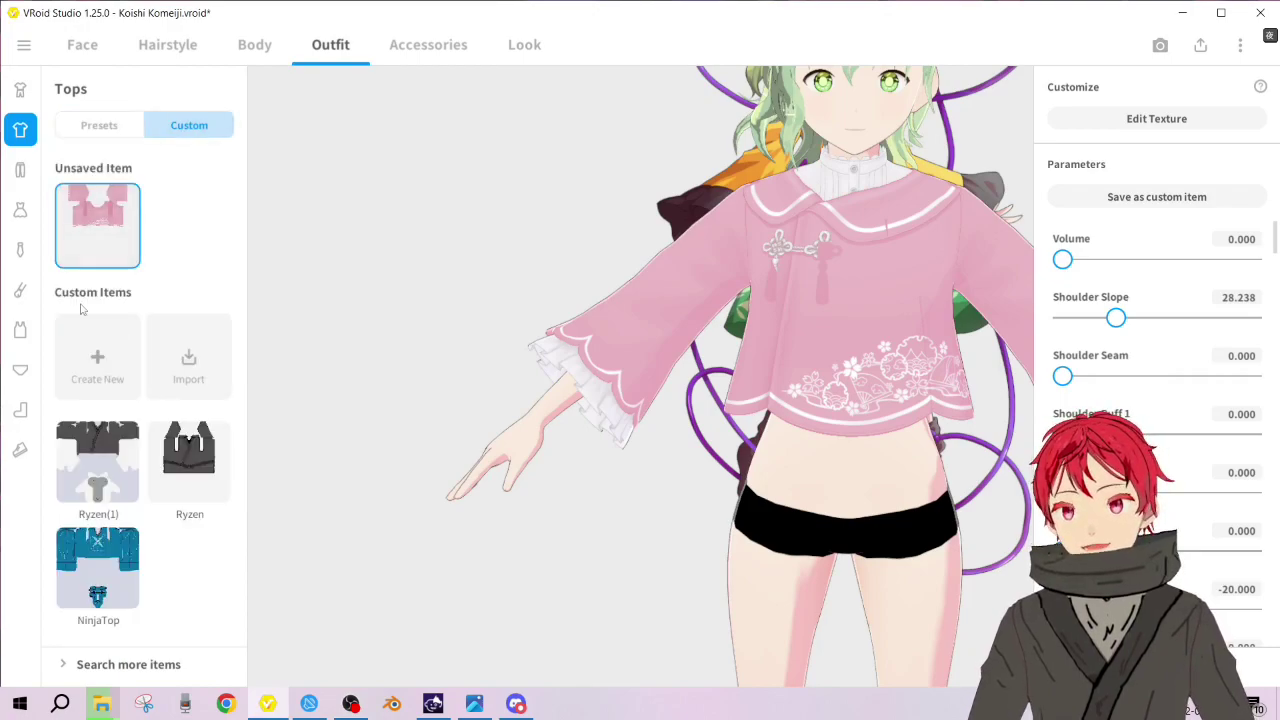
scroll(1238, 443, "down", 5)
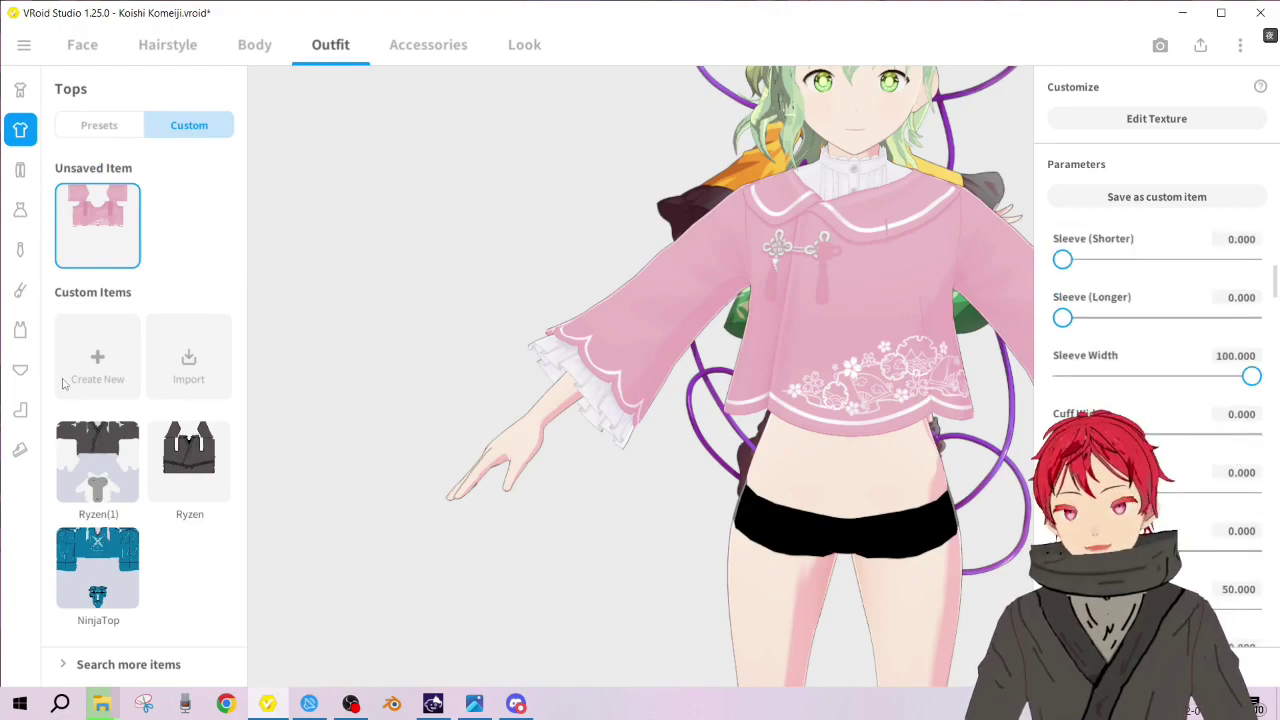
left_click(97, 360)
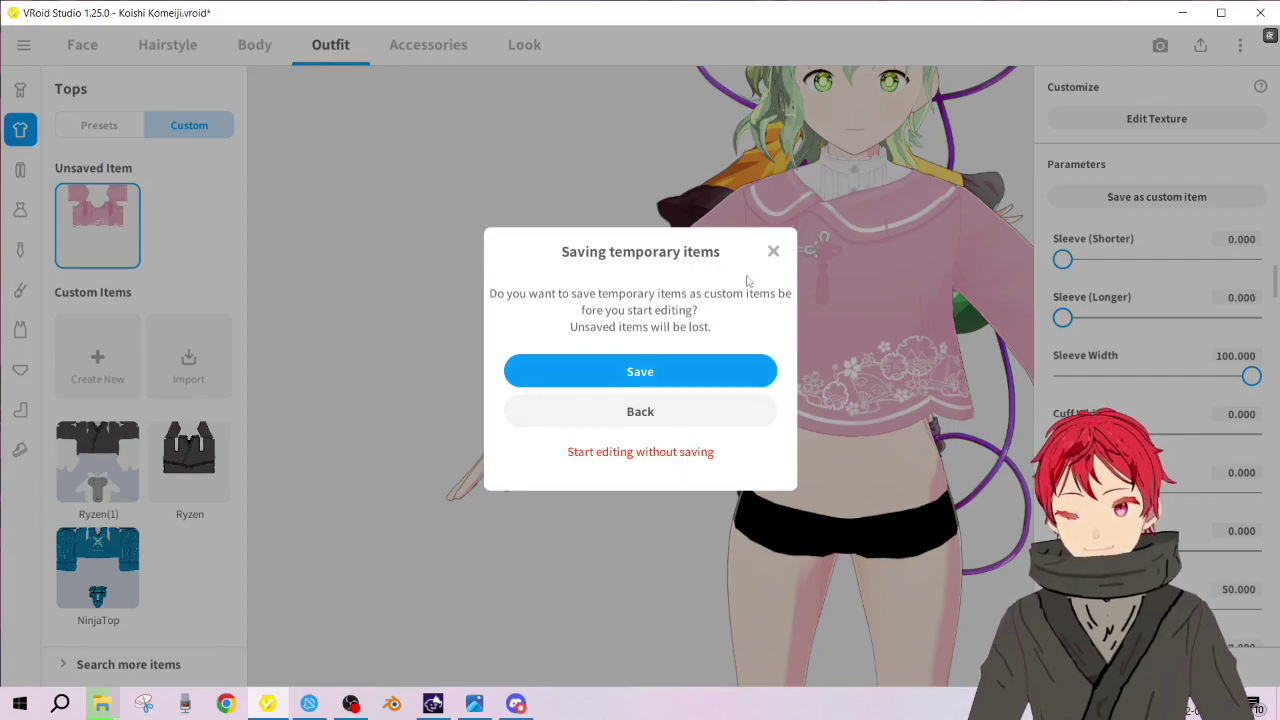
left_click(773, 251)
Try a different Cuff Width in the pink top's second parameter group and return it to 100
right_click_drag(670, 400, 715, 374)
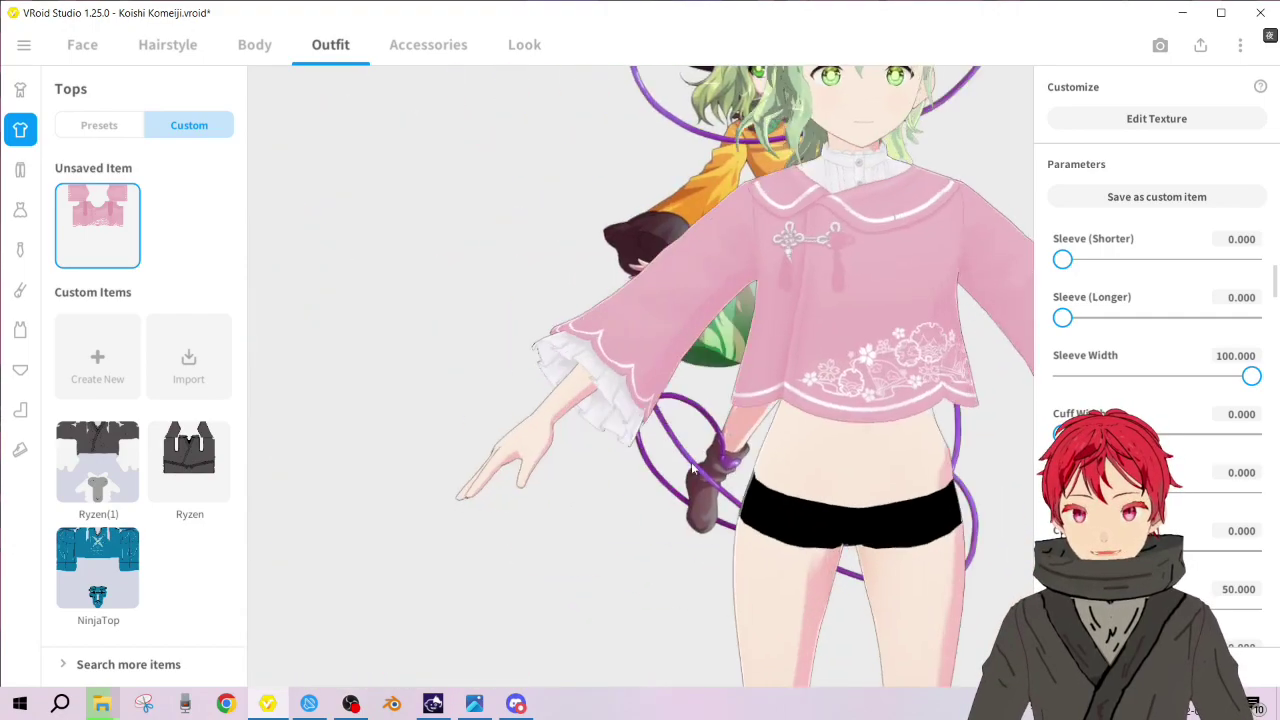
scroll(1150, 450, "down", 2)
scroll(1157, 420, "down", 5)
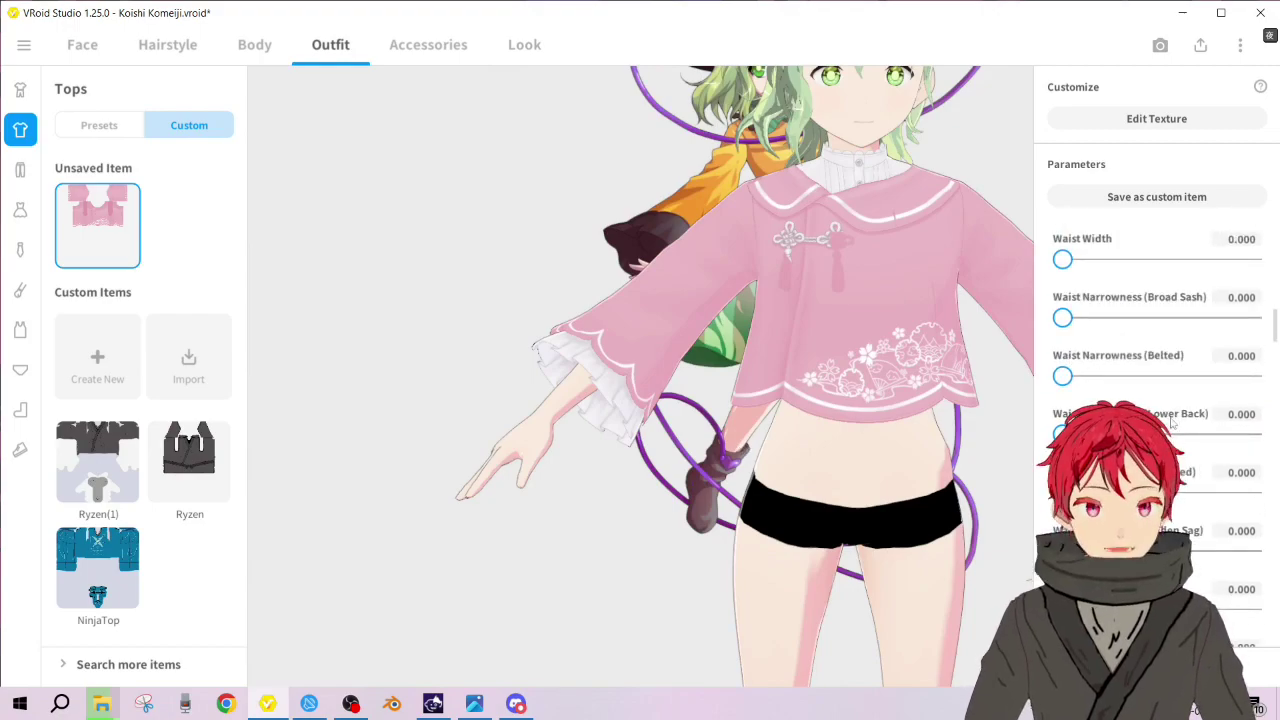
scroll(1172, 424, "down", 1)
scroll(1157, 420, "down", 4)
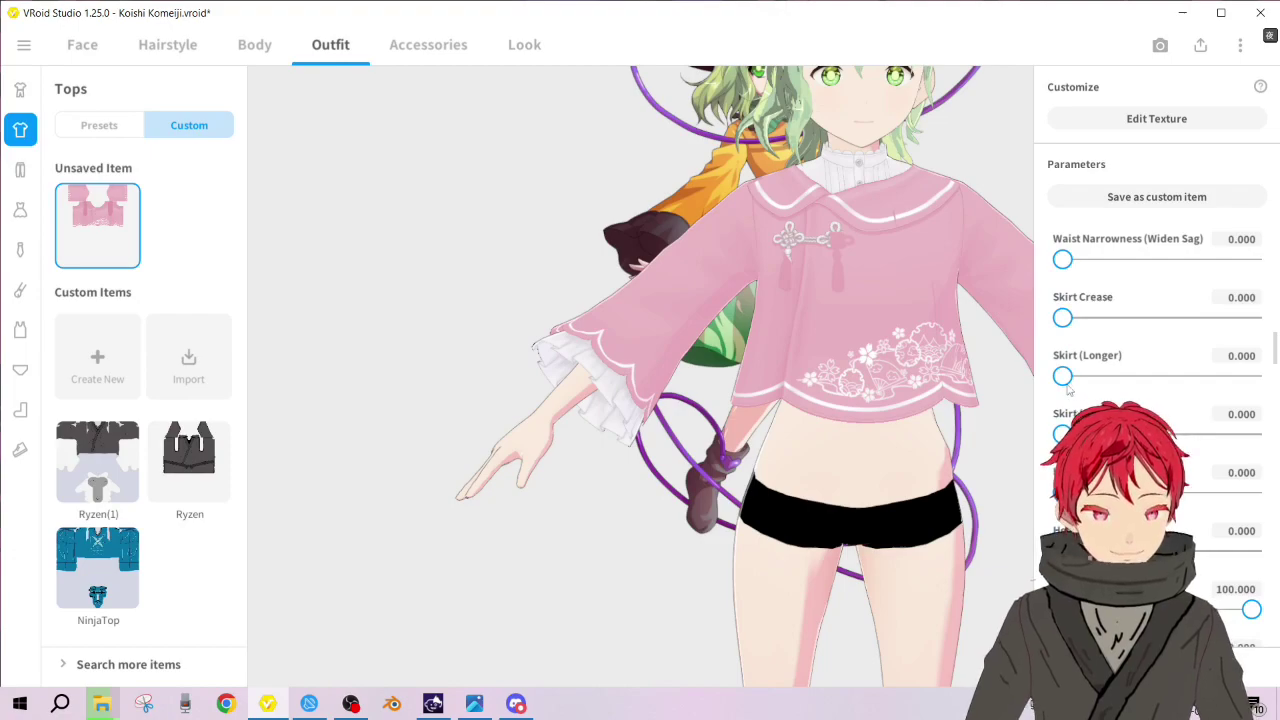
scroll(1157, 420, "up", 10)
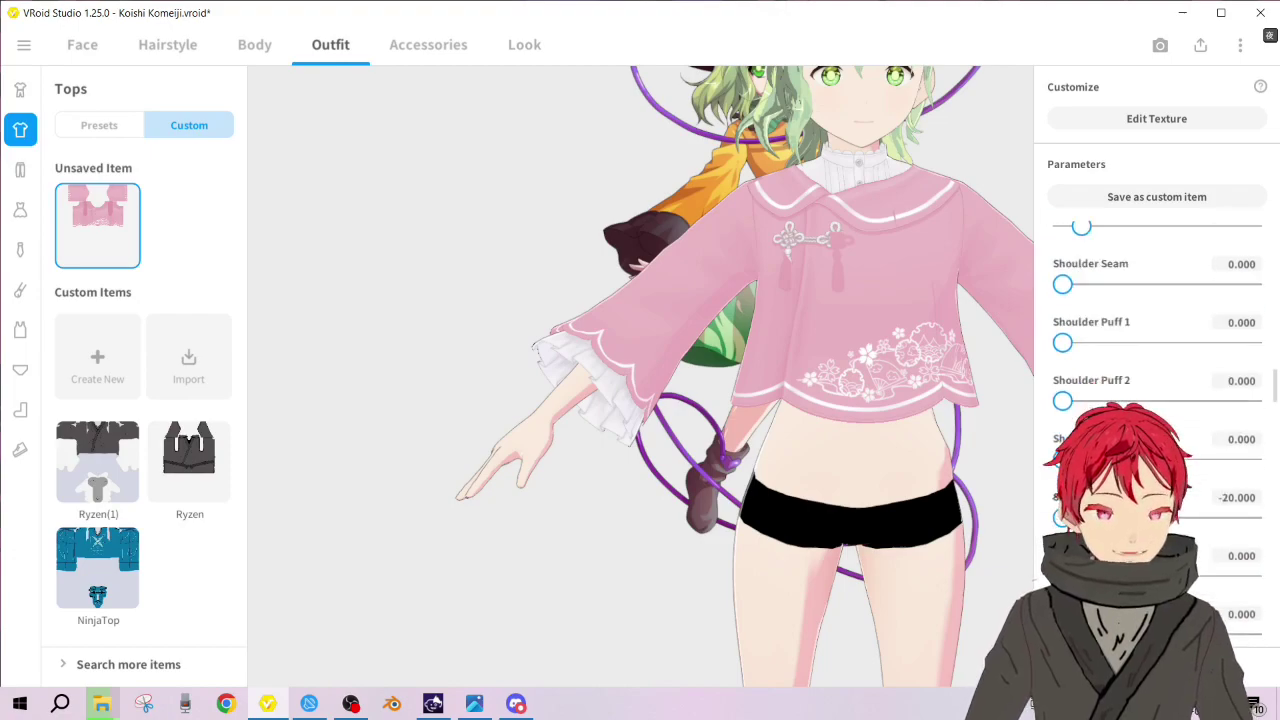
scroll(1157, 420, "down", 4)
scroll(1157, 420, "up", 3)
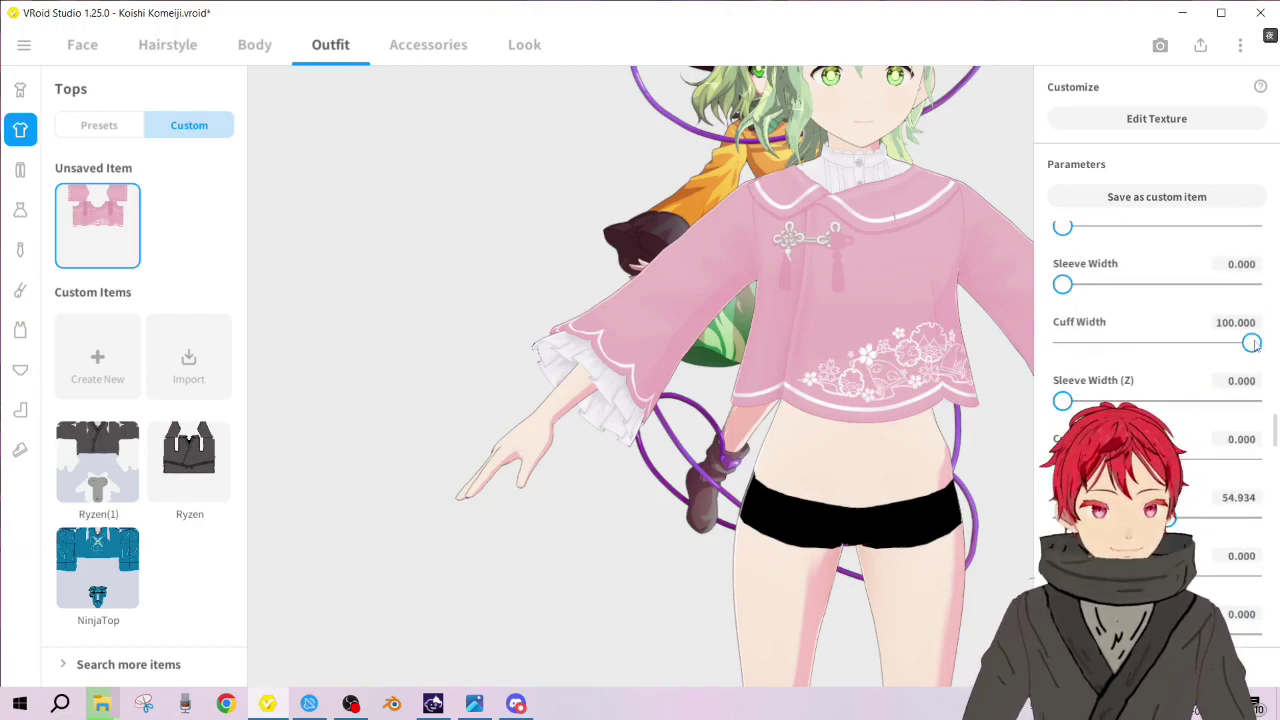
left_click_drag(1213, 347, 1258, 350)
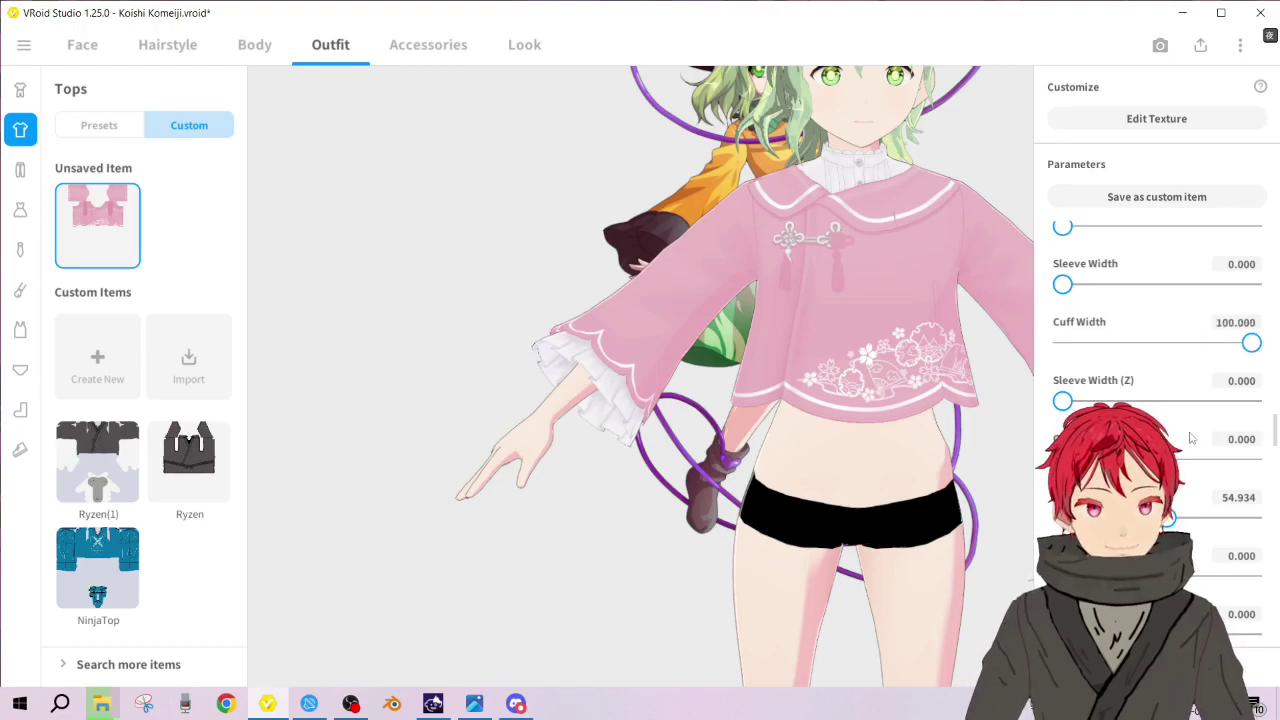
Try different Waist Width amounts in the pink top's second parameter group and return the value to 0
scroll(1218, 508, "down", 1)
scroll(1218, 508, "down", 3)
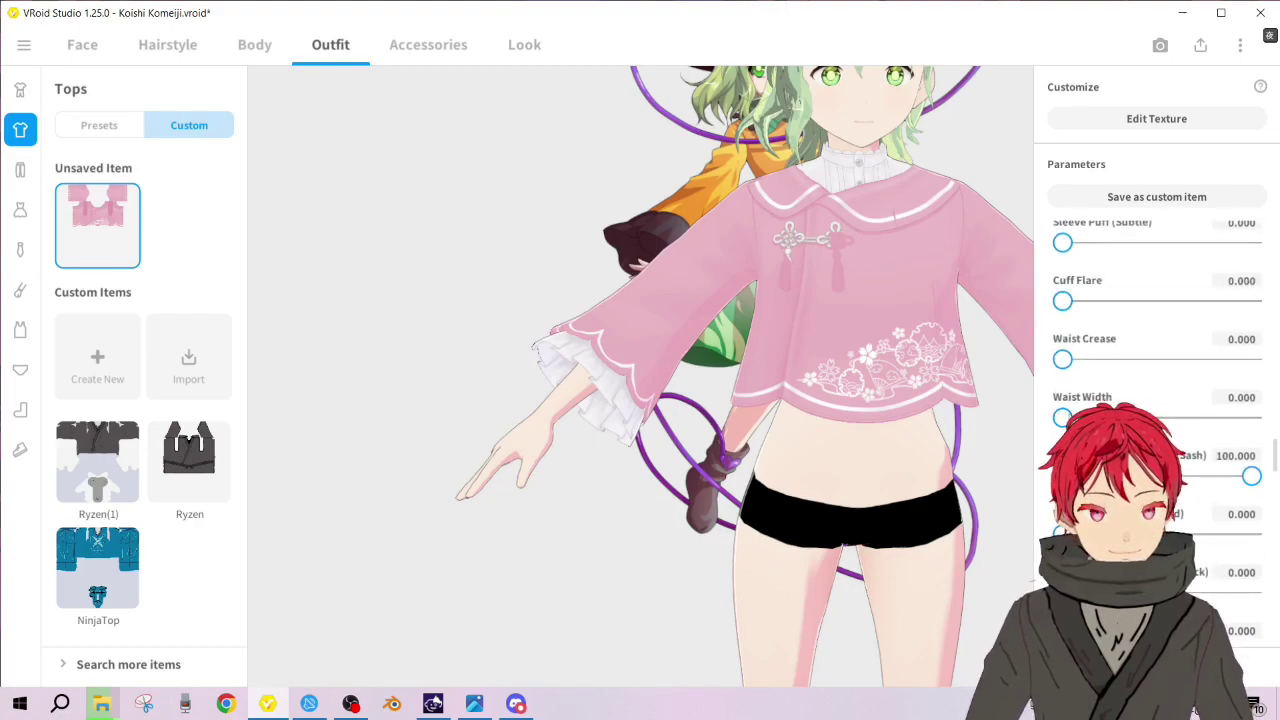
left_click_drag(1062, 418, 1063, 418)
left_click_drag(1156, 418, 1157, 418)
left_click_drag(1035, 436, 1027, 436)
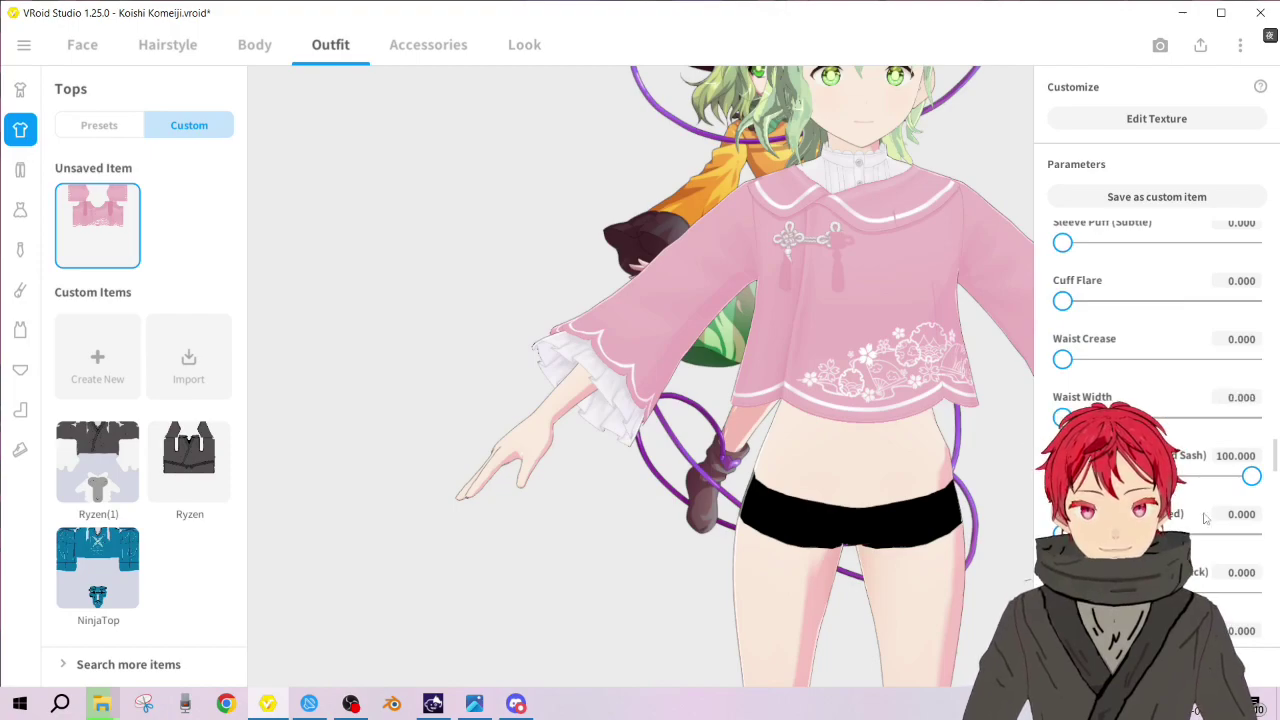
Try a different Volume in the pink top's third parameter group and return it to 0
scroll(1205, 517, "down", 3)
scroll(1157, 420, "down", 3)
scroll(1157, 420, "down", 2)
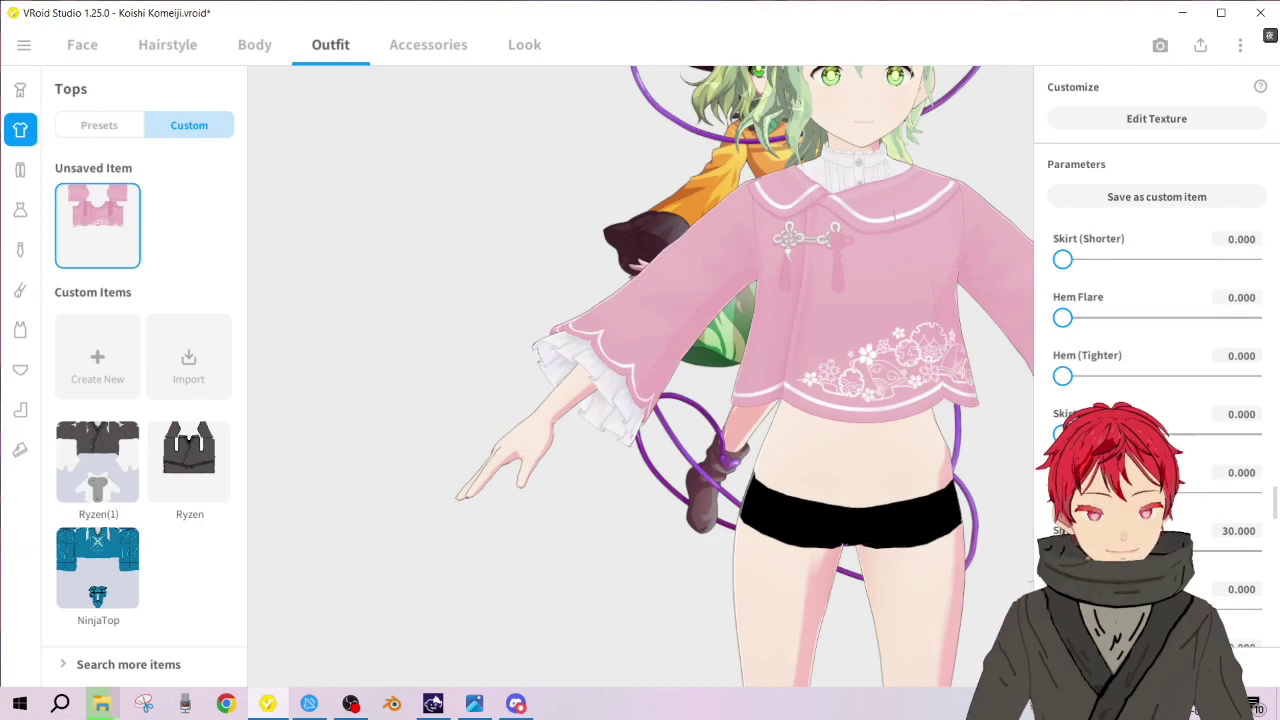
left_click_drag(1062, 491, 1042, 507)
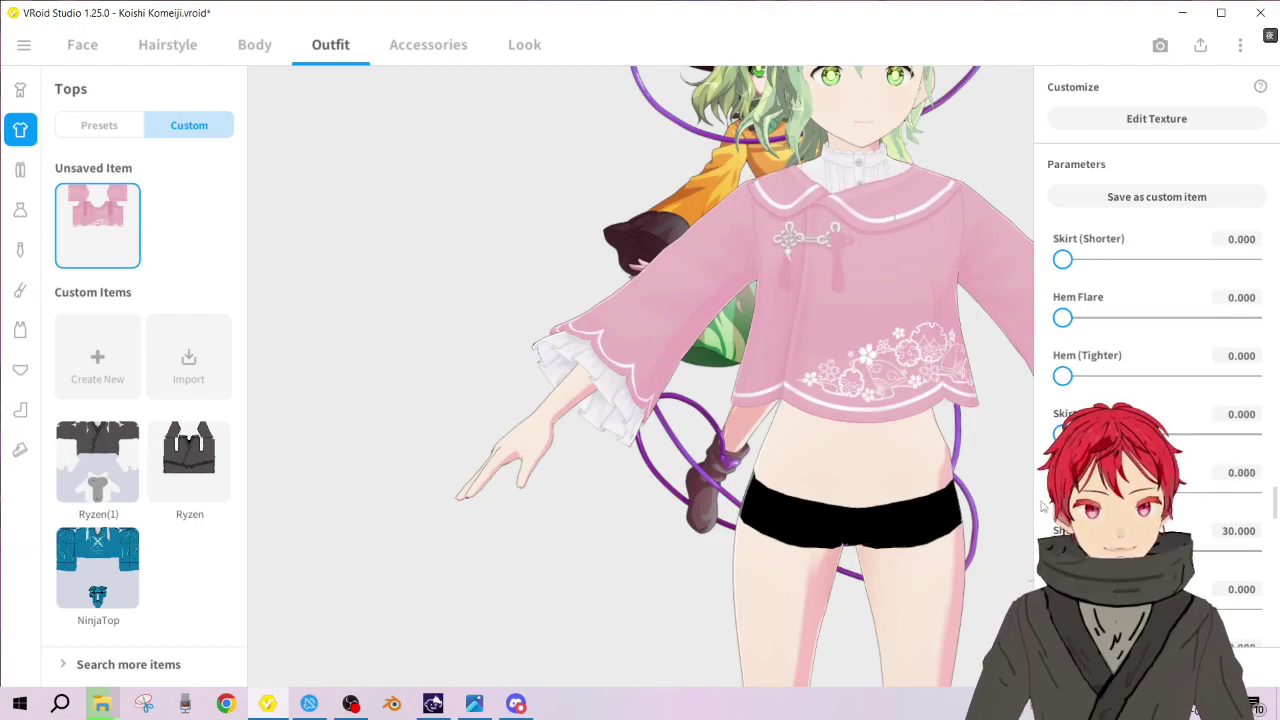
scroll(1205, 558, "down", 2)
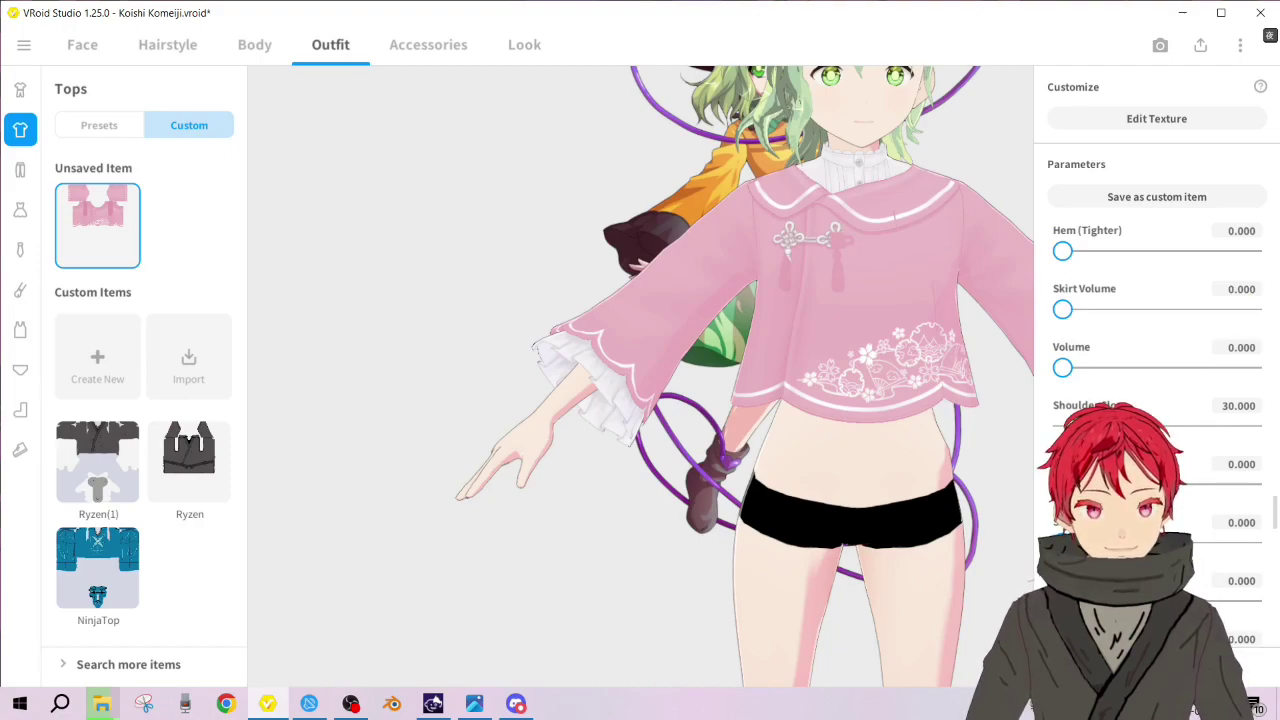
Set the pink top's Volume in the third parameter group to 7.401 so the tassels sit in front of the fabric
left_click_drag(1069, 372, 1083, 374)
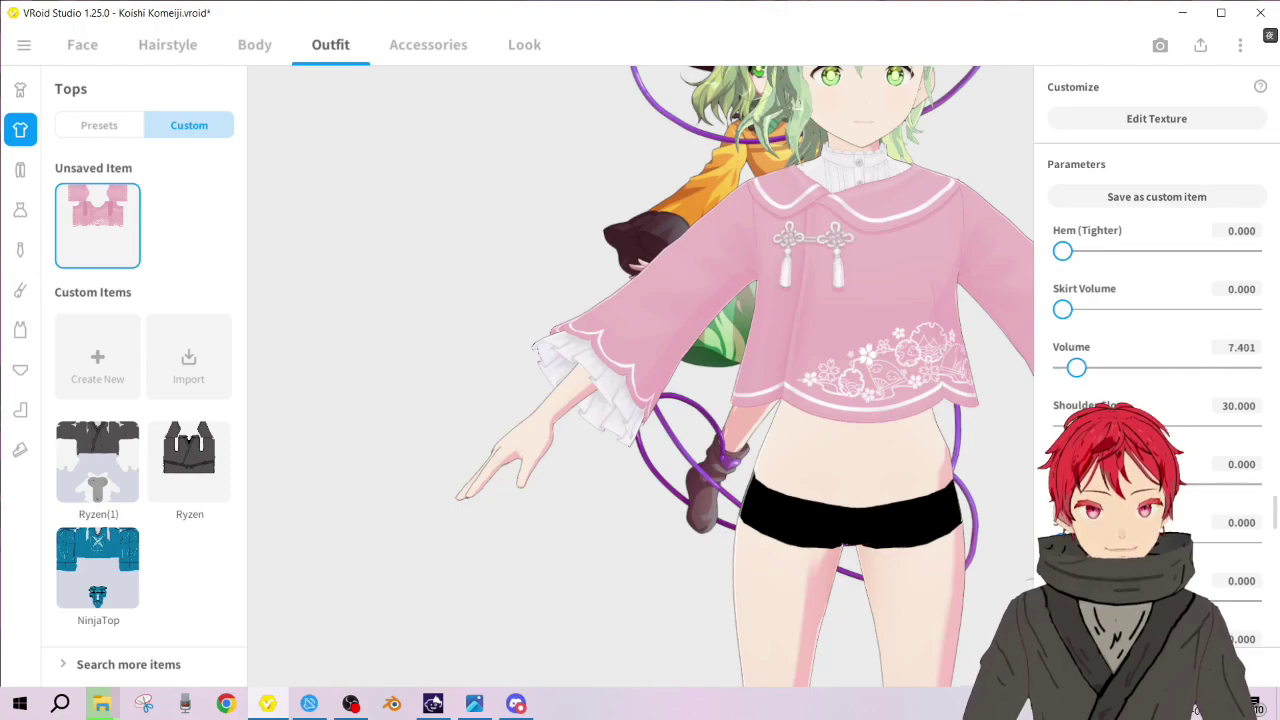
scroll(1157, 420, "down", 2)
scroll(1094, 310, "down", 4)
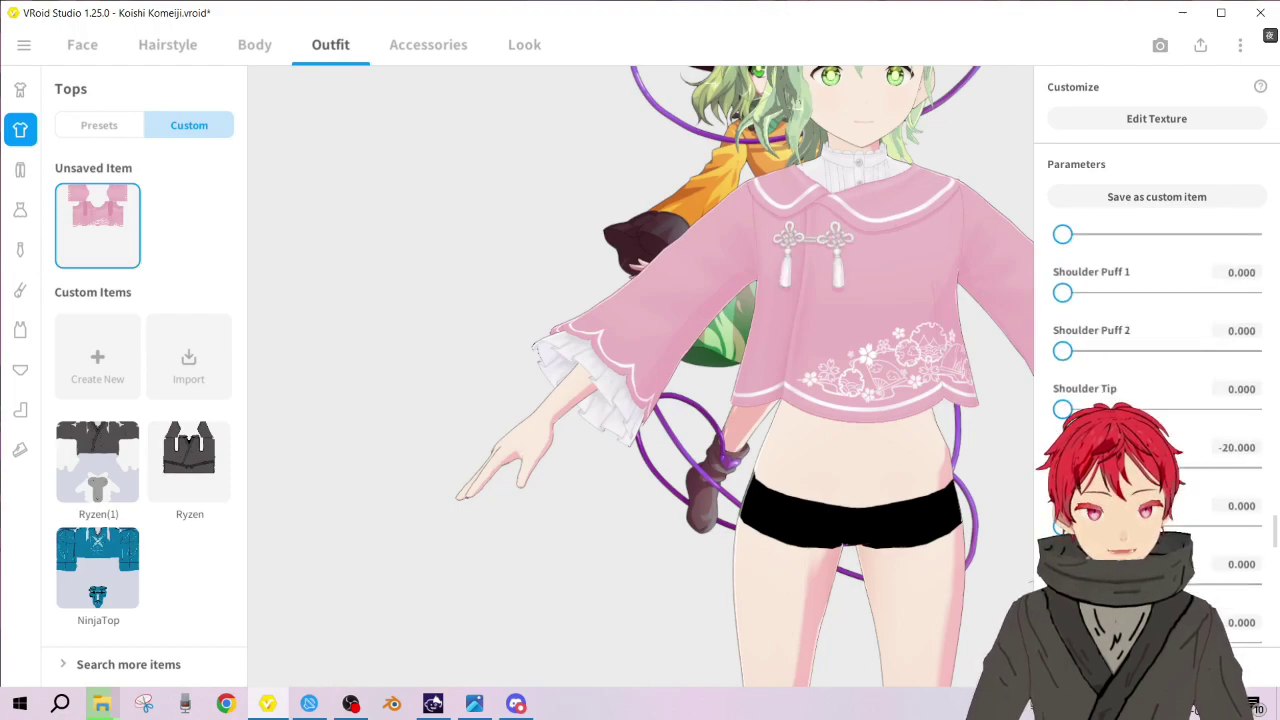
Try a different Shoulder Tip amount on the pink top and return it to 0
scroll(1080, 341, "up", 3)
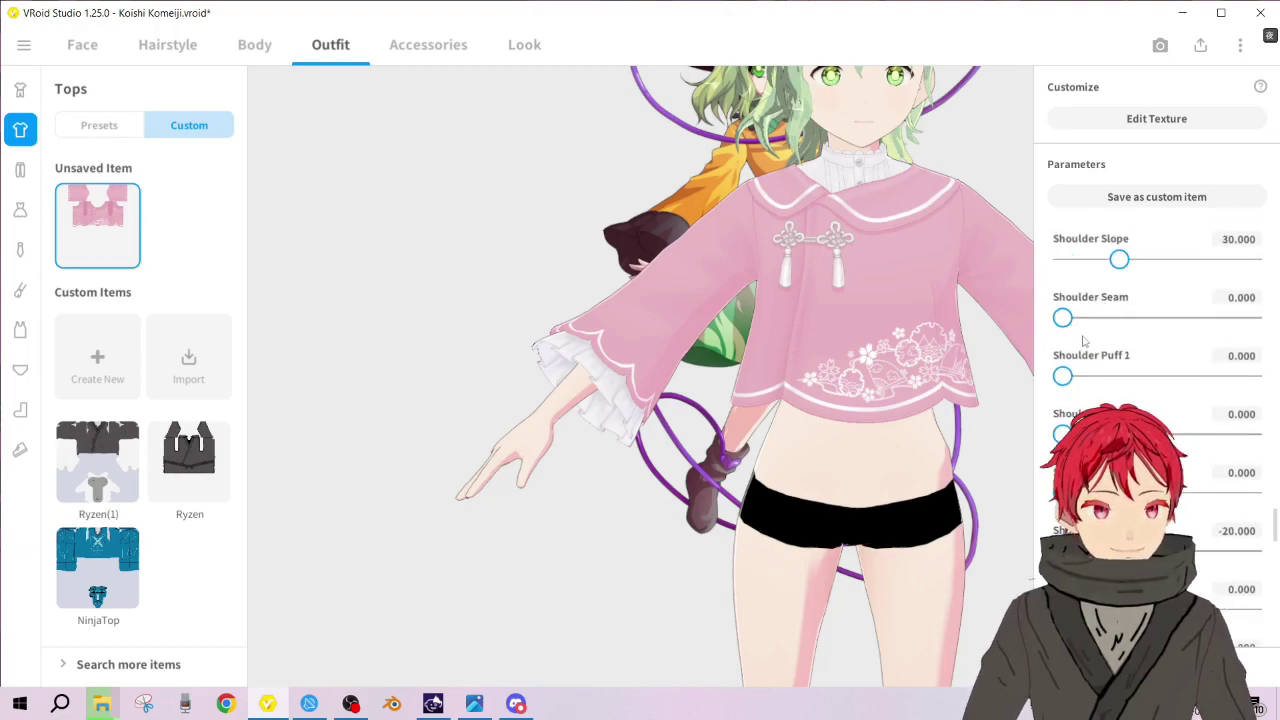
scroll(1100, 360, "down", 1)
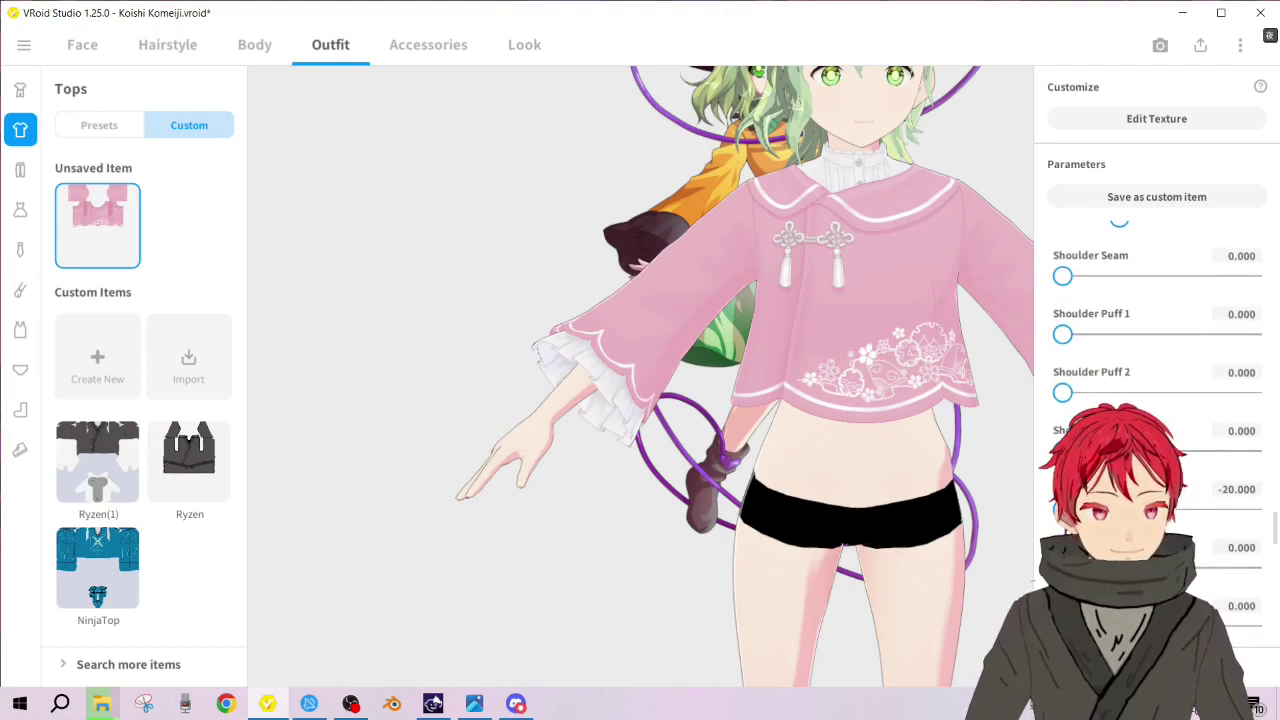
left_click_drag(1062, 450, 1181, 450)
left_click_drag(1024, 467, 996, 468)
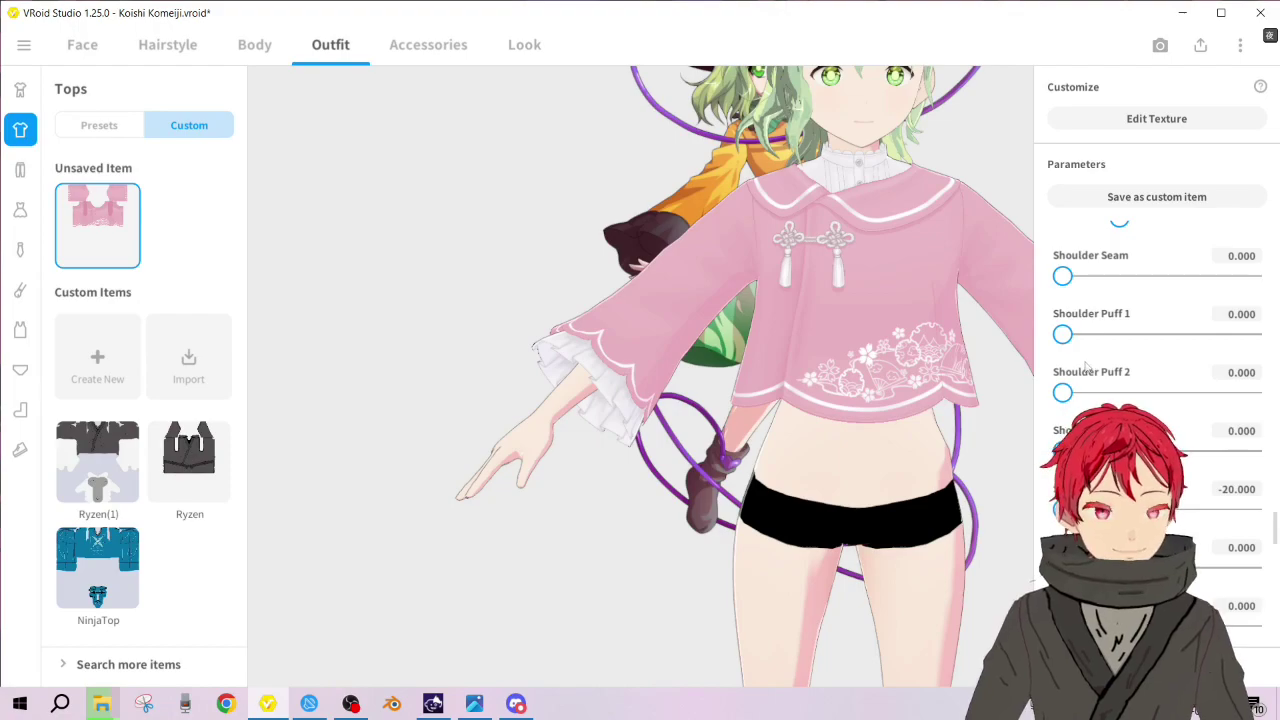
Raise the shoulder parameter directly below Shoulder Tip to widen the pink top's collar slightly
left_click_drag(1097, 508, 1165, 508)
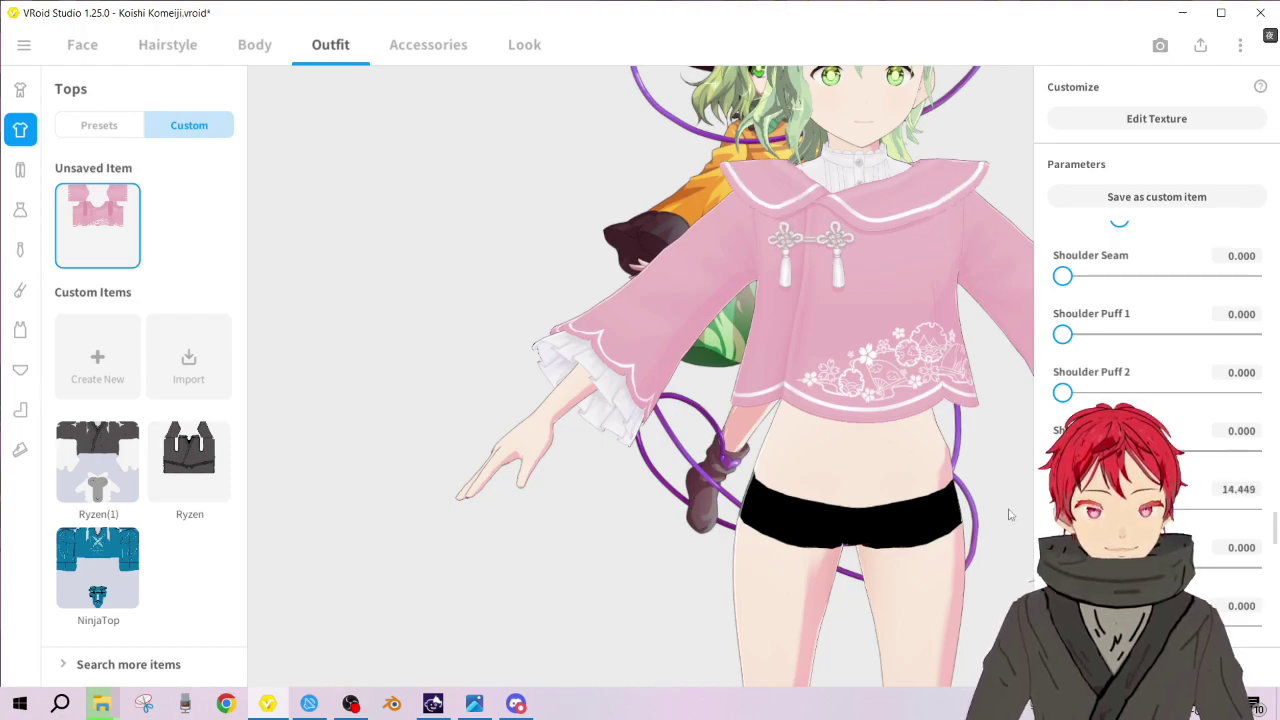
scroll(1150, 450, "down", 3)
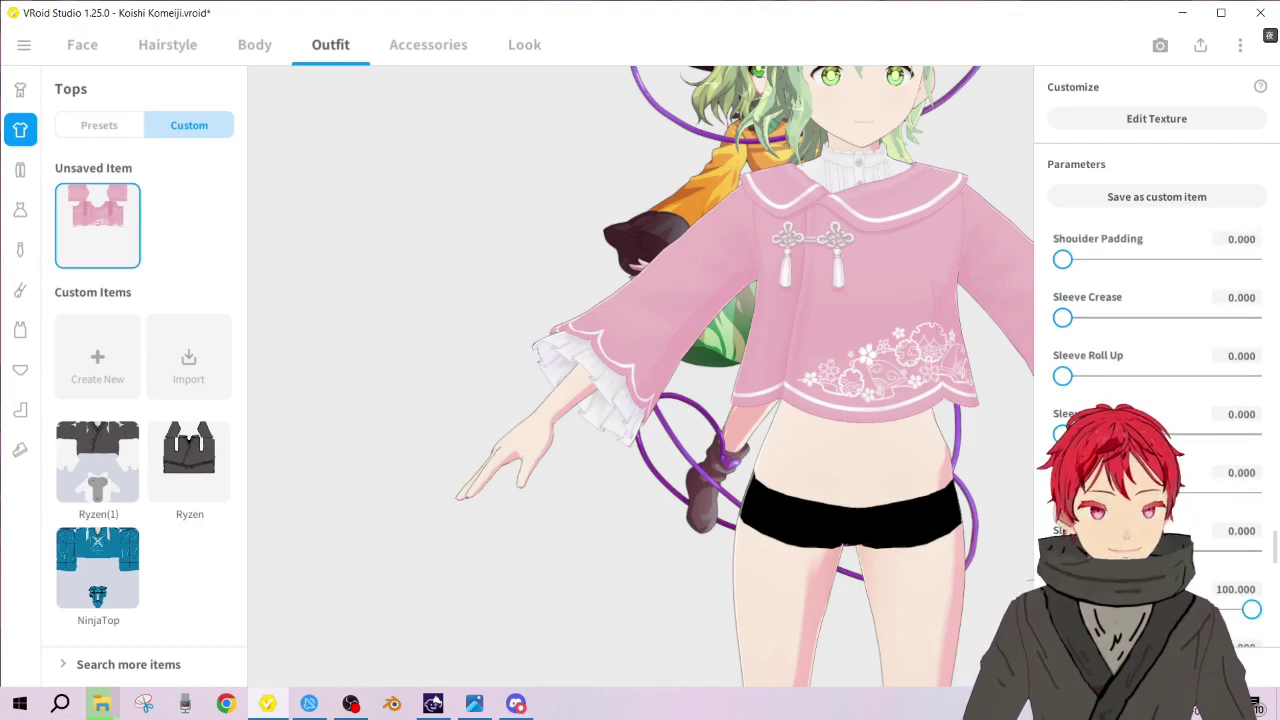
Try different Sleeve Crease, Sleeve Roll Up and Sleeve (Longer) amounts on the pink top and return them to 0
left_click_drag(1086, 322, 1033, 354)
left_click_drag(1108, 387, 1149, 386)
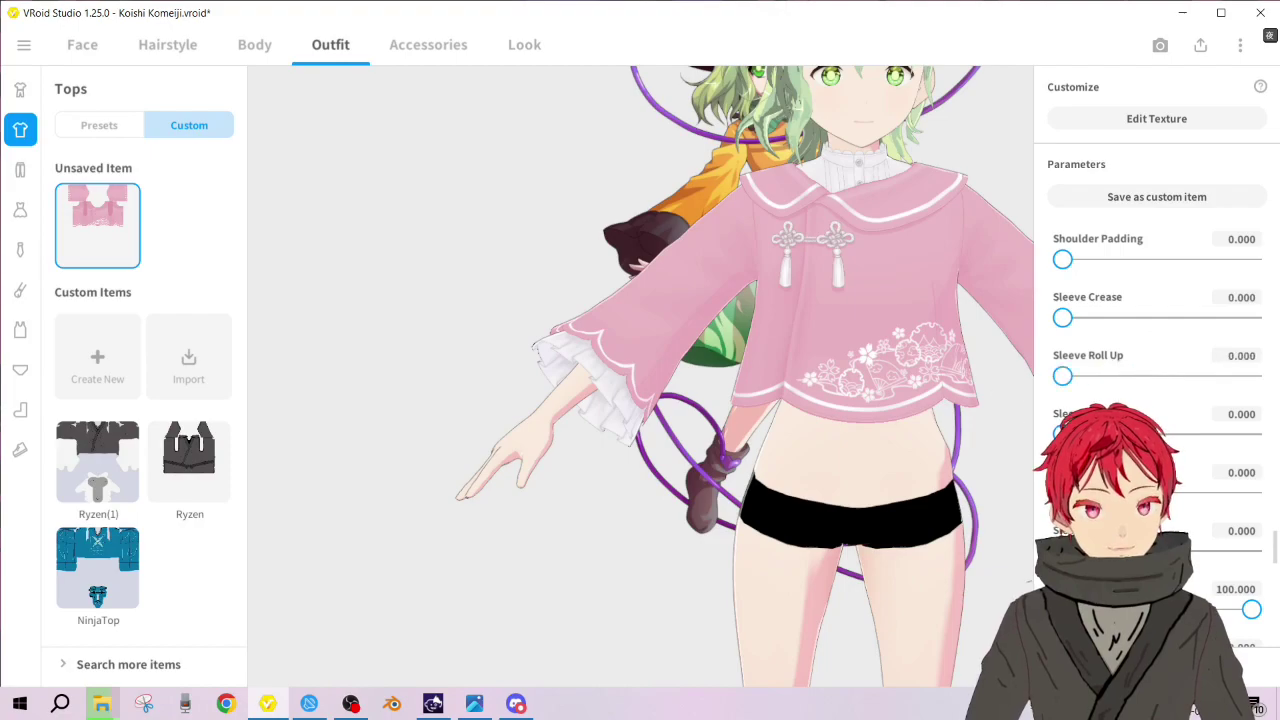
scroll(1156, 420, "down", 3)
scroll(1156, 420, "up", 2)
scroll(1156, 420, "down", 2)
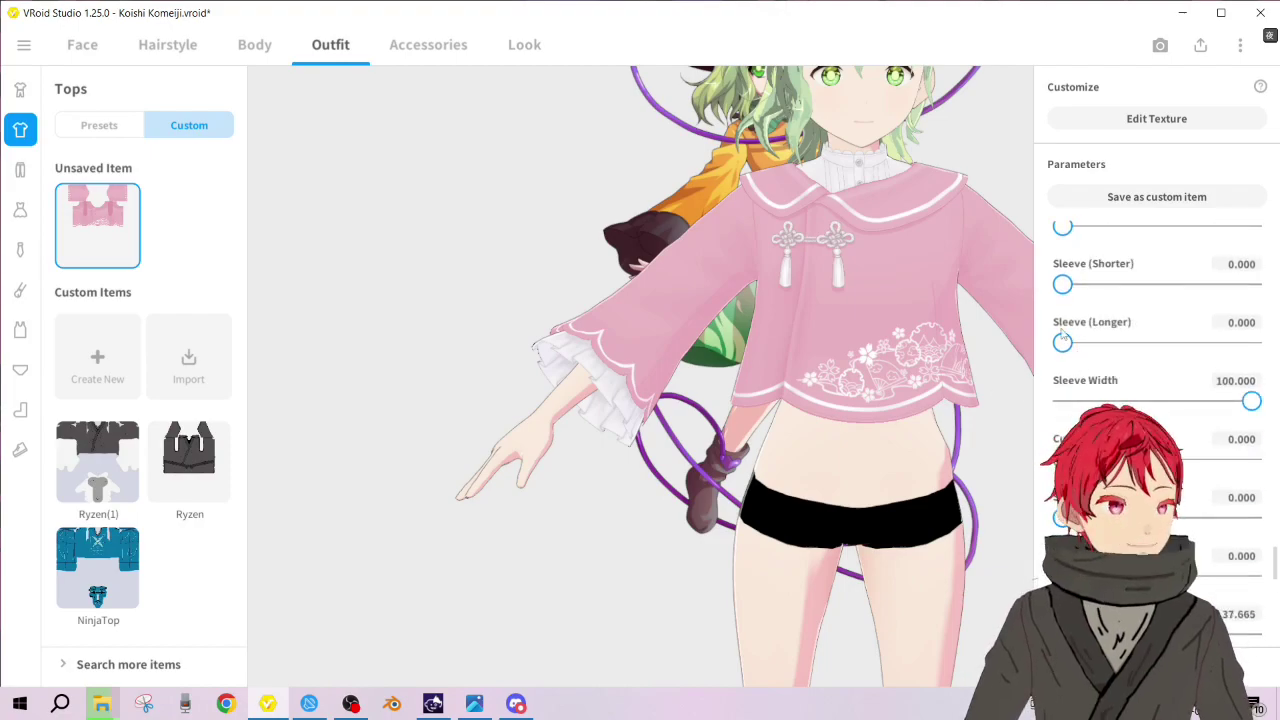
mouse_move(1063, 343)
left_mouse_down()
mouse_move(1175, 346)
mouse_move(1063, 346)
left_mouse_up()
Look through the remaining sleeve and waist parameters, and open the pink top's texture for editing
scroll(1130, 440, "down", 4)
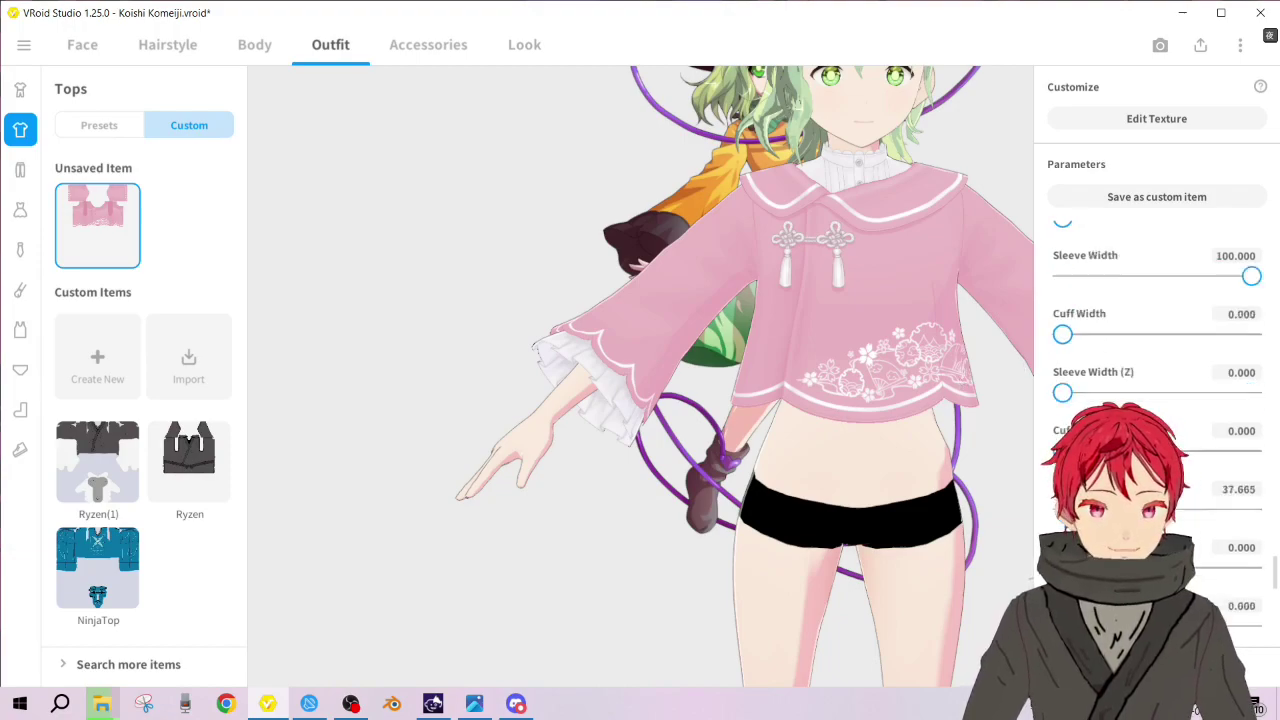
scroll(1156, 420, "down", 6)
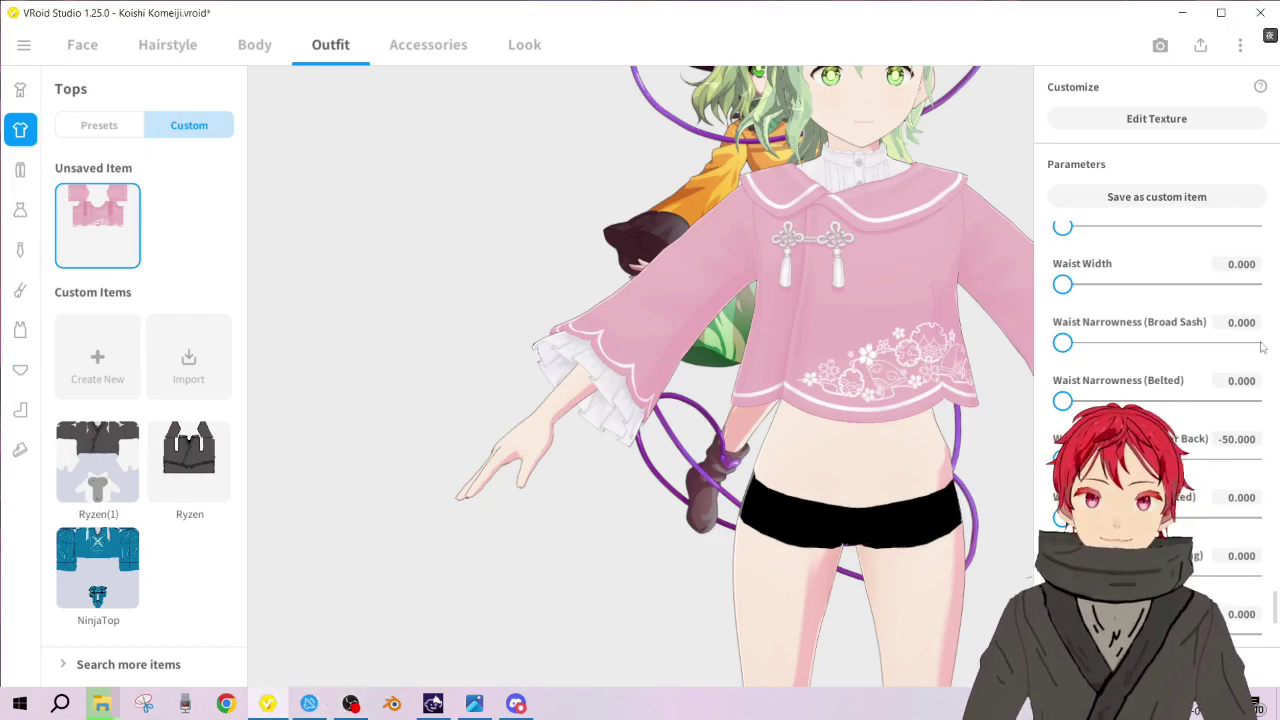
scroll(1260, 490, "down", 3)
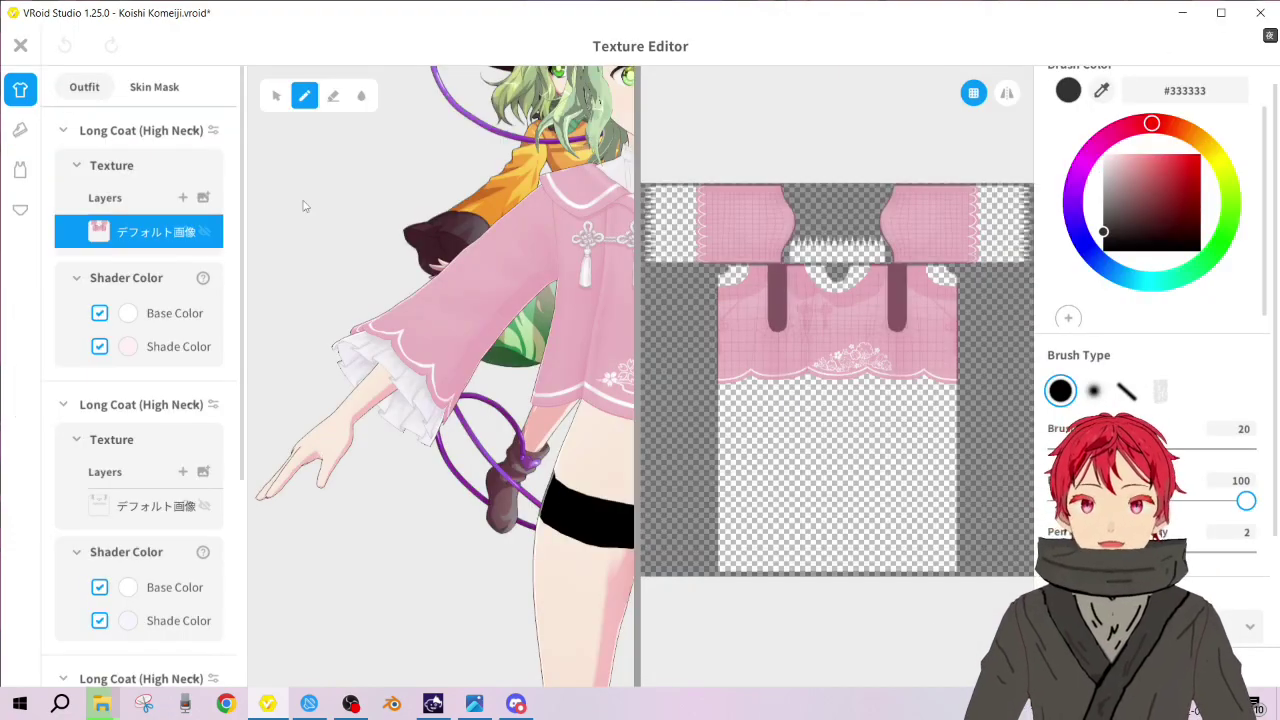
Try painting the ruffled cuff area of the first Long Coat texture in #333333 with a 97 brush width, and undo it
scroll(730, 231, "up", 2)
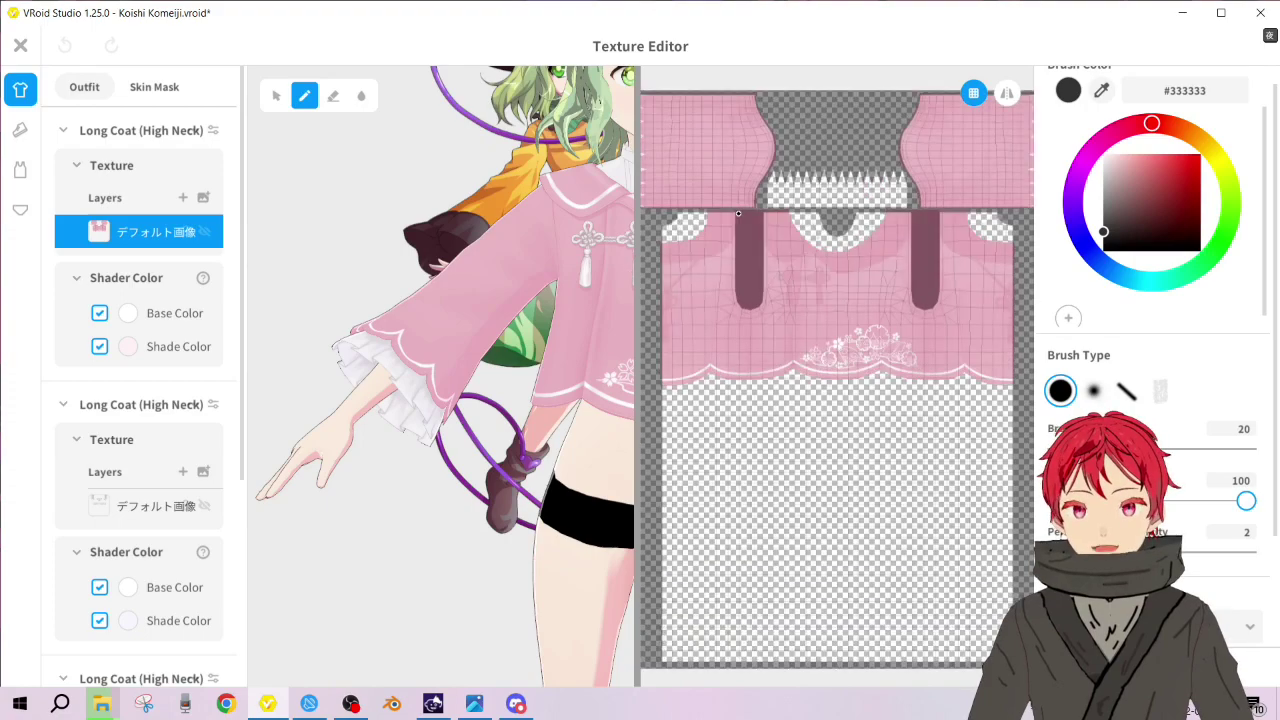
scroll(738, 213, "down", 3)
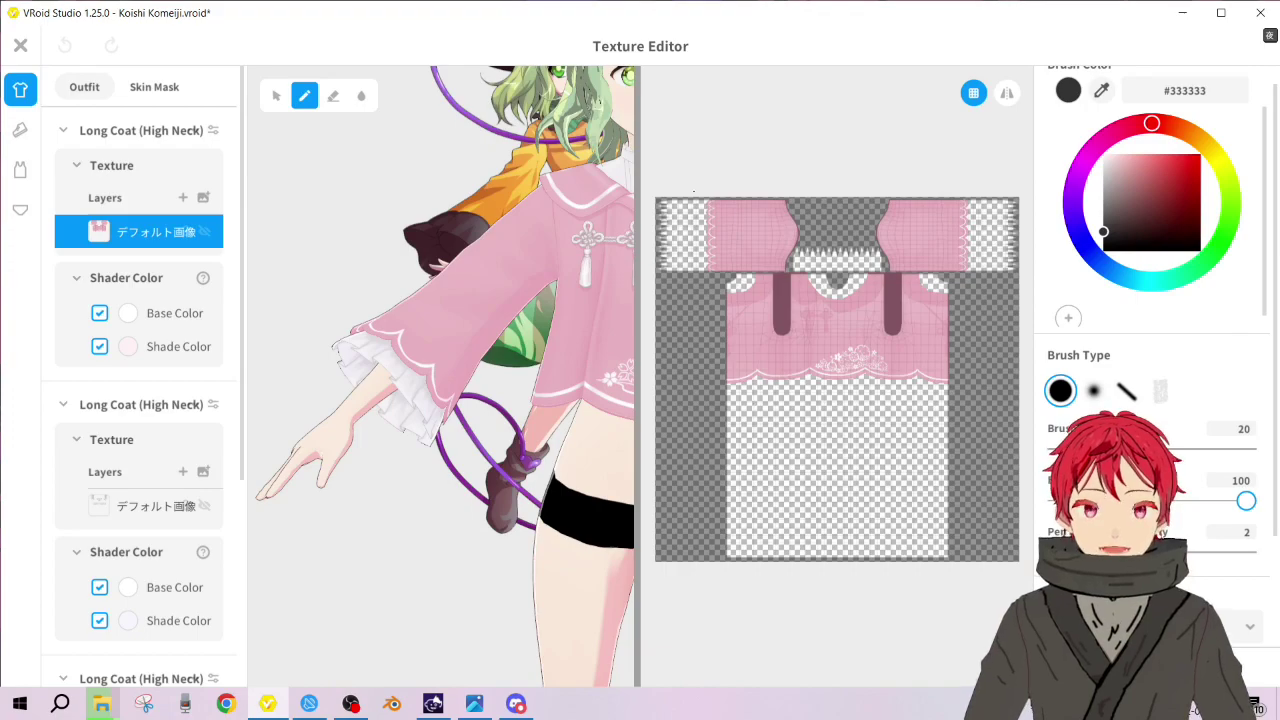
scroll(814, 280, "up", 6)
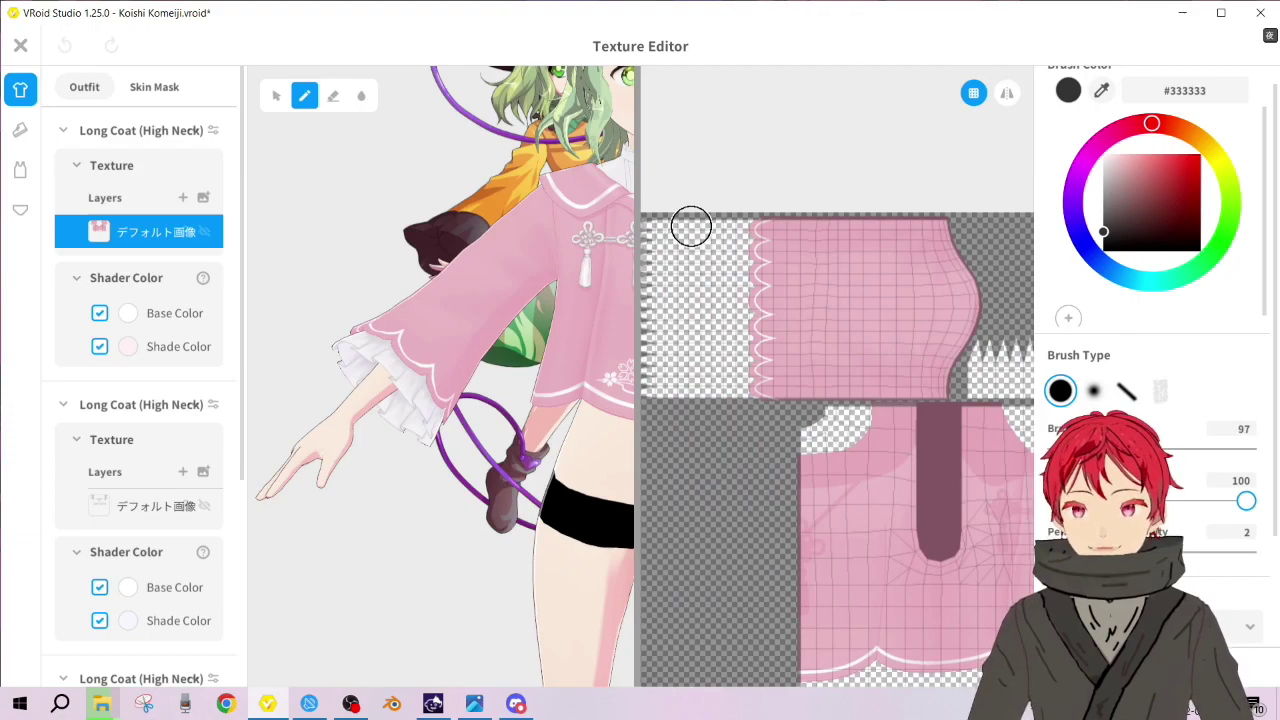
left_click(683, 391)
mouse_move(706, 229)
left_mouse_down()
mouse_move(718, 378)
mouse_move(689, 331)
mouse_move(680, 266)
mouse_move(700, 416)
mouse_move(677, 220)
mouse_move(689, 214)
mouse_move(729, 380)
mouse_move(729, 234)
mouse_move(742, 240)
left_mouse_up()
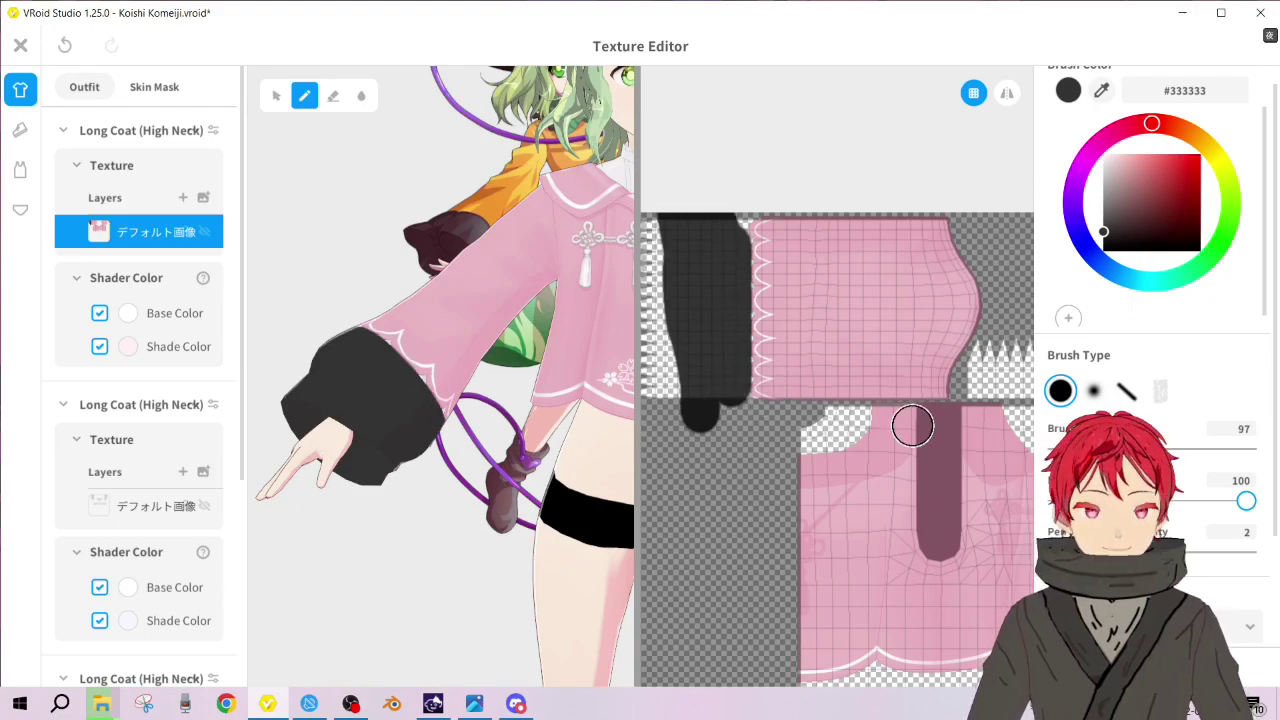
right_click_drag(276, 425, 300, 400)
key("ctrl+z")
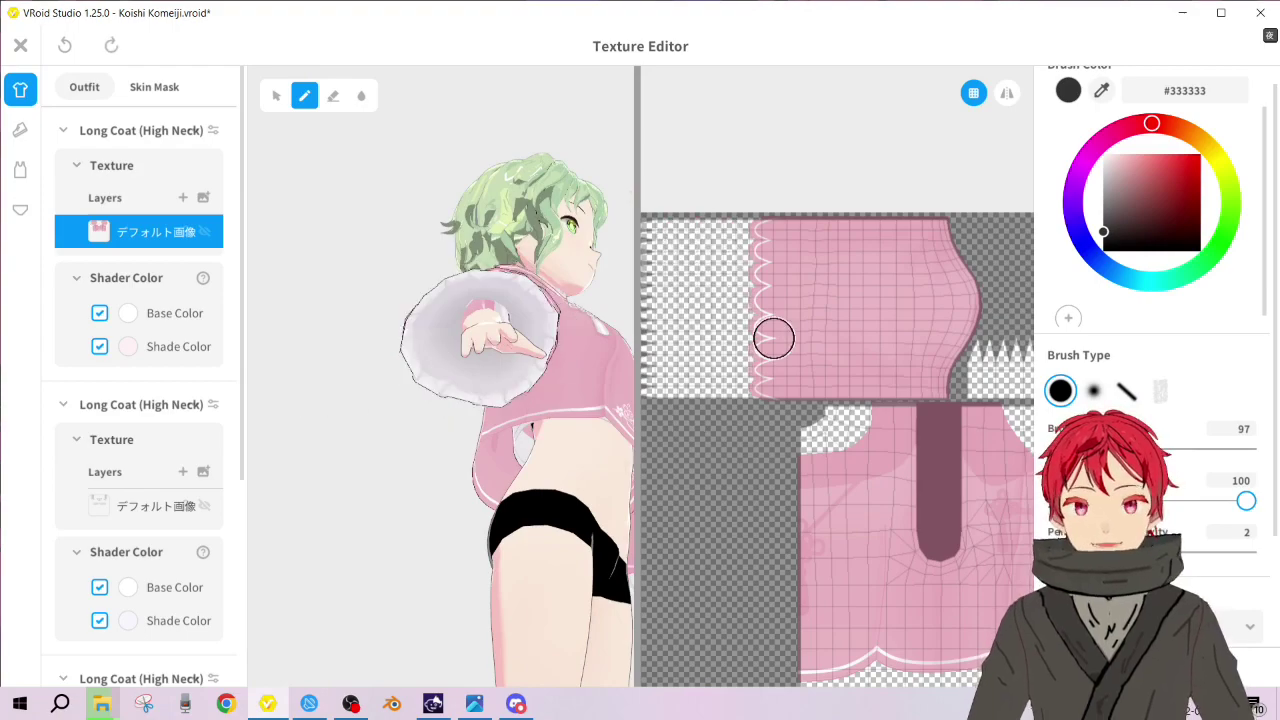
Check the inside of the wide sleeve on the model, and open the default image layer of the top's Skin Mask
scroll(868, 368, "down", 2)
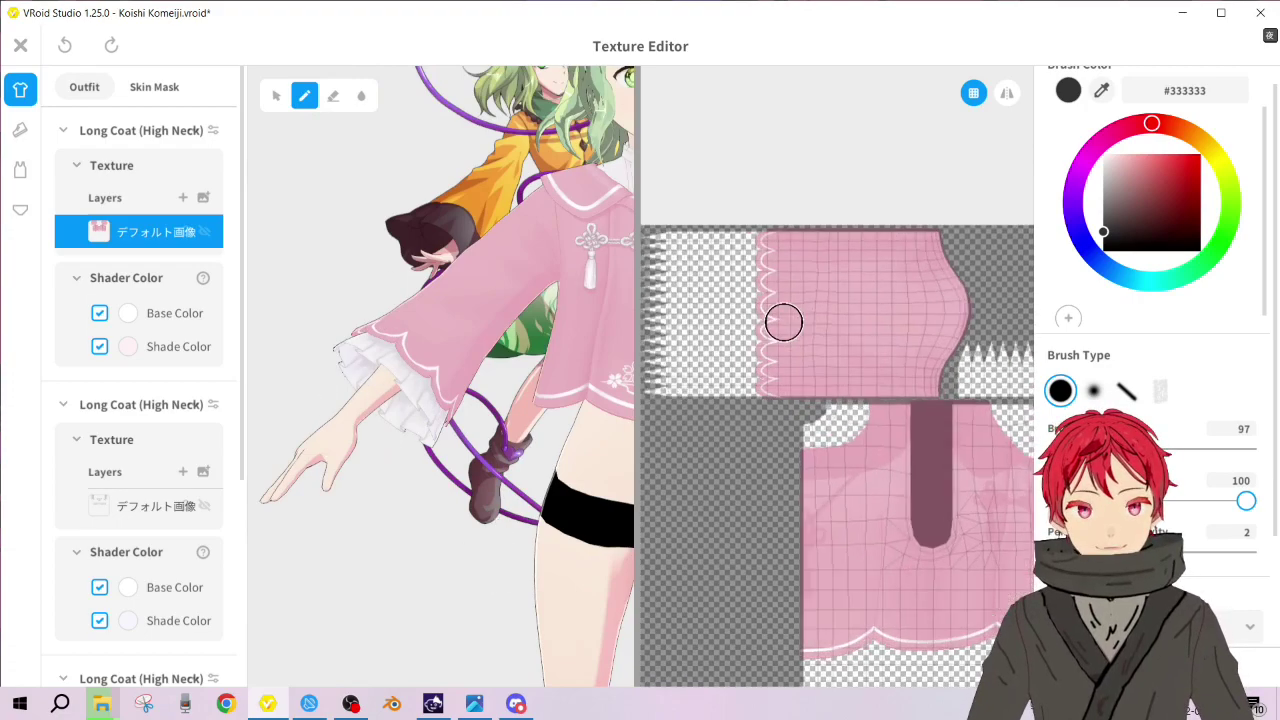
right_click_drag(949, 537, 882, 377)
scroll(920, 363, "down", 2)
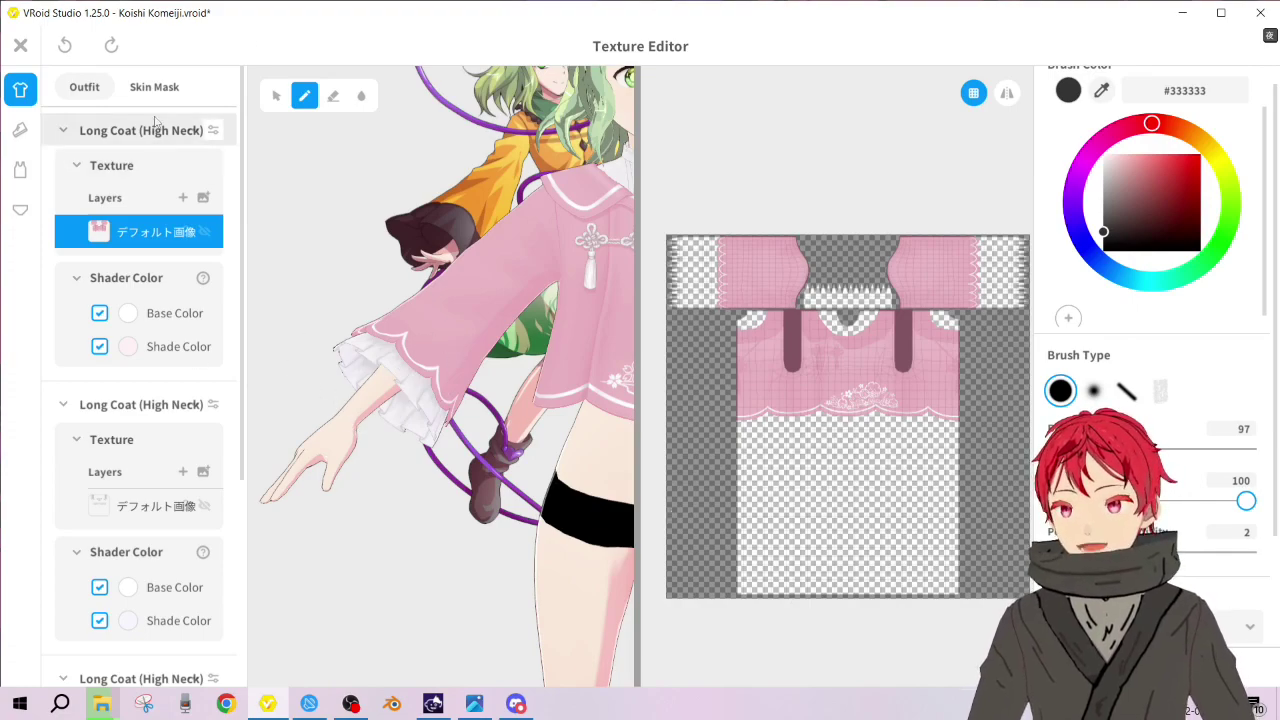
right_click_drag(430, 399, 566, 386)
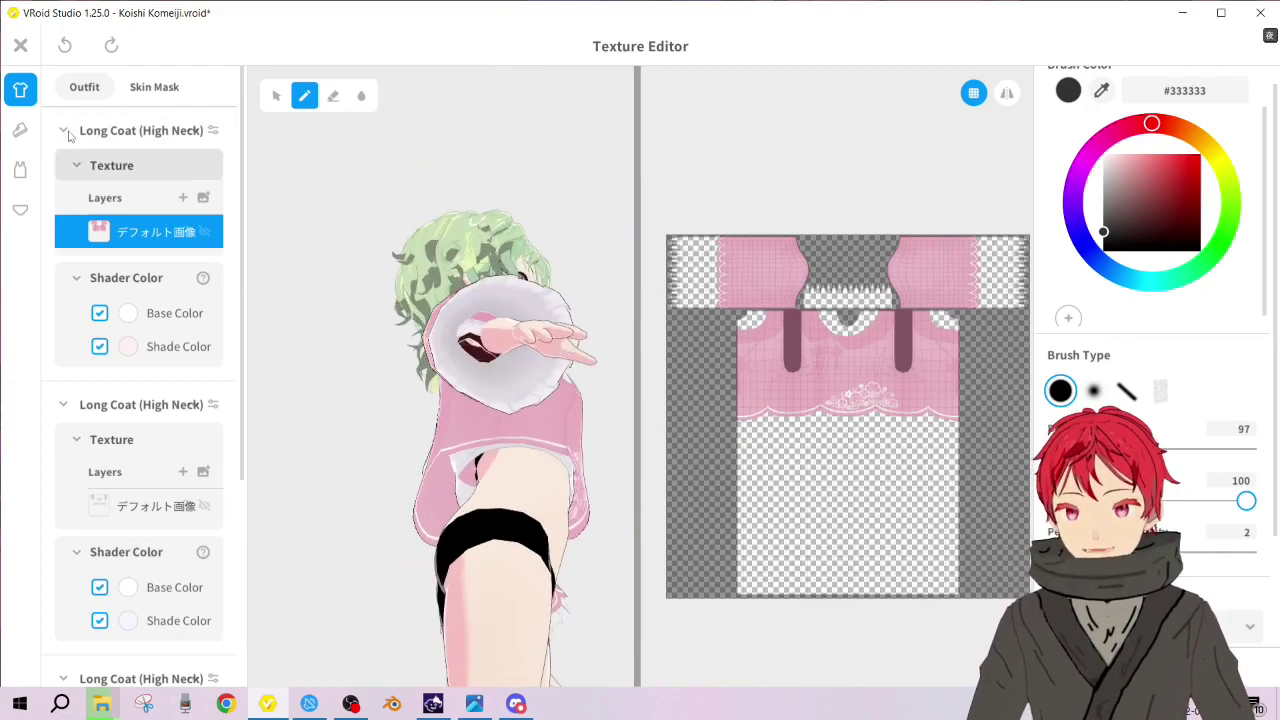
left_click_drag(494, 397, 582, 396)
right_click_drag(582, 396, 616, 484)
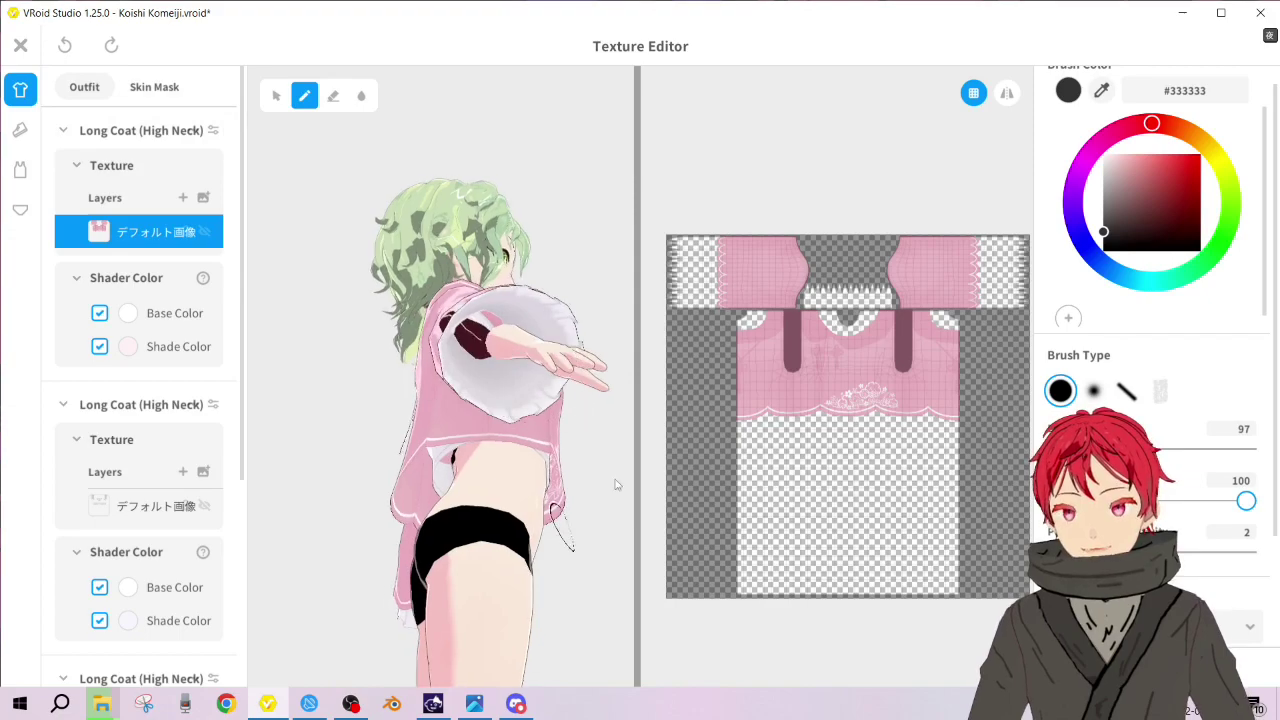
left_click(155, 87)
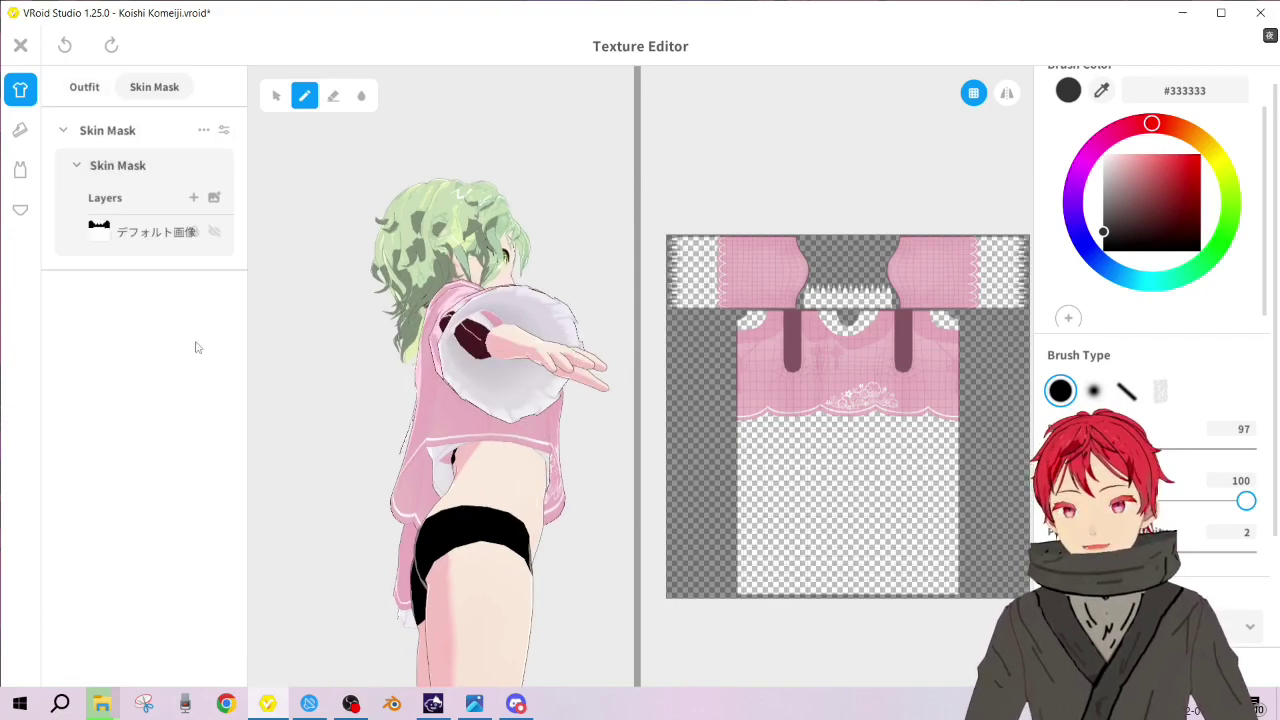
right_click_drag(552, 379, 627, 392)
right_click_drag(471, 403, 622, 451)
left_click(148, 248)
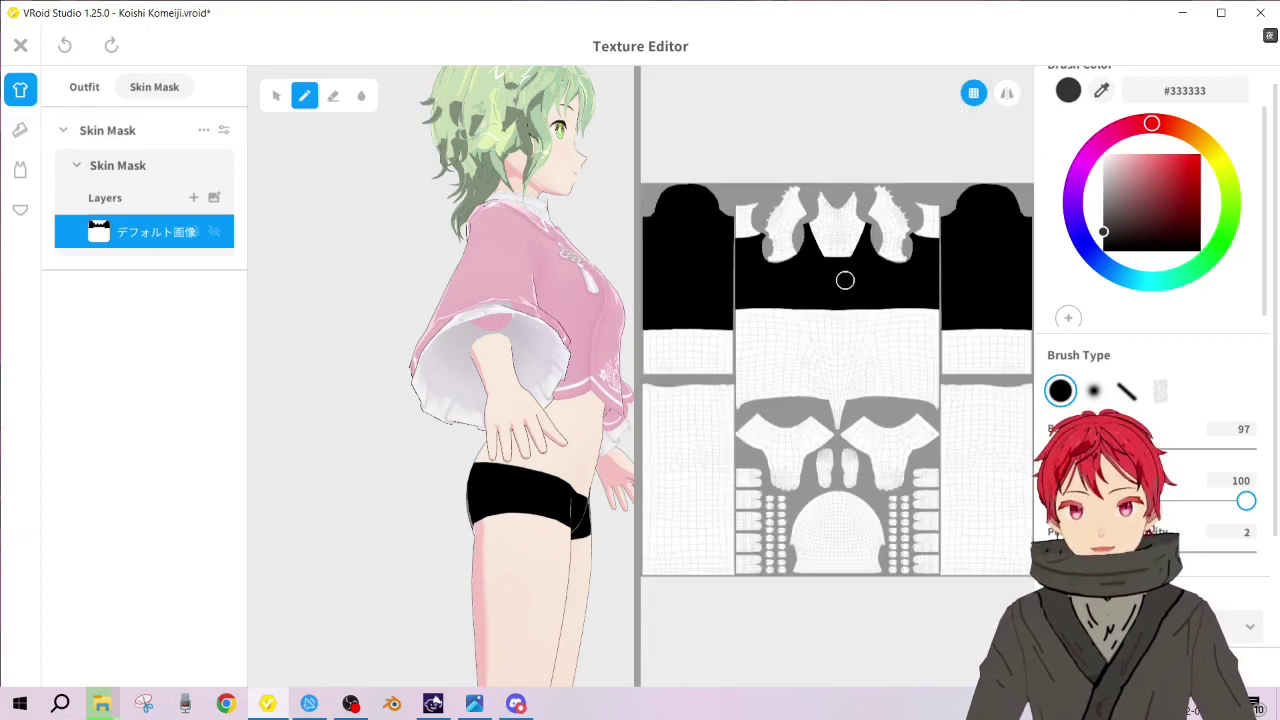
Examine the black arm and torso areas of the skin mask texture
scroll(727, 333, "up", 5)
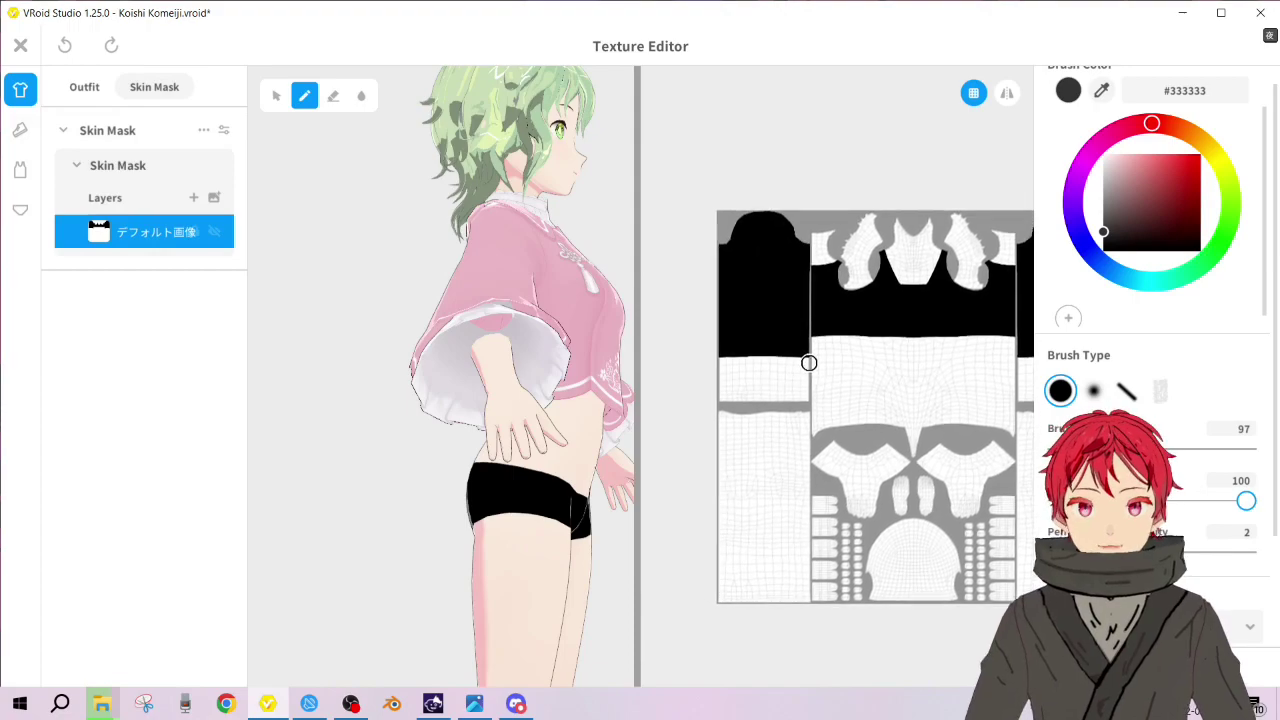
middle_click_drag(816, 370, 954, 423)
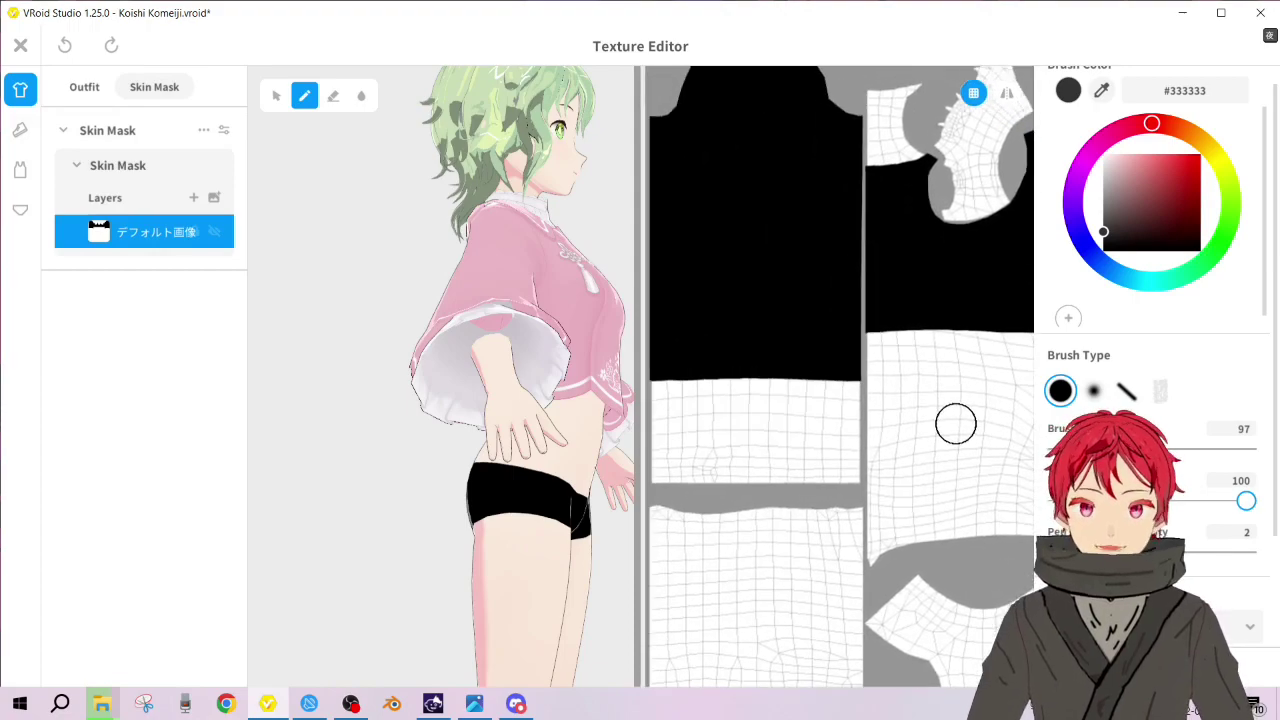
scroll(810, 221, "down", 5)
scroll(810, 221, "down", 2)
middle_click_drag(931, 472, 793, 448)
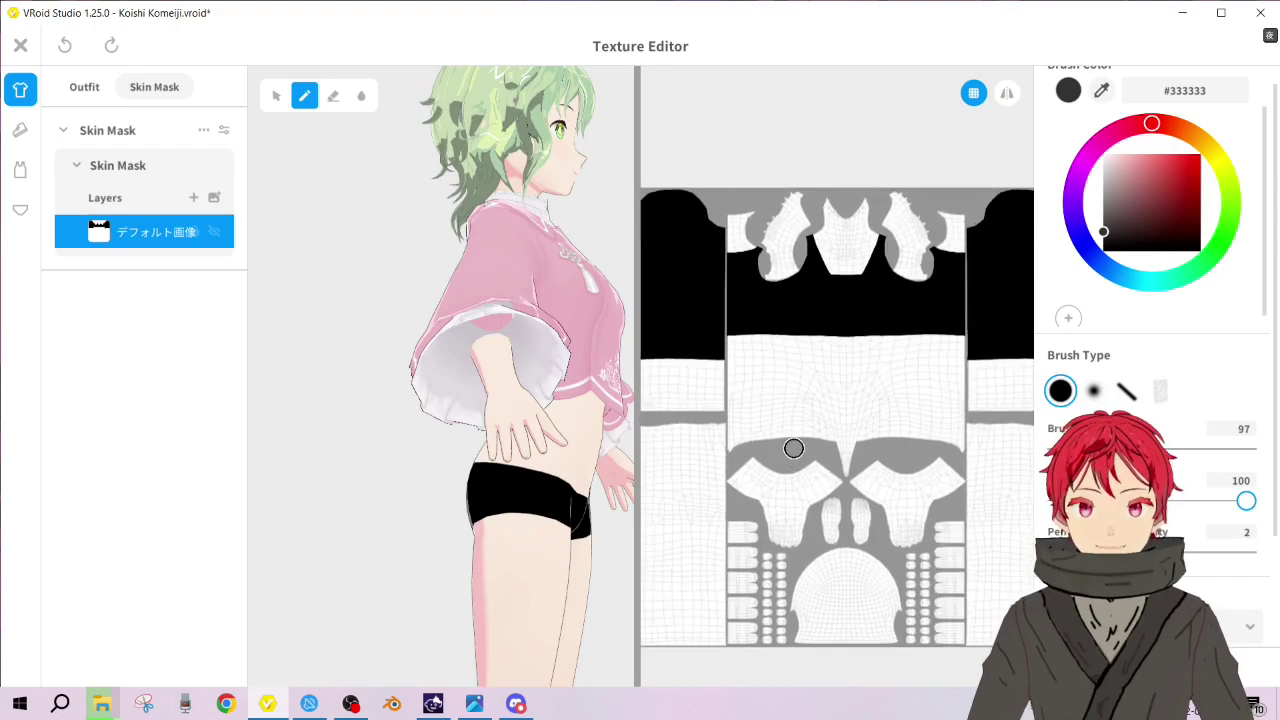
scroll(793, 448, "down", 1)
scroll(817, 443, "up", 2)
scroll(823, 423, "down", 2)
scroll(820, 429, "up", 2)
scroll(826, 360, "down", 2)
scroll(780, 340, "up", 2)
scroll(780, 343, "down", 2)
scroll(781, 341, "up", 2)
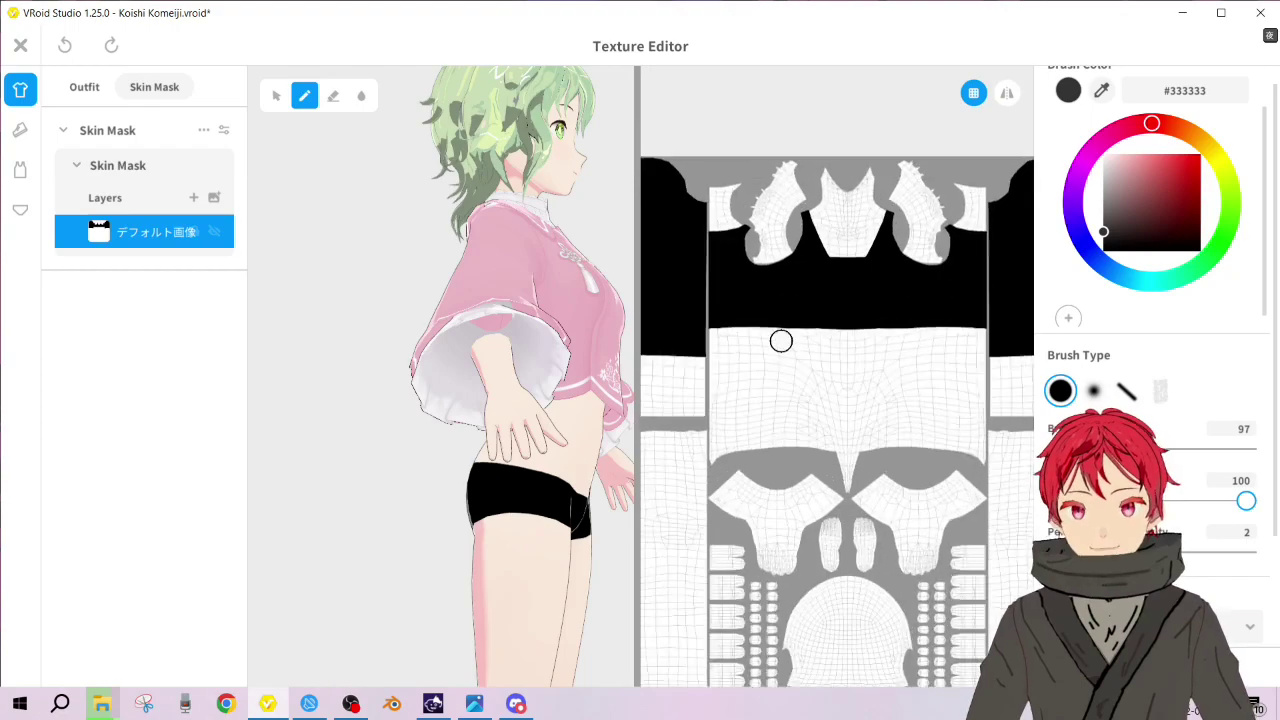
middle_click_drag(781, 341, 894, 339)
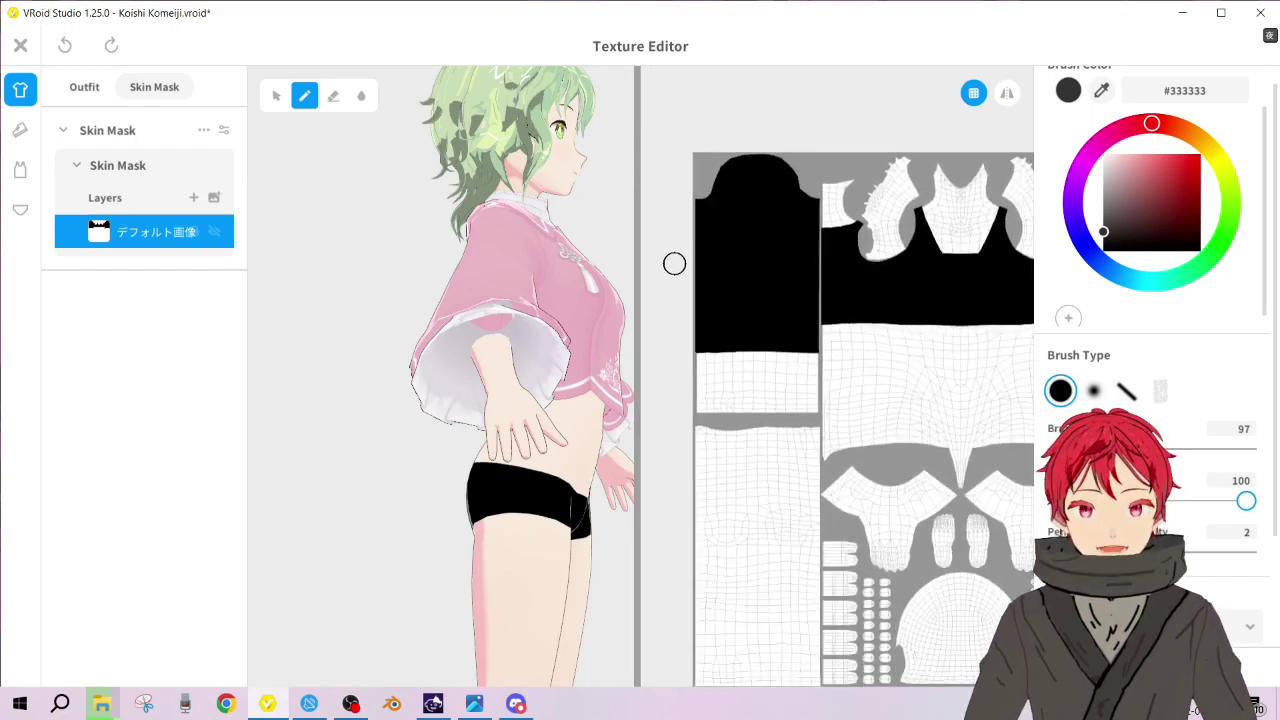
Try painting the lower edge of the skin mask's black arm area in white #FFFFFF, and undo it
left_click_drag(1126, 217, 1103, 154)
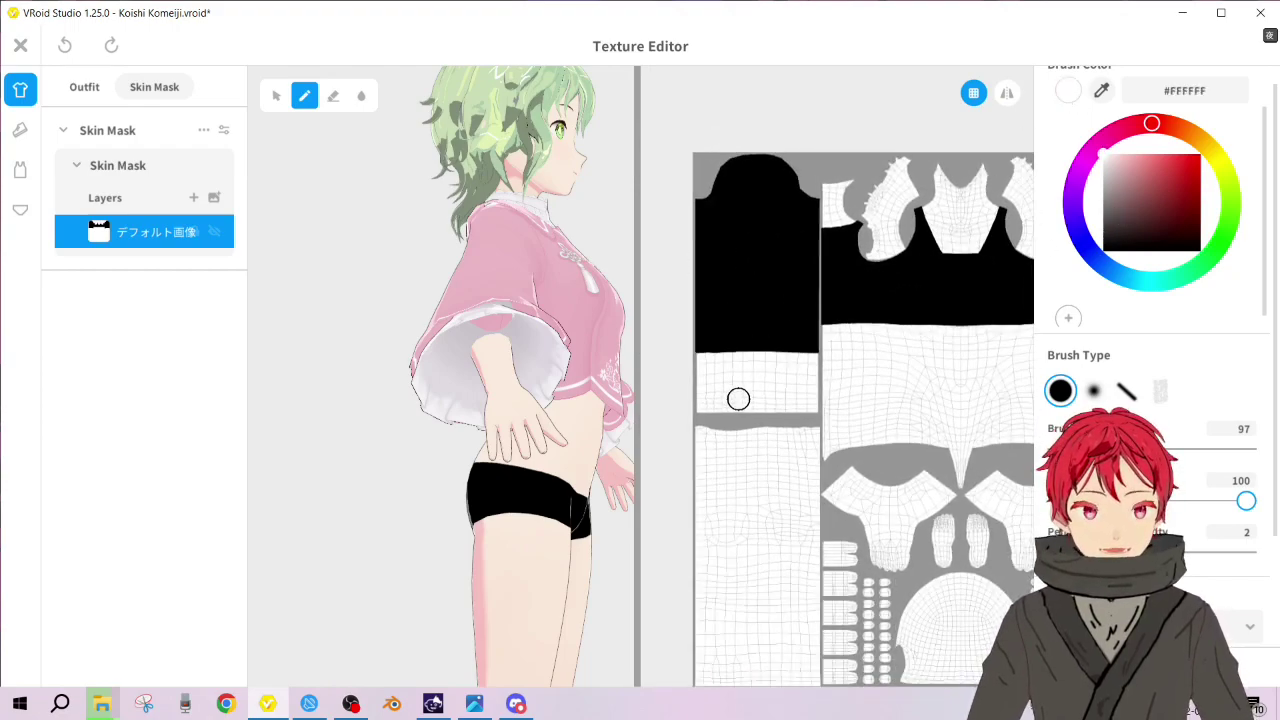
left_click_drag(695, 346, 822, 341)
key("ctrl+z")
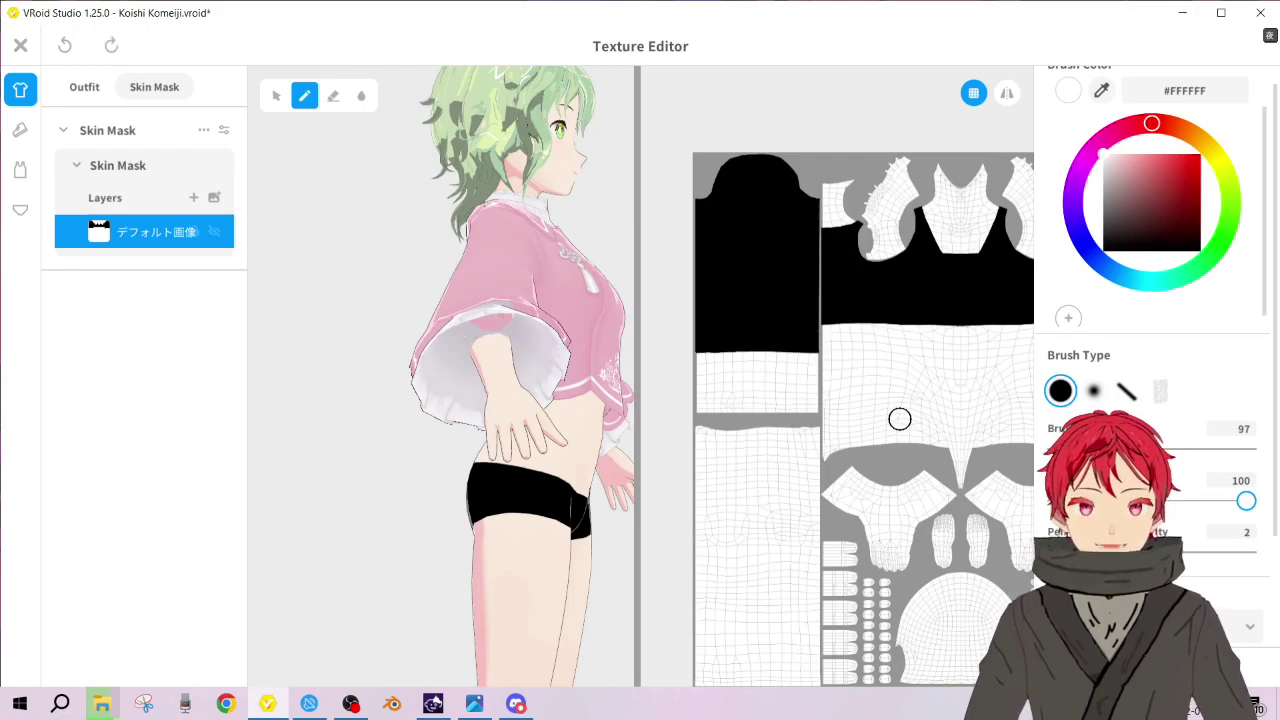
Compare the skin mask's arm area with the arm inside the sleeve on the model, and return to the outfit textures
scroll(1110, 450, "down", 3)
scroll(894, 363, "down", 2)
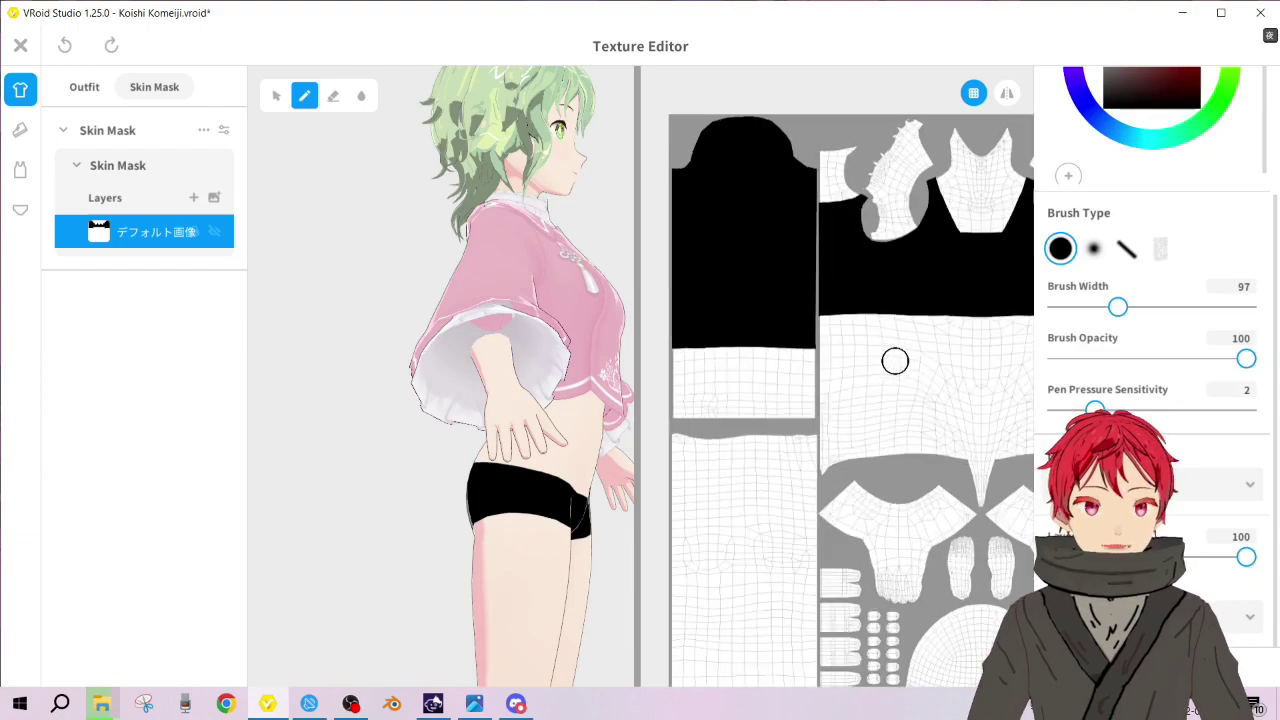
scroll(891, 443, "down", 3)
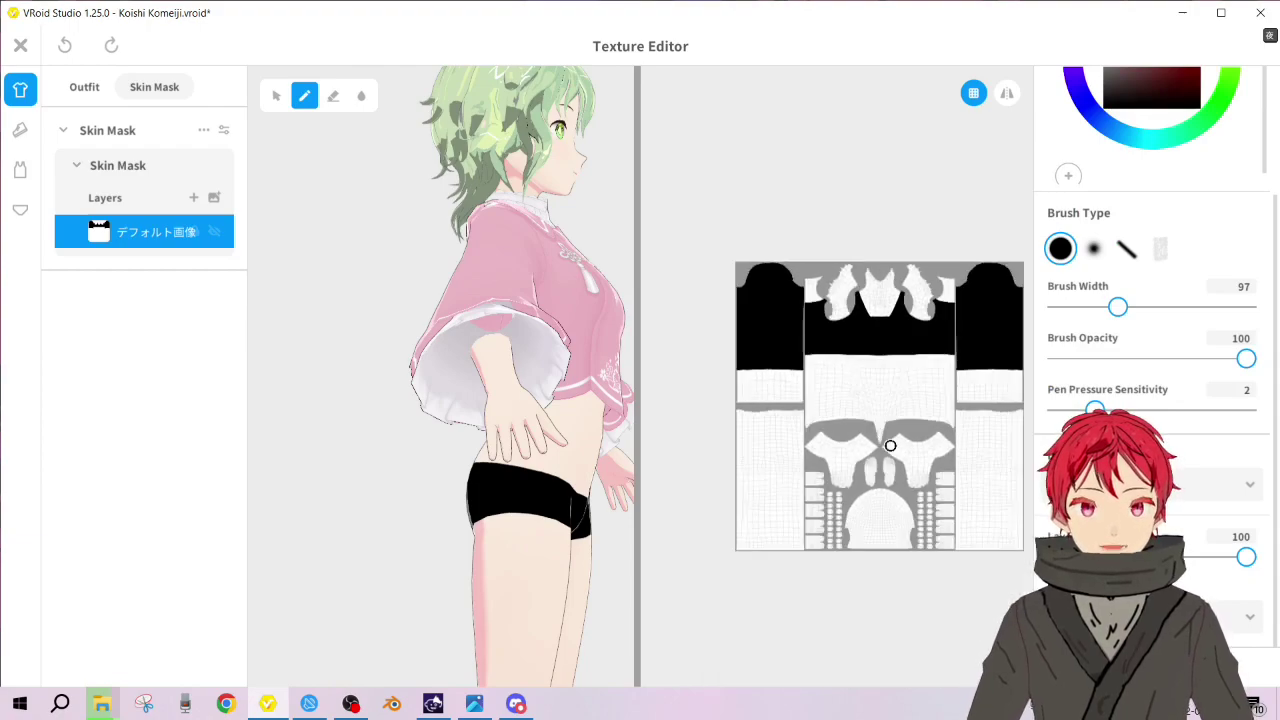
scroll(890, 445, "up", 1)
scroll(714, 316, "up", 2)
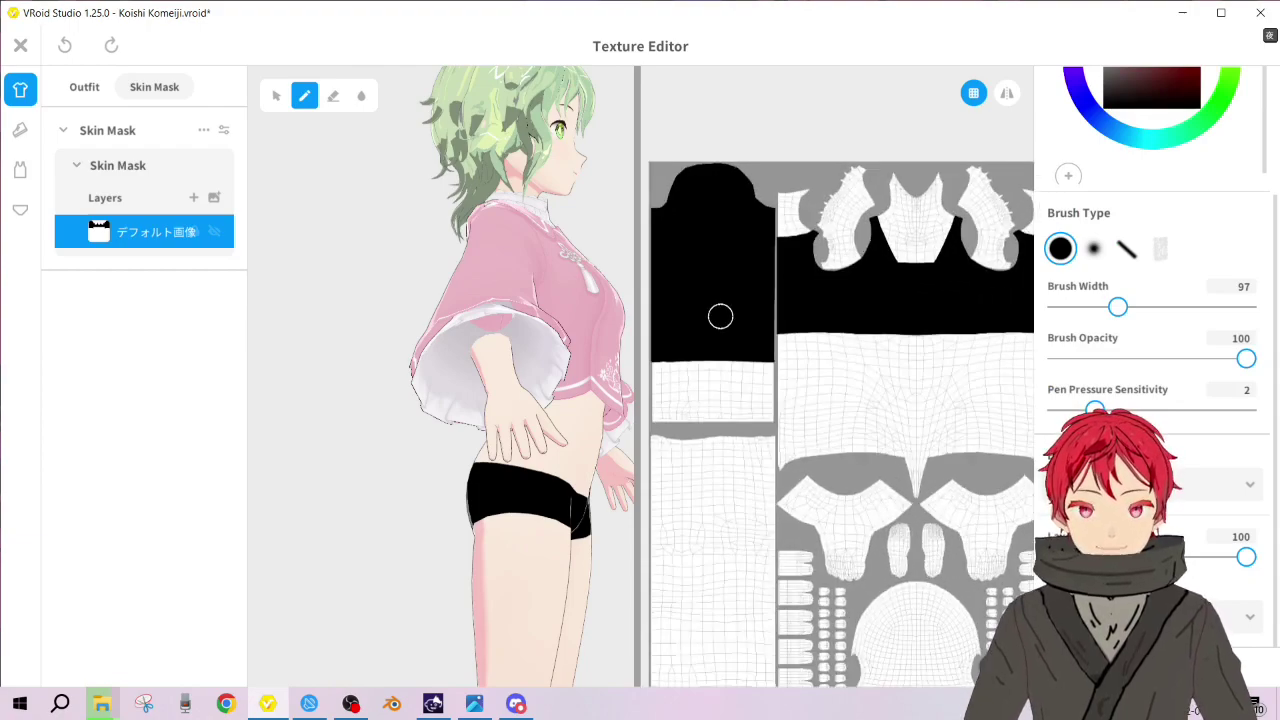
scroll(733, 342, "up", 1)
middle_click_drag(760, 321, 813, 363)
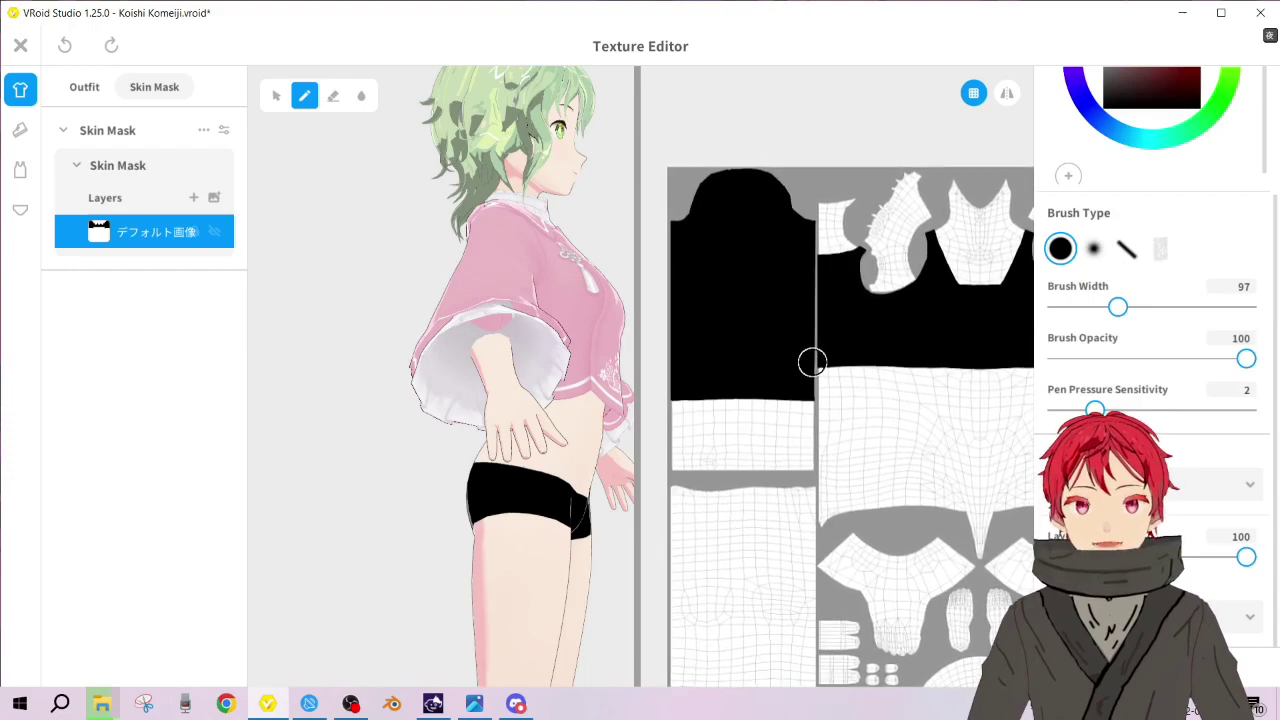
mouse_move(570, 418)
right_mouse_down()
mouse_move(586, 477)
mouse_move(594, 370)
mouse_move(588, 440)
mouse_move(560, 490)
mouse_move(541, 428)
right_mouse_up()
left_click(86, 87)
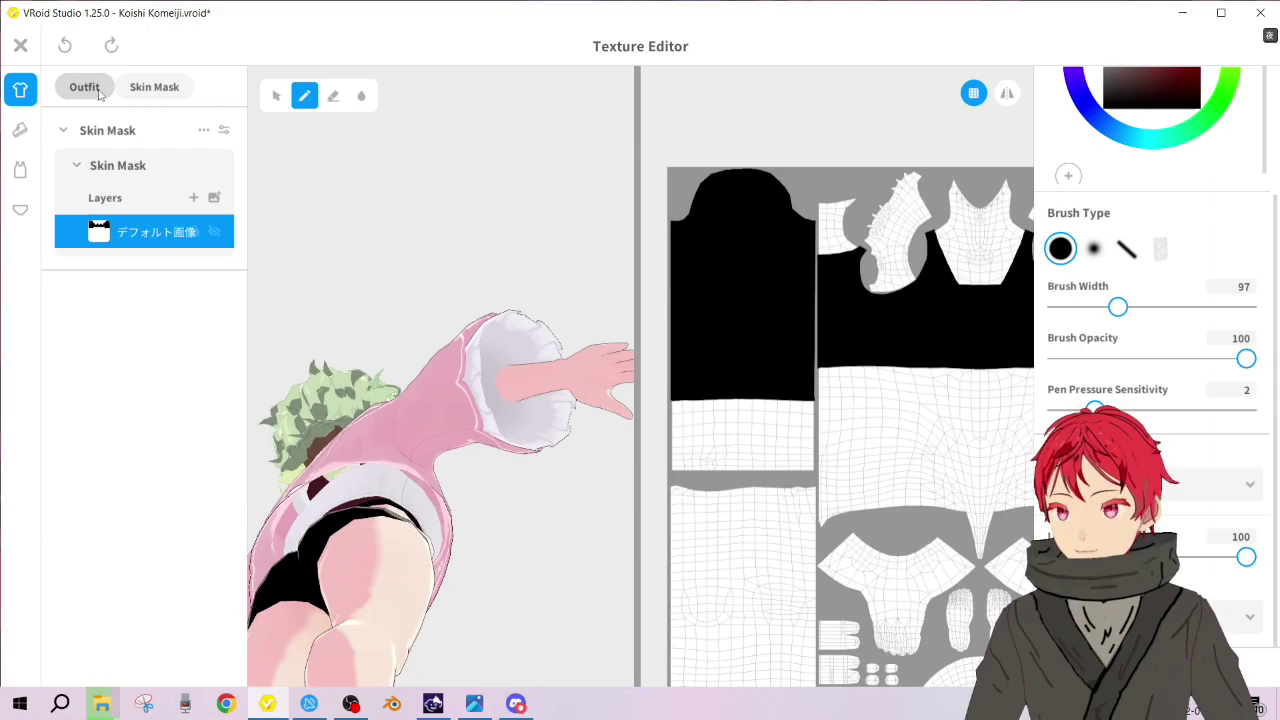
Hide the default image layer of the second Long Coat (High Neck) texture and check the inside of the top
scroll(177, 437, "down", 2)
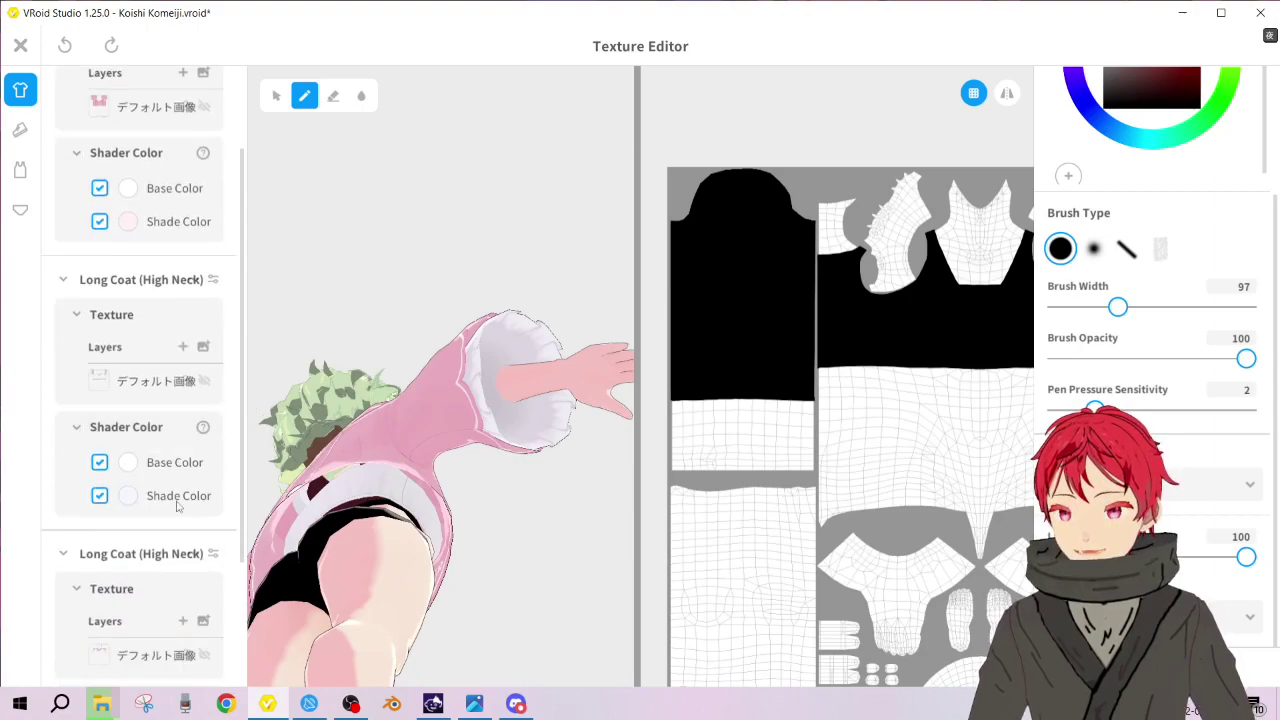
scroll(125, 190, "up", 2)
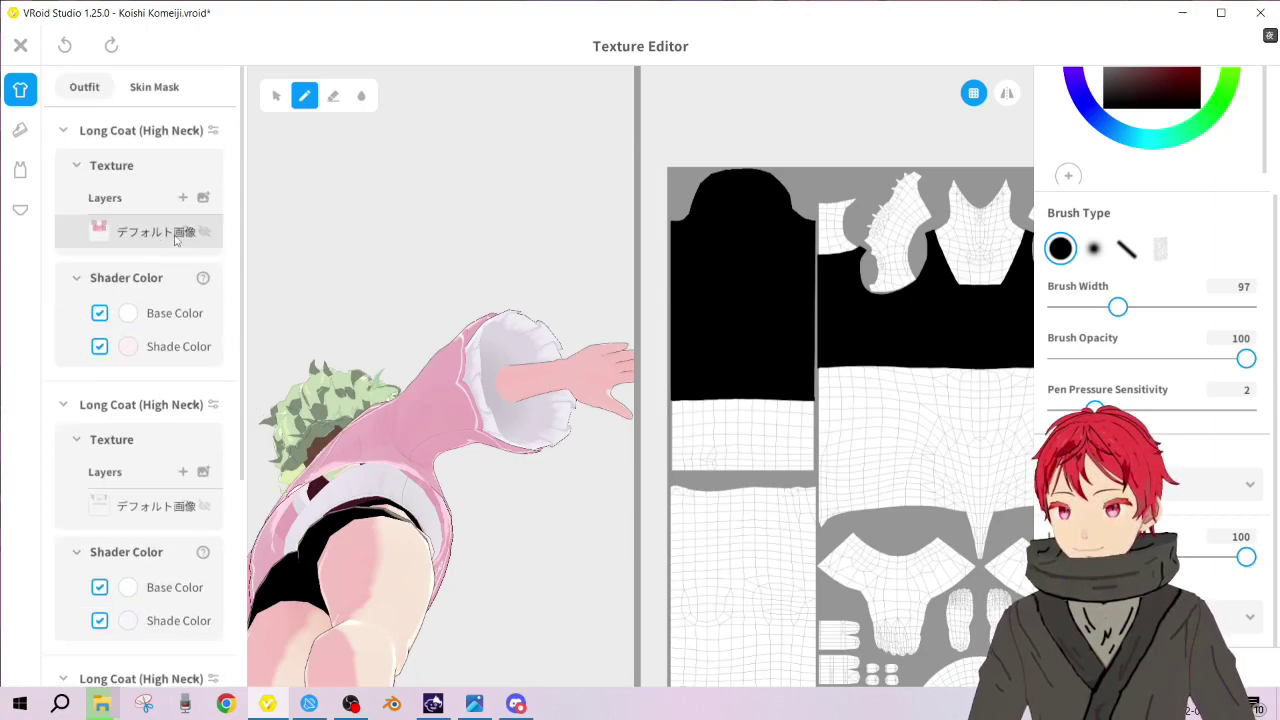
left_click(204, 508)
mouse_move(360, 535)
right_mouse_down()
mouse_move(440, 540)
mouse_move(423, 528)
mouse_move(428, 598)
mouse_move(495, 480)
right_mouse_up()
scroll(423, 528, "up", 10)
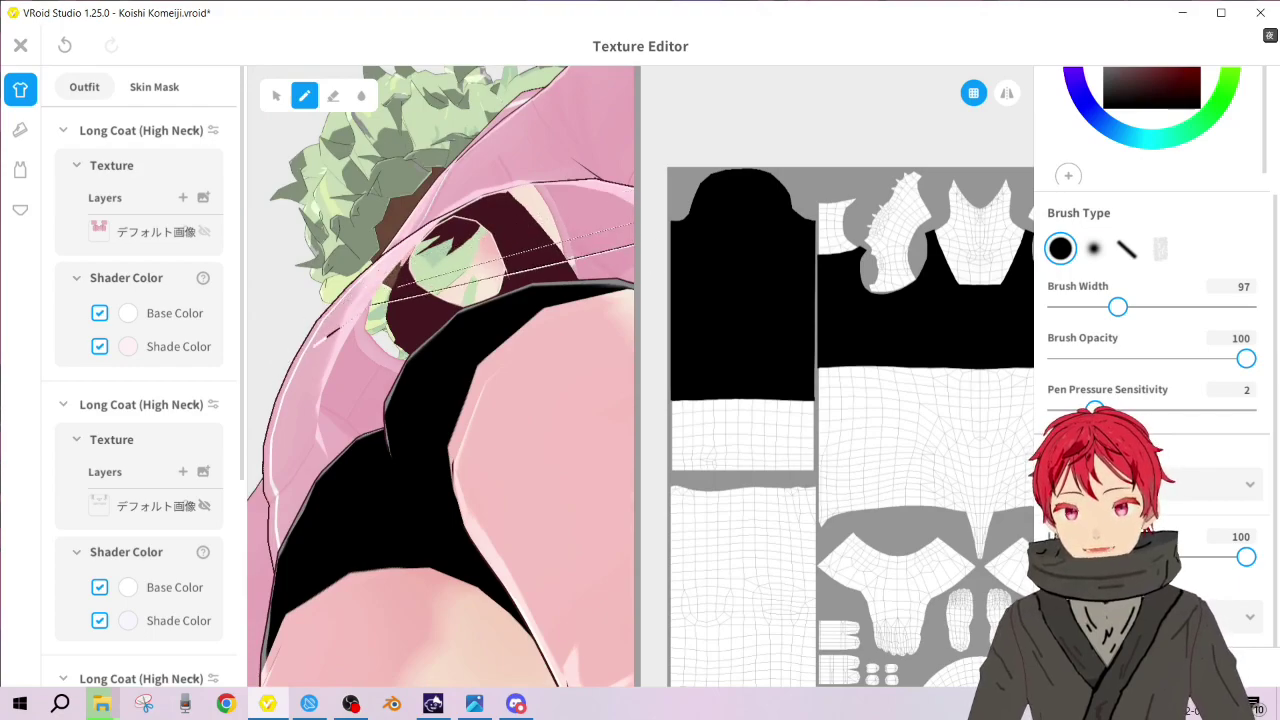
right_click_drag(482, 272, 470, 325)
scroll(523, 277, "down", 5)
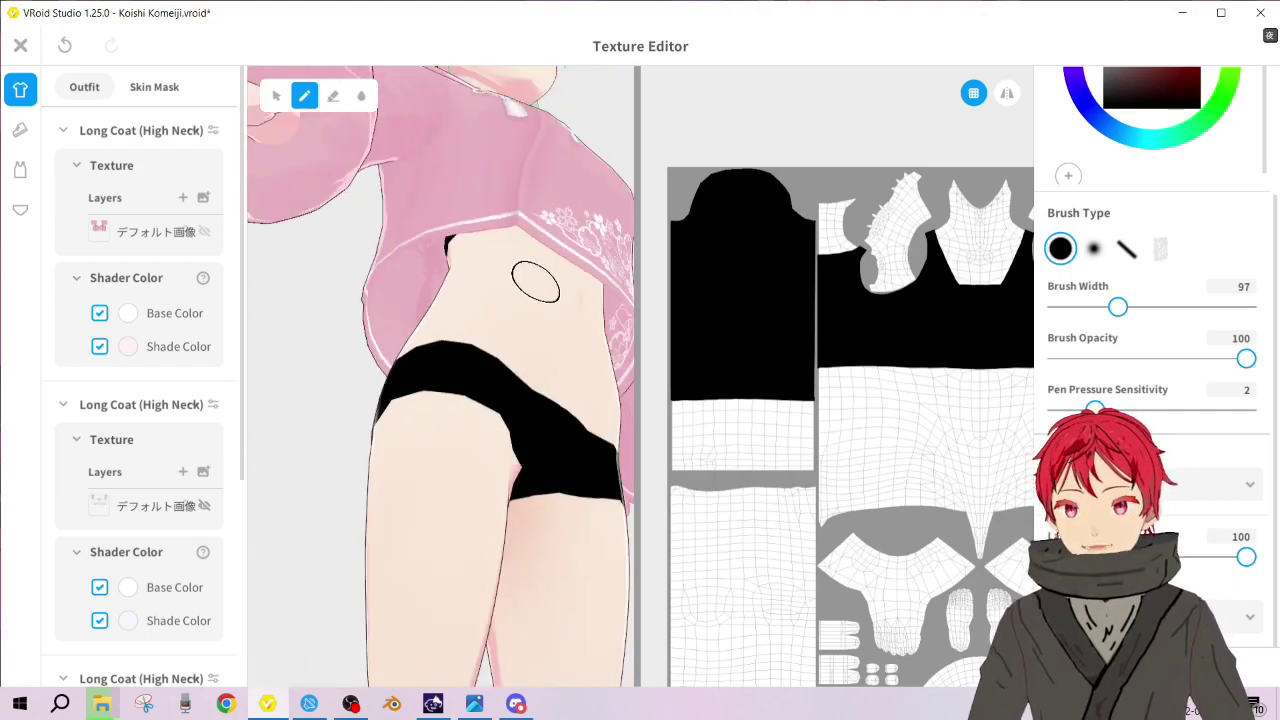
Compare the skin mask's black arm and torso areas with the exposed midriff on the model
scroll(780, 386, "down", 5)
right_click_drag(860, 375, 814, 382)
scroll(870, 372, "up", 3)
middle_click_drag(940, 371, 915, 373)
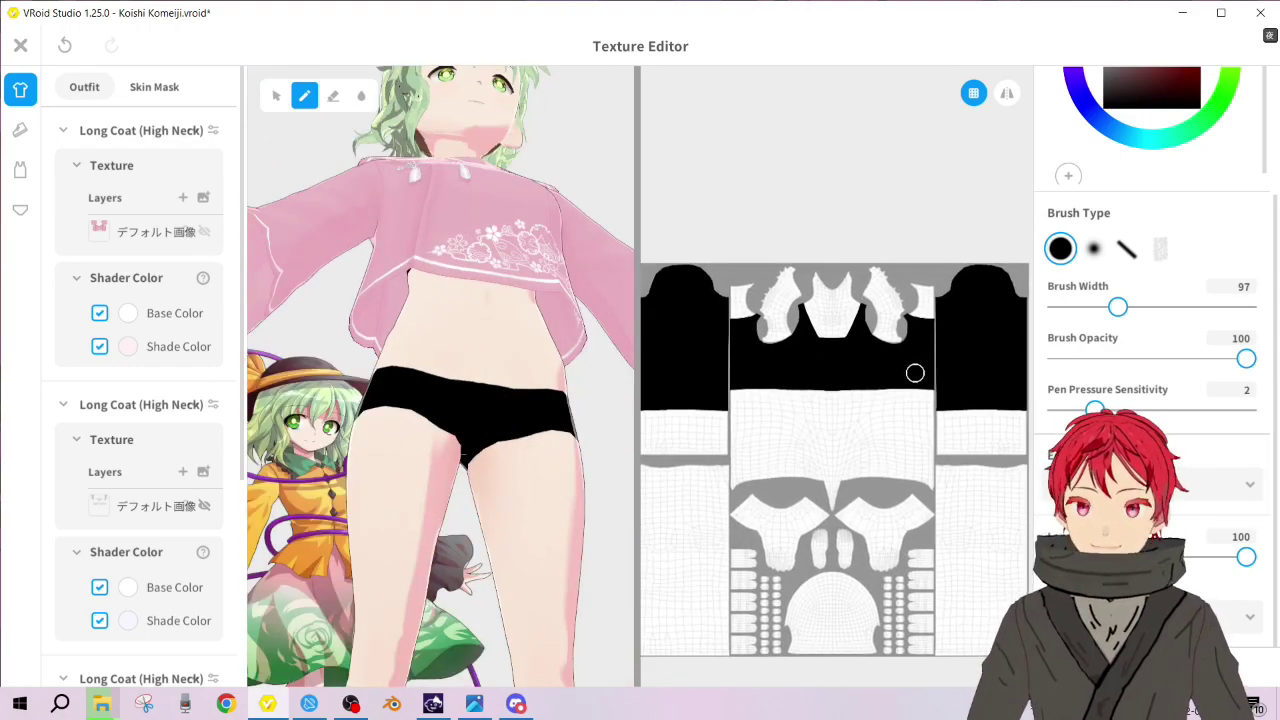
scroll(1187, 217, "up", 1)
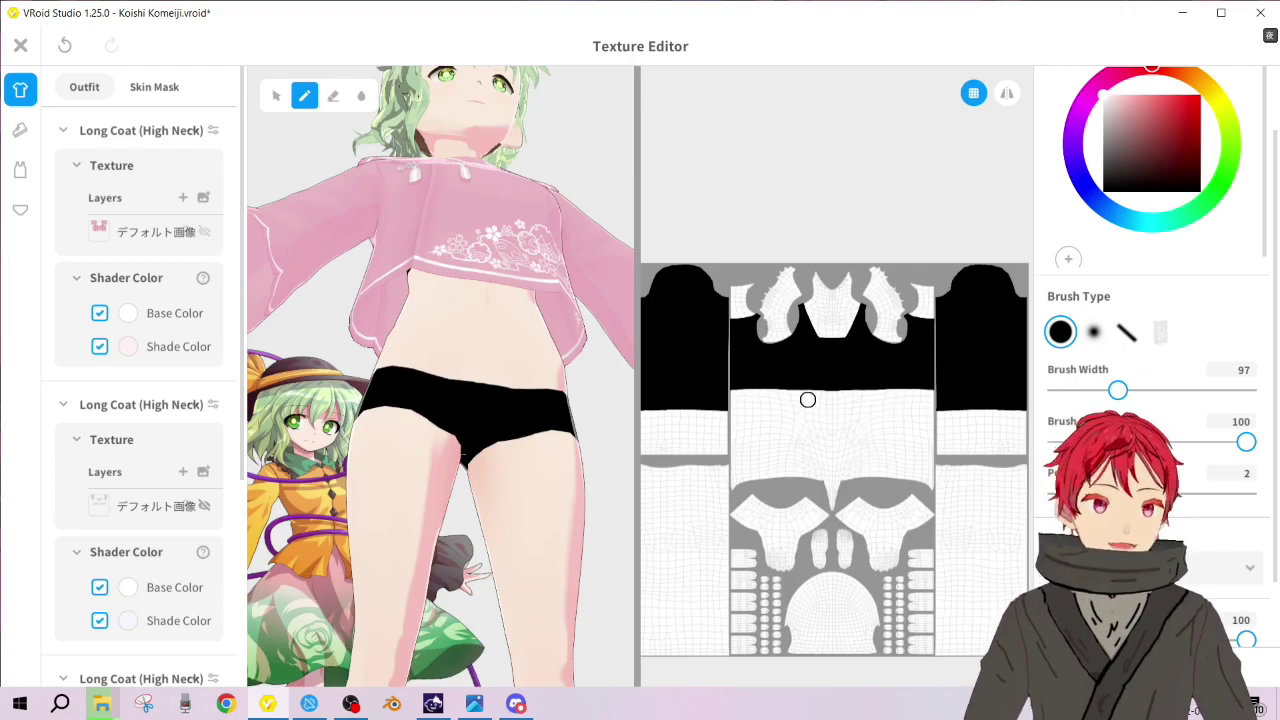
scroll(705, 402, "down", 2)
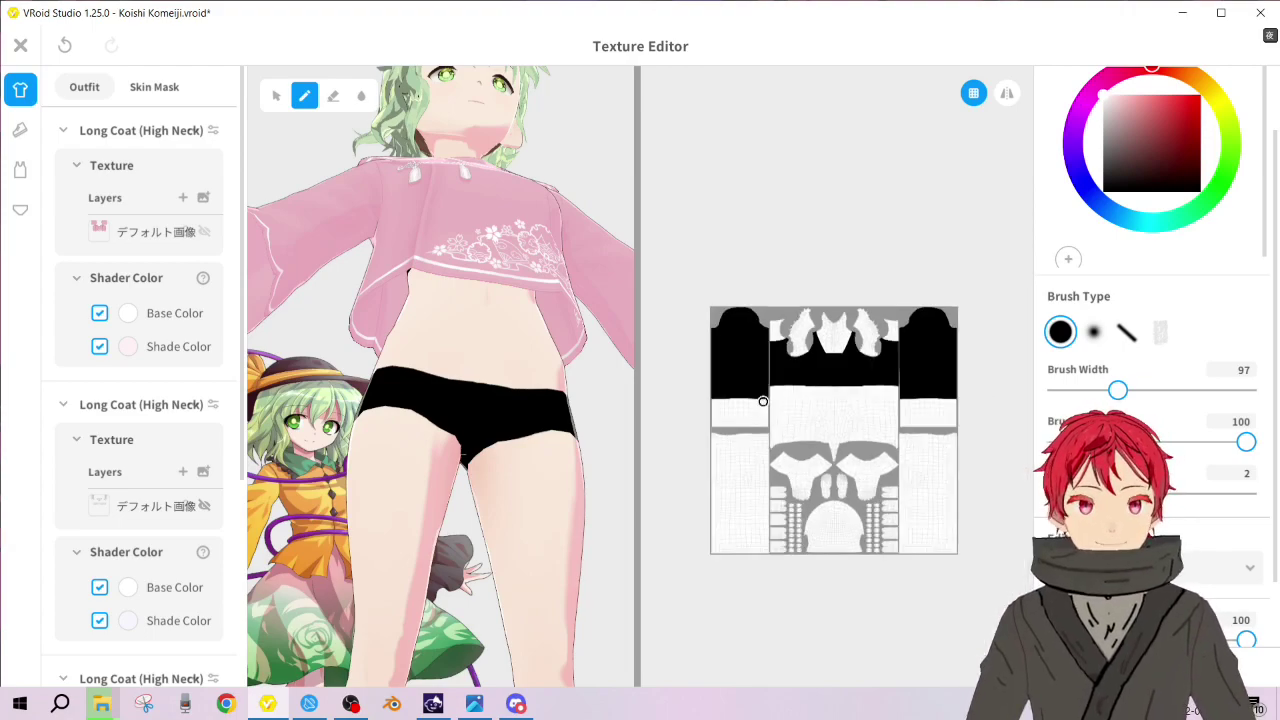
scroll(829, 403, "up", 2)
scroll(934, 420, "down", 1)
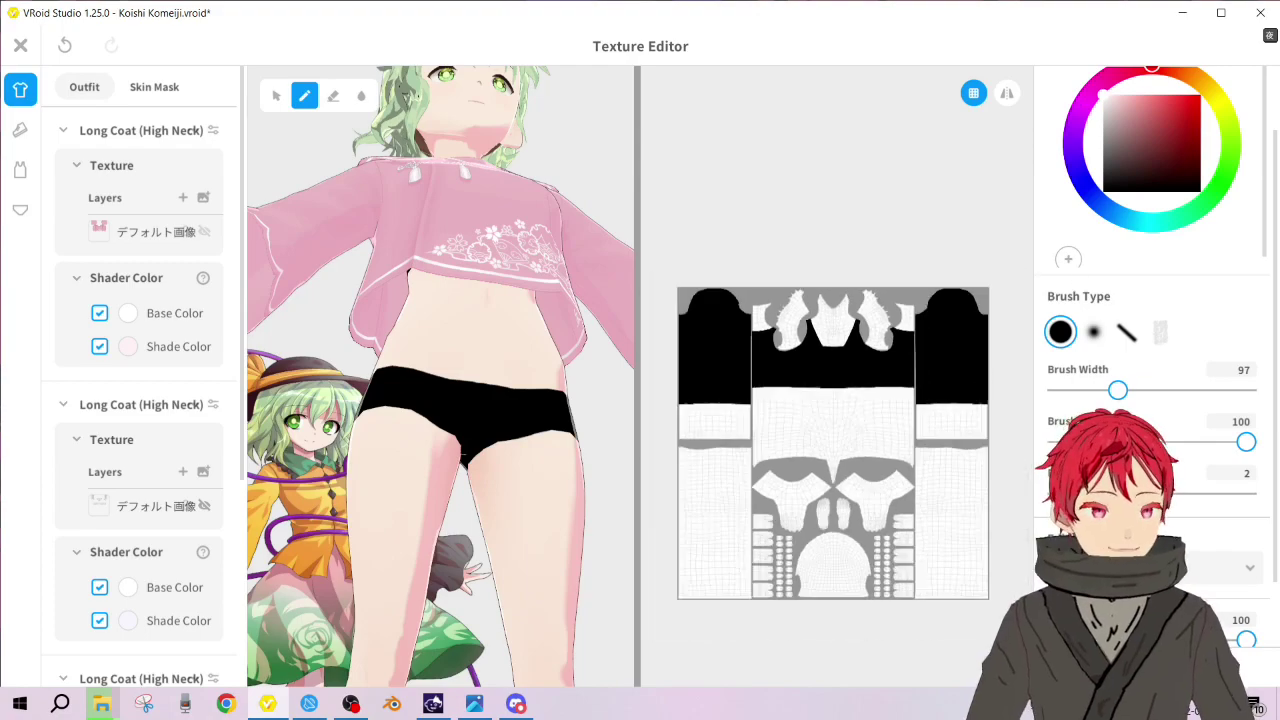
scroll(360, 423, "down", 3)
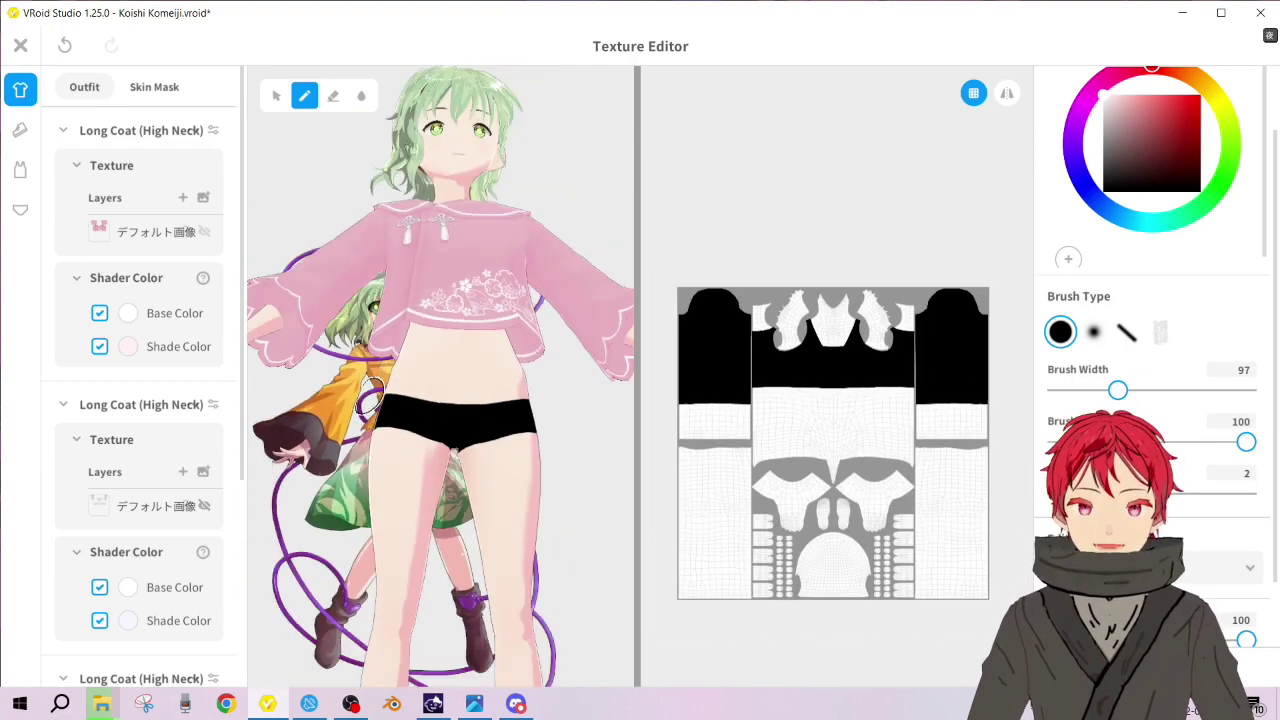
Inspect the pink top on the model from the front and side, next to the reference image
mouse_move(457, 379)
right_mouse_down()
mouse_move(430, 372)
mouse_move(461, 315)
right_mouse_up()
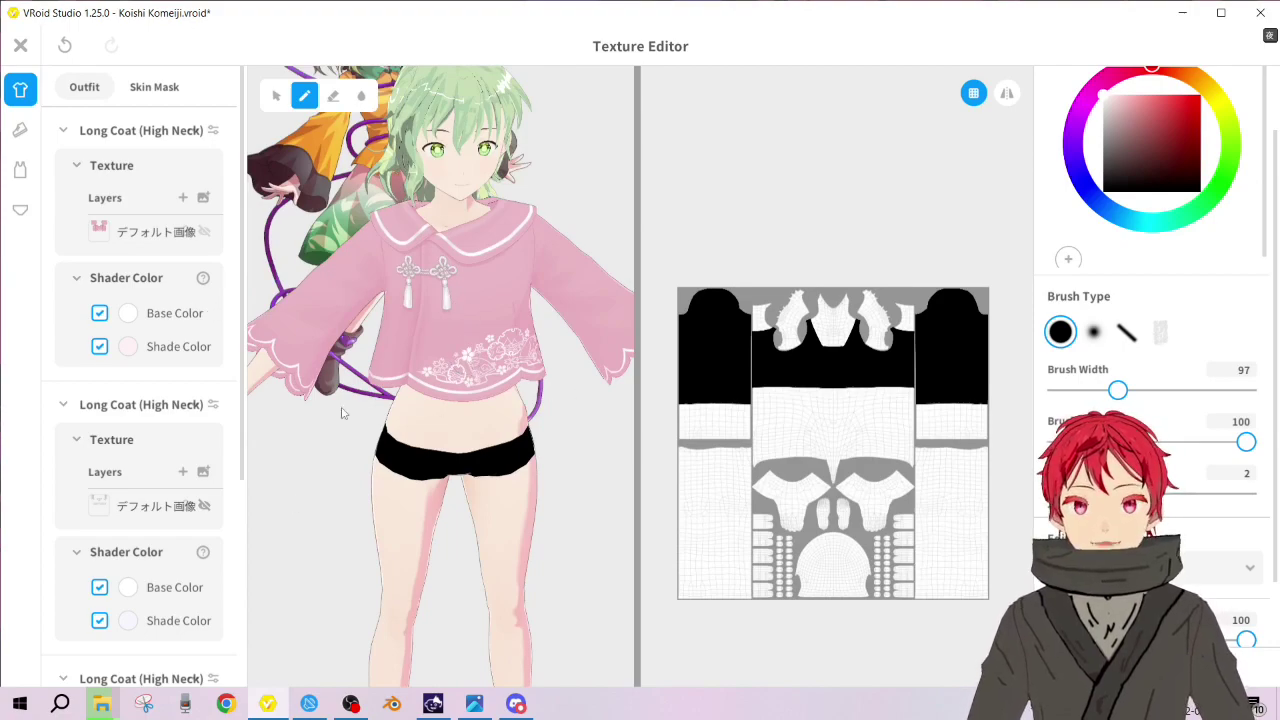
right_click_drag(352, 395, 398, 366)
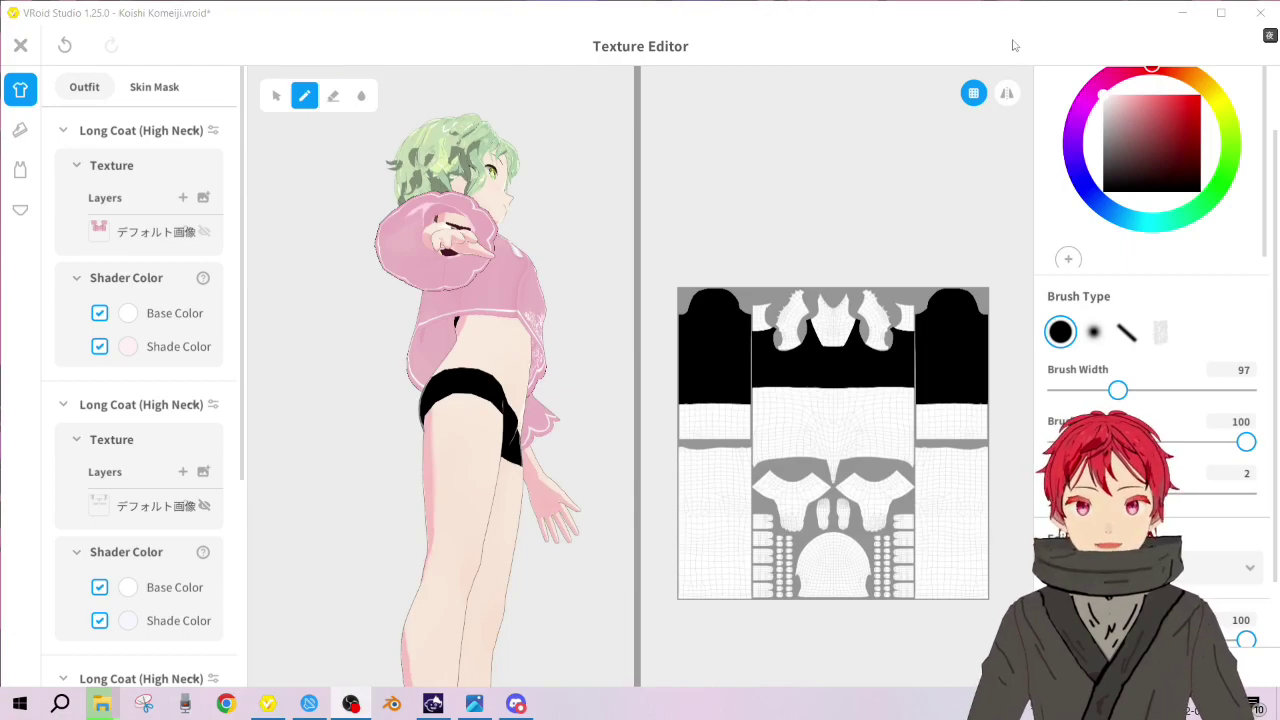
right_click_drag(464, 323, 476, 386)
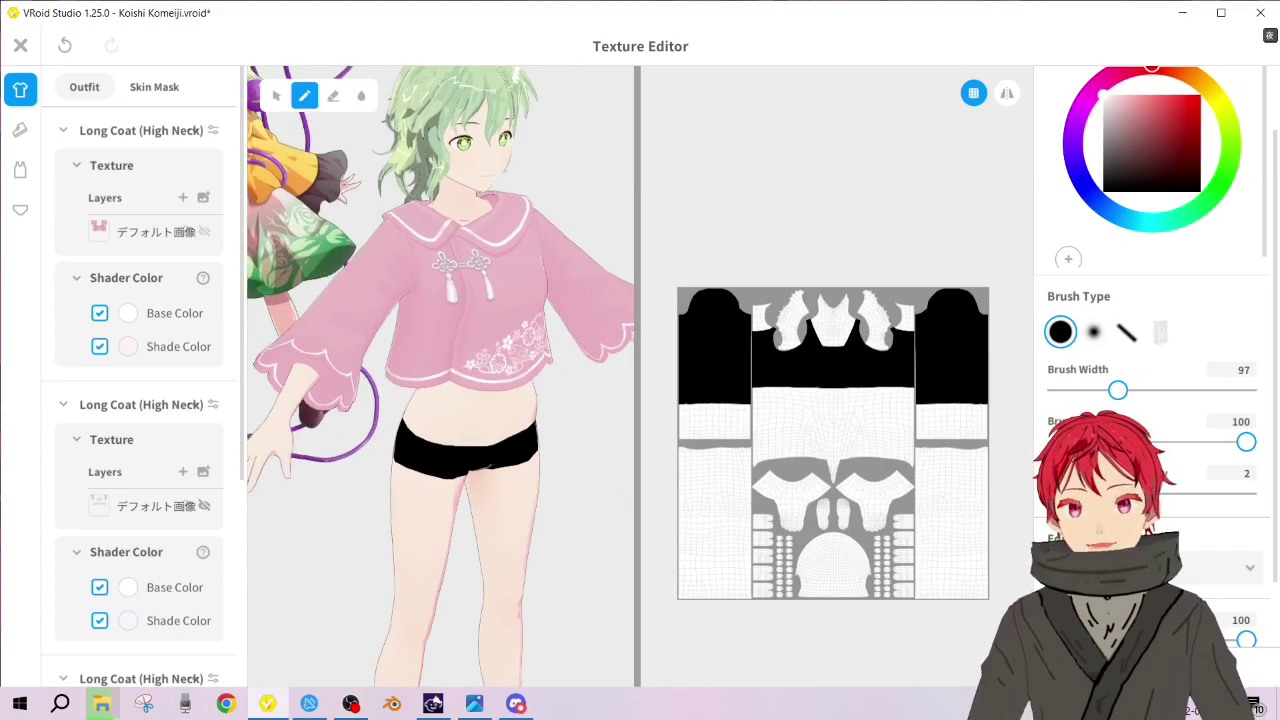
right_click_drag(470, 318, 483, 343)
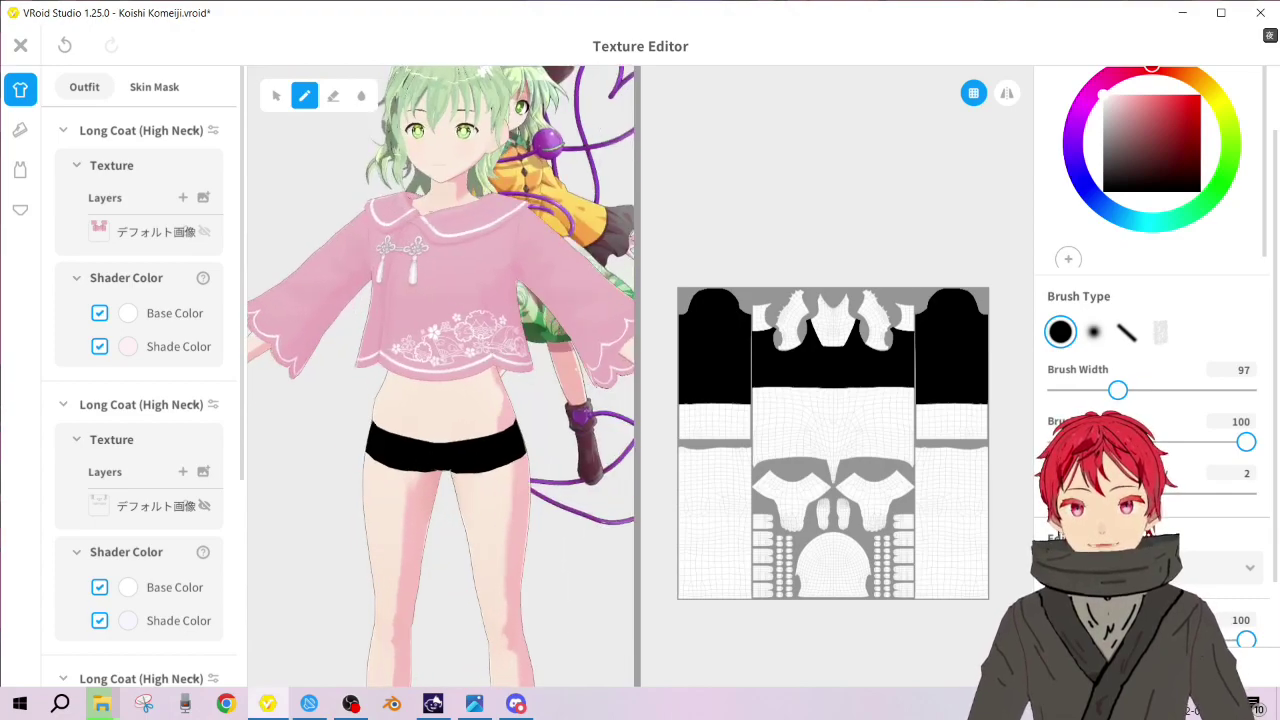
scroll(414, 249, "up", 2)
scroll(414, 250, "down", 4)
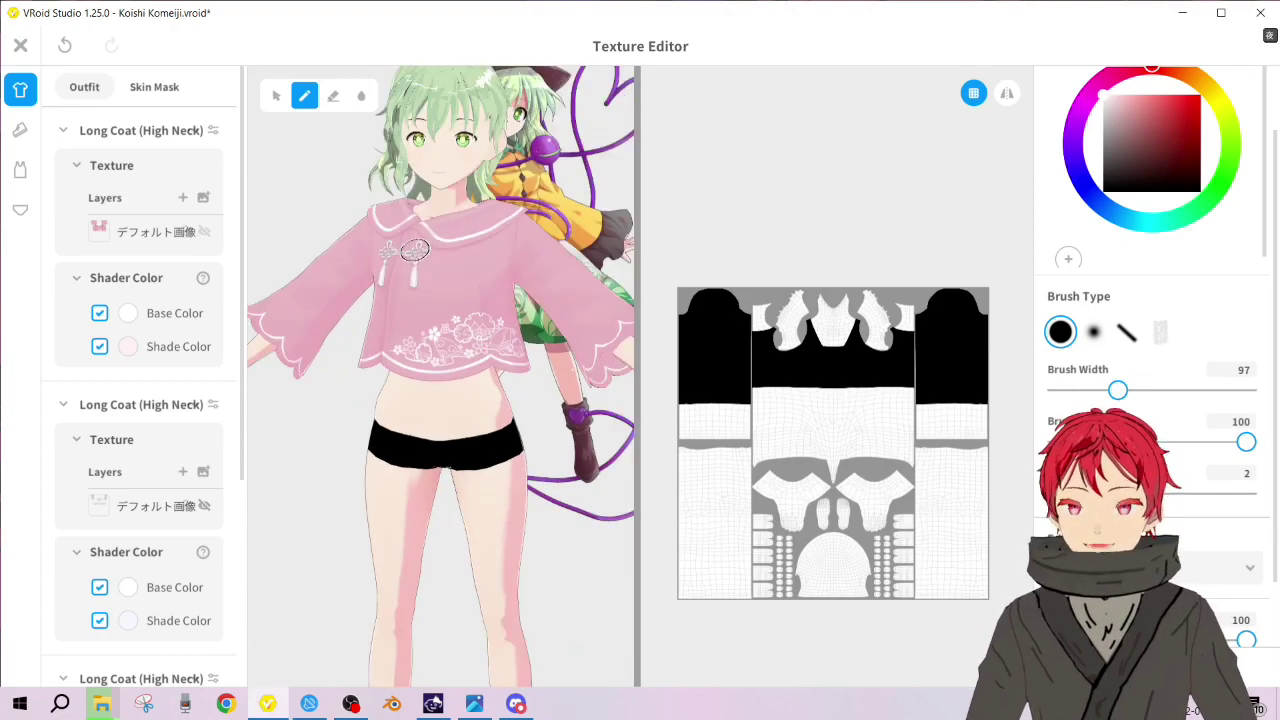
right_click_drag(424, 261, 449, 514)
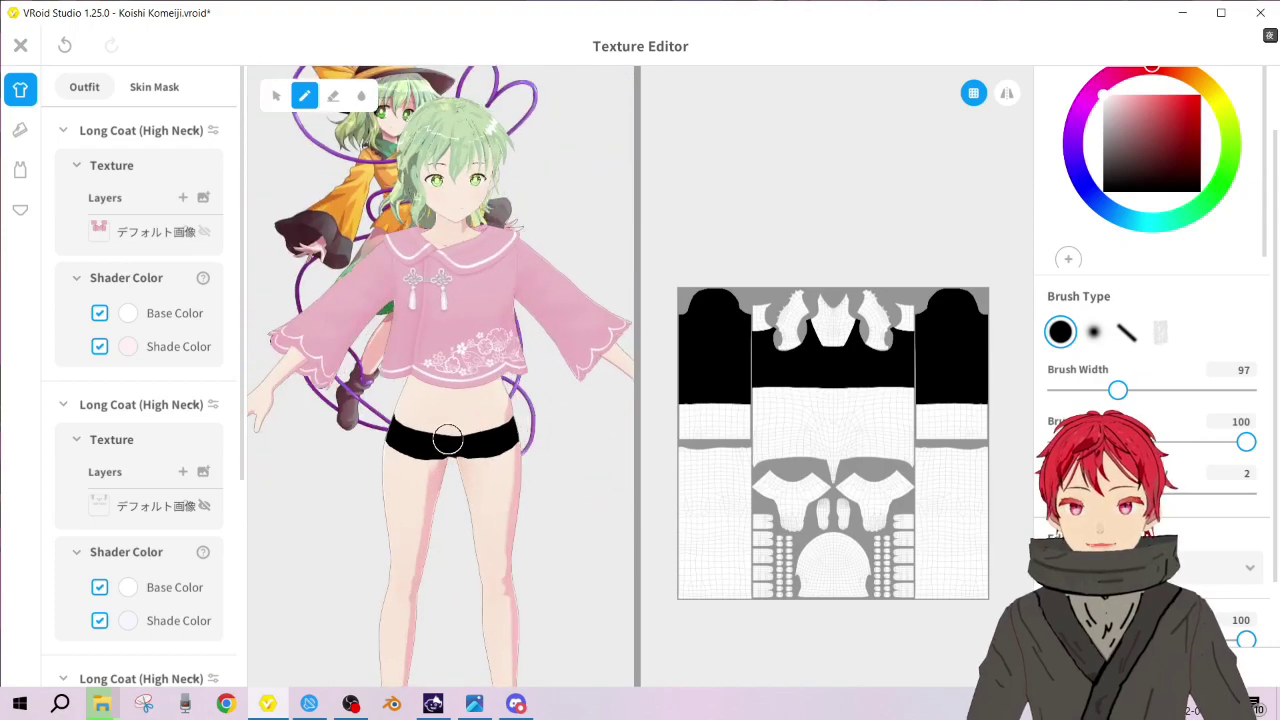
Turn on mirrored painting, try a white stroke down the skin mask's black arm area, and undo the stroke
scroll(689, 349, "up", 2)
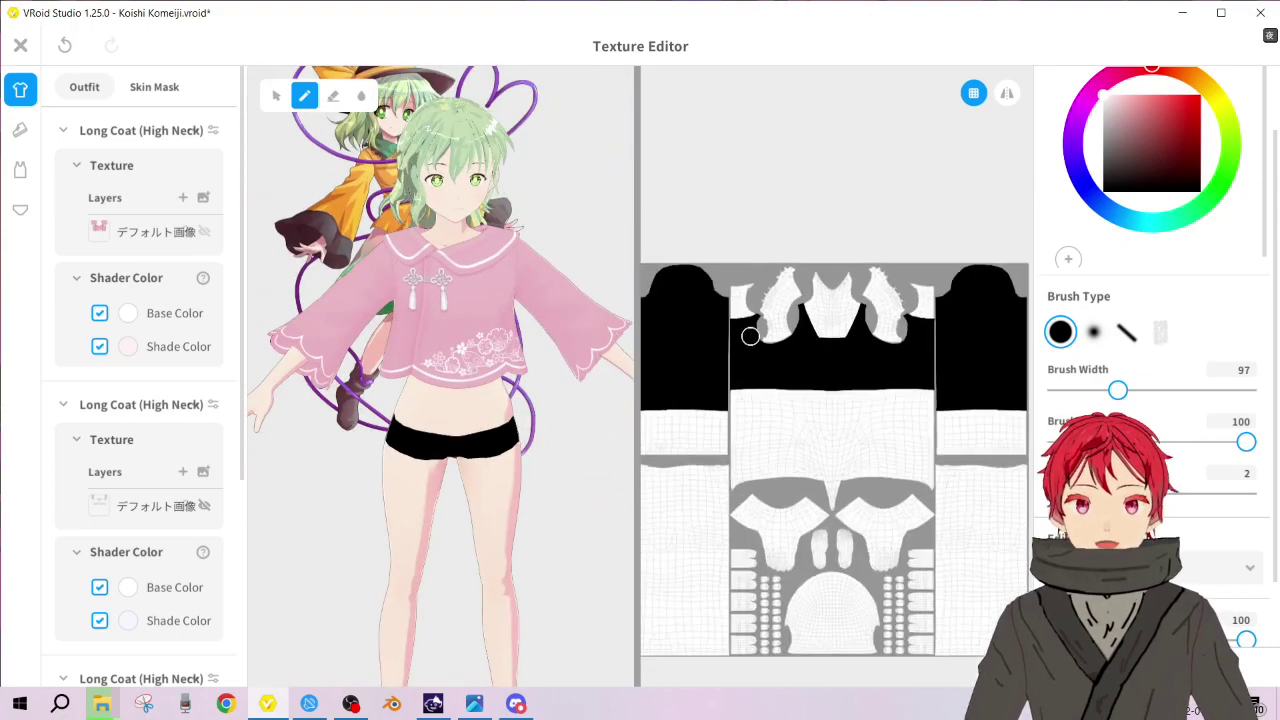
left_click(1006, 94)
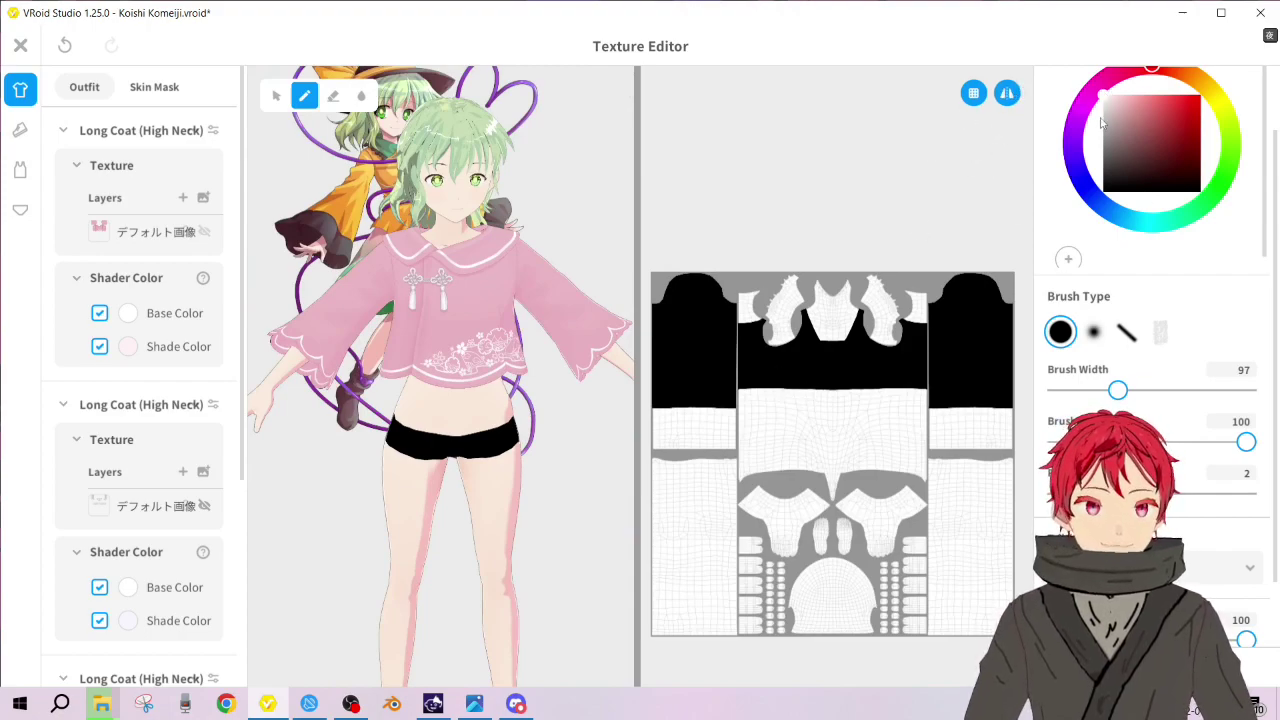
scroll(777, 263, "up", 2)
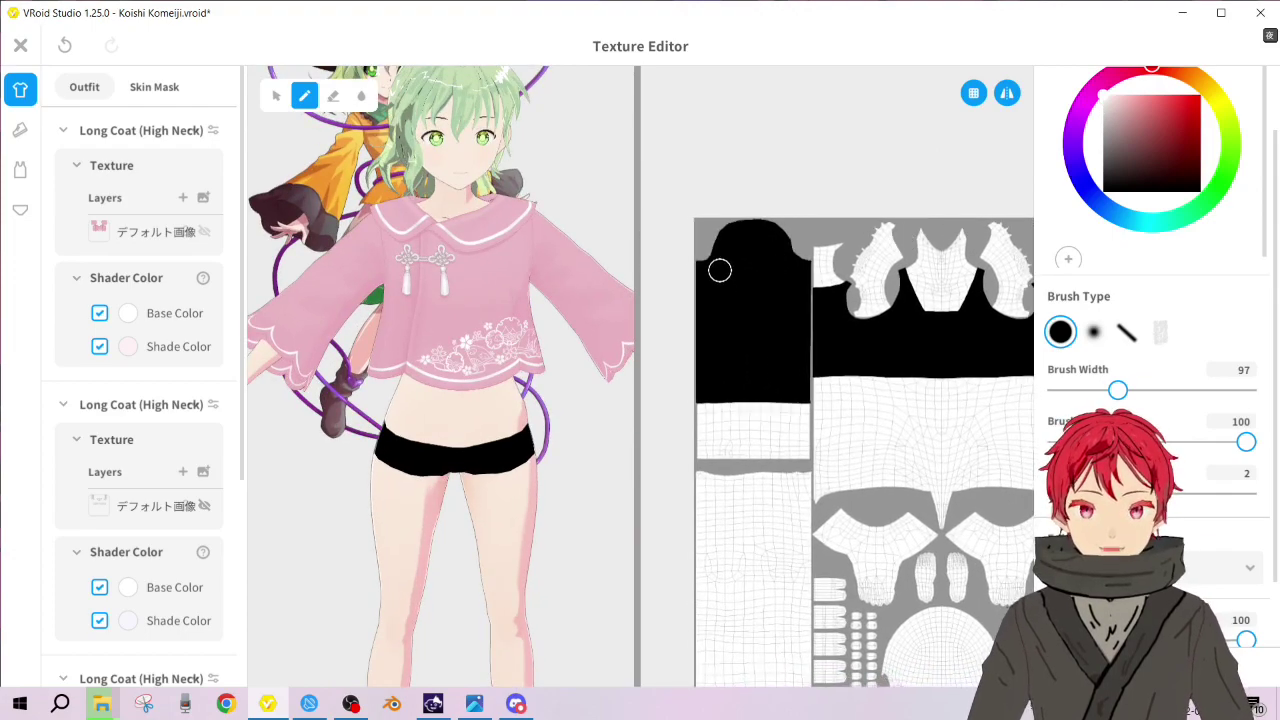
mouse_move(721, 268)
left_mouse_down()
mouse_move(722, 370)
mouse_move(751, 340)
mouse_move(749, 366)
mouse_move(777, 349)
mouse_move(757, 371)
mouse_move(834, 386)
mouse_move(697, 399)
mouse_move(771, 382)
mouse_move(694, 371)
mouse_move(740, 373)
left_mouse_up()
key("ctrl+z")
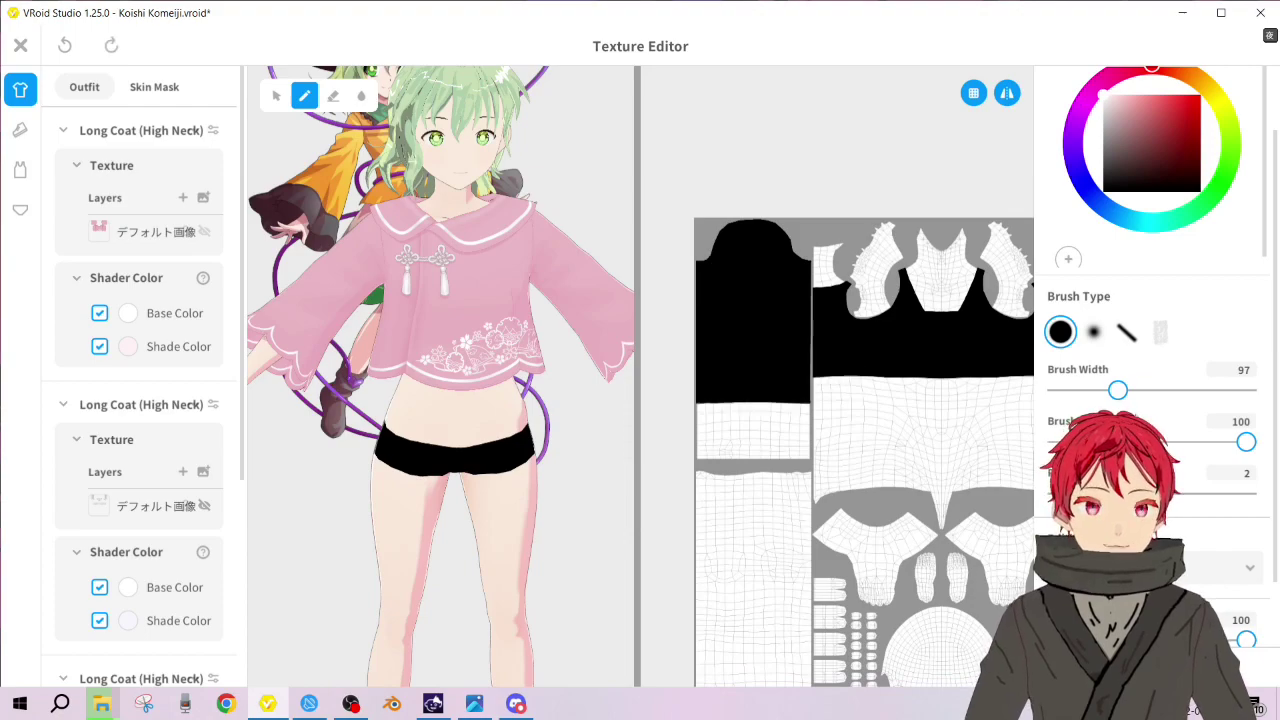
Set the brush width to 300 and paint the skin mask's black arm and torso areas completely white
left_click_drag(1135, 390, 1207, 390)
scroll(937, 388, "down", 5)
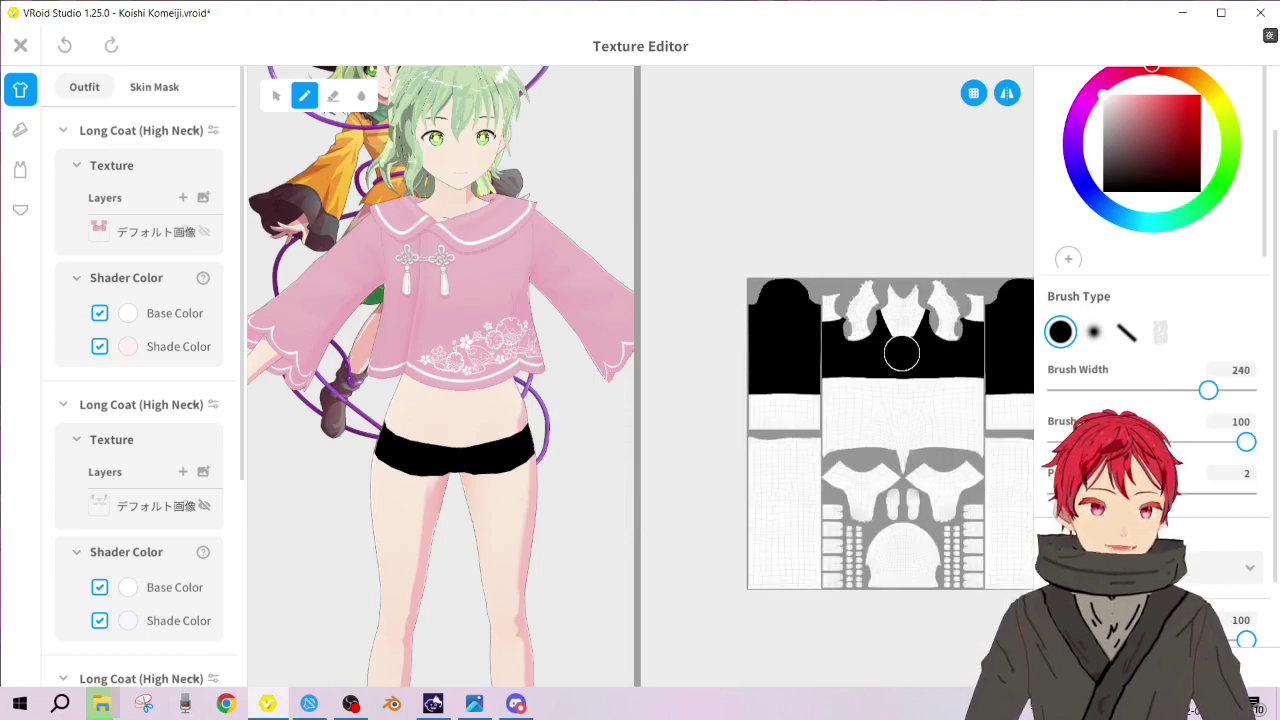
scroll(937, 388, "up", 2)
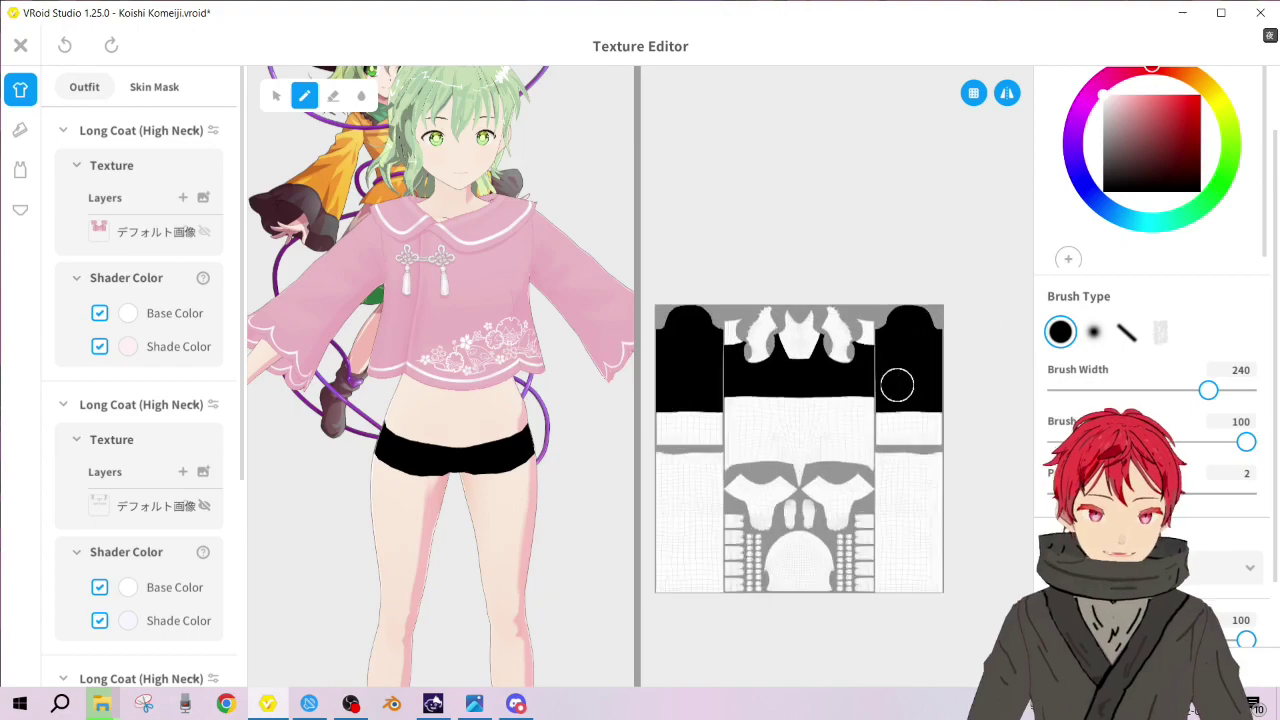
left_click_drag(1208, 390, 1246, 390)
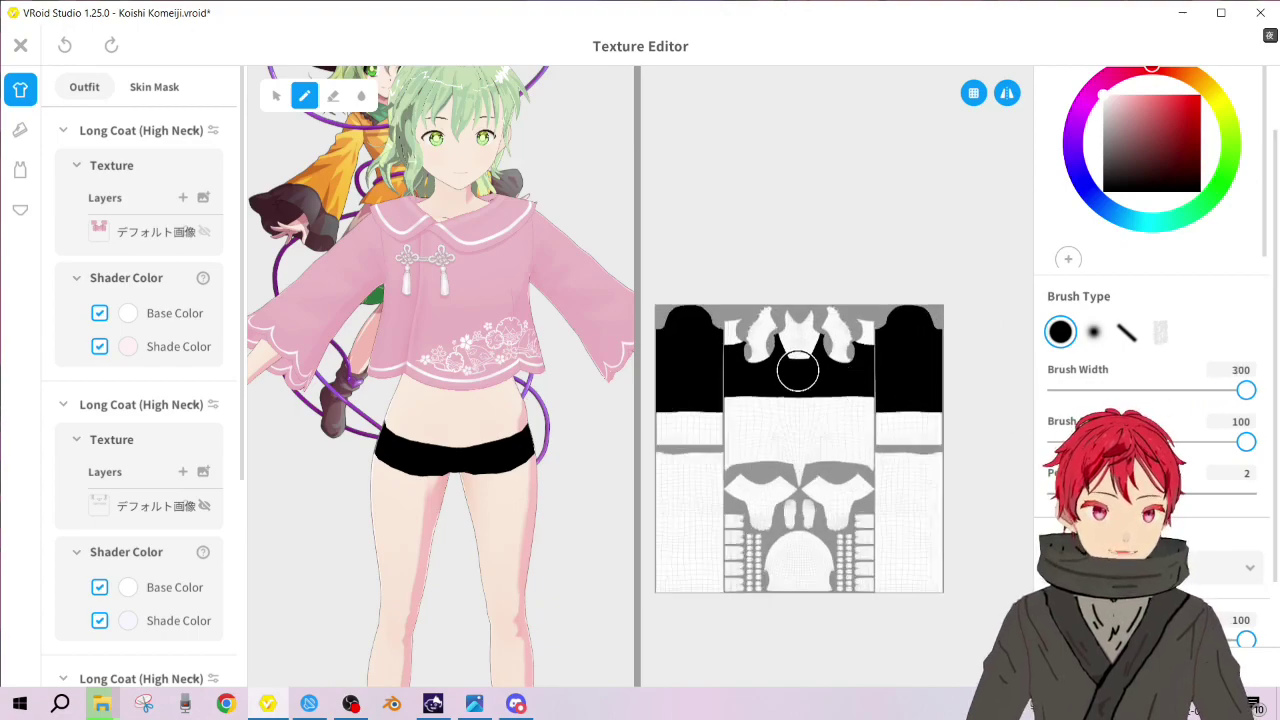
mouse_move(703, 300)
left_mouse_down()
mouse_move(705, 289)
mouse_move(666, 457)
mouse_move(798, 380)
left_mouse_up()
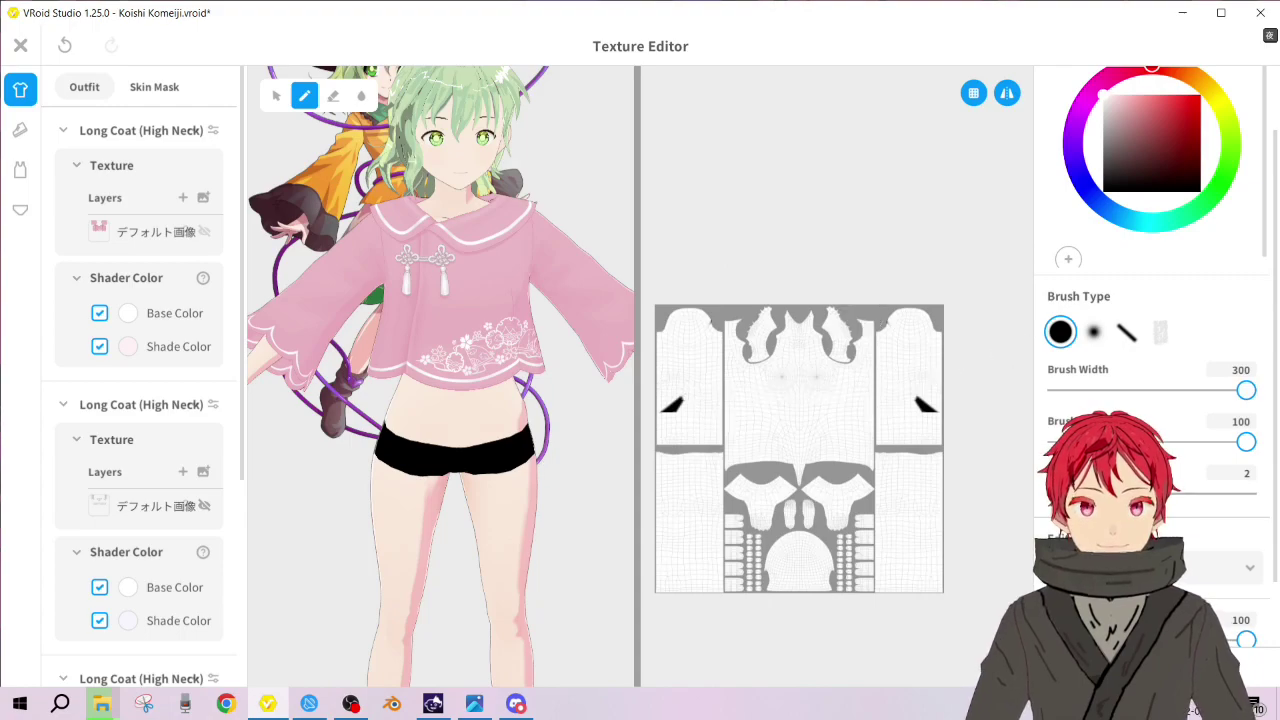
left_click_drag(878, 428, 942, 398)
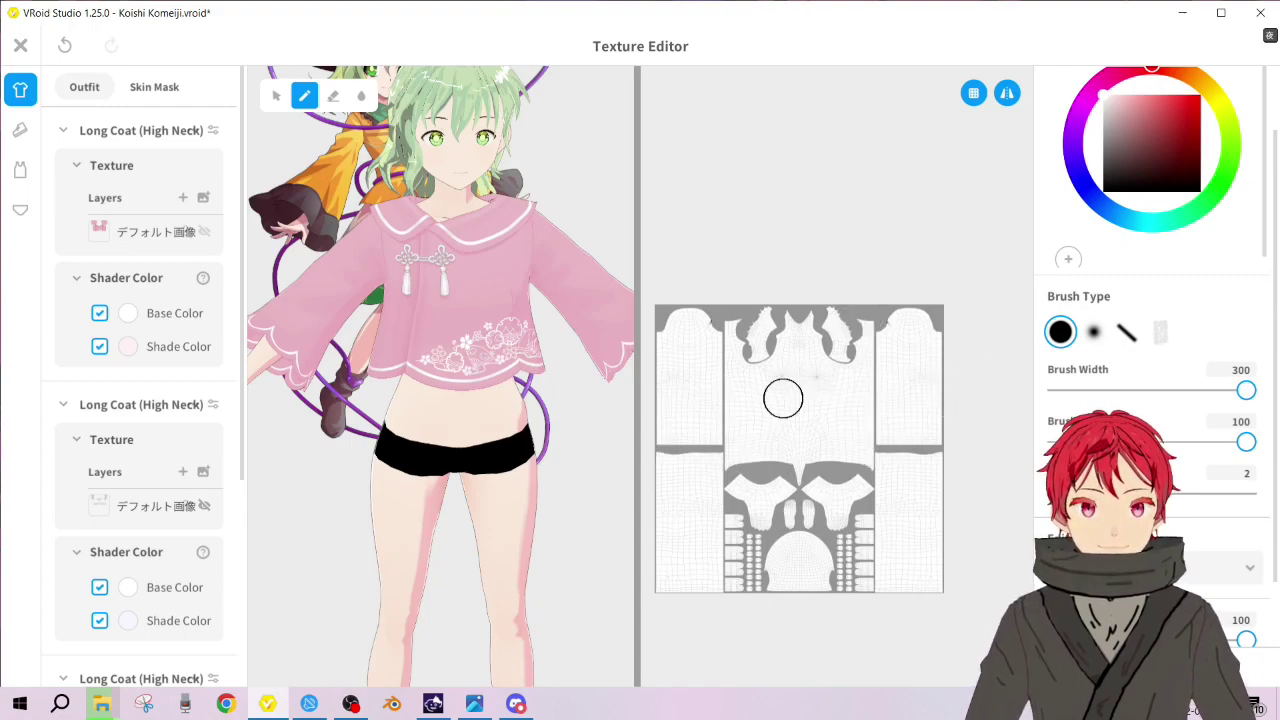
Leave the texture editor and check the top on the model from several angles
mouse_move(440, 400)
right_mouse_down()
mouse_move(570, 400)
mouse_move(440, 400)
right_mouse_up()
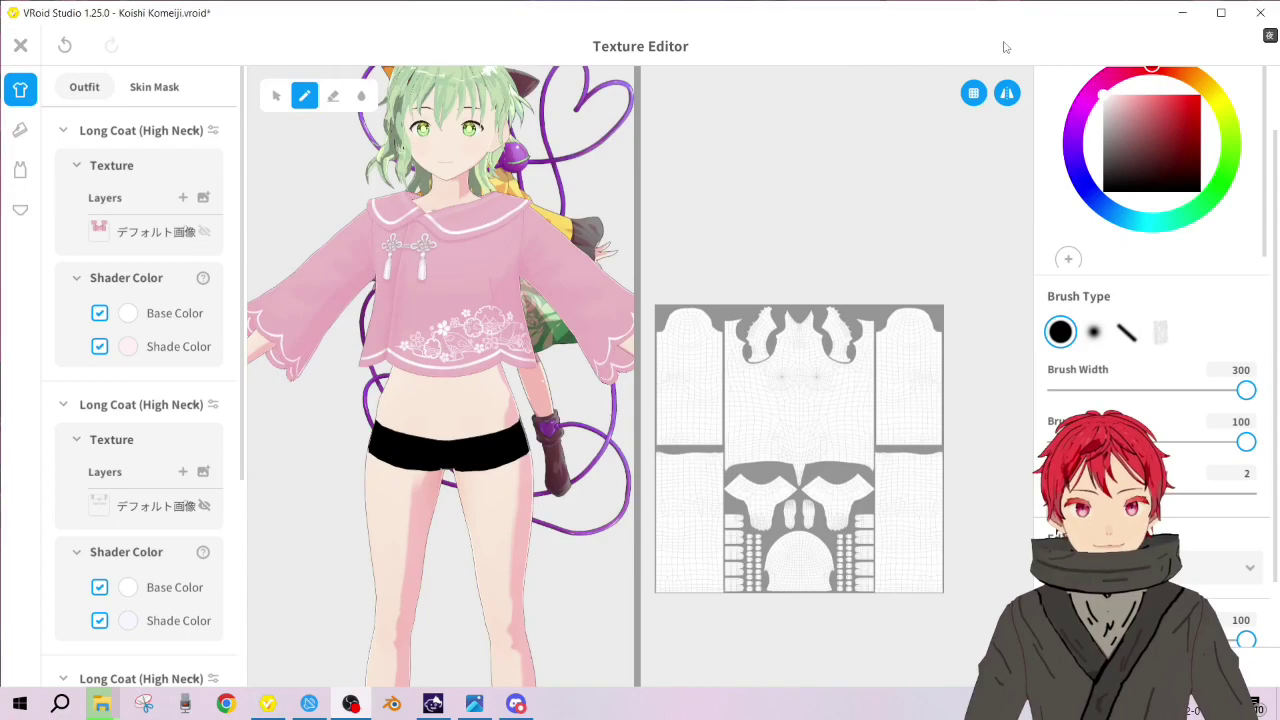
left_click(20, 45)
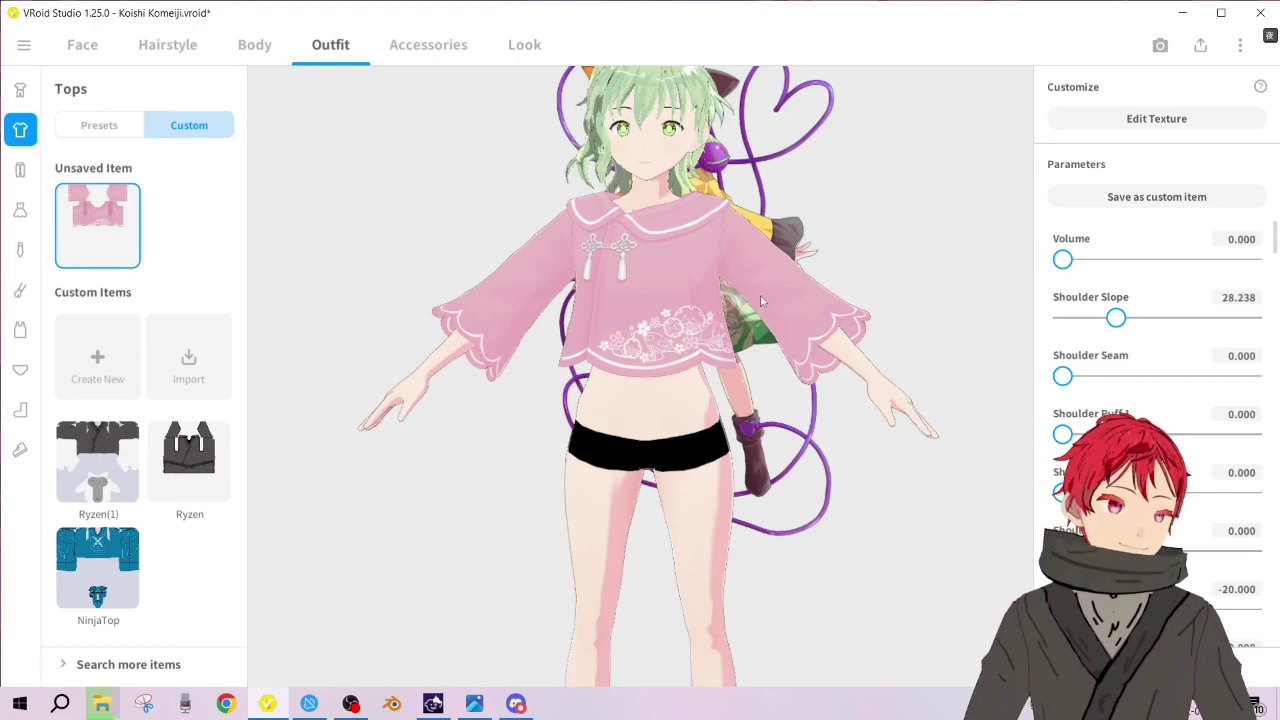
right_click_drag(515, 361, 568, 442)
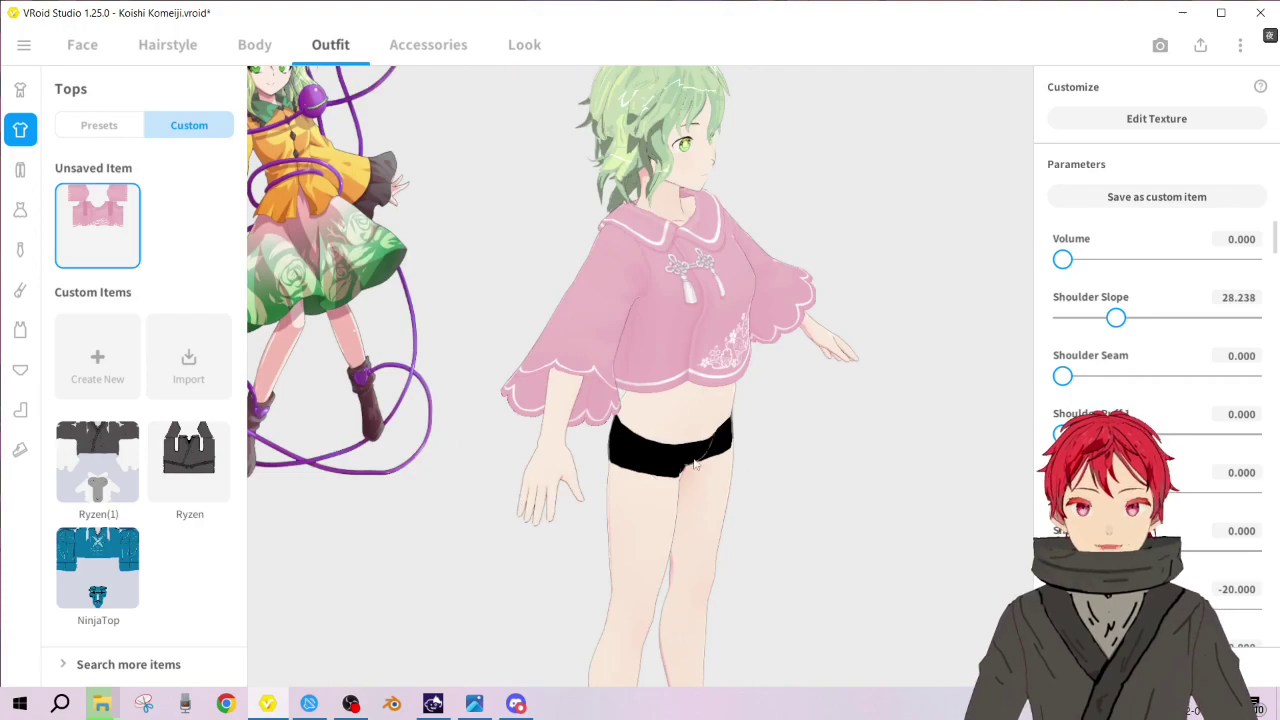
right_click_drag(632, 446, 458, 399)
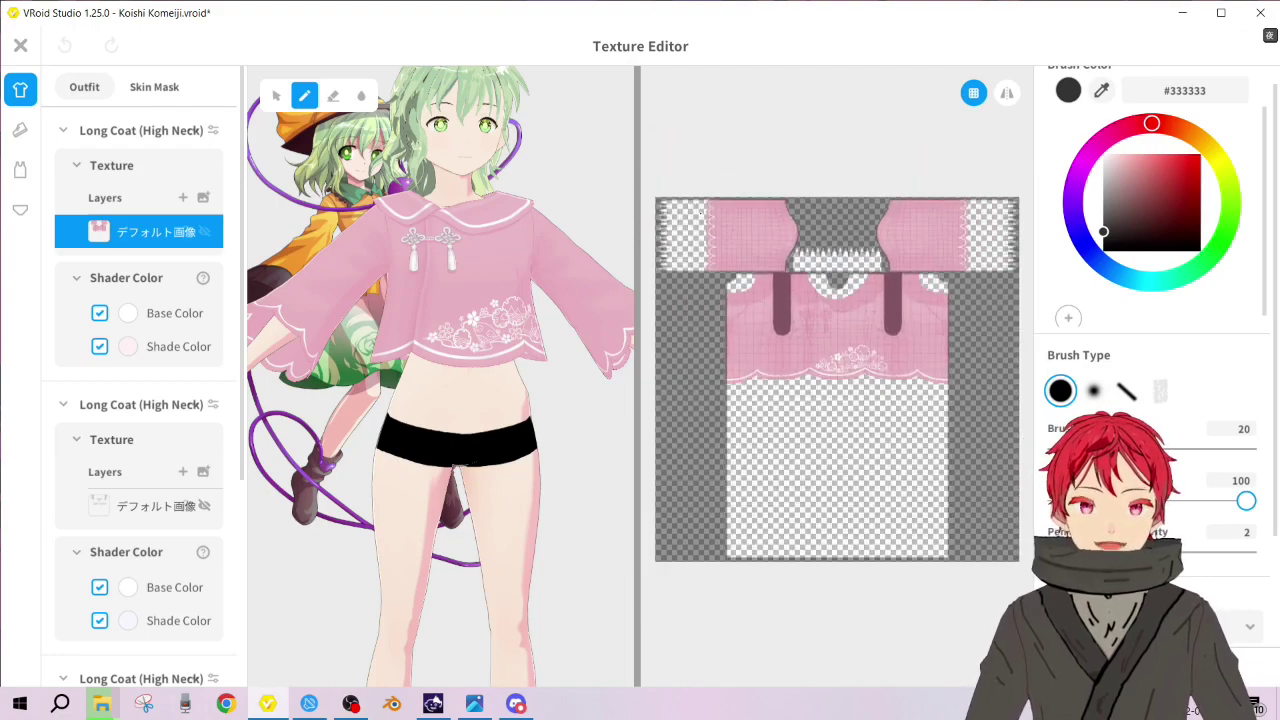
Examine the pink sleeve and body areas of the top's default image texture, and return to the outfit view
scroll(712, 254, "up", 3)
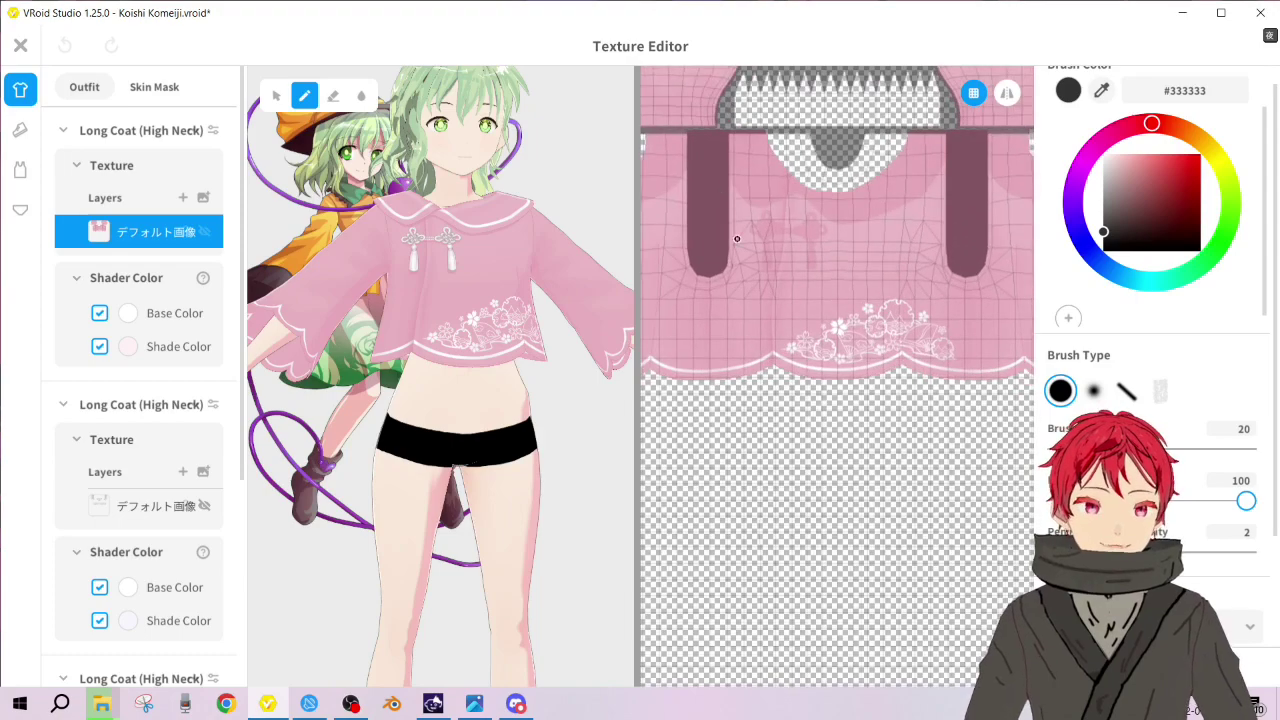
scroll(712, 254, "down", 4)
scroll(840, 340, "up", 3)
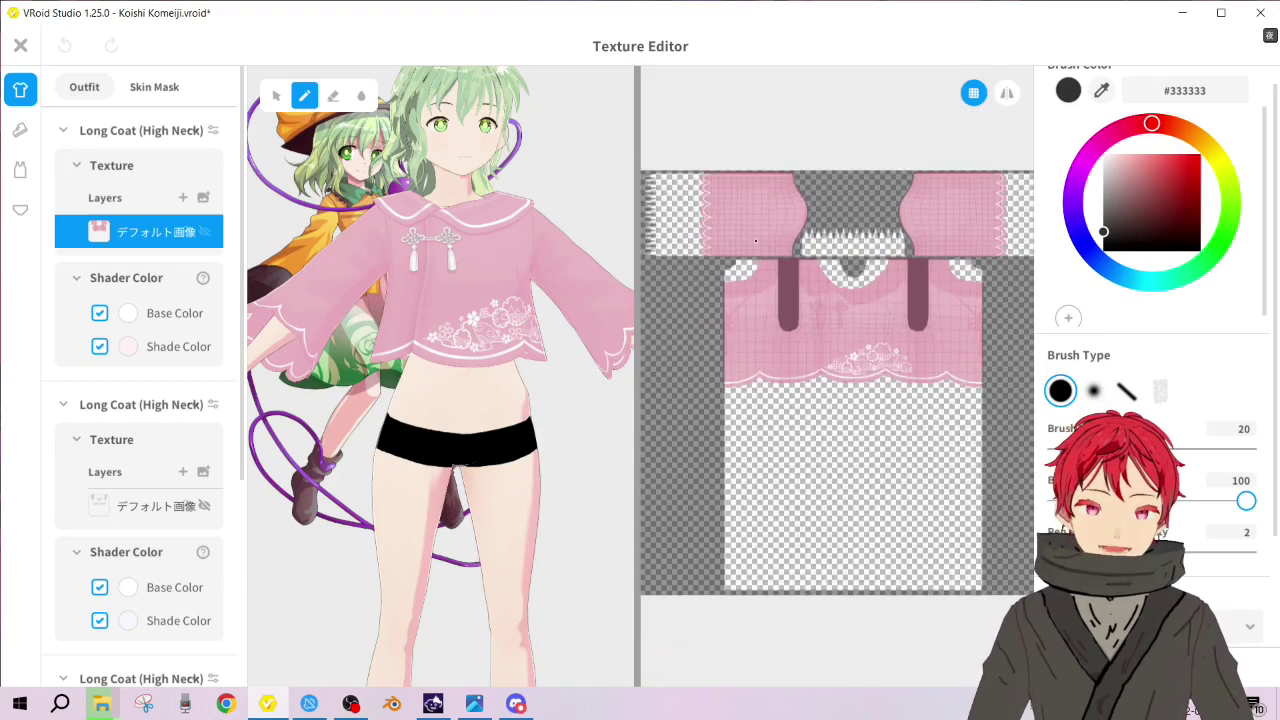
scroll(844, 341, "up", 3)
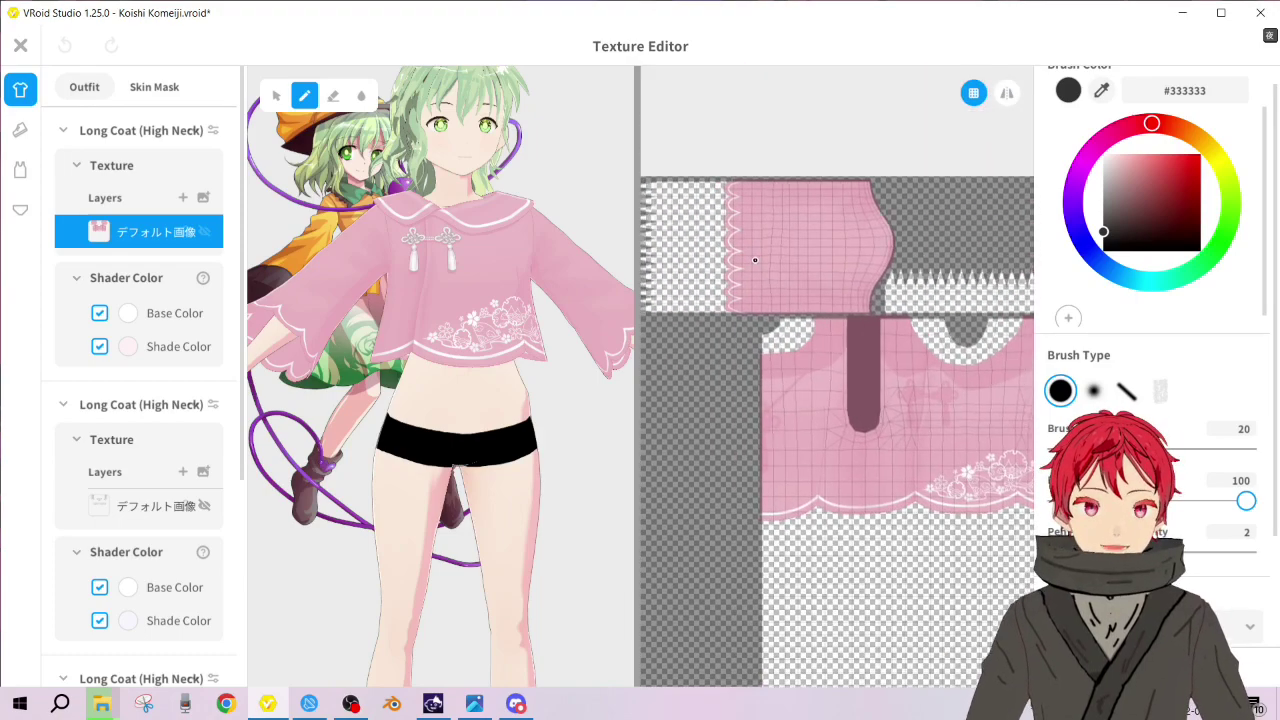
right_click_drag(388, 397, 345, 382)
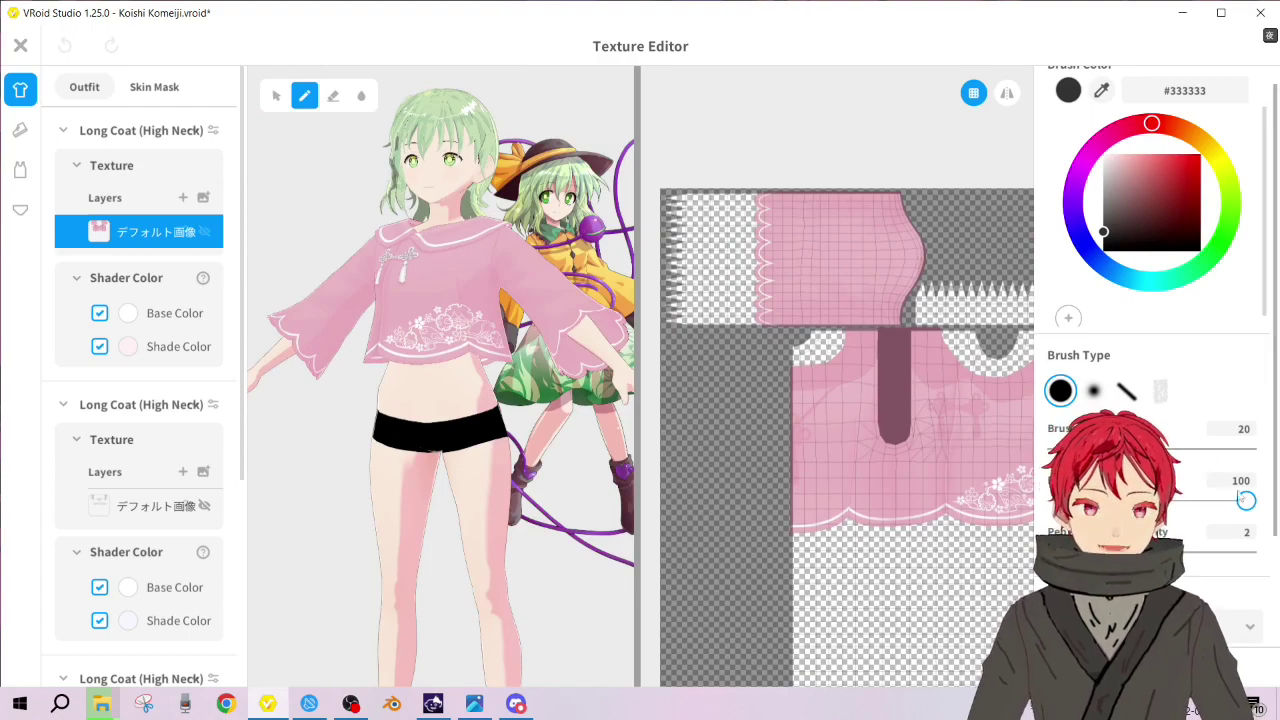
scroll(1248, 500, "down", 2)
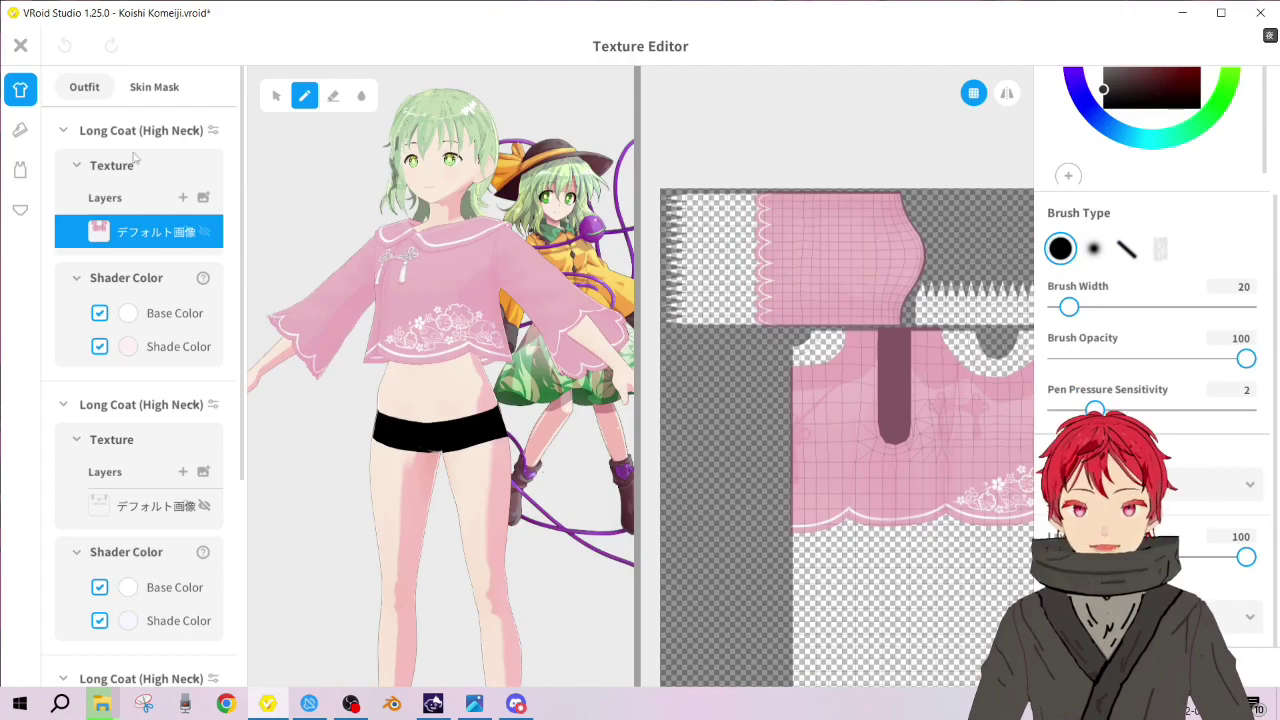
left_click(20, 47)
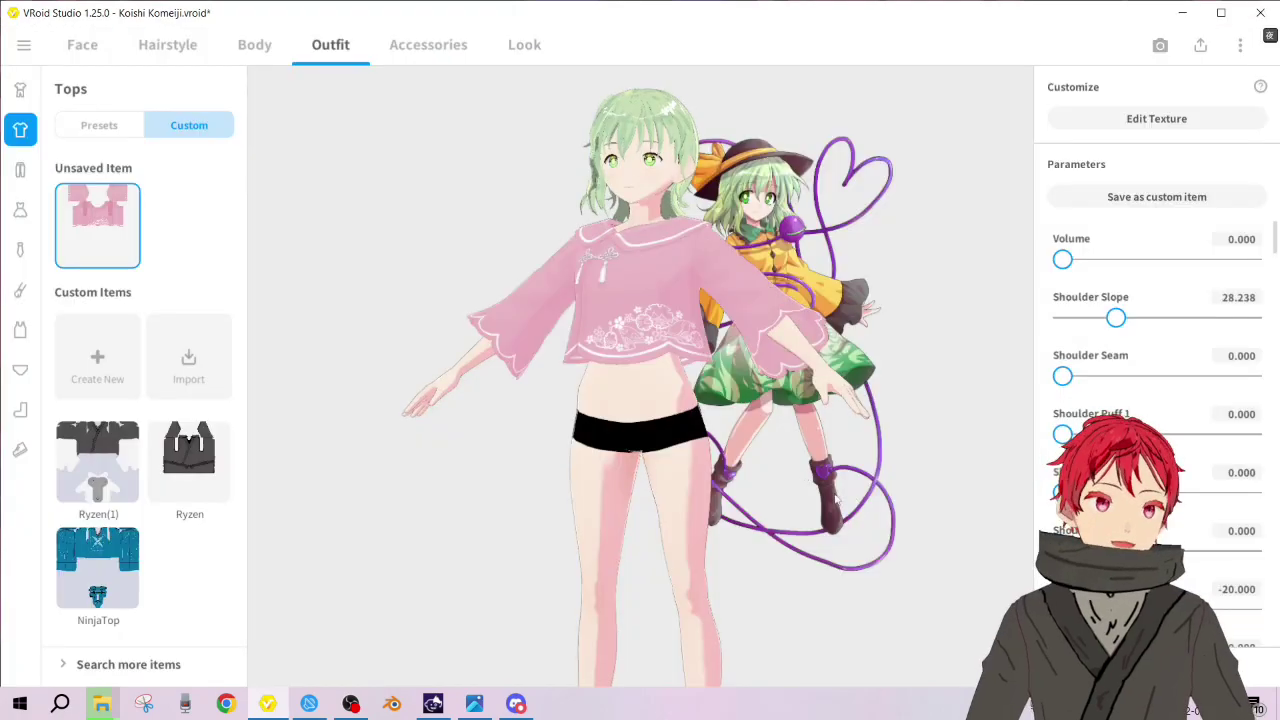
right_click_drag(644, 494, 813, 460)
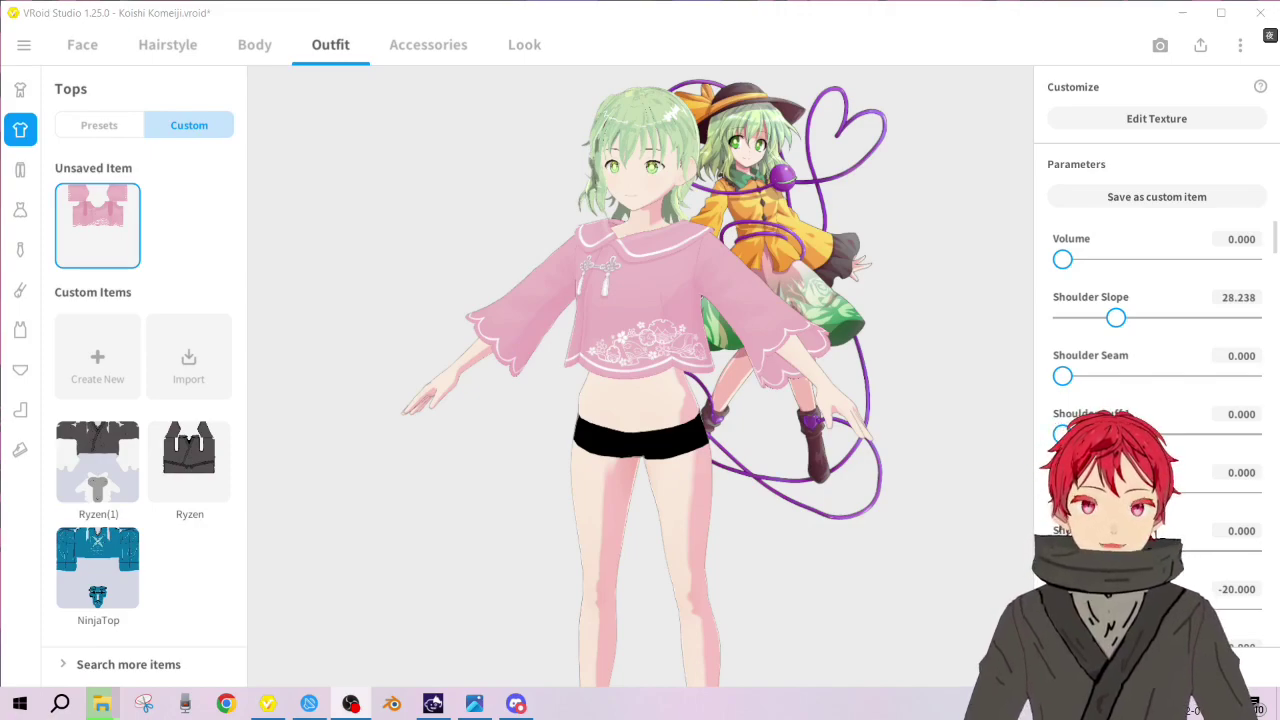
Switch to Animaze and play the Hello animation on the avatar
left_click(432, 703)
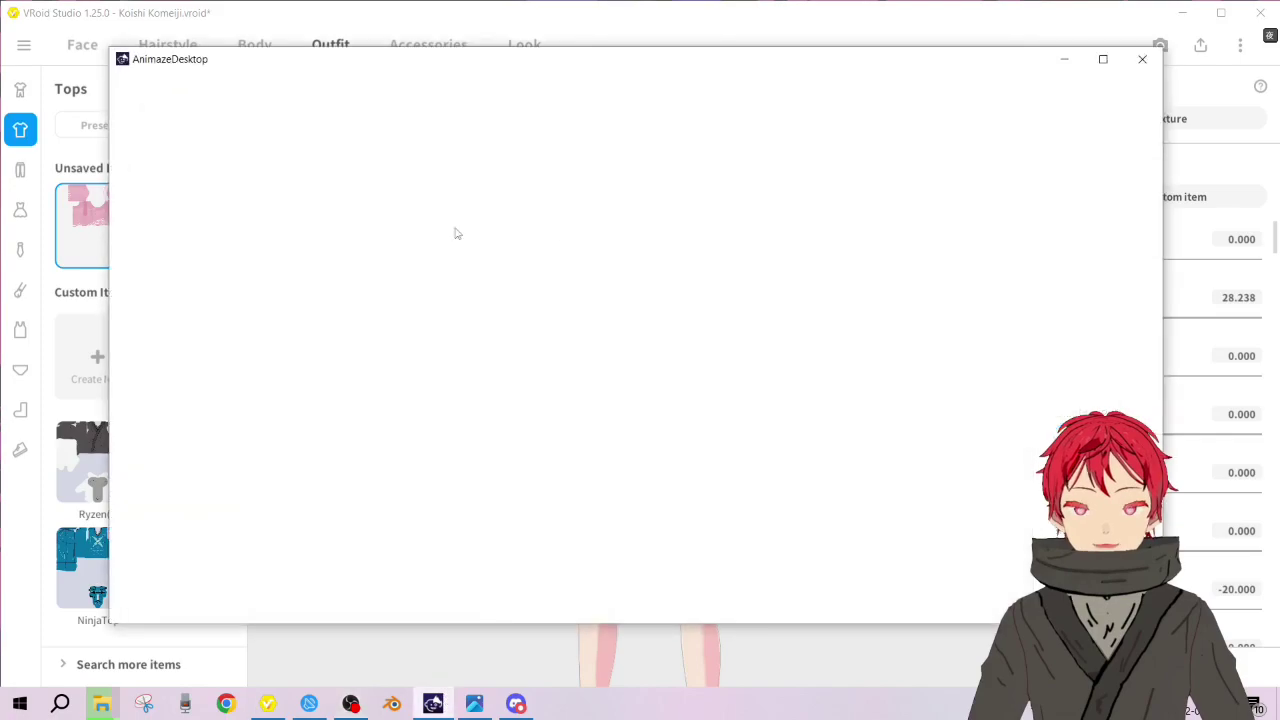
left_click(248, 322)
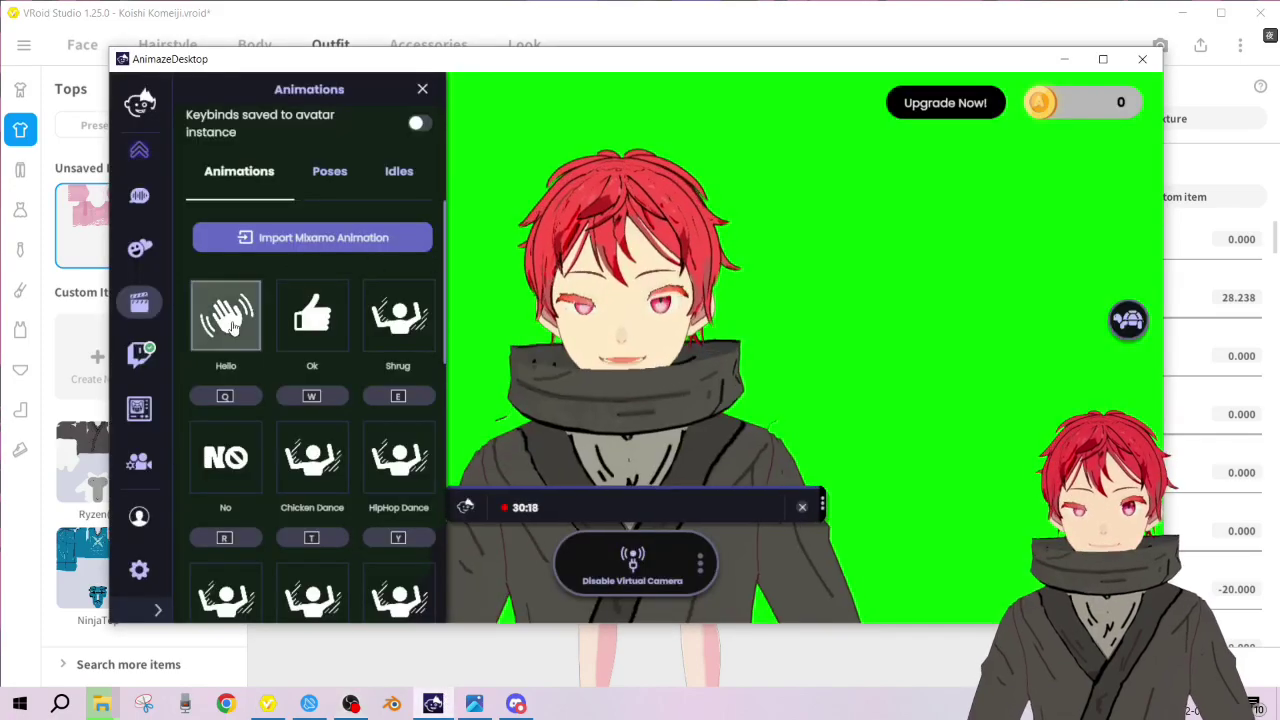